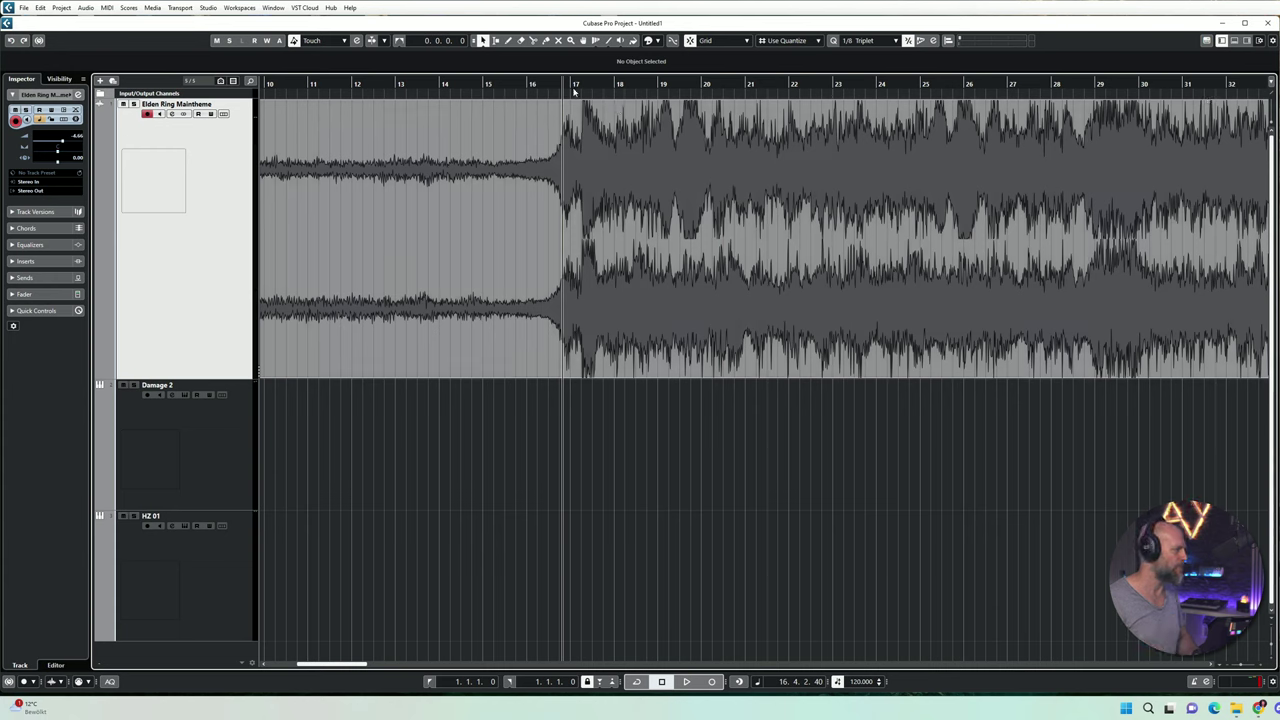
Step: Listen to the Elden Ring Maintheme audio from just before bar 17 to hear its beat
key("space")
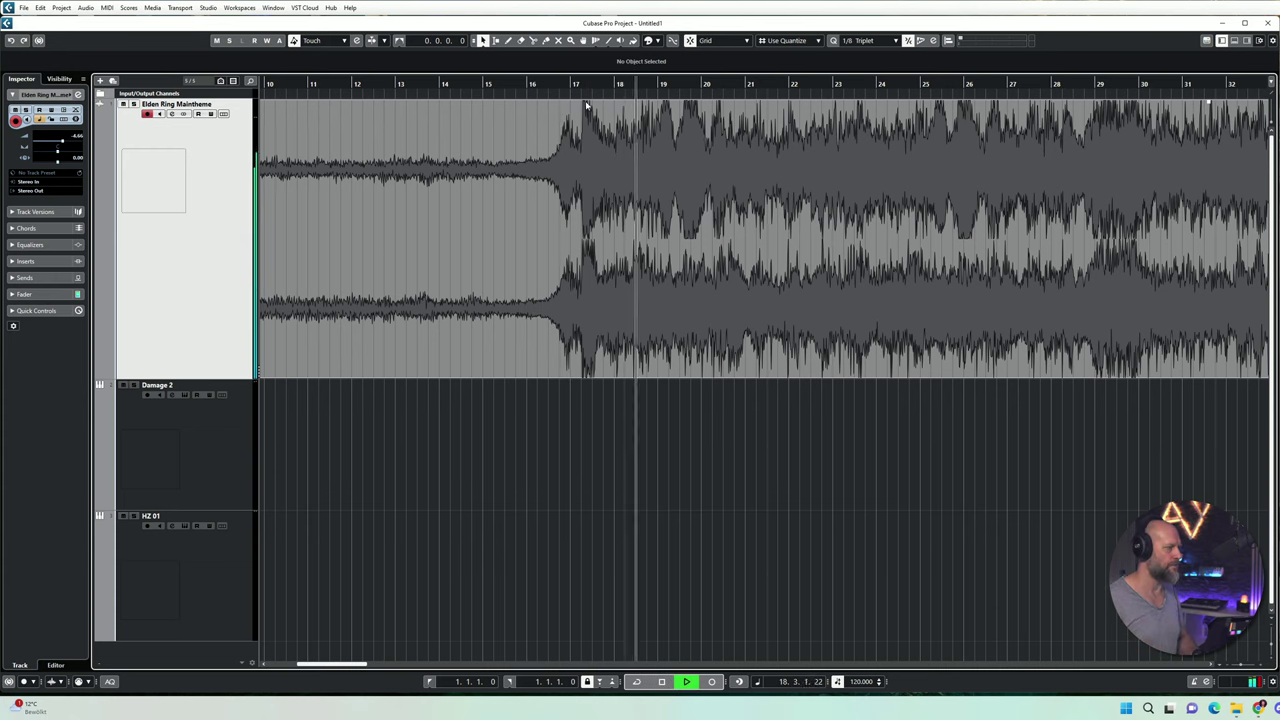
key("space")
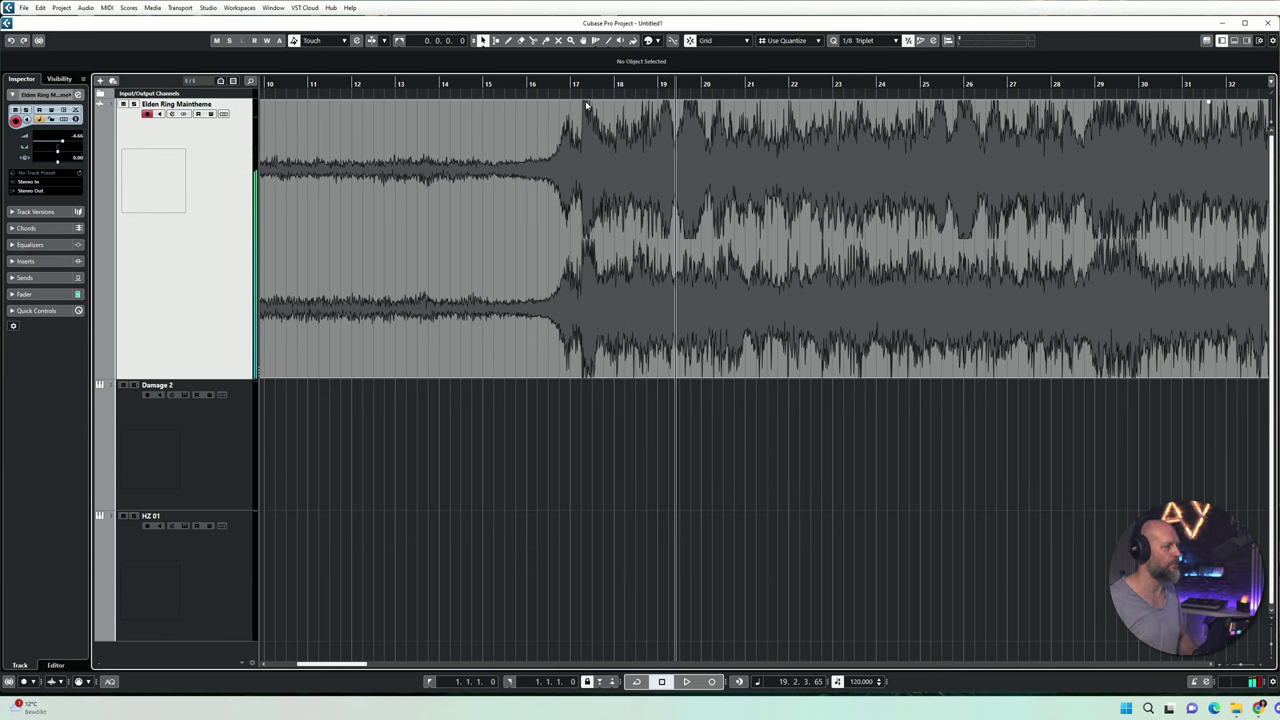
left_click(563, 80)
key("space")
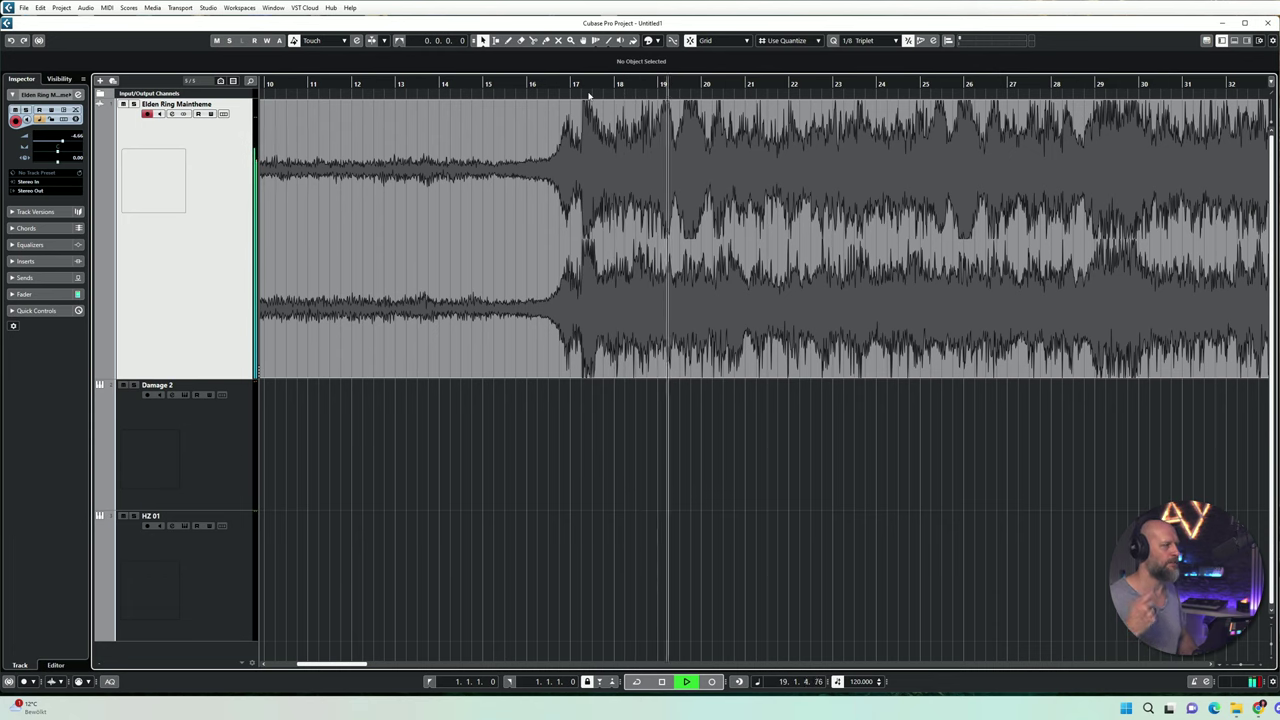
key("space")
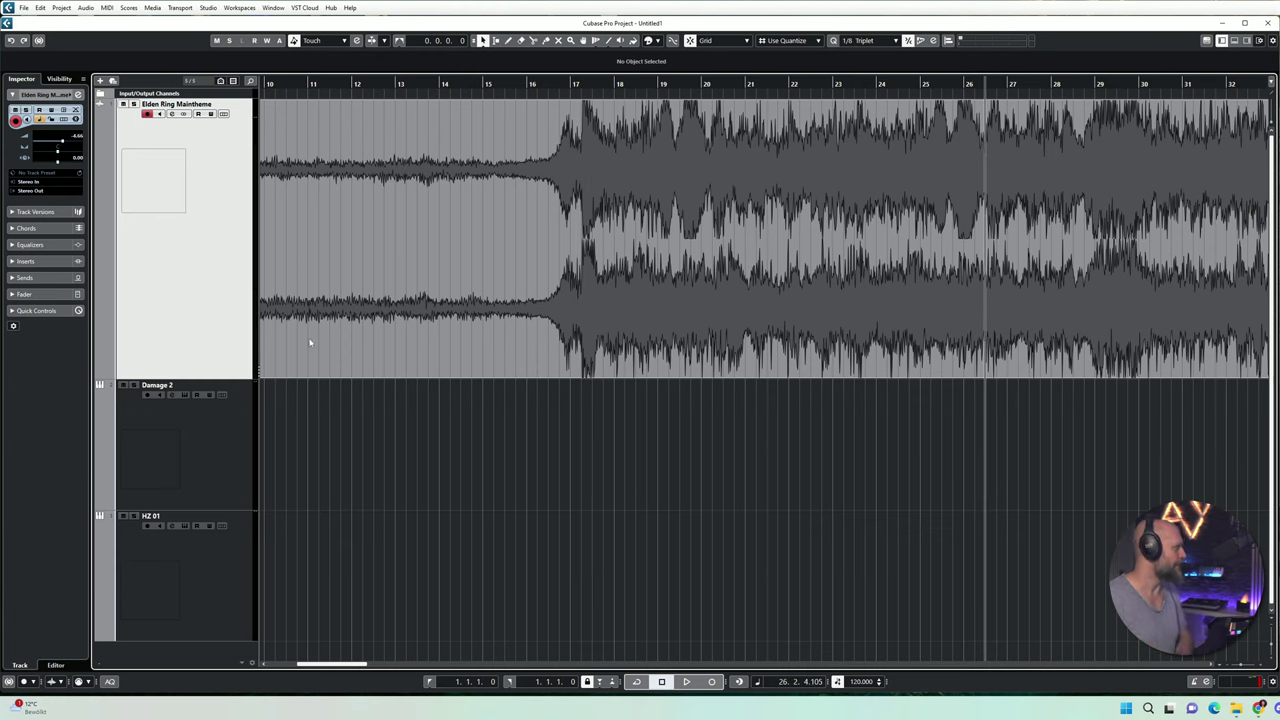
Step: Open the Beat Calculator's Tap Tempo window and play the song from bar 16 beat 3
left_click(40, 8)
mouse_move(63, 10)
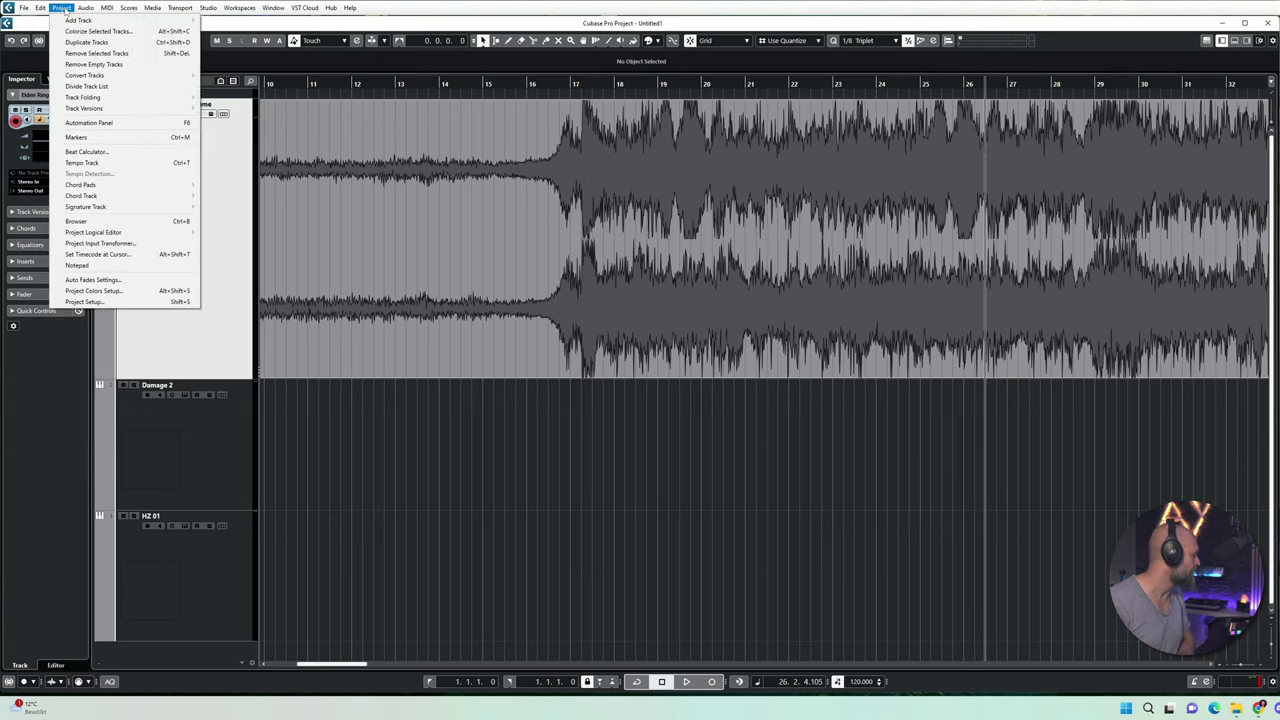
left_click(86, 151)
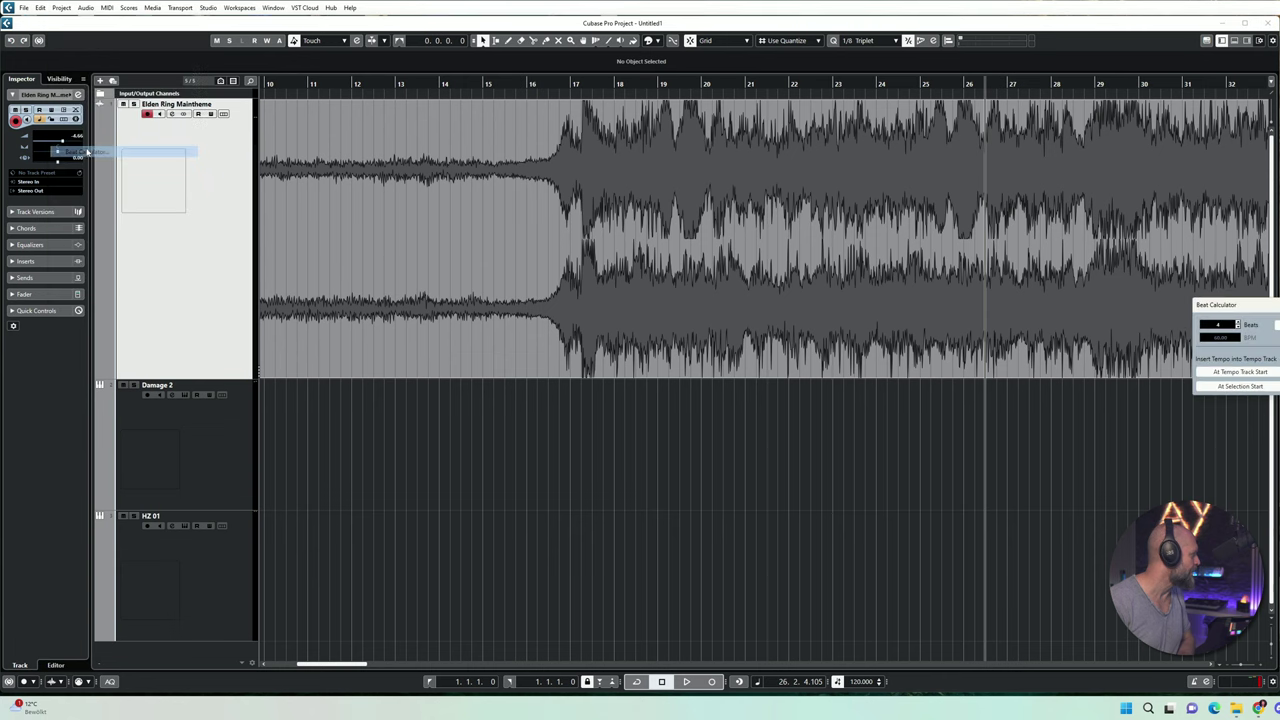
left_click(548, 84)
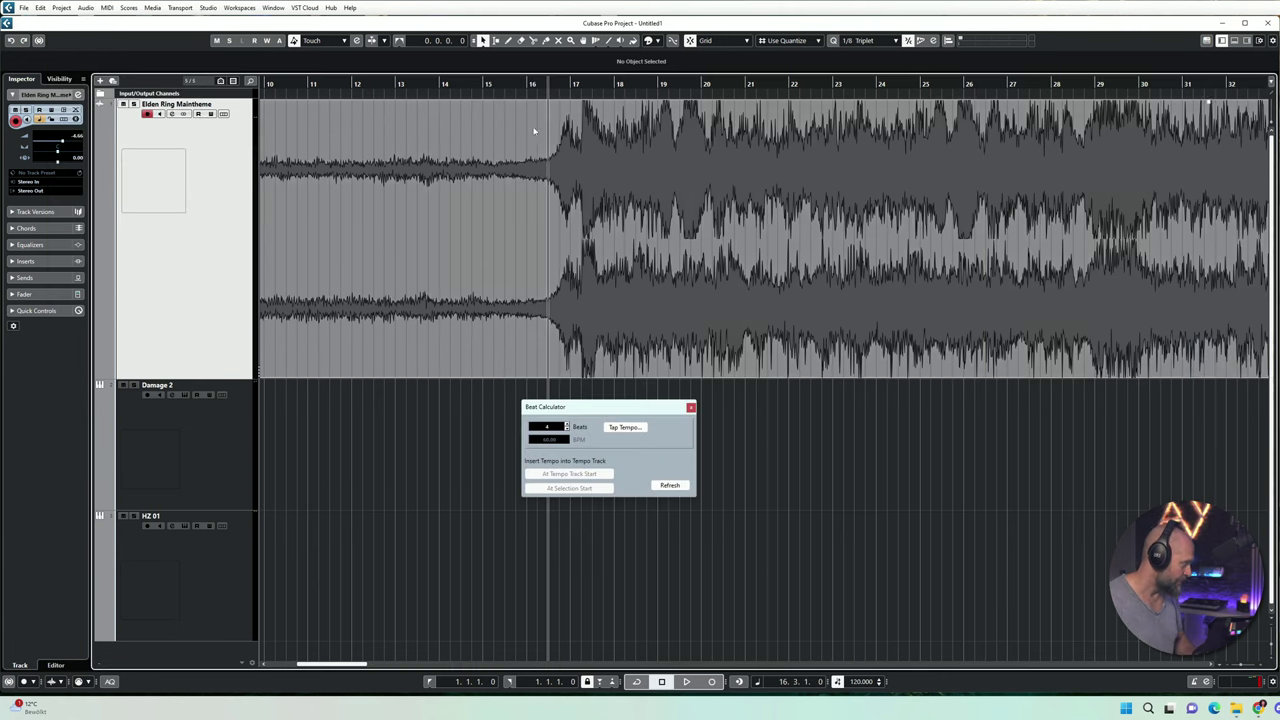
left_click(624, 428)
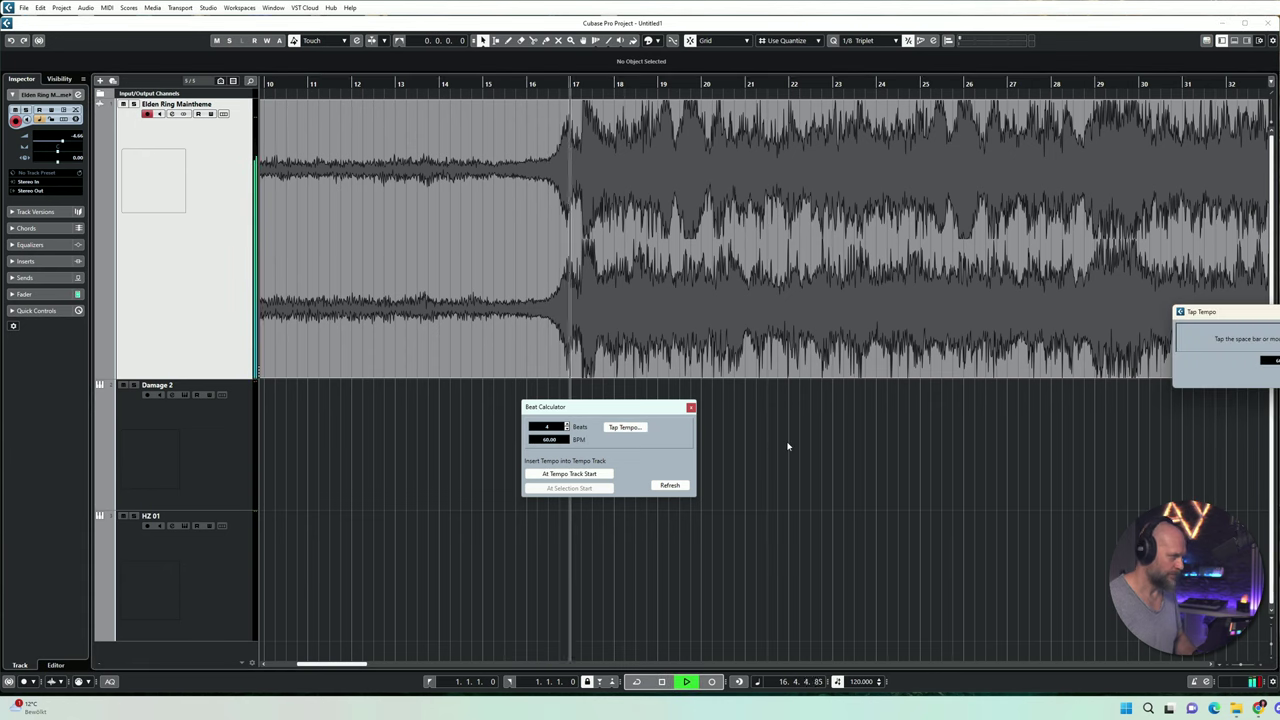
left_click_drag(1257, 317, 969, 380)
Step: Tap along with the song's beat to measure its tempo, accept the result and close the Beat Calculator
key("space")
key("space")
key("space")
key("space")
key("space")
key("space")
key("space")
key("space")
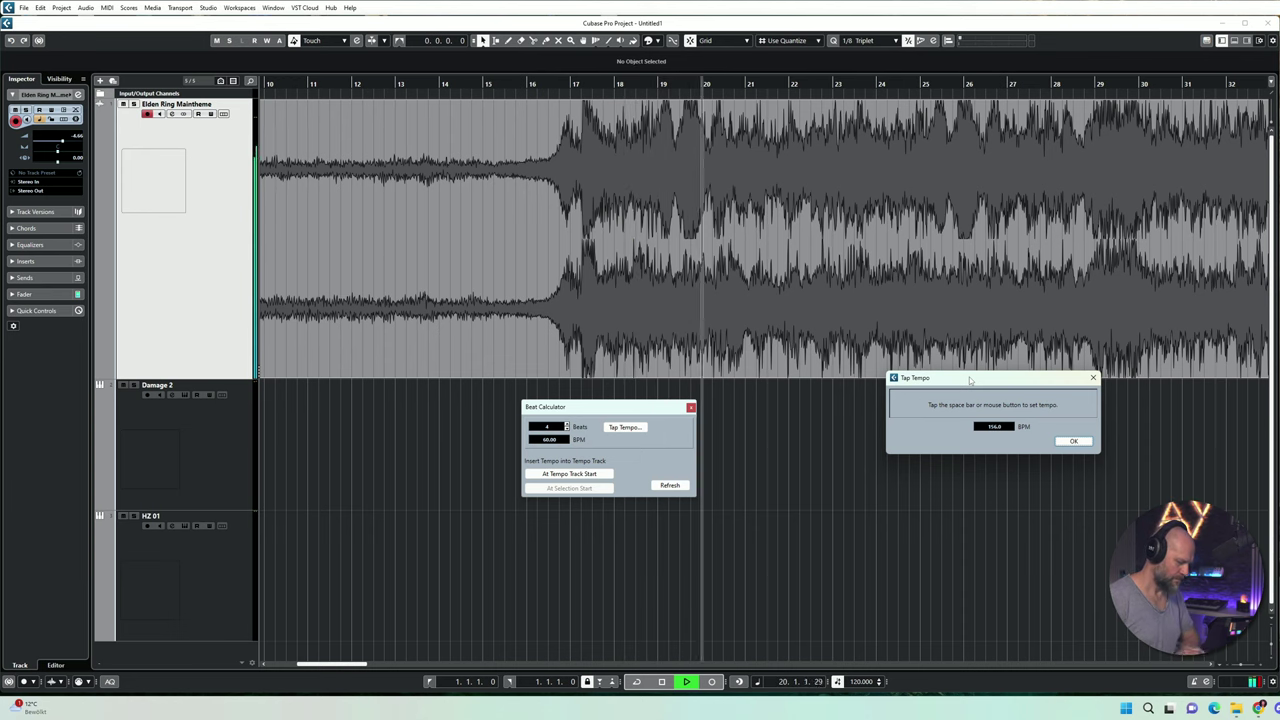
key("space")
key("space")
key("space")
key("space")
key("space")
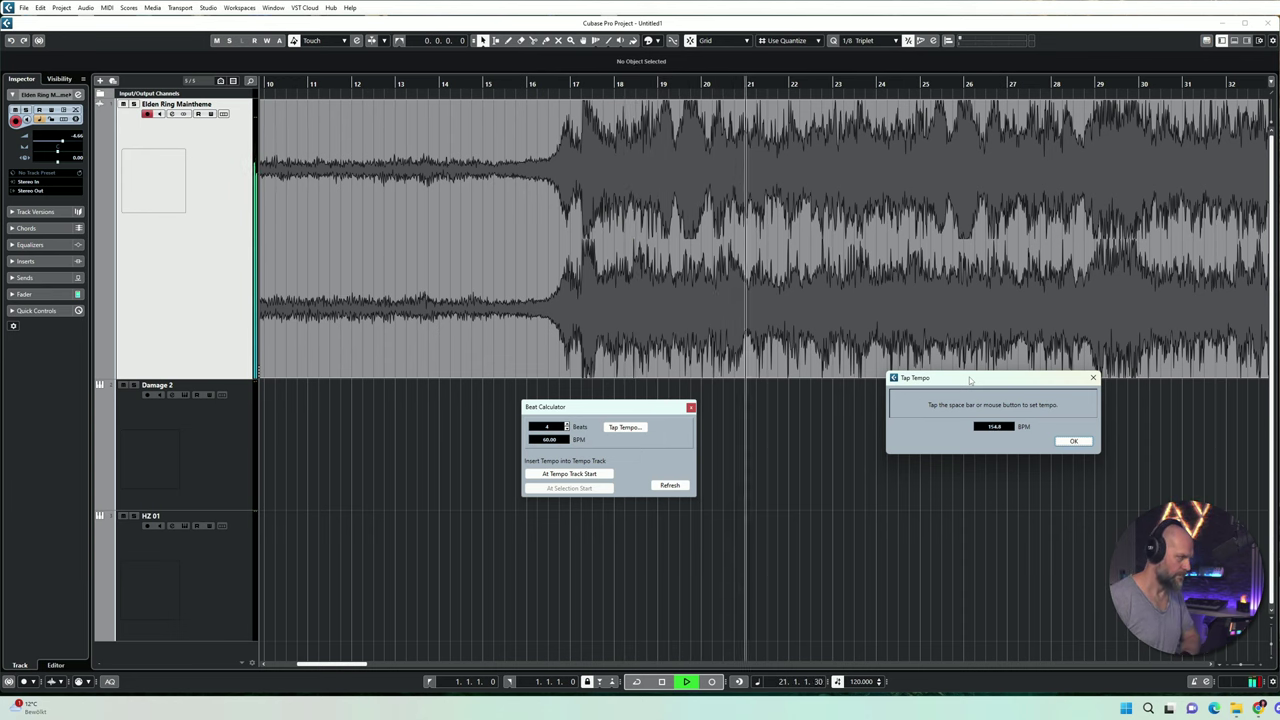
key("space")
key("space")
key("space")
key("space")
key("space")
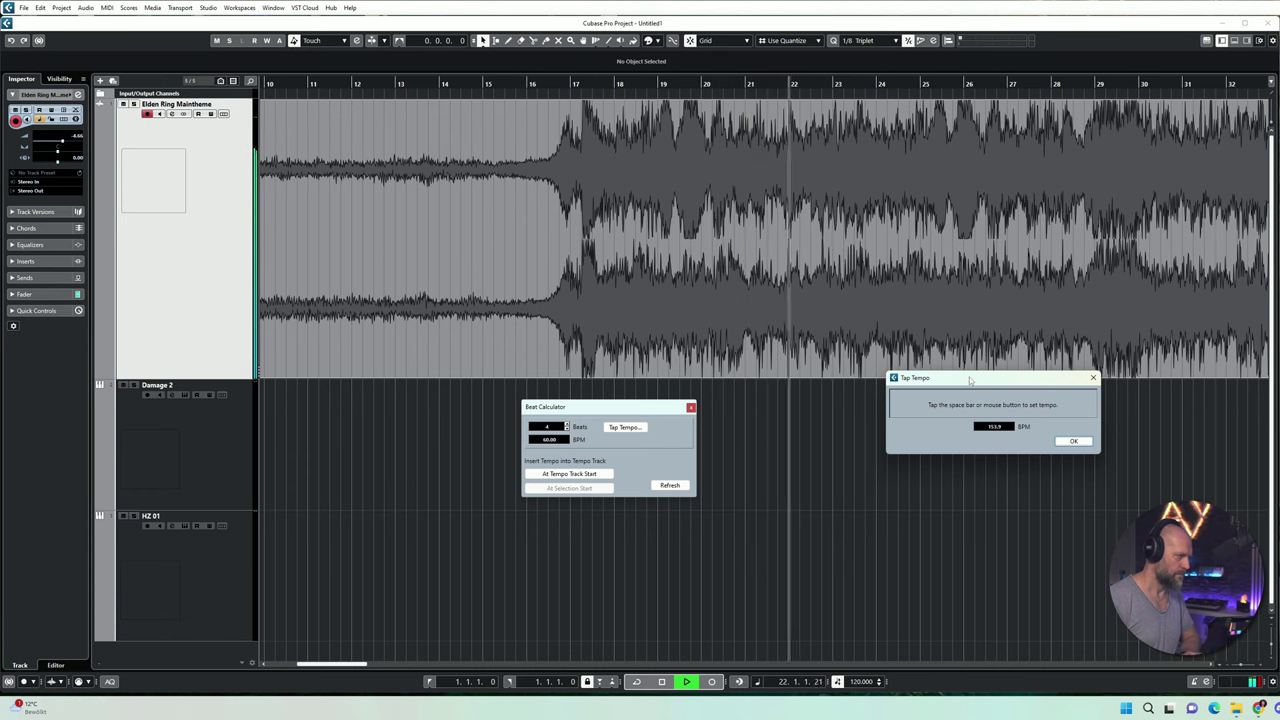
key("space")
key("space")
key("space")
key("space")
key("space")
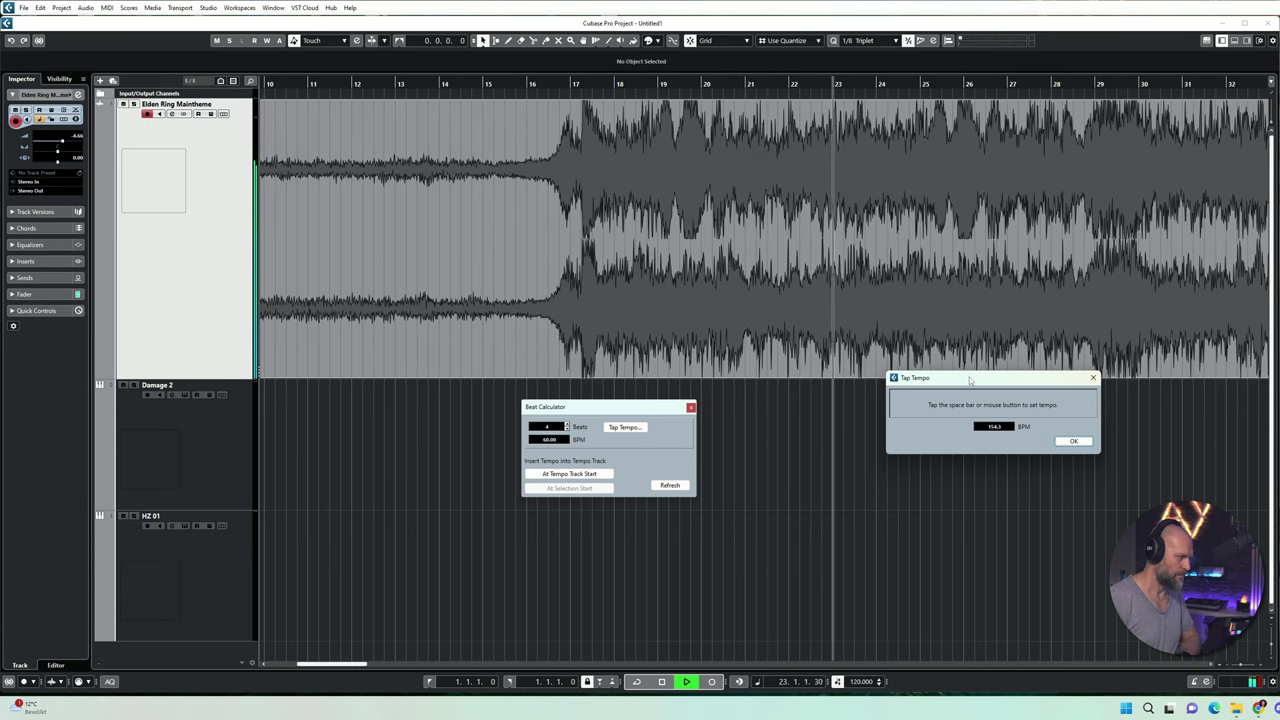
key("space")
key("space")
key("space")
key("space")
key("space")
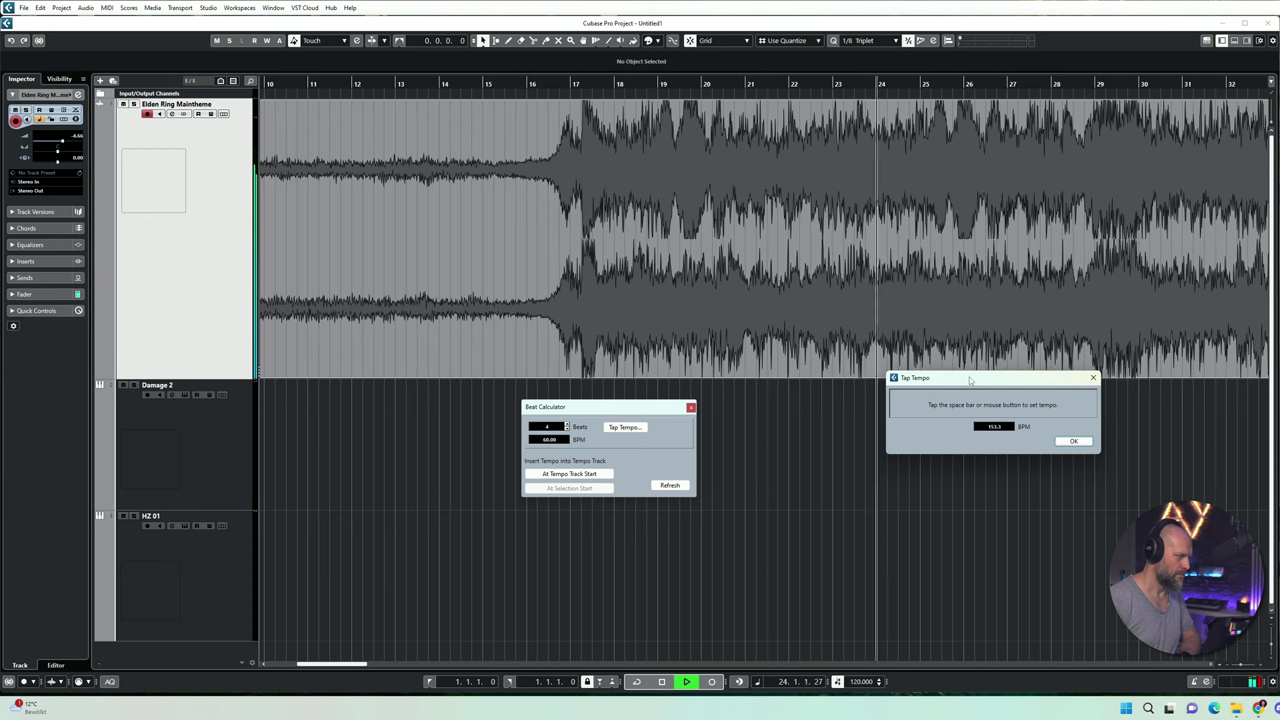
key("space")
key("space")
key("space")
key("space")
key("space")
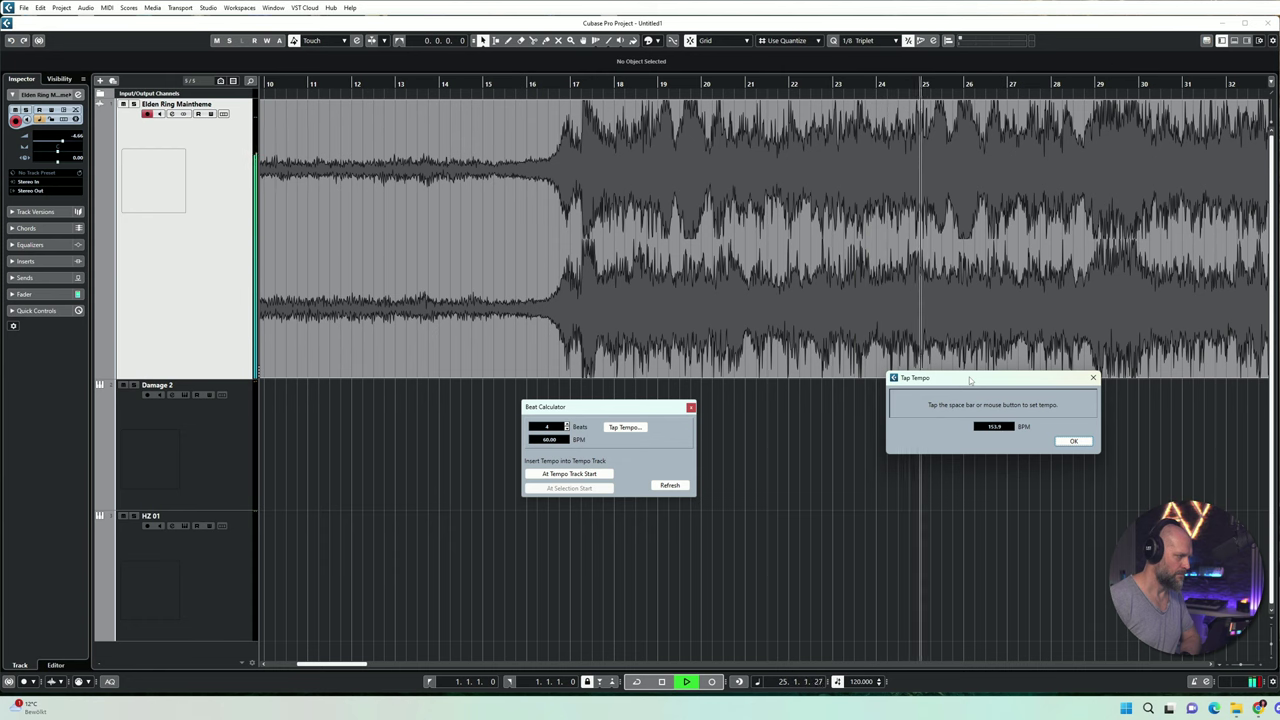
key("space")
key("space")
key("space")
key("space")
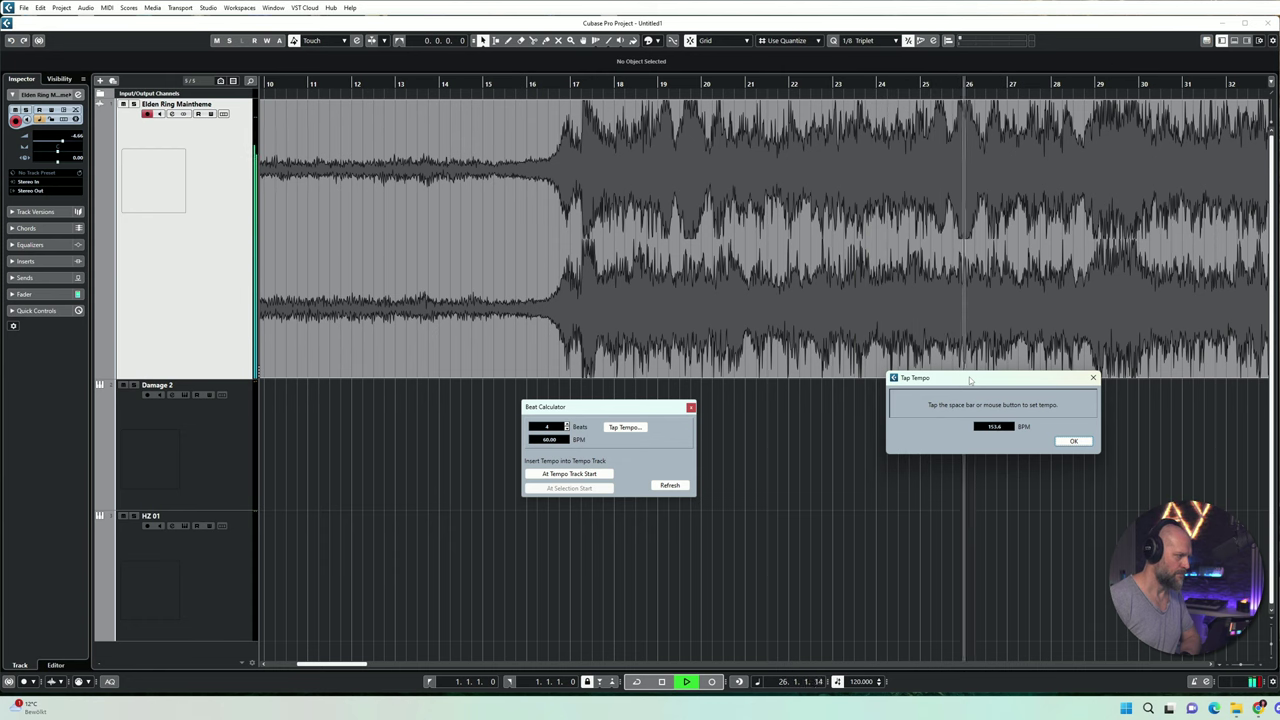
key("space")
key("space")
key("space")
key("space")
key("space")
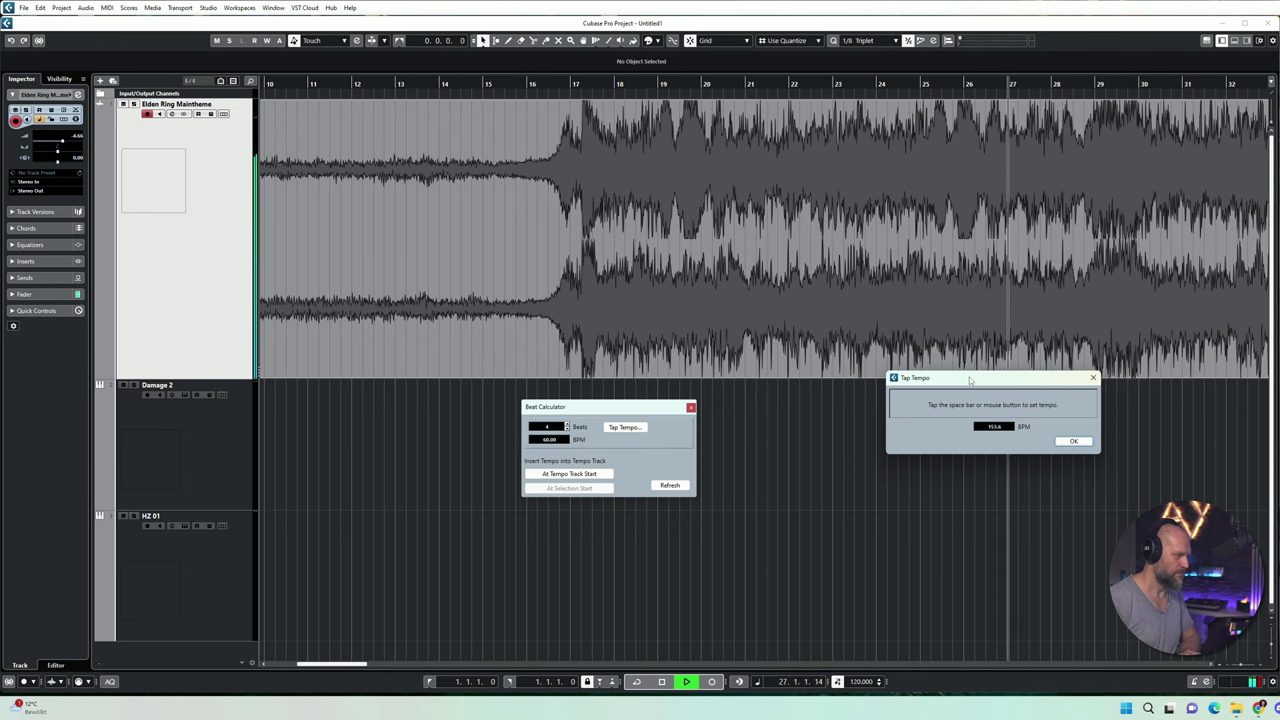
key("space")
key("space")
key("space")
key("space")
key("space")
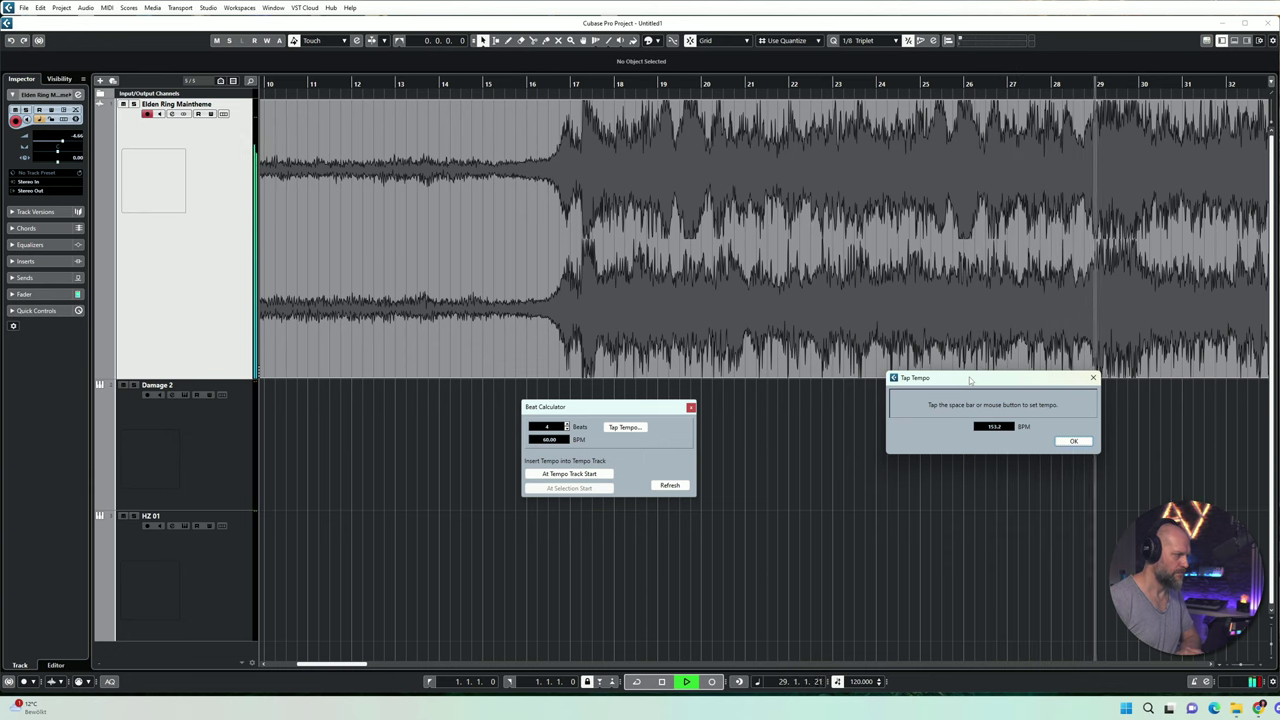
key("space")
key("space")
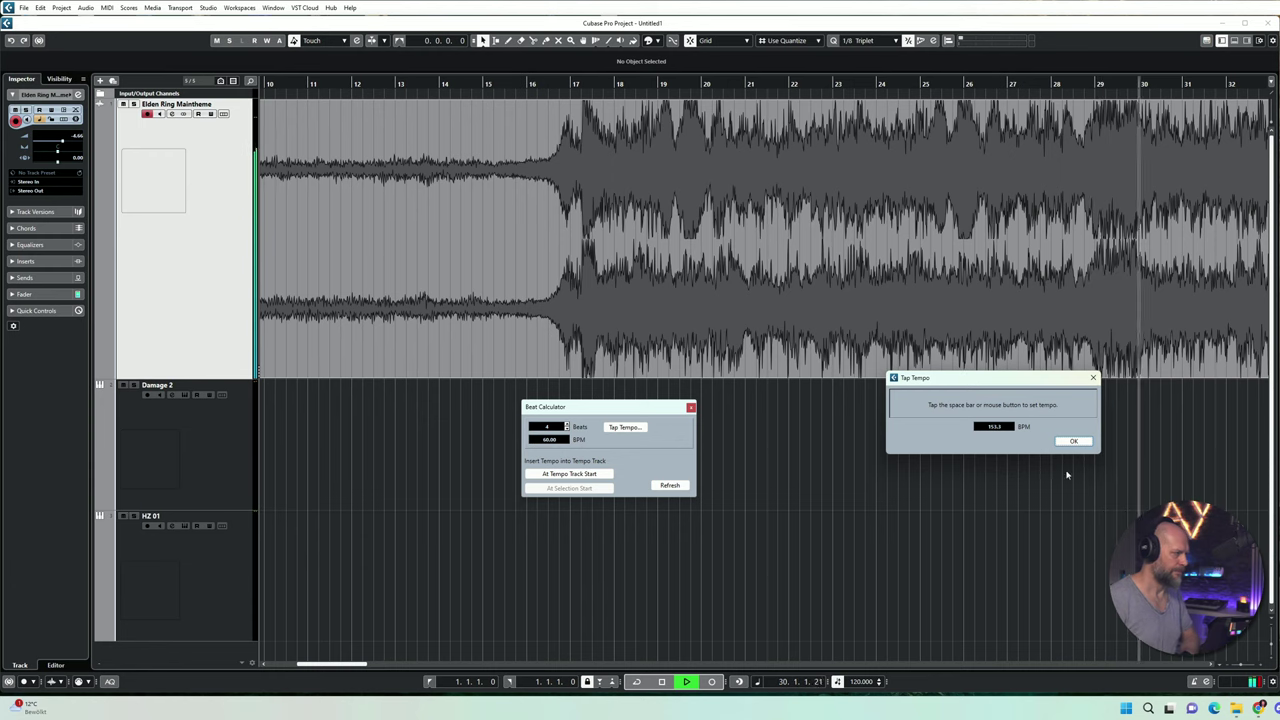
left_click(1109, 443)
left_click(1074, 442)
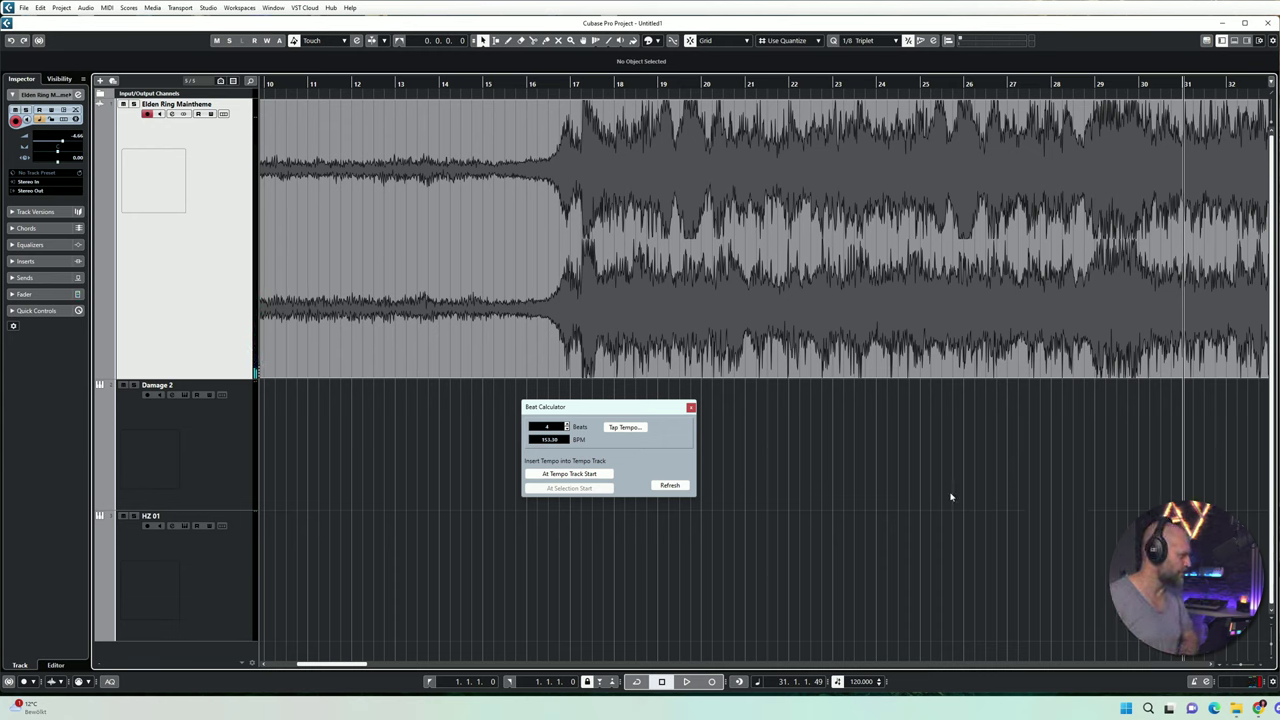
left_click(690, 407)
Step: Add a compact tempo track above the Elden Ring Maintheme track and set its tempo to 153 BPM
right_click(190, 379)
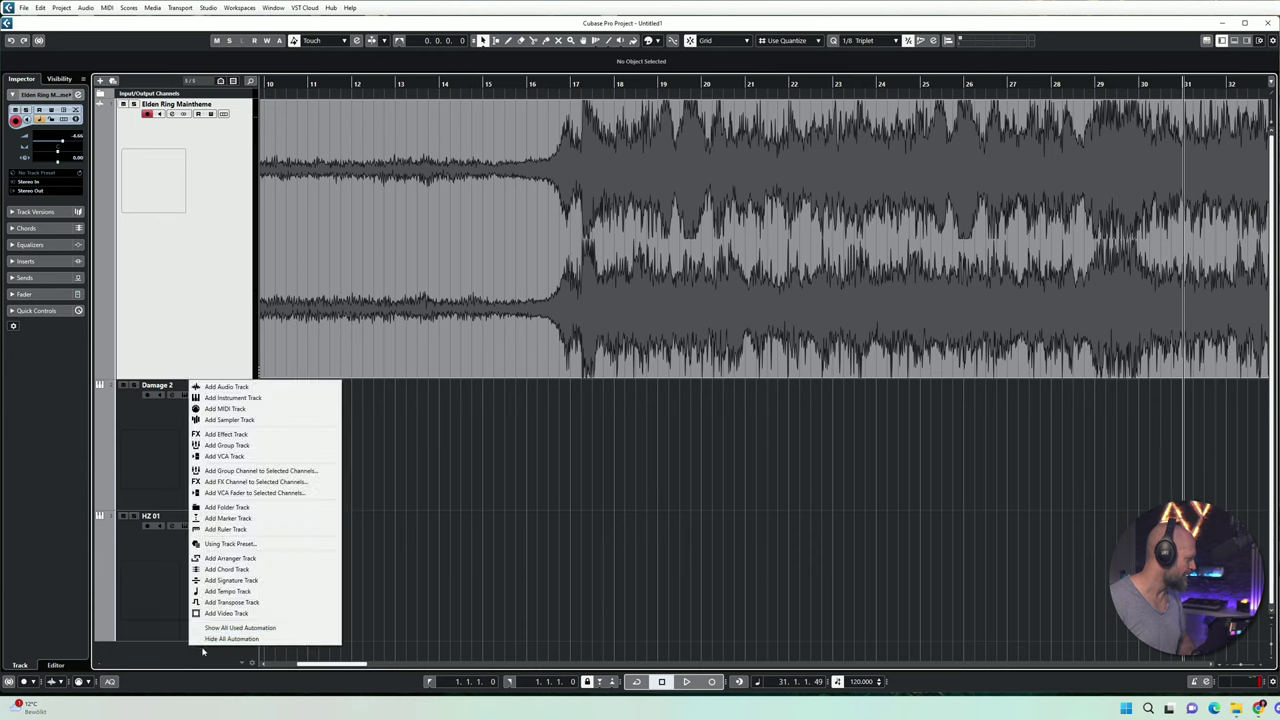
left_click(230, 591)
left_click_drag(183, 181, 191, 150)
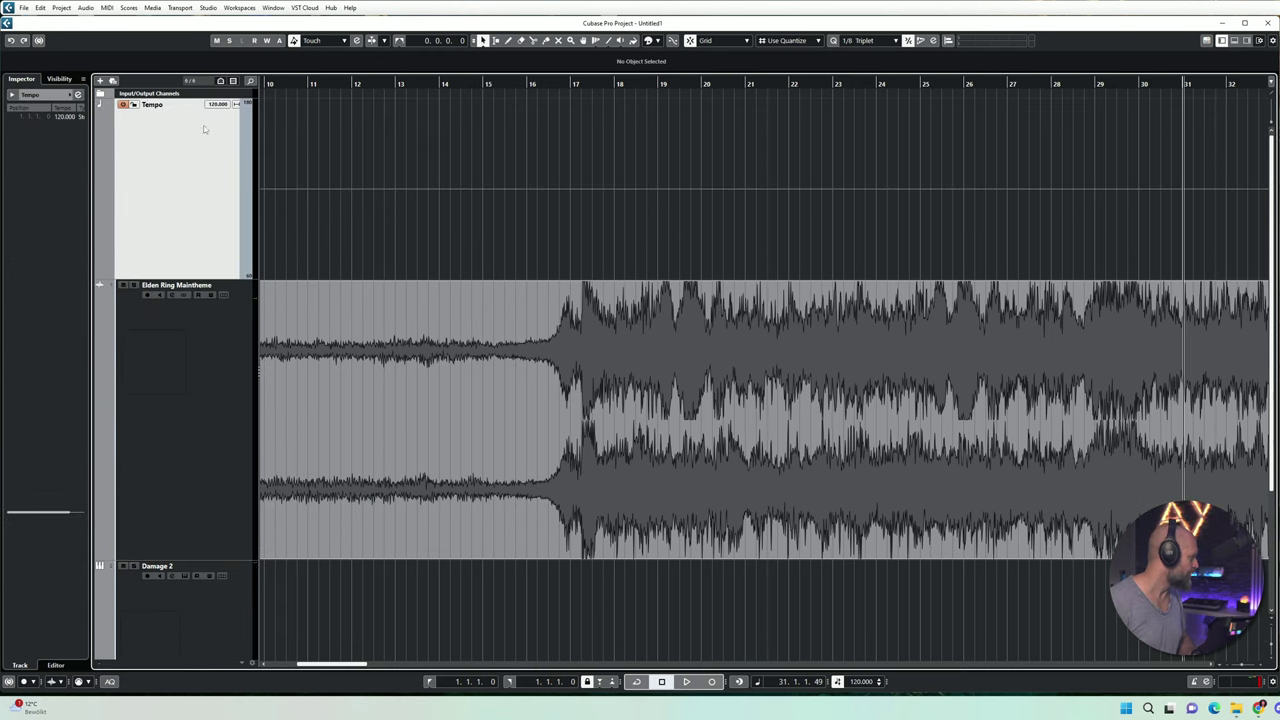
left_click_drag(219, 279, 219, 165)
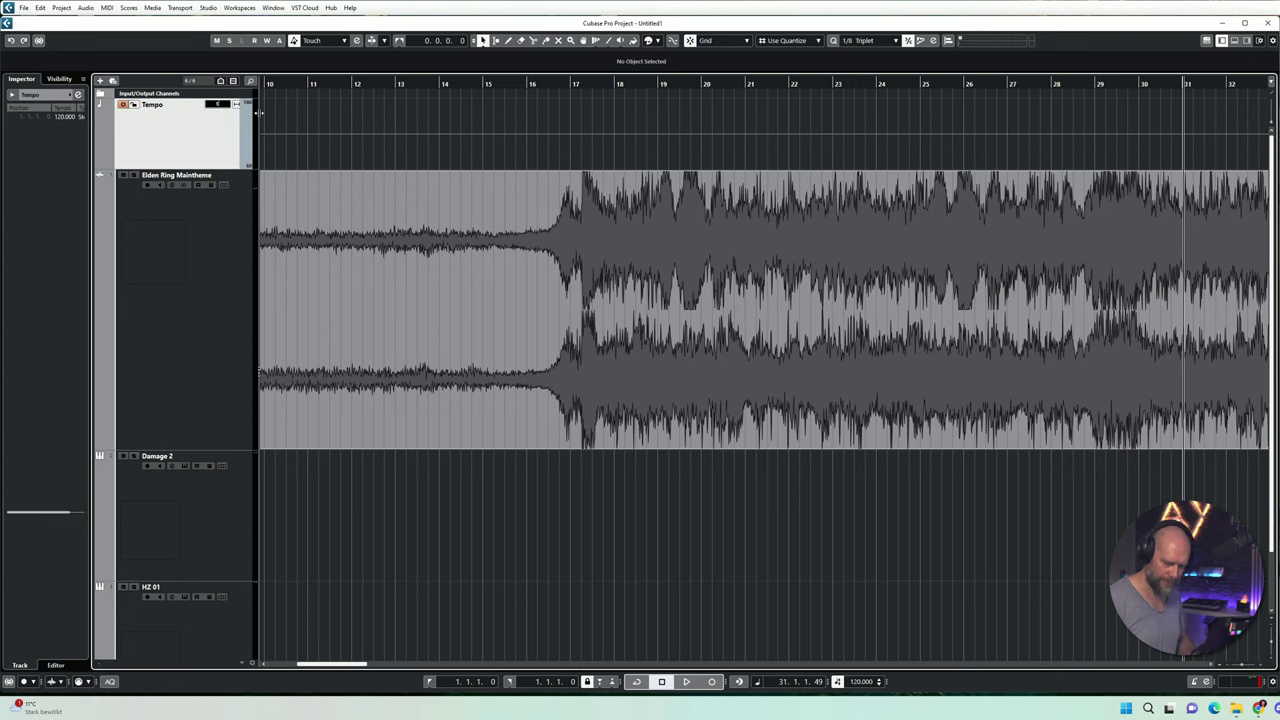
key("Return")
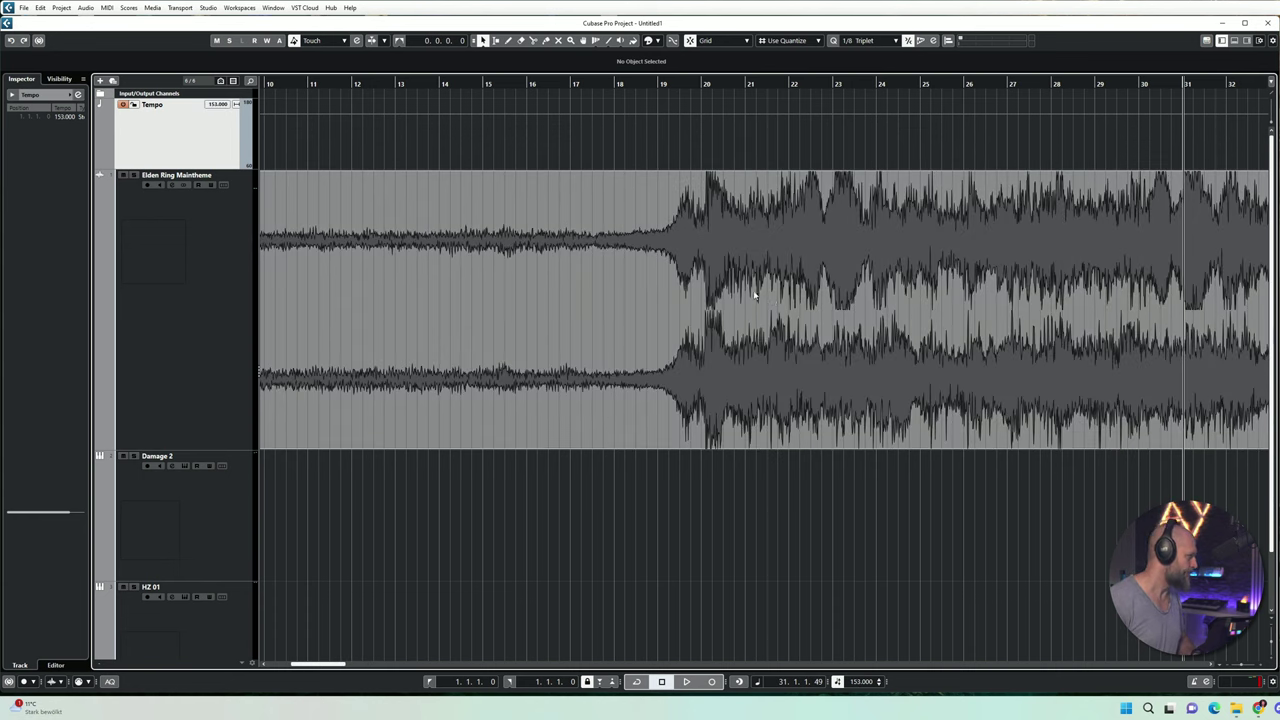
Step: Move the Elden Ring audio event slightly earlier so its loud entrance lines up with the start of bar 20
key("h")
key("h")
left_click_drag(345, 665, 319, 666)
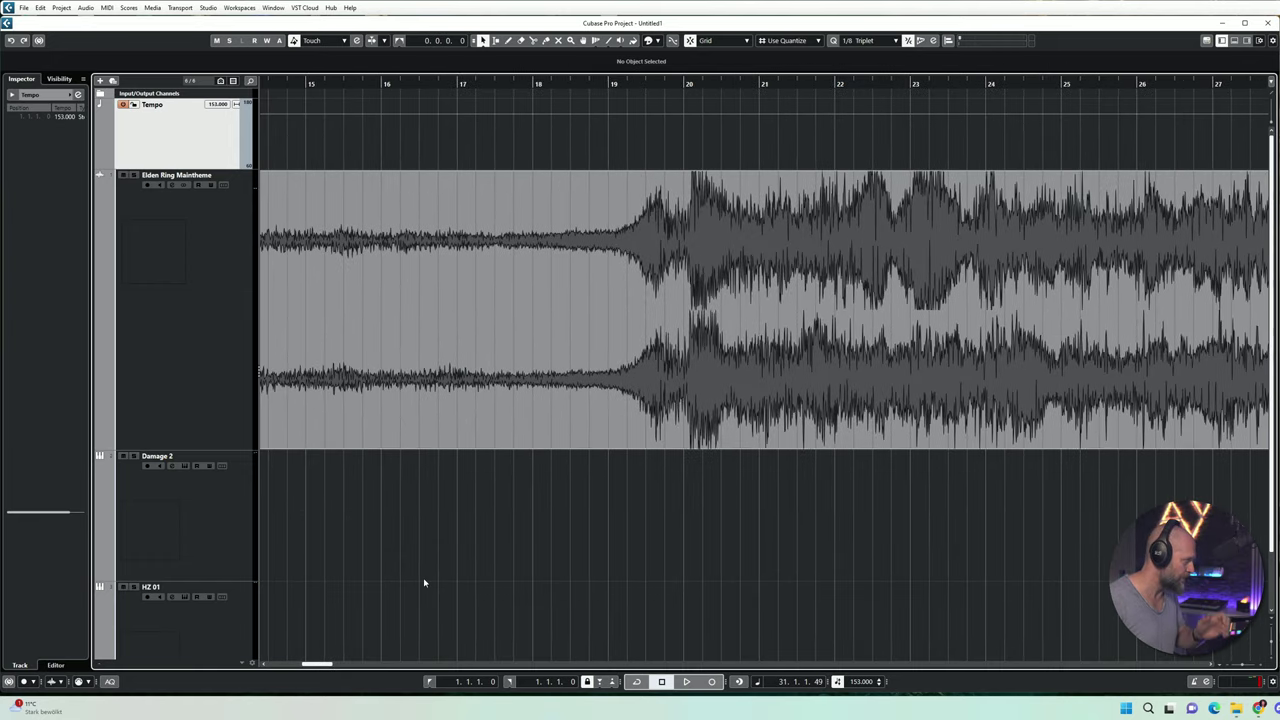
left_click(688, 84)
key("h")
key("h")
key("h")
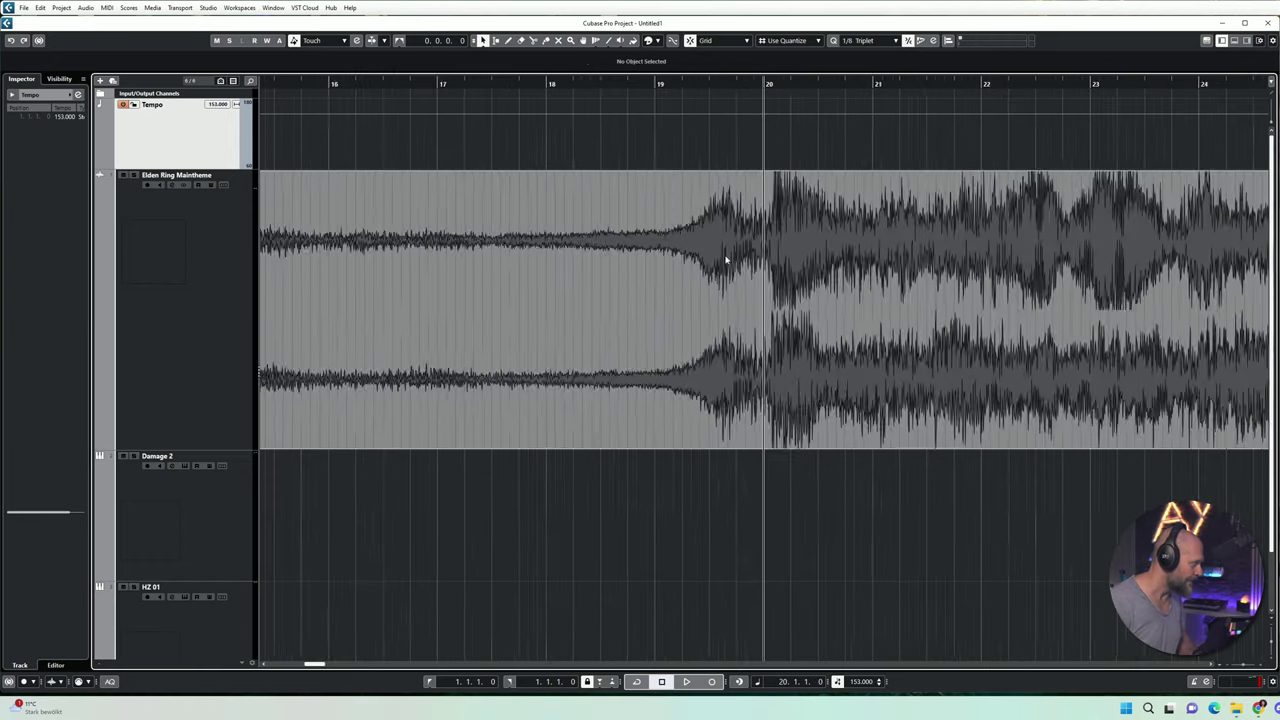
key("h")
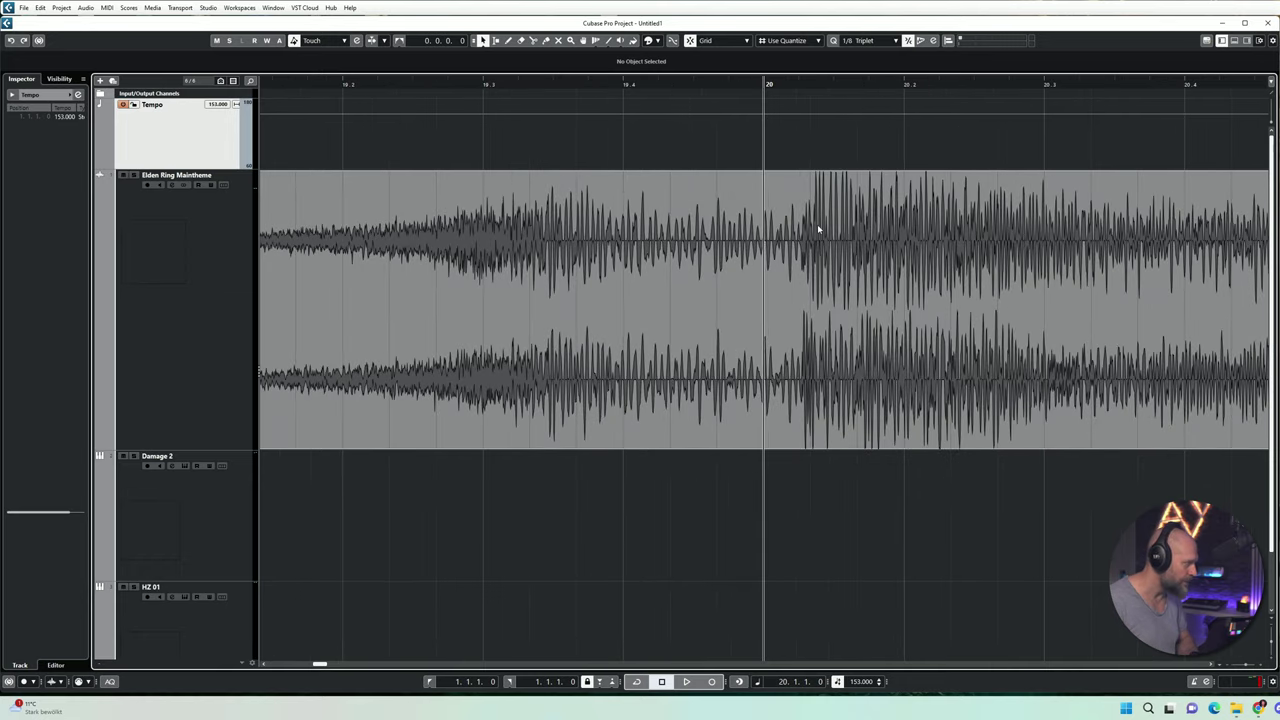
left_click_drag(817, 224, 767, 218)
Step: Play the song from just before bar 20 to check the audio against the 153 BPM grid
key("g")
key("g")
key("g")
key("g")
left_click(705, 83)
key("space")
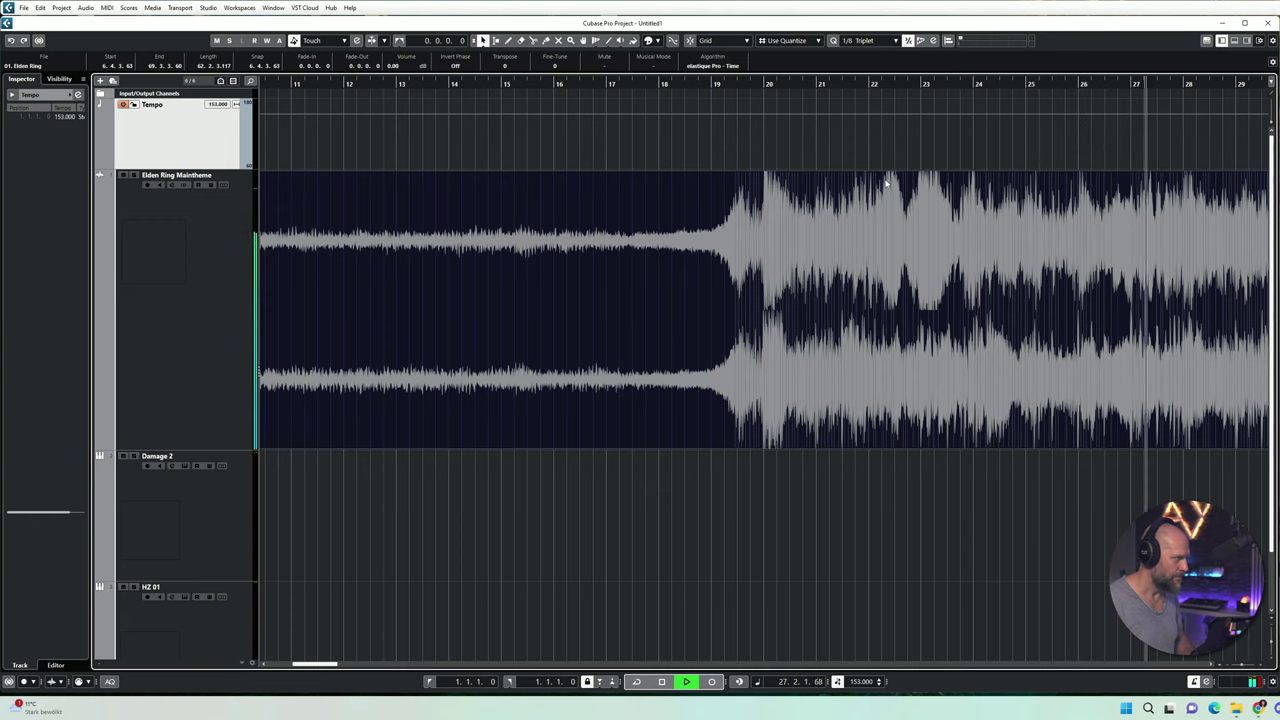
Step: Fine-adjust the Elden Ring audio event slightly later so the loud attack starts exactly on bar 20
key("h")
scroll(634, 417, "left", 3)
left_click(794, 82)
key("h")
key("h")
key("h")
key("h")
key("h")
key("h")
key("h")
key("h")
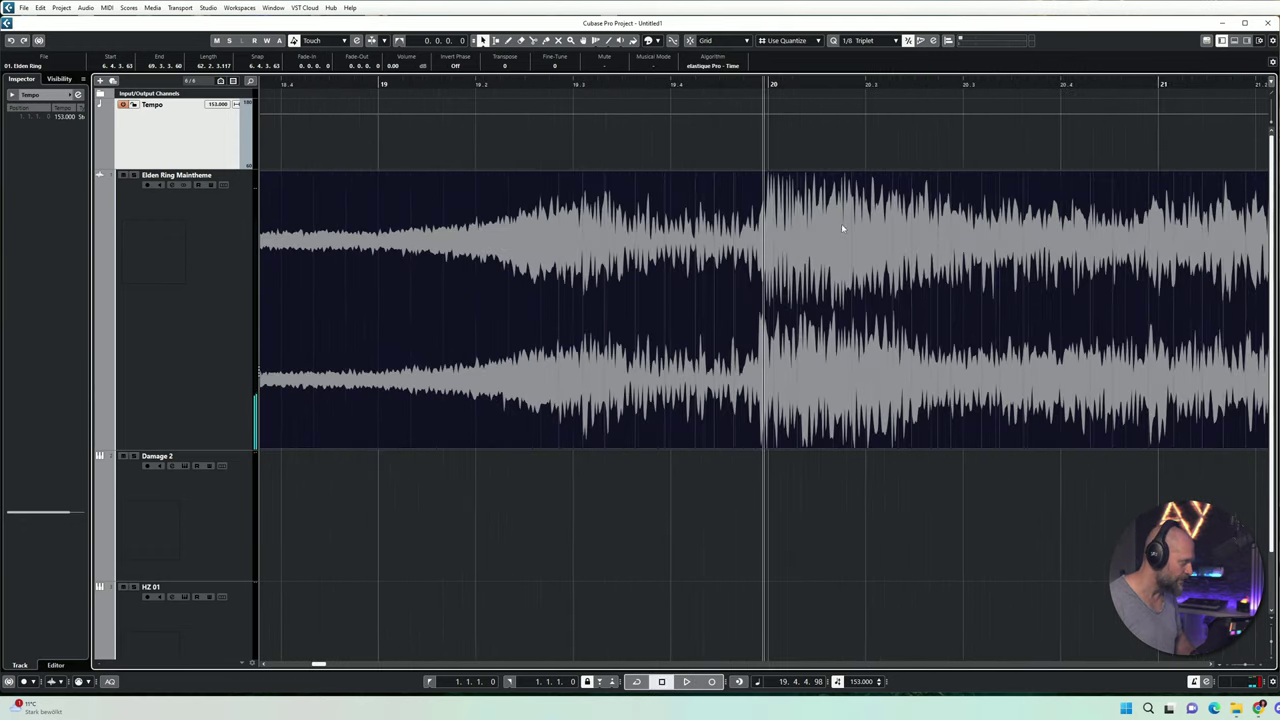
key("h")
key("h")
left_click_drag(810, 232, 849, 234)
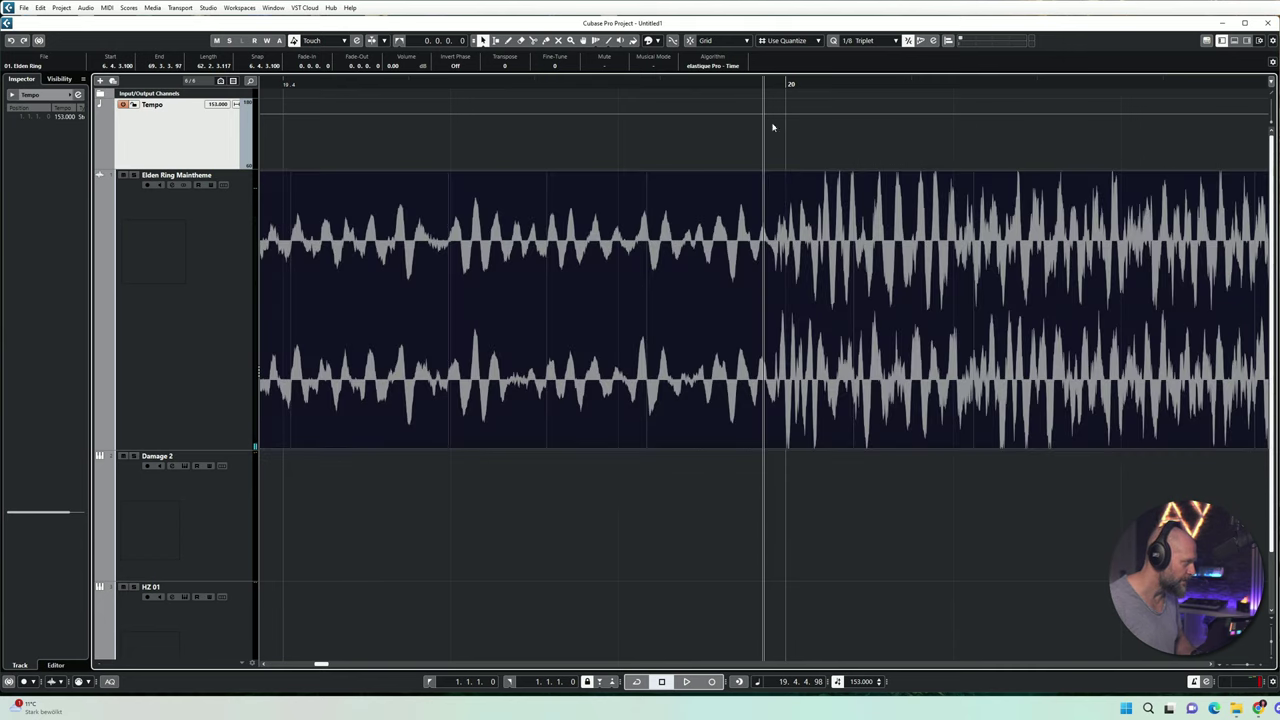
Step: Play the realigned audio from just before bar 20 to check its timing against the bar lines
key("space")
key("g")
key("g")
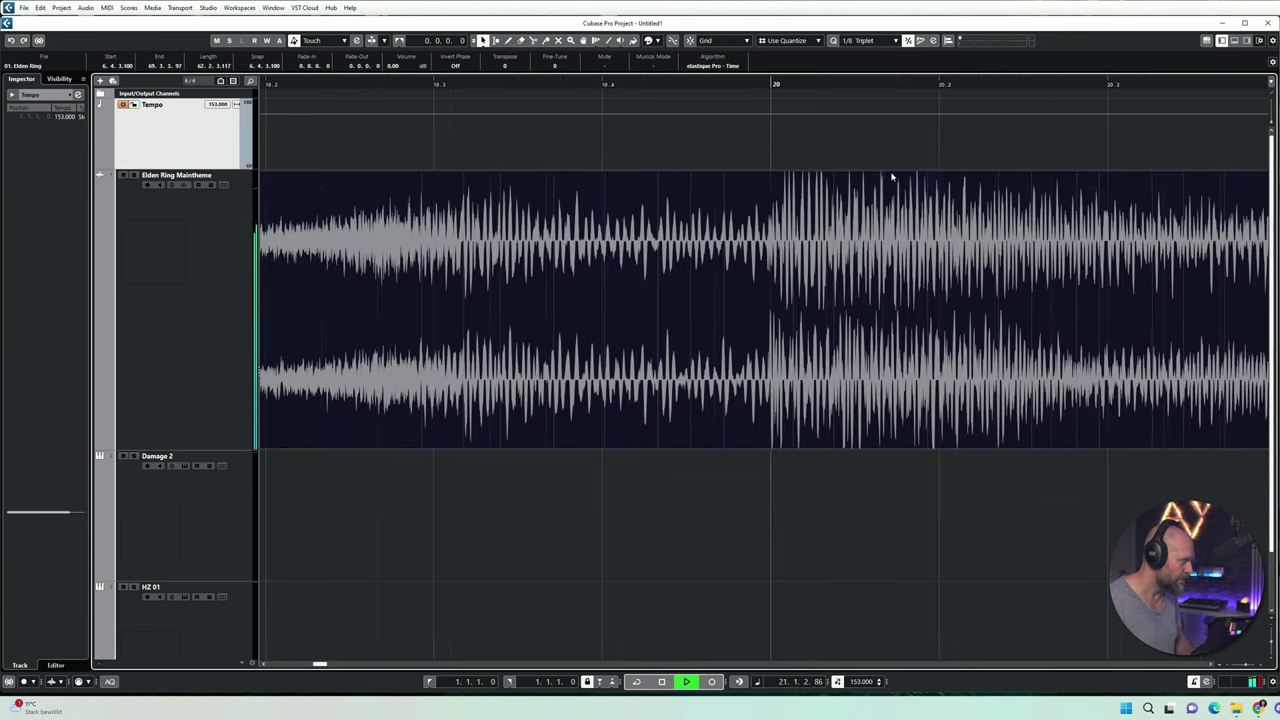
key("g")
key("g")
key("g")
key("g")
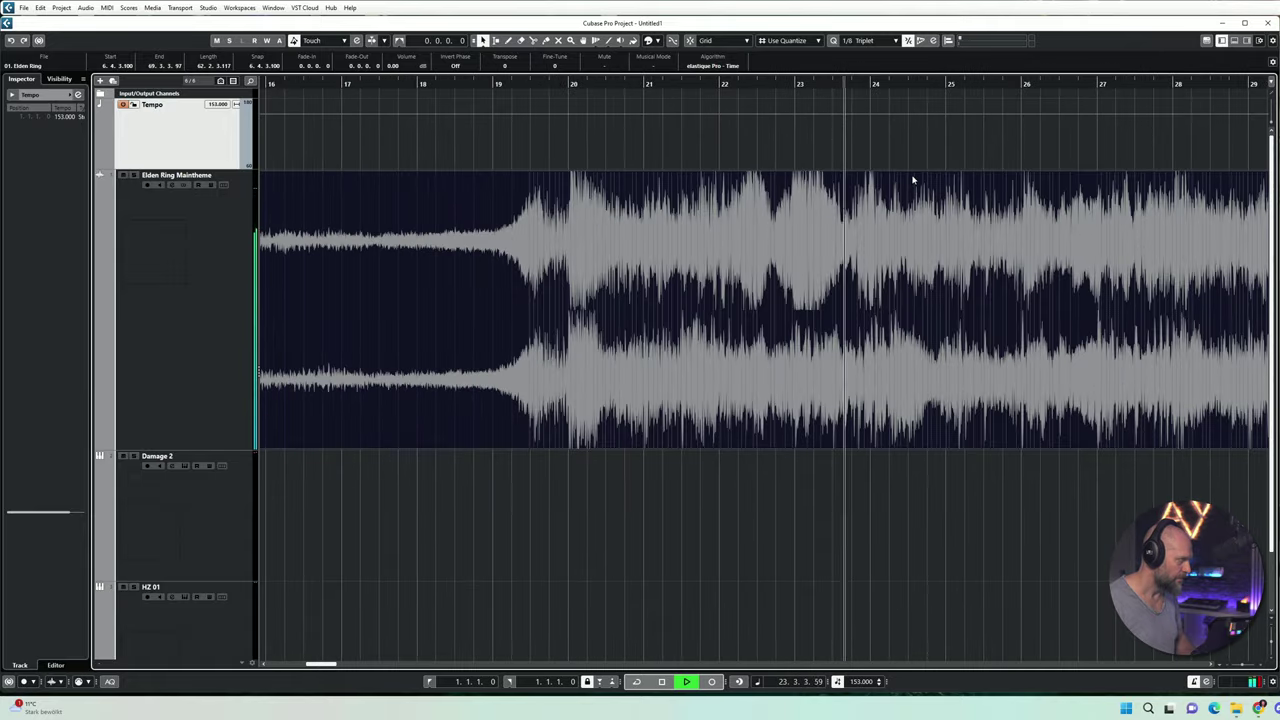
key("space")
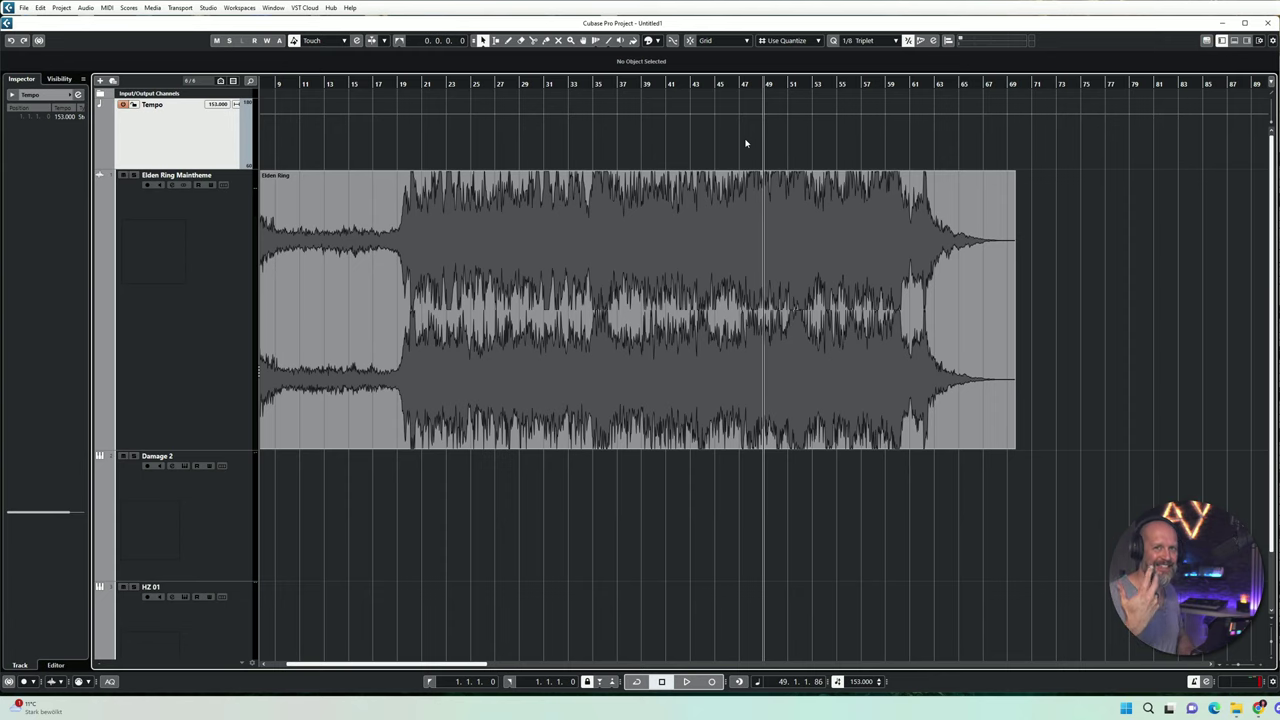
Step: Play a later passage of the song up to bar 54 to check that it still follows the grid
left_click(800, 84)
left_click(766, 84)
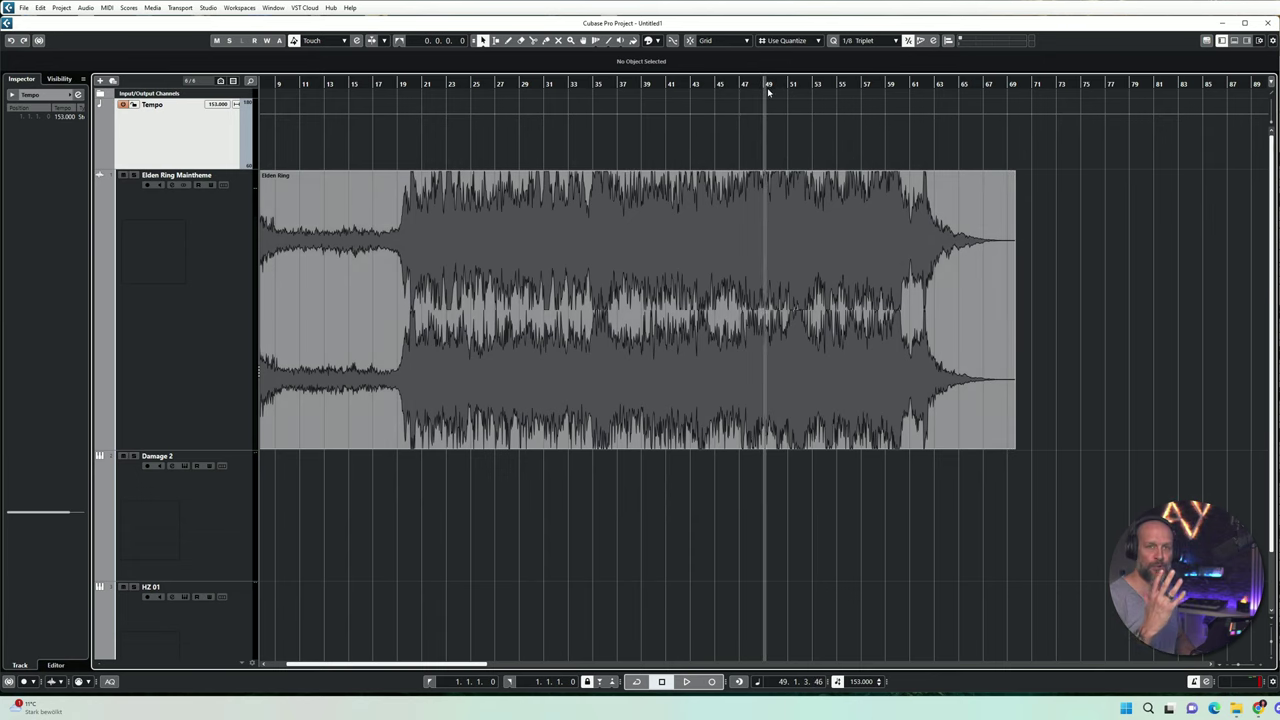
left_click_drag(767, 88, 797, 117)
left_click(814, 84)
key("space")
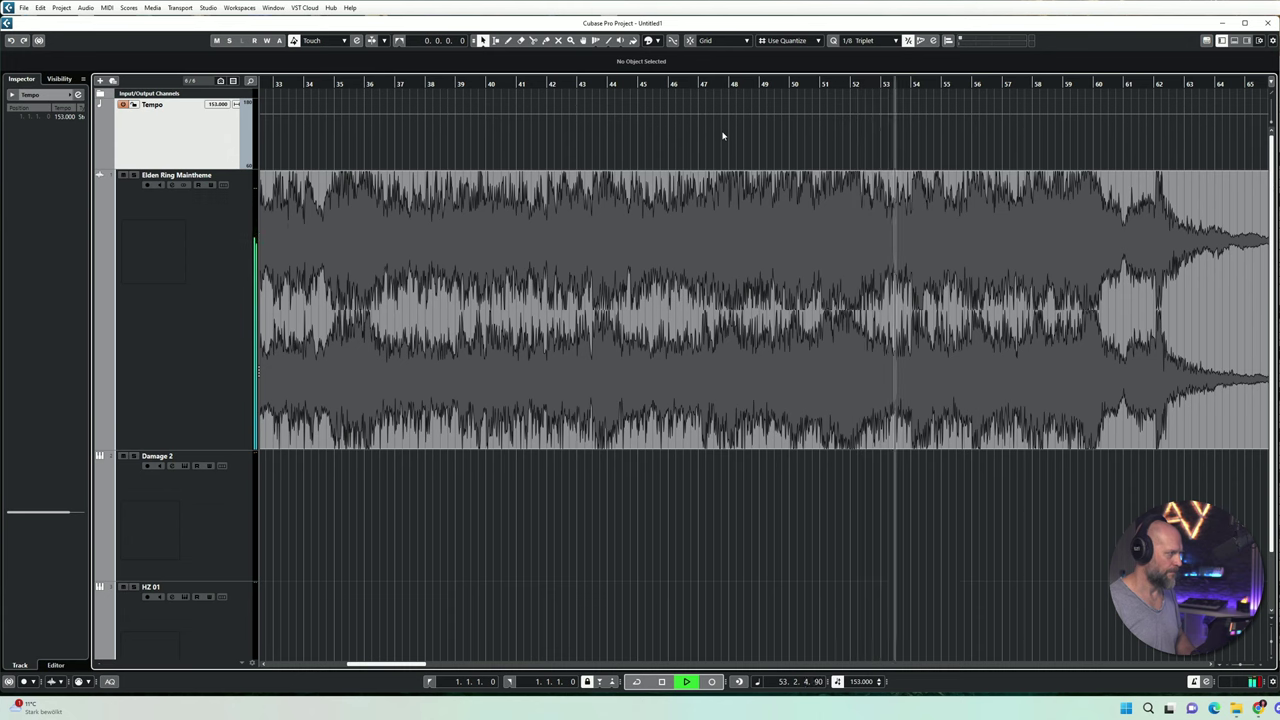
key("space")
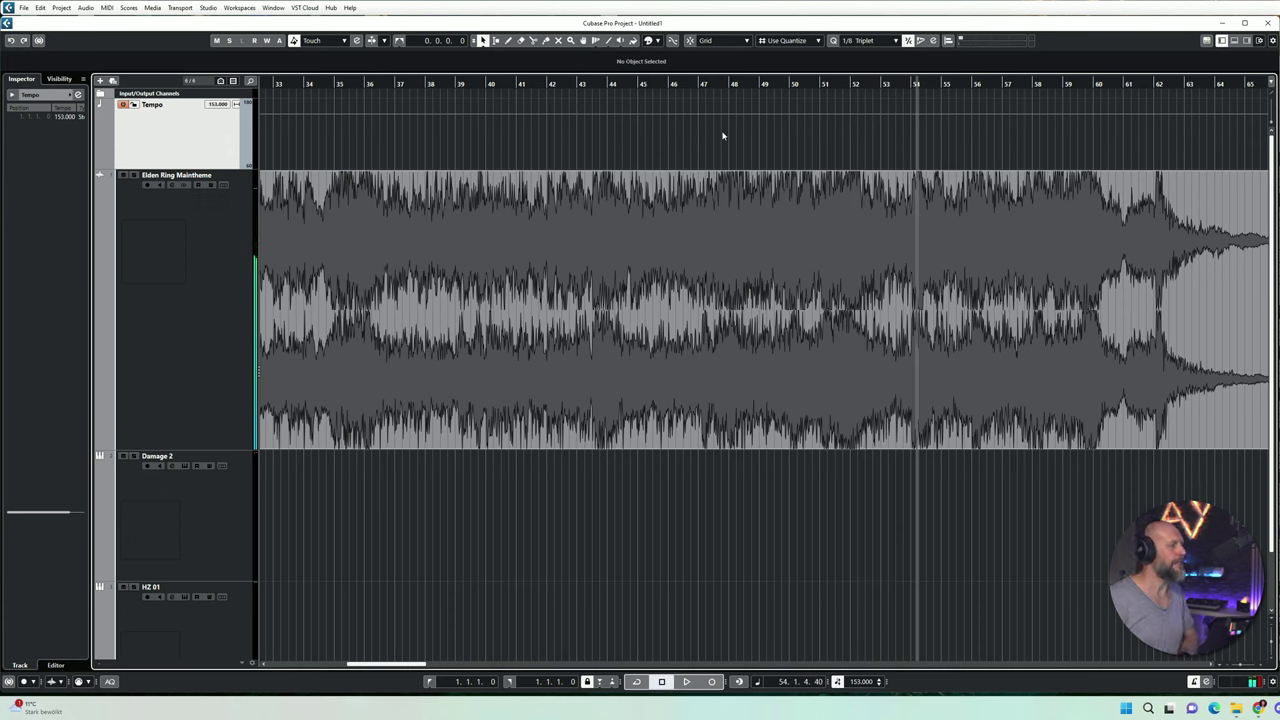
Step: Split the Elden Ring audio event at 19.4.1, just before the loud attack, and delete the quiet intro before it
key("g")
key("g")
key("g")
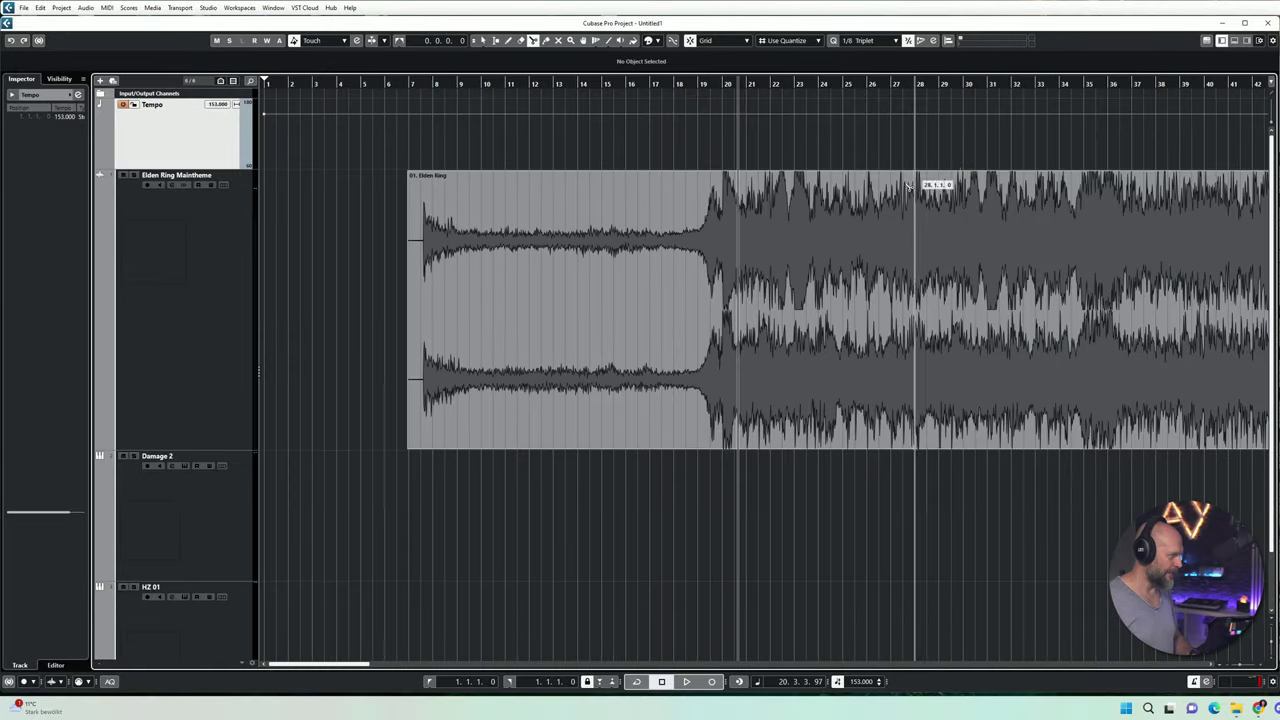
key("h")
key("h")
key("h")
key("h")
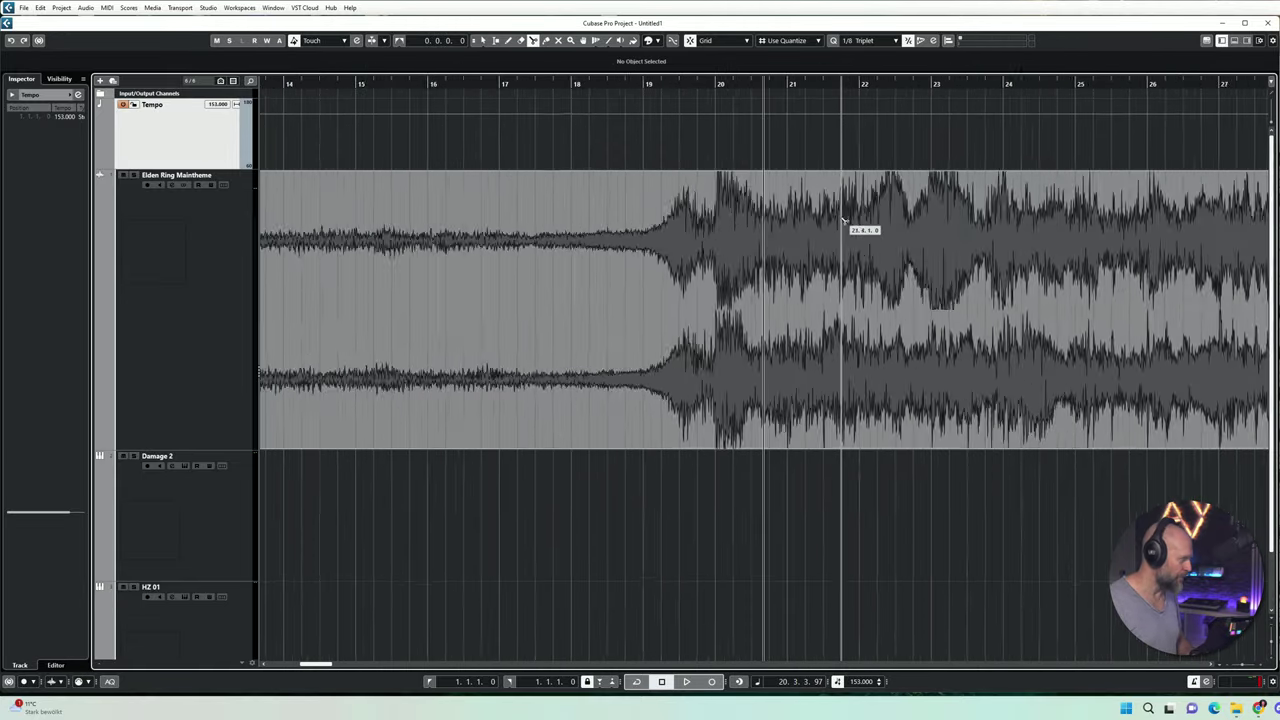
key("h")
left_click(685, 215)
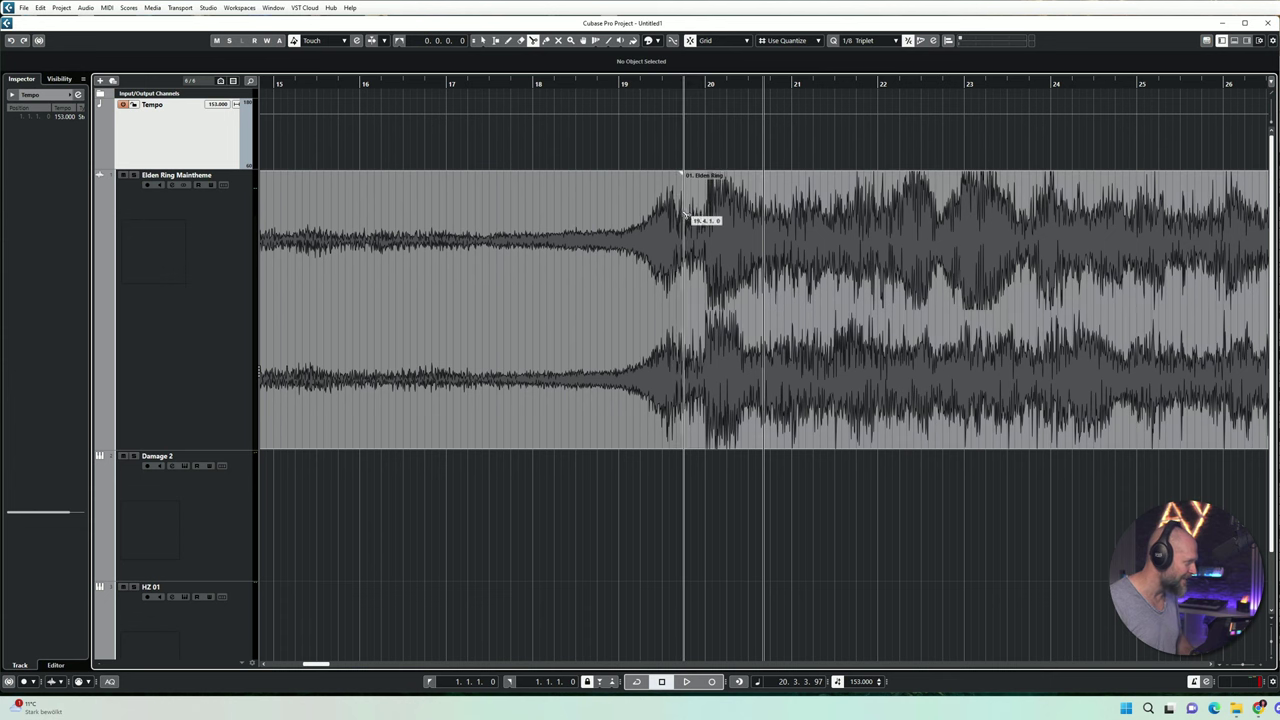
key("Delete")
Step: Play the trimmed audio from just before bar 20 to find where the passage to work on should end
key("g")
key("g")
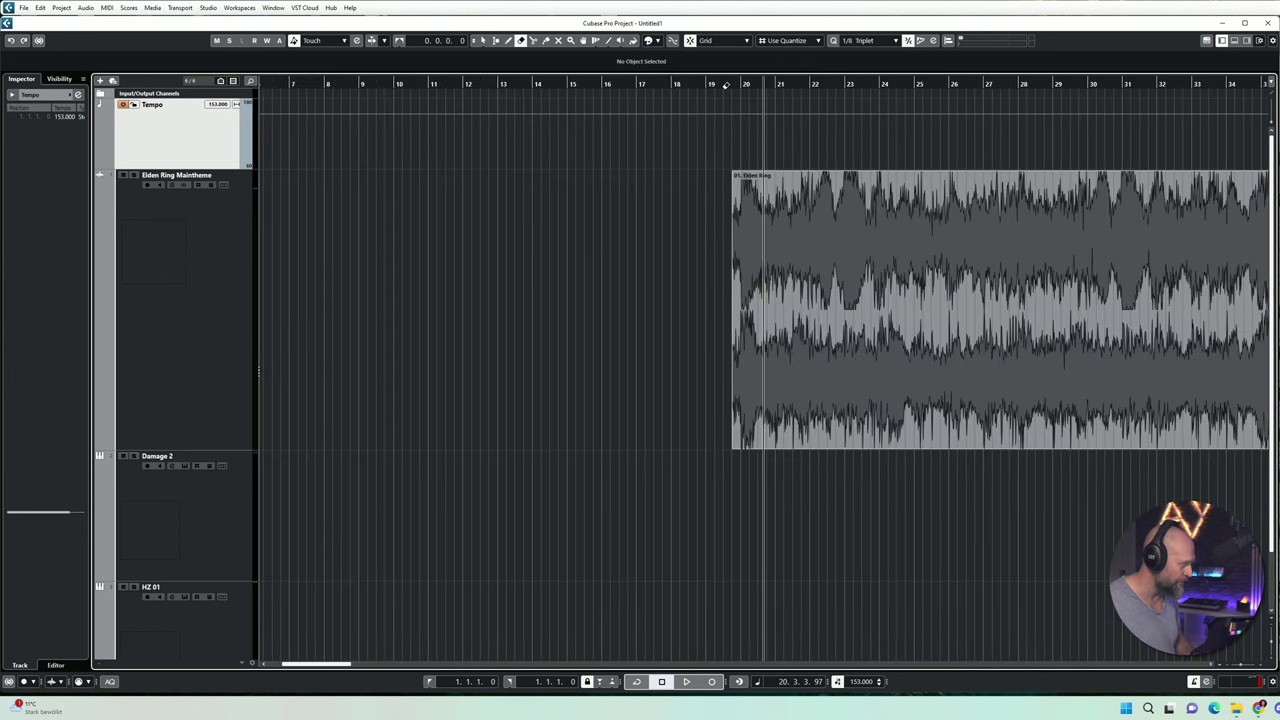
left_click(720, 86)
key("space")
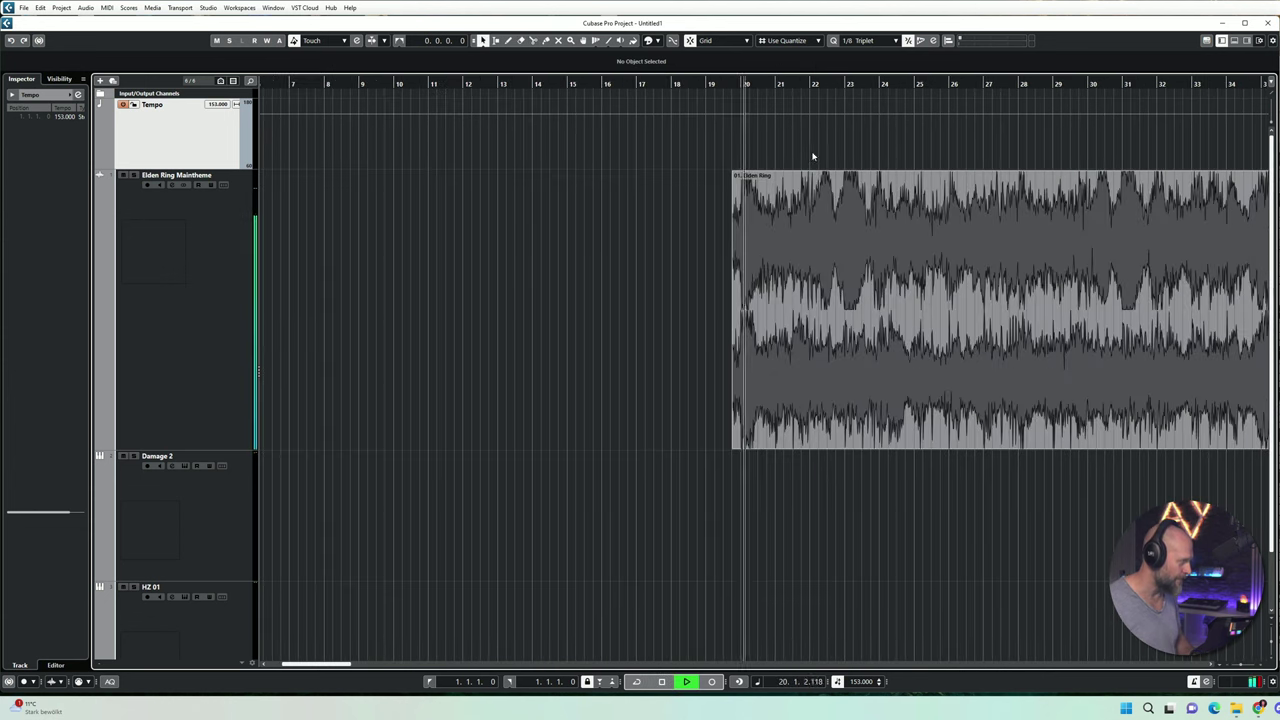
key("h")
key("h")
left_click(978, 218)
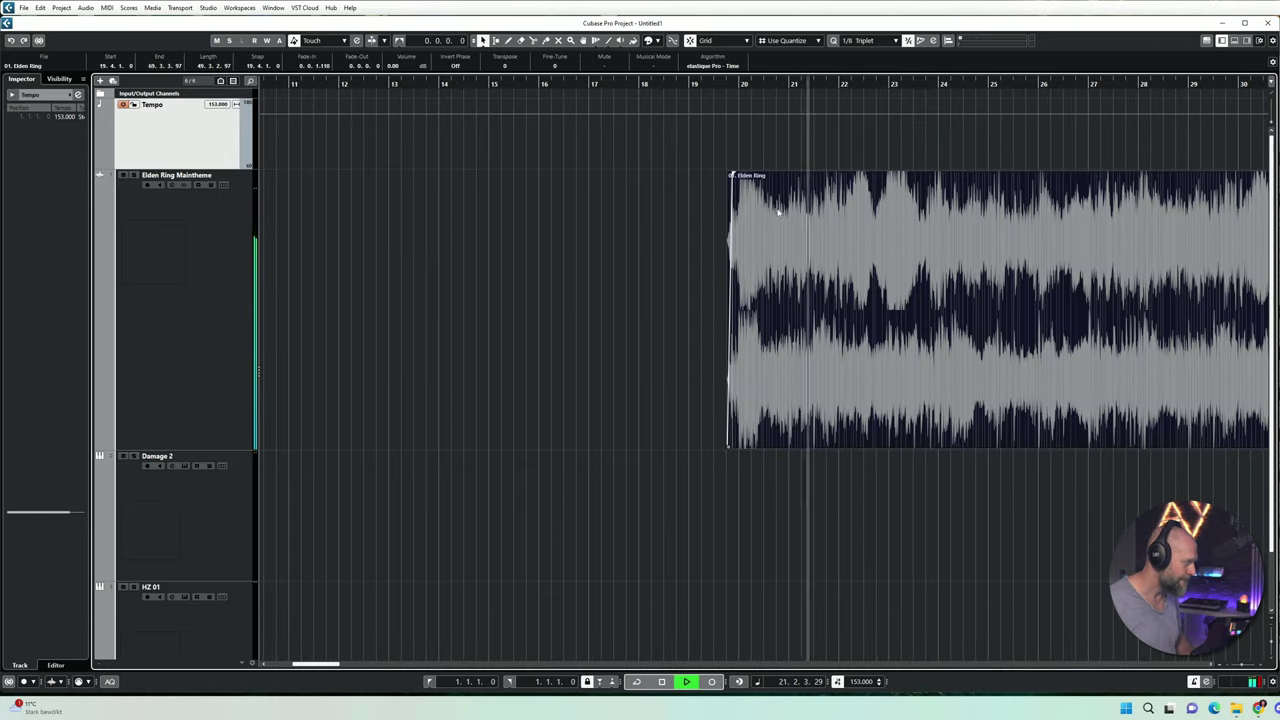
scroll(978, 218, "right", 3)
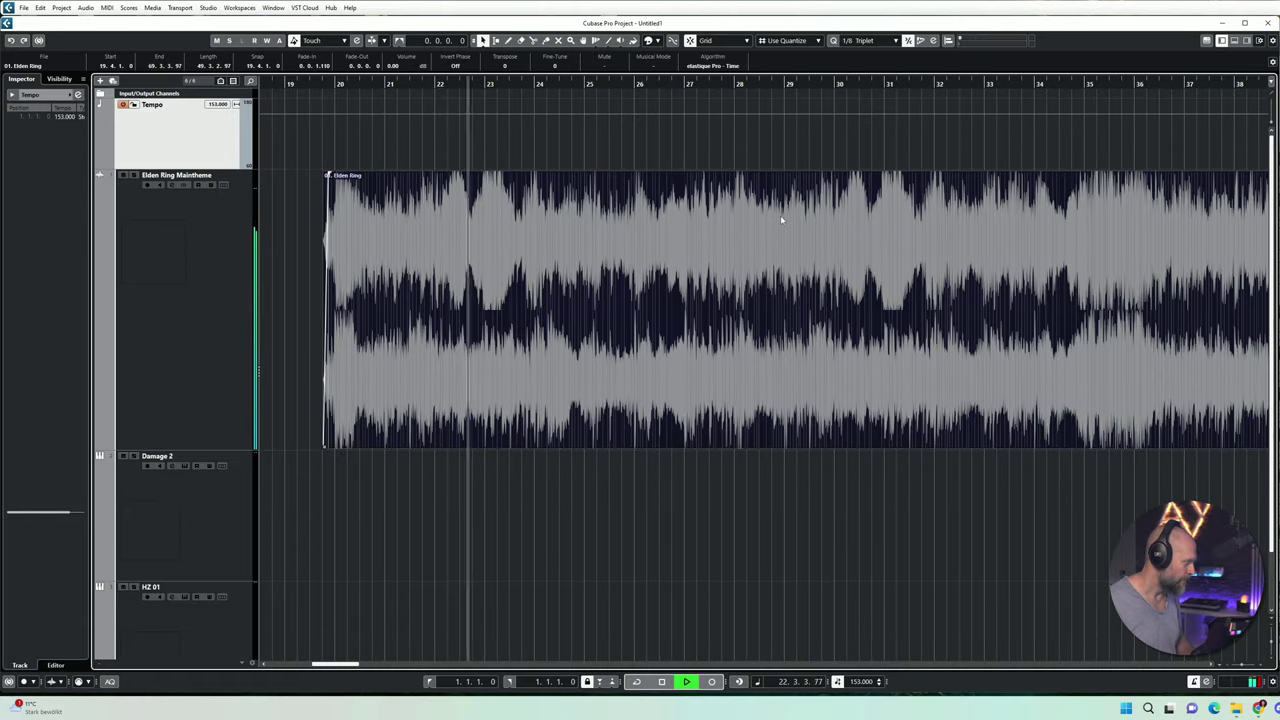
scroll(782, 219, "left", 2)
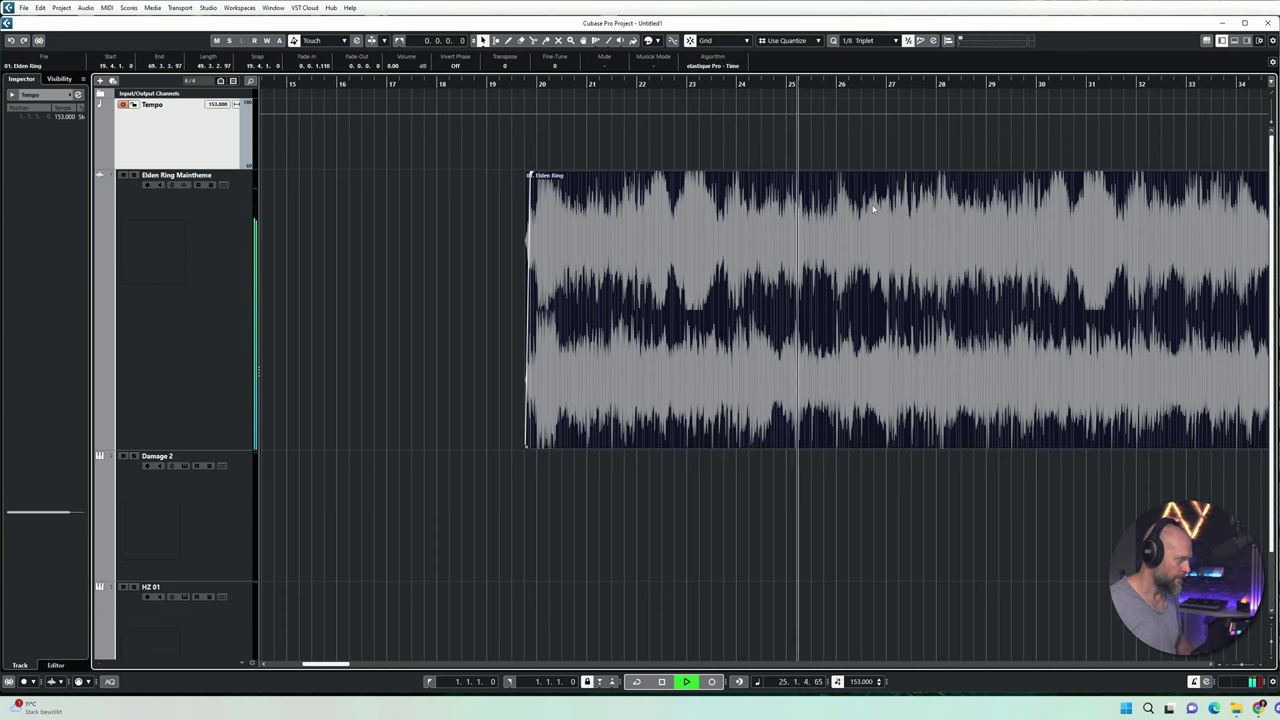
Step: Stop playback, split the Elden Ring audio event at bar 28 and delete everything after the cut
key("space")
key("3")
left_click(937, 210)
key("5")
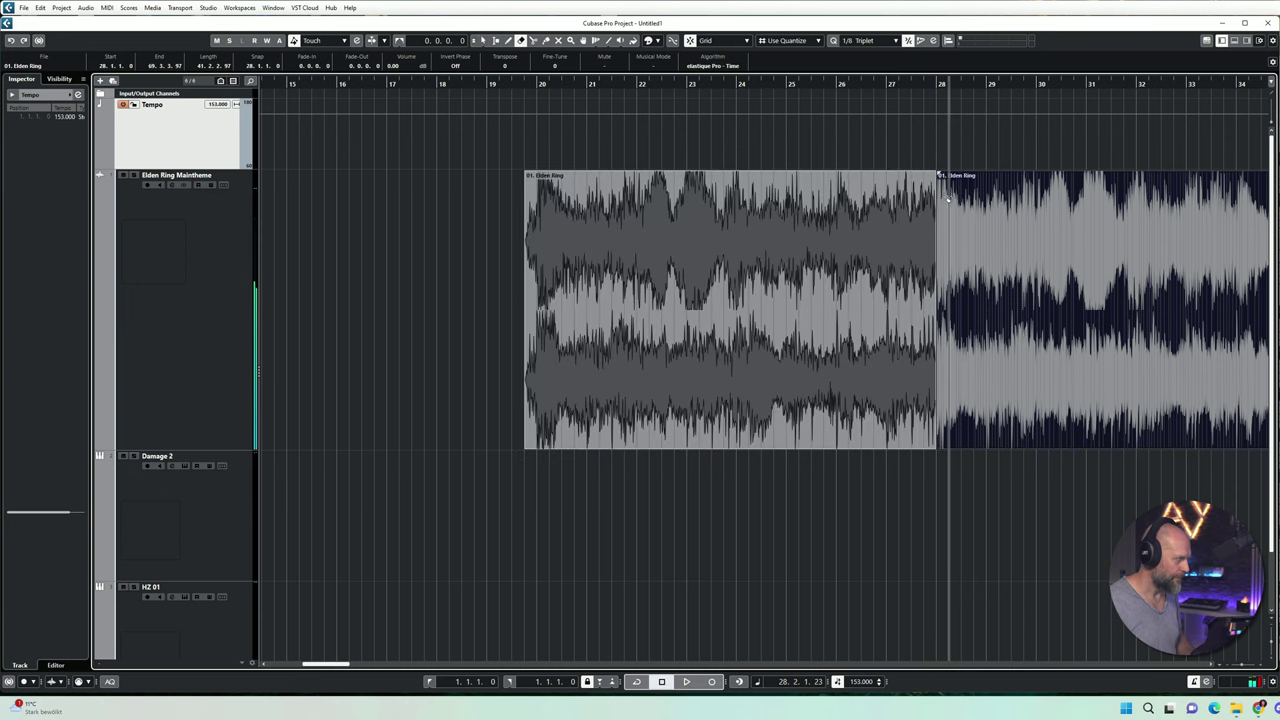
left_click(971, 225)
key("1")
key("h")
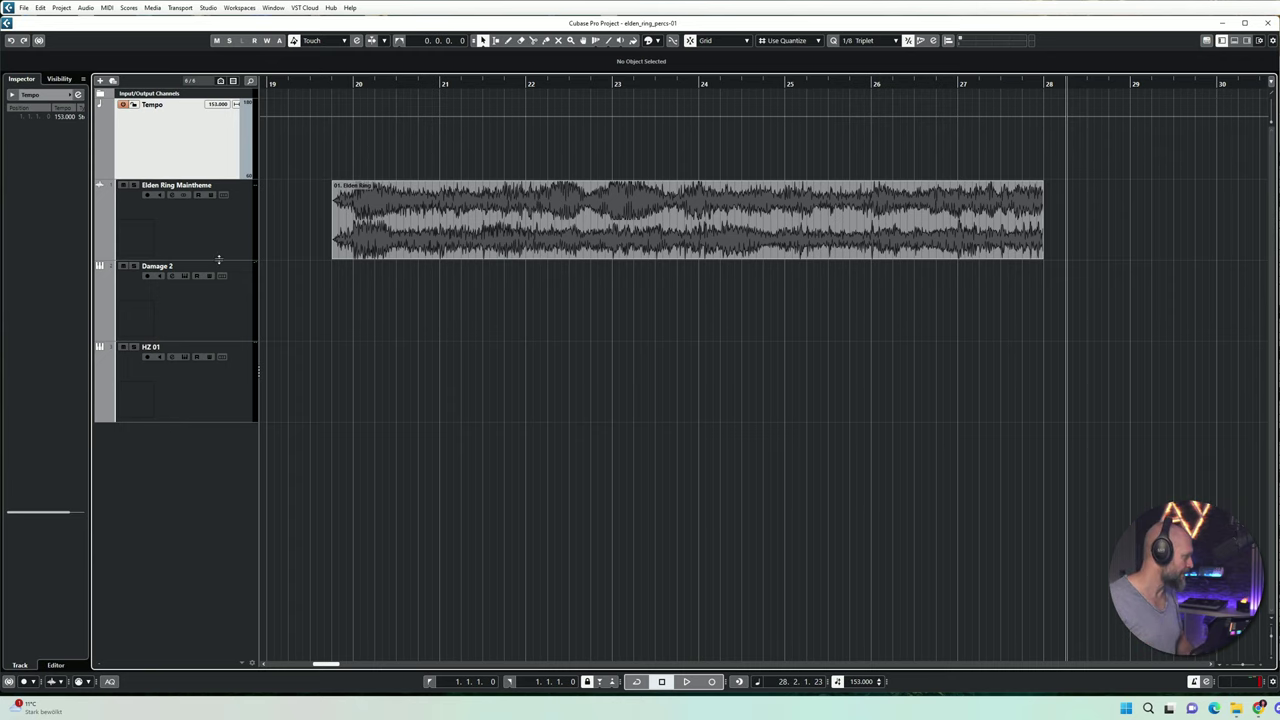
Step: Make the Elden Ring Maintheme track taller and listen to the shortened excerpt from its start twice
left_click_drag(219, 259, 263, 297)
left_click(335, 78)
key("space")
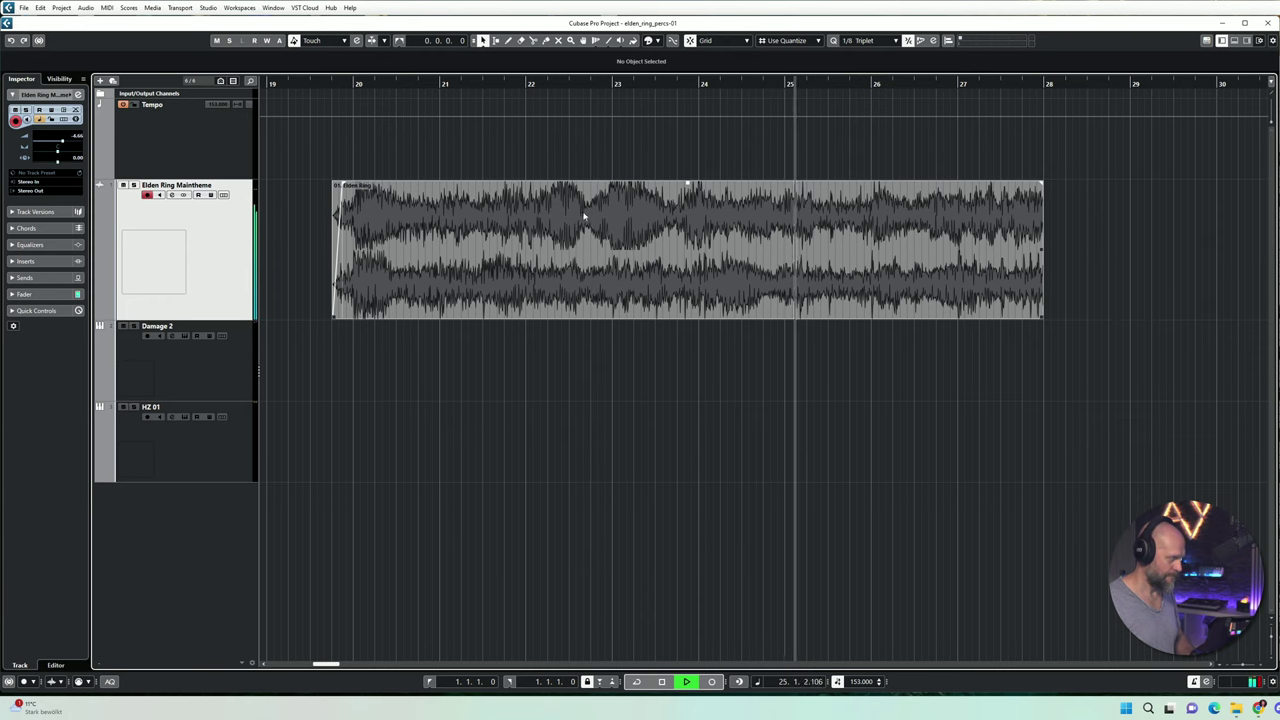
key("space")
left_click(338, 84)
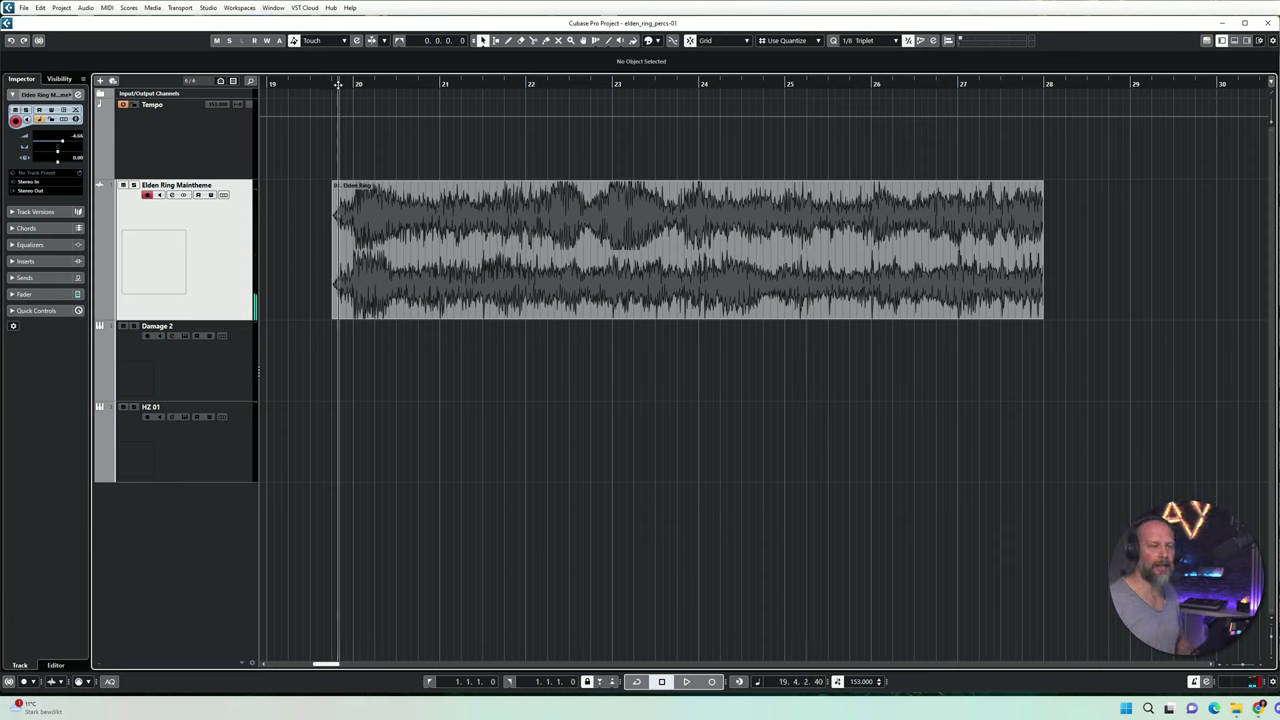
key("space")
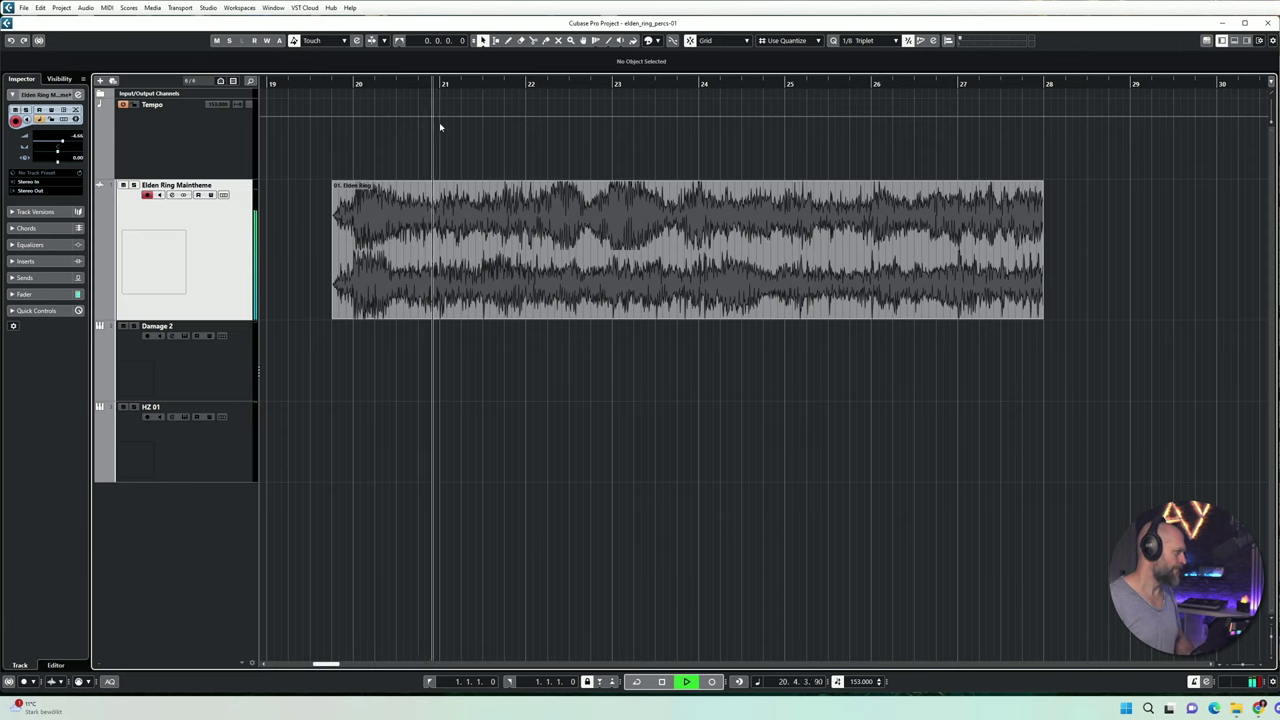
key("space")
Step: Play the excerpt from 19.4.1 up to about bar 24 to listen to its rhythm against the grid
key("h")
key("h")
key("h")
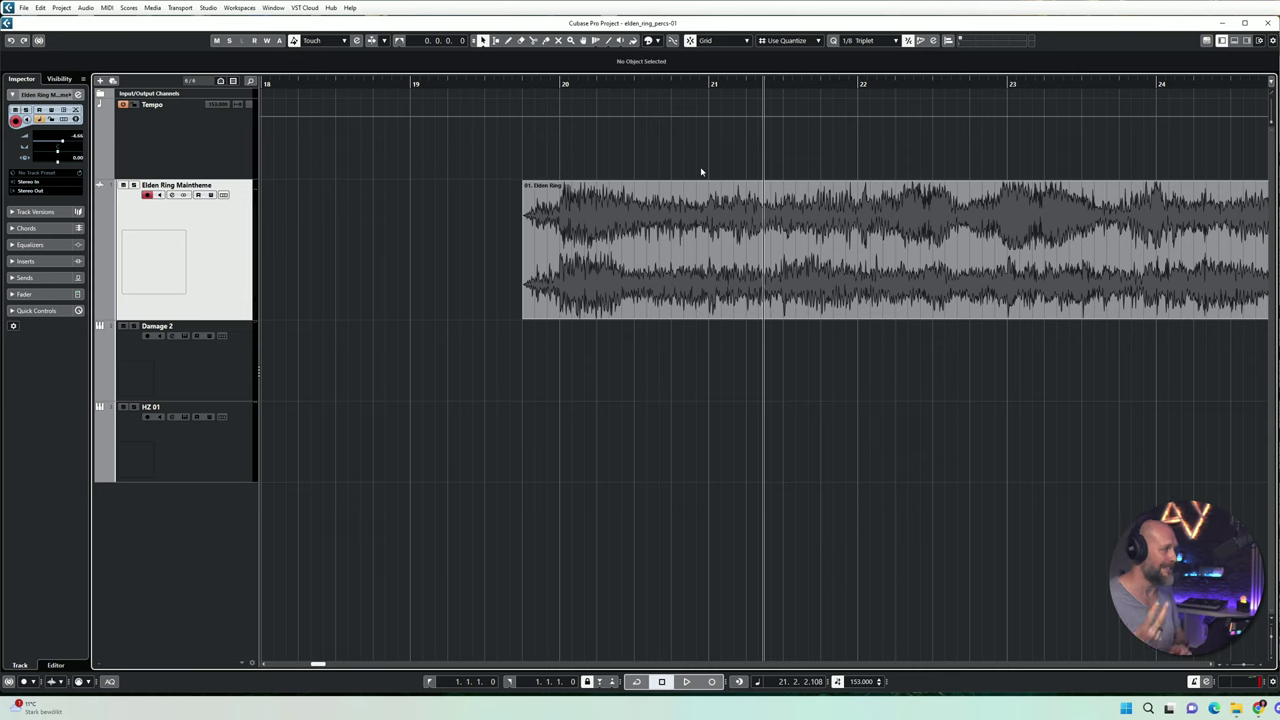
left_click(518, 85)
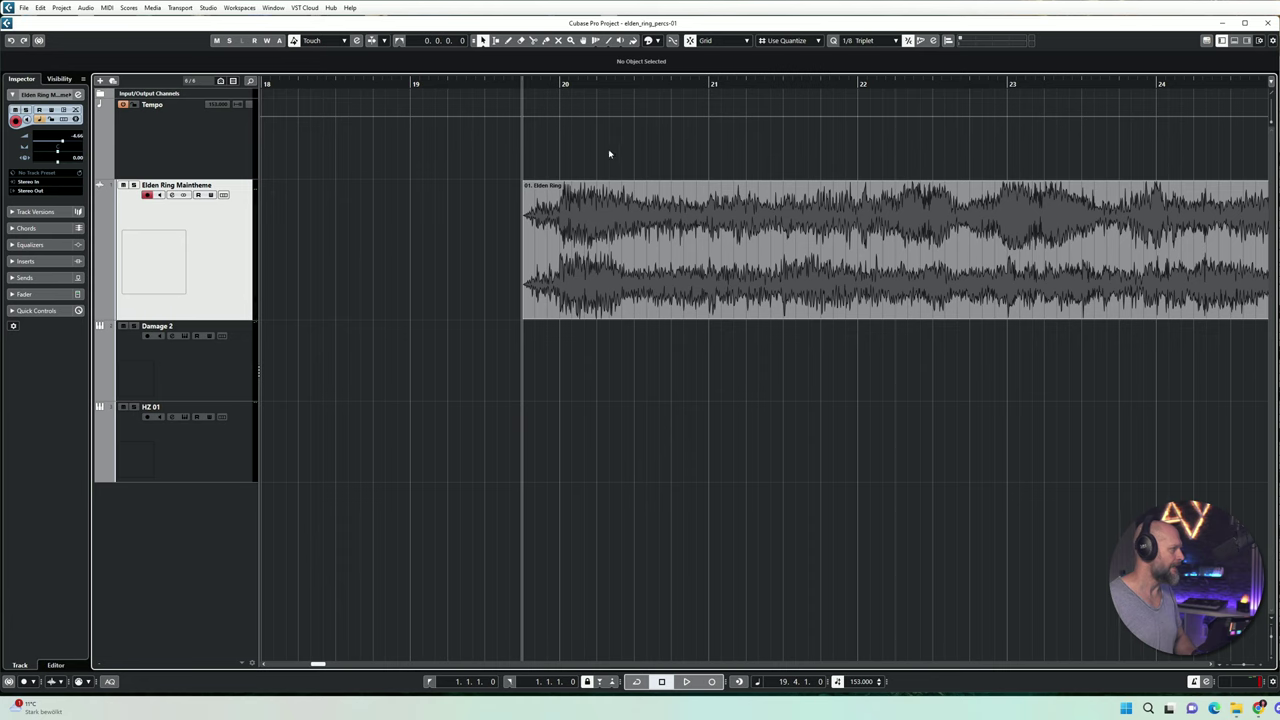
key("space")
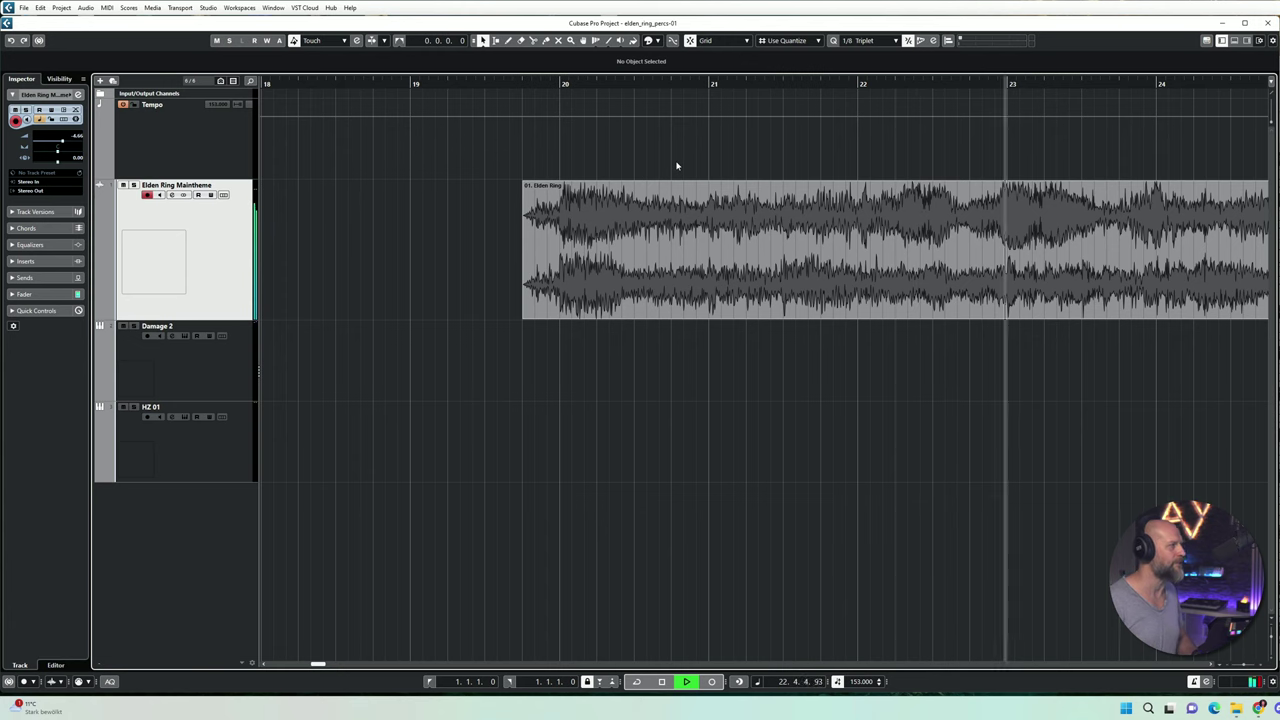
key("space")
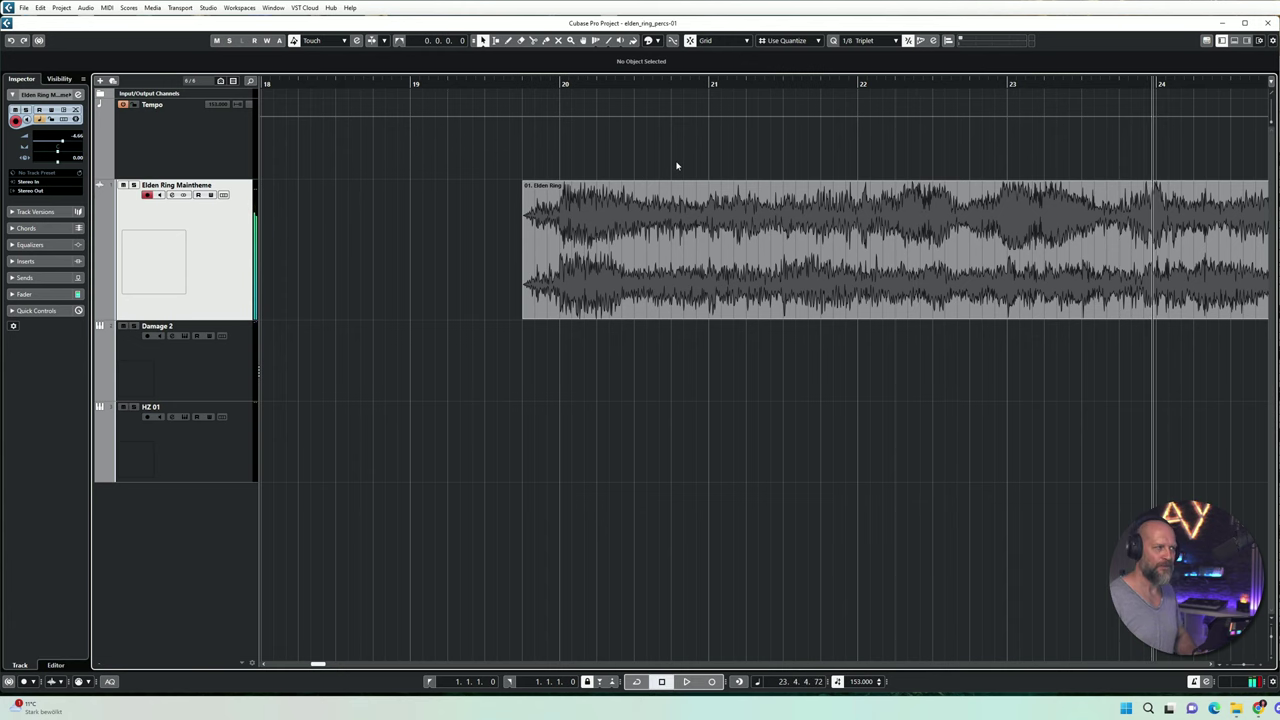
Step: Replay the excerpt's first two bars from just before bar 20 to listen closely to the percussion pattern
left_click(536, 84)
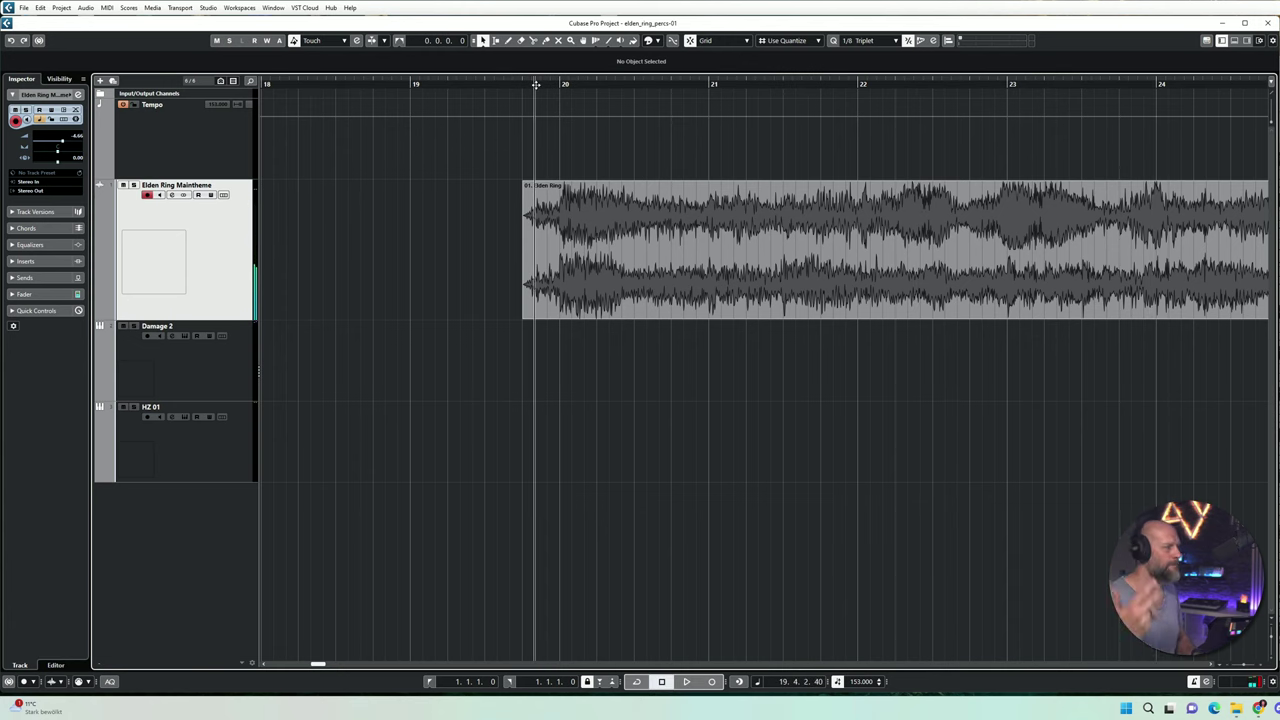
scroll(408, 271, "right", 2)
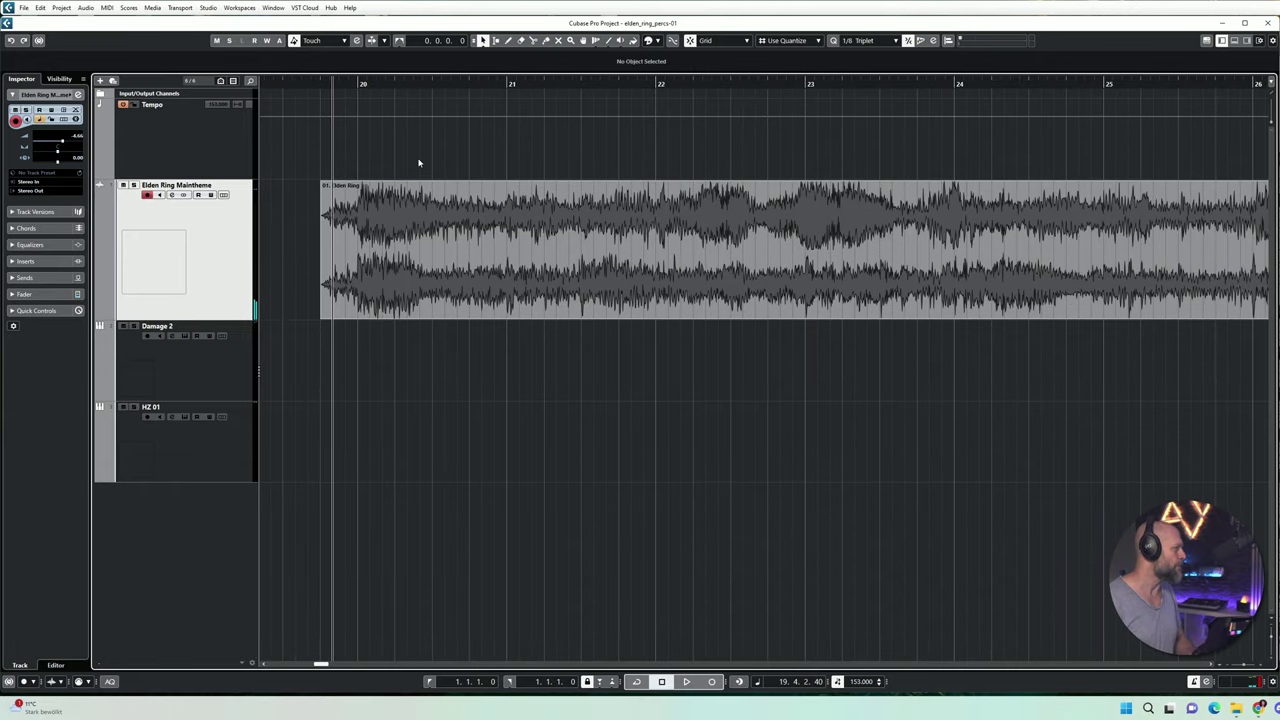
key("space")
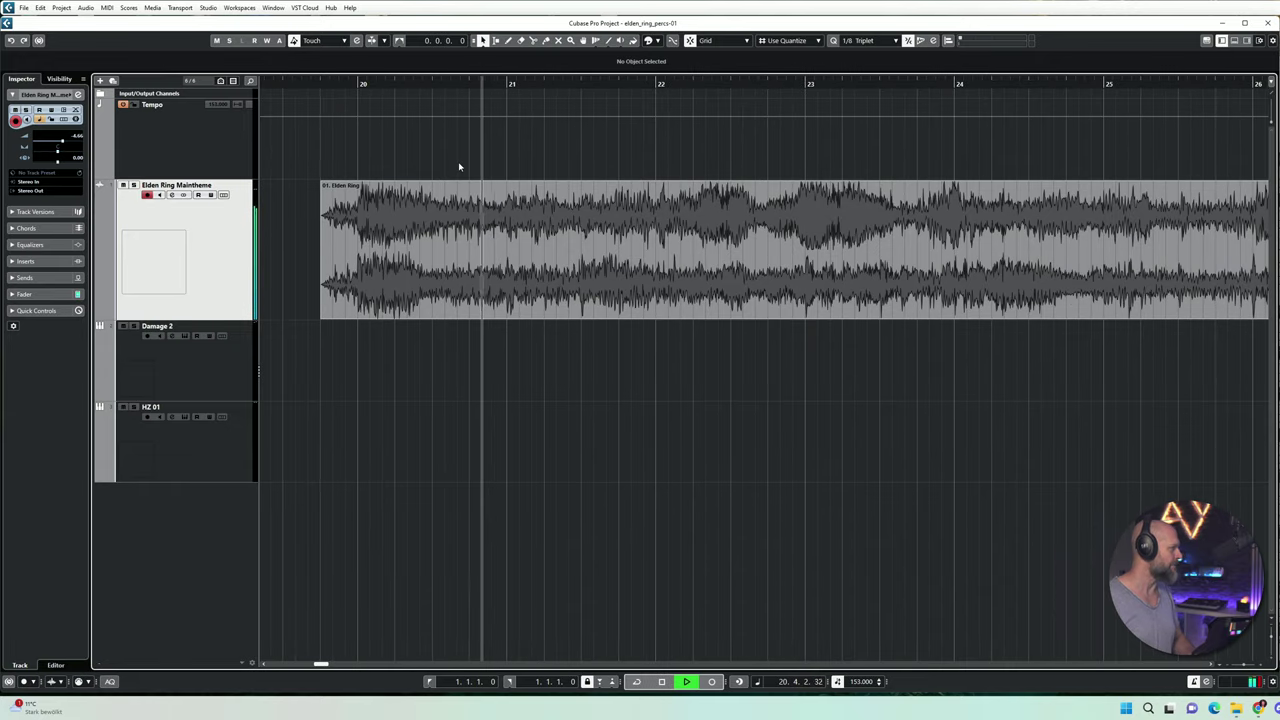
key("space")
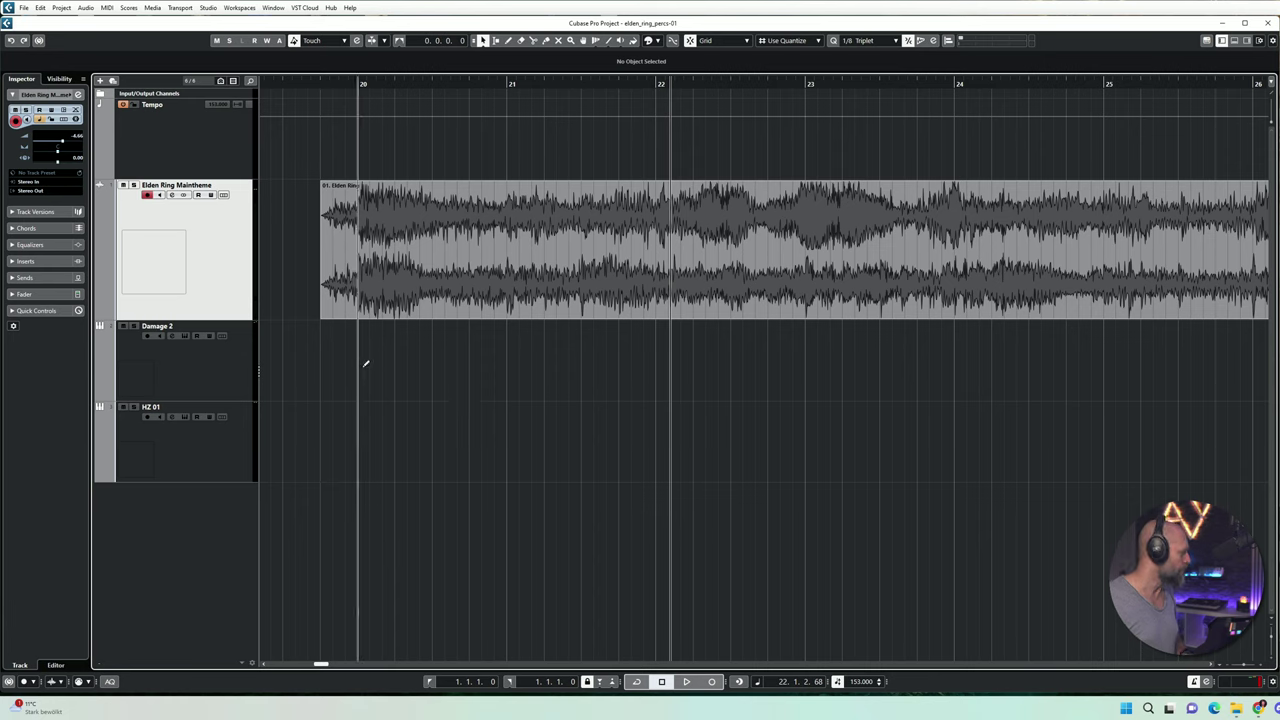
Step: Draw a MIDI part from bar 20 to bar 22 on the Damage 2 track and open it in the Key Editor
left_click_drag(366, 363, 658, 377)
left_click(700, 377)
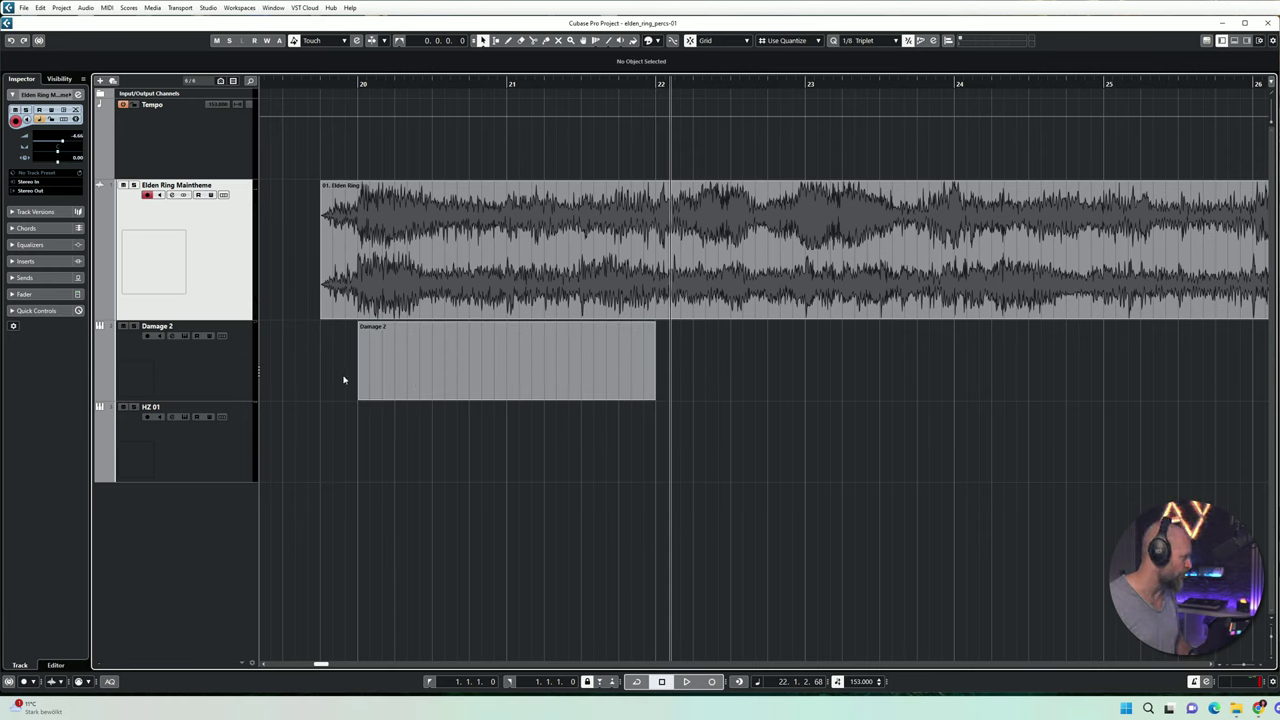
double_click(457, 363)
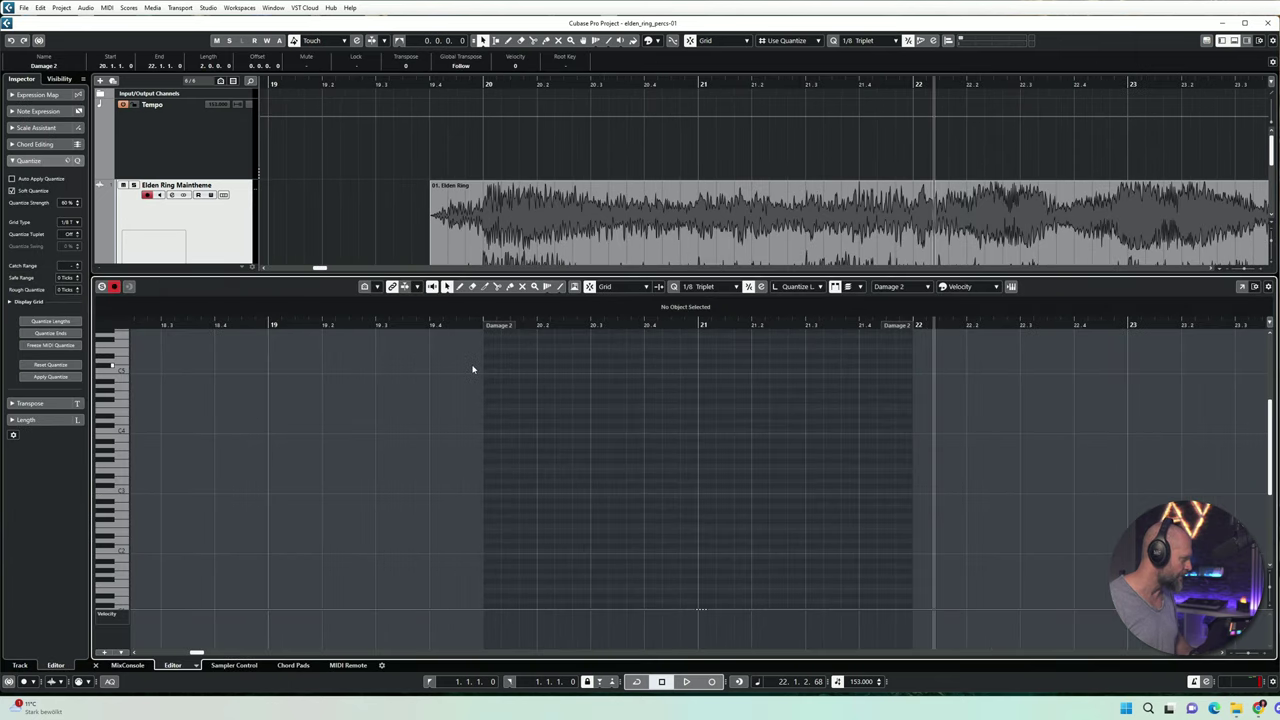
key("h")
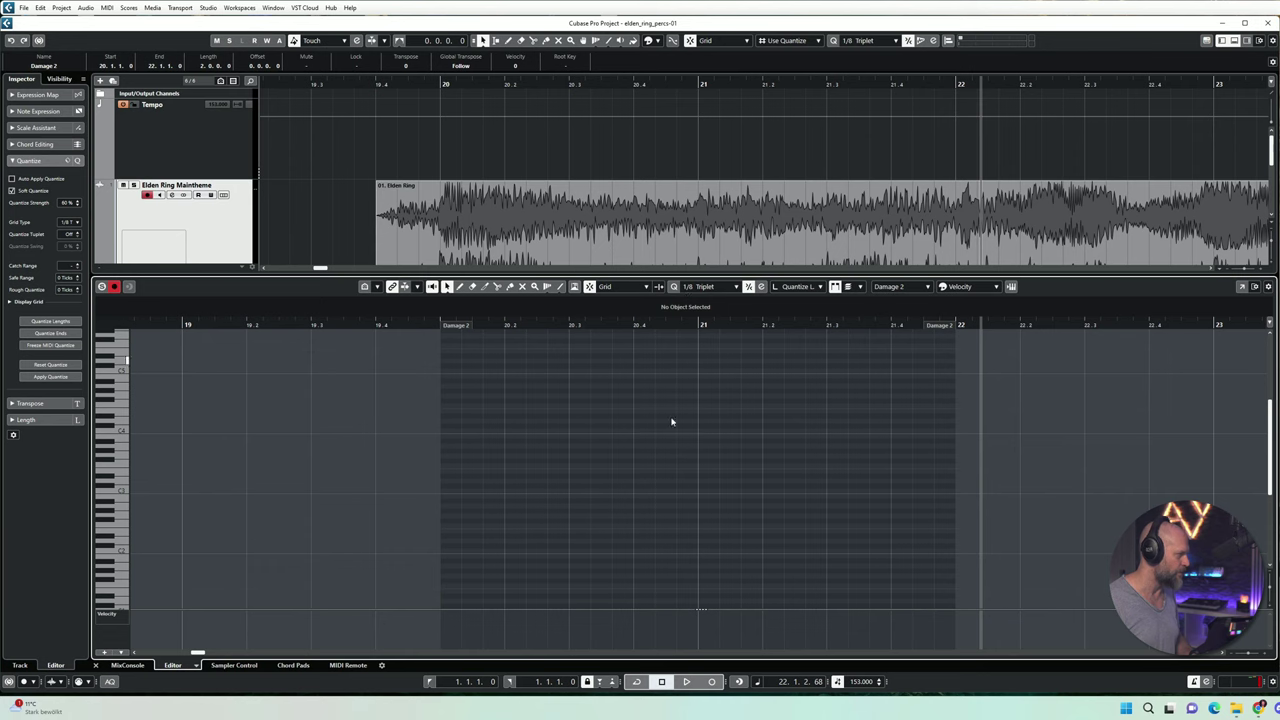
Step: Play the reference audio from bar 20 while viewing the empty Damage 2 part in the Key Editor
left_click(437, 328)
key("space")
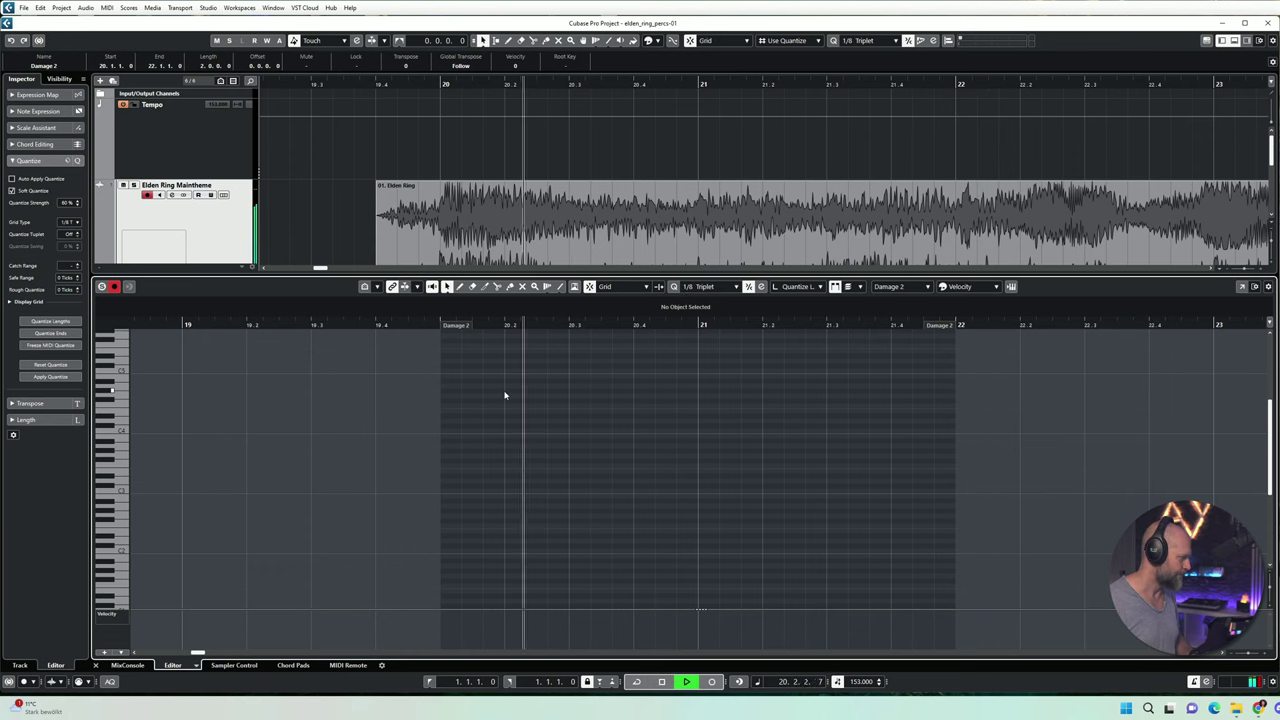
key("space")
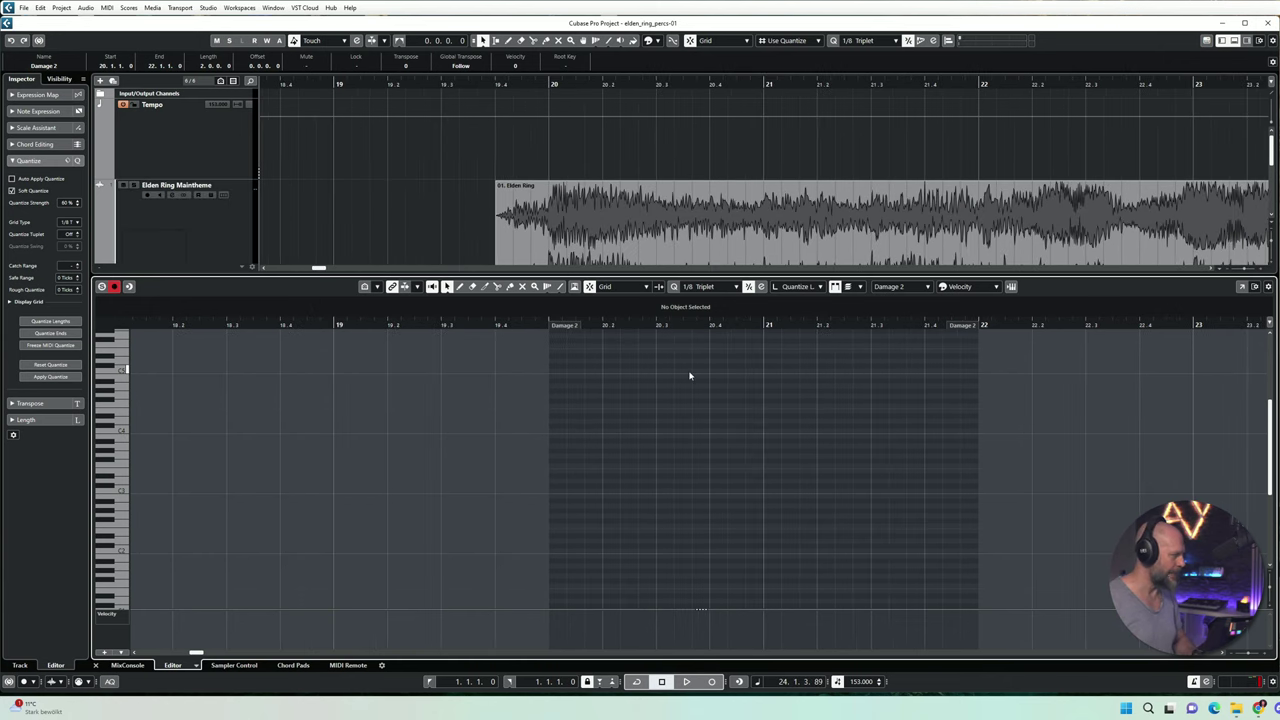
Step: Close the Key Editor, view the Damage 2 track's Kontakt instrument and its loaded drum ensemble, and close the instrument window
key("ctrl+e")
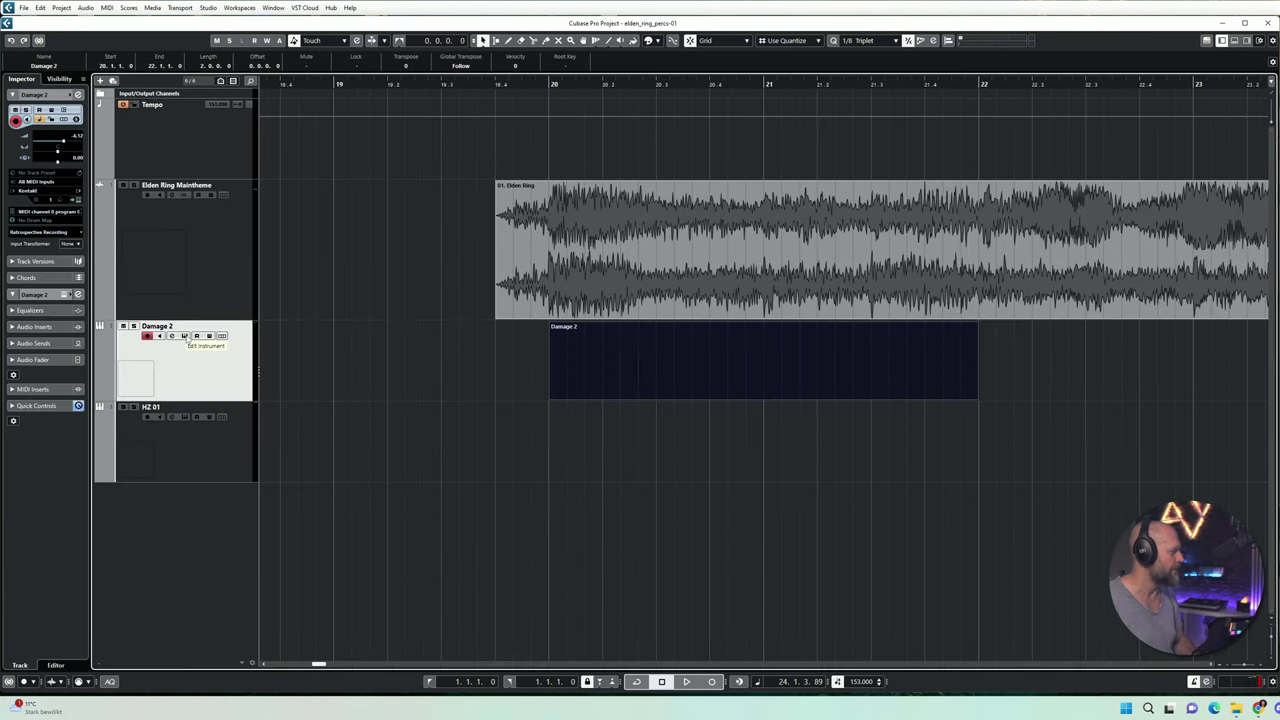
left_click(183, 336)
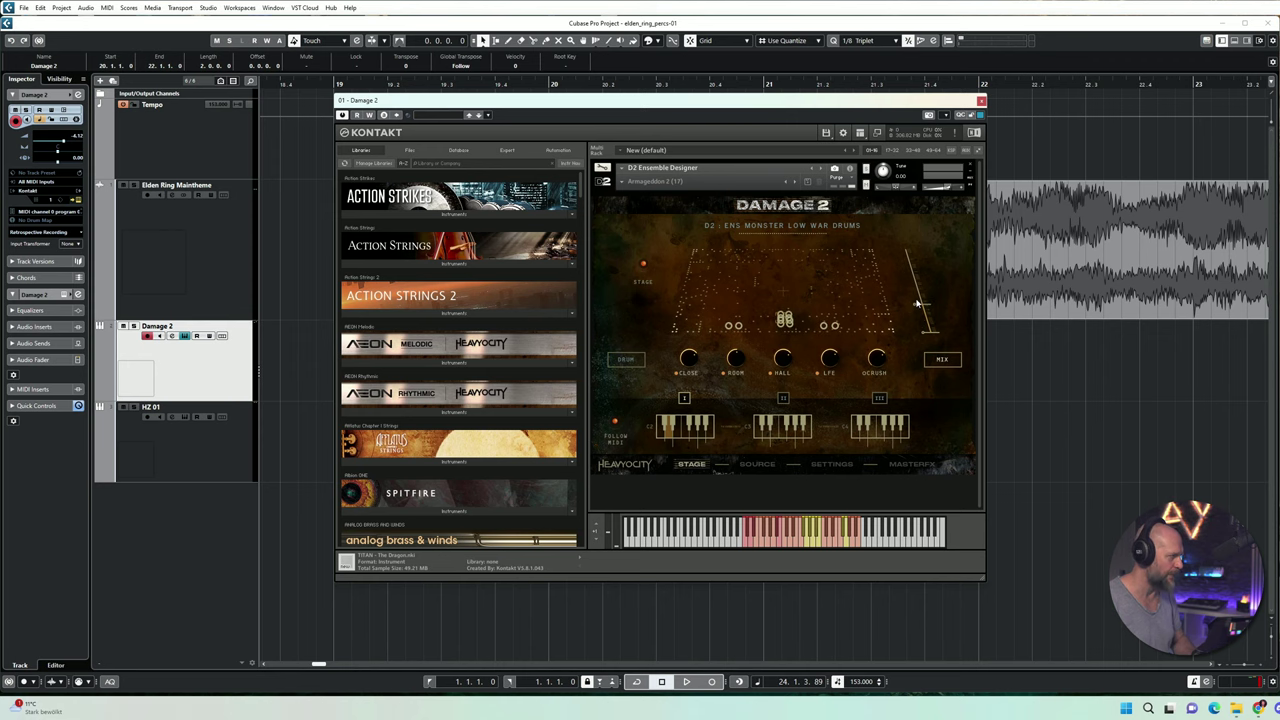
left_click(981, 101)
Step: Select the HZ 01 track, open its Kontakt instrument to examine and audition the percussion patch, and close the window
left_click(189, 450)
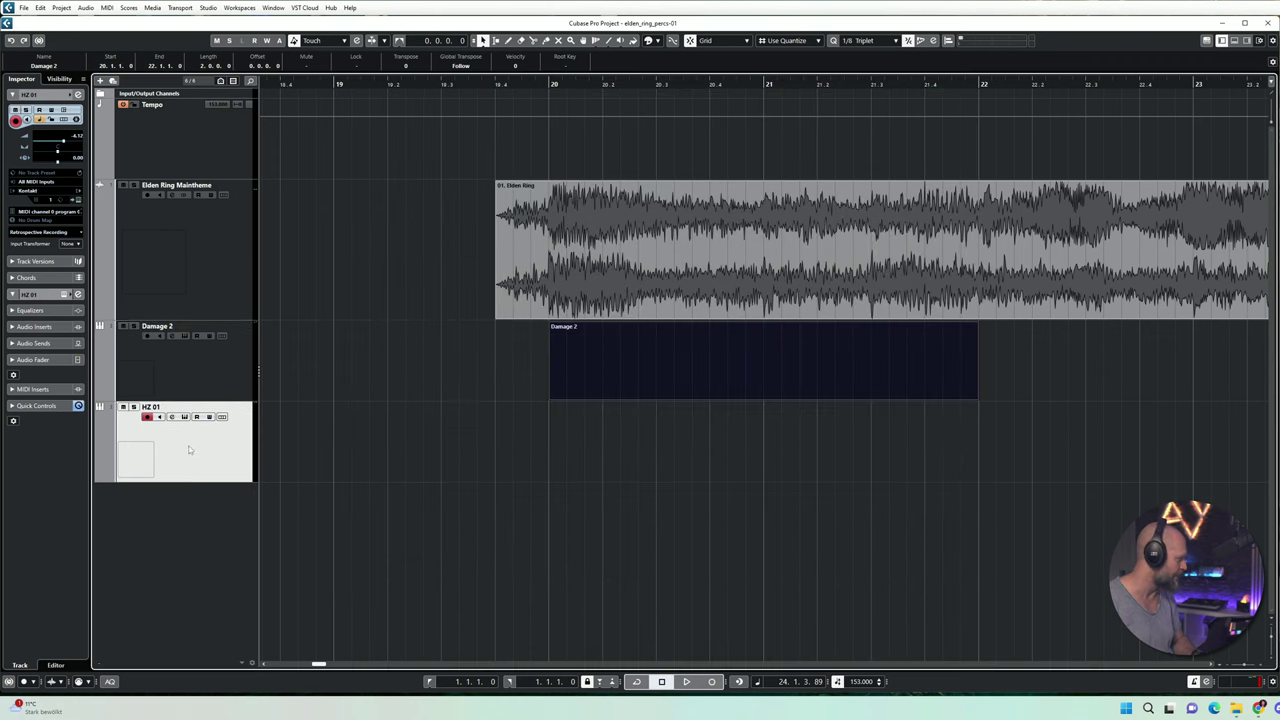
left_click(185, 417)
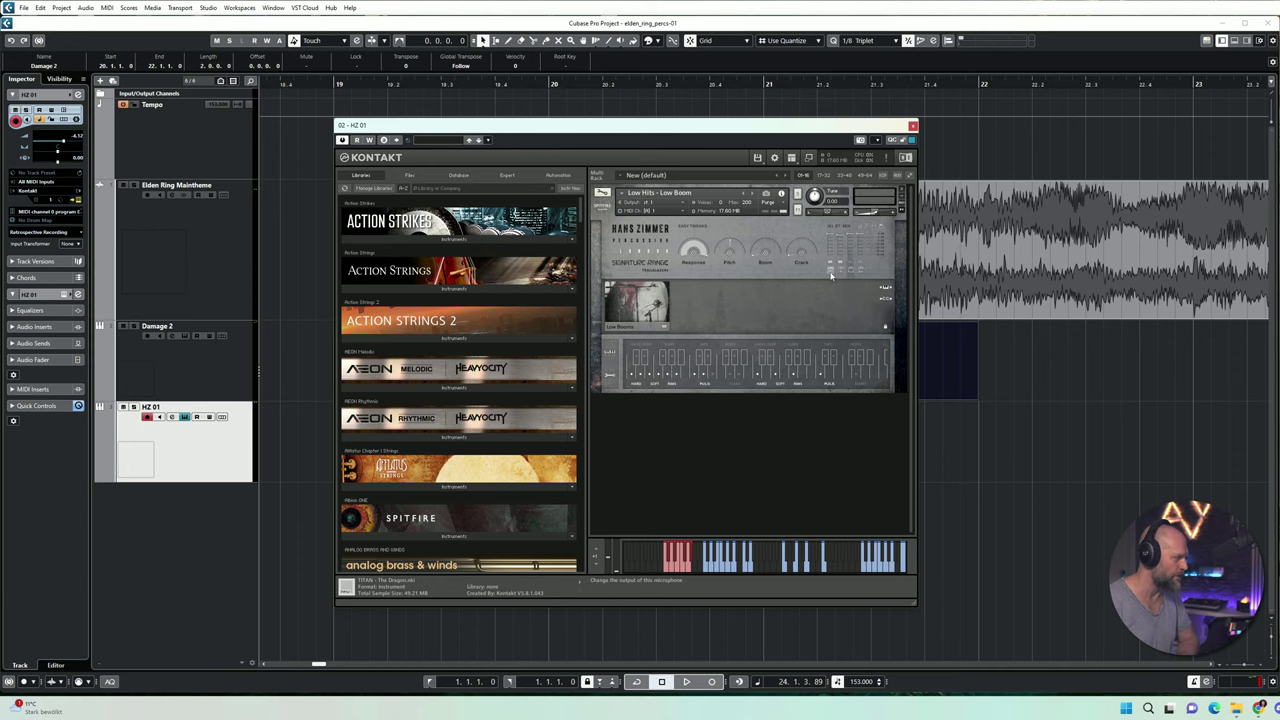
left_click(709, 570)
left_click(912, 125)
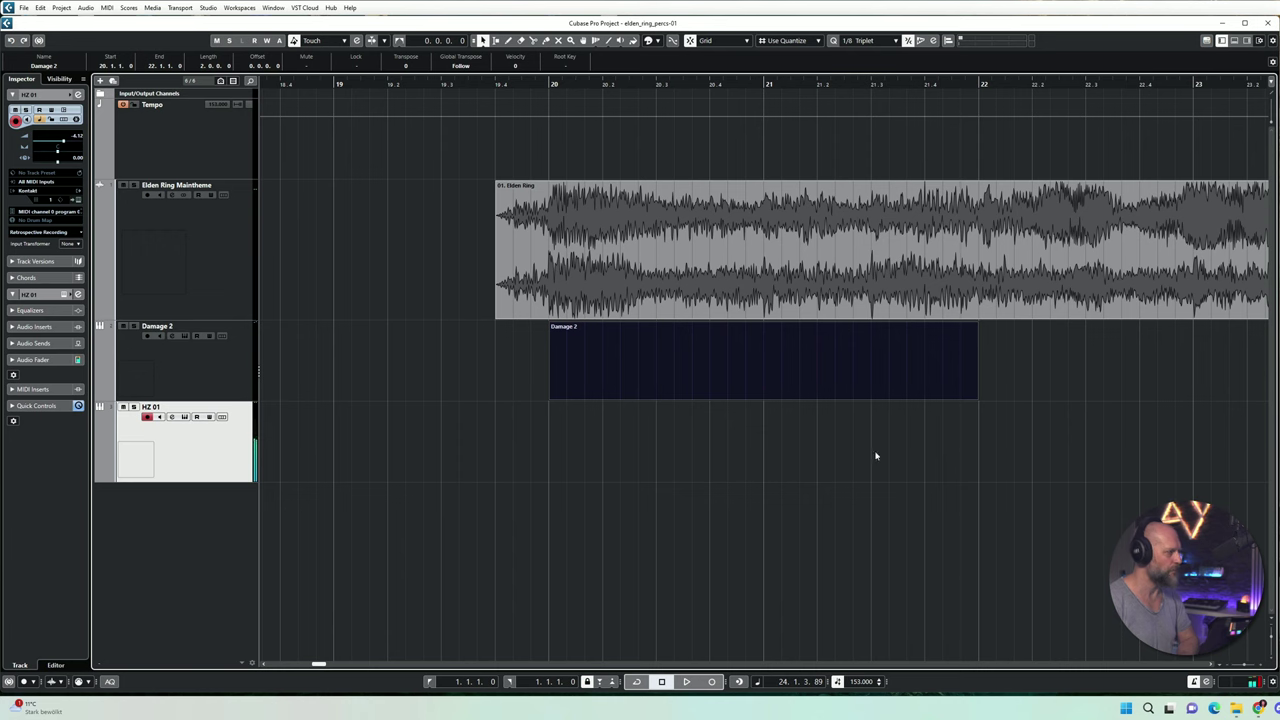
Step: Reopen the Damage 2 part in the Key Editor, extend its end to bar 24 and place the playback cursor near bar 19
left_click(855, 468)
double_click(700, 357)
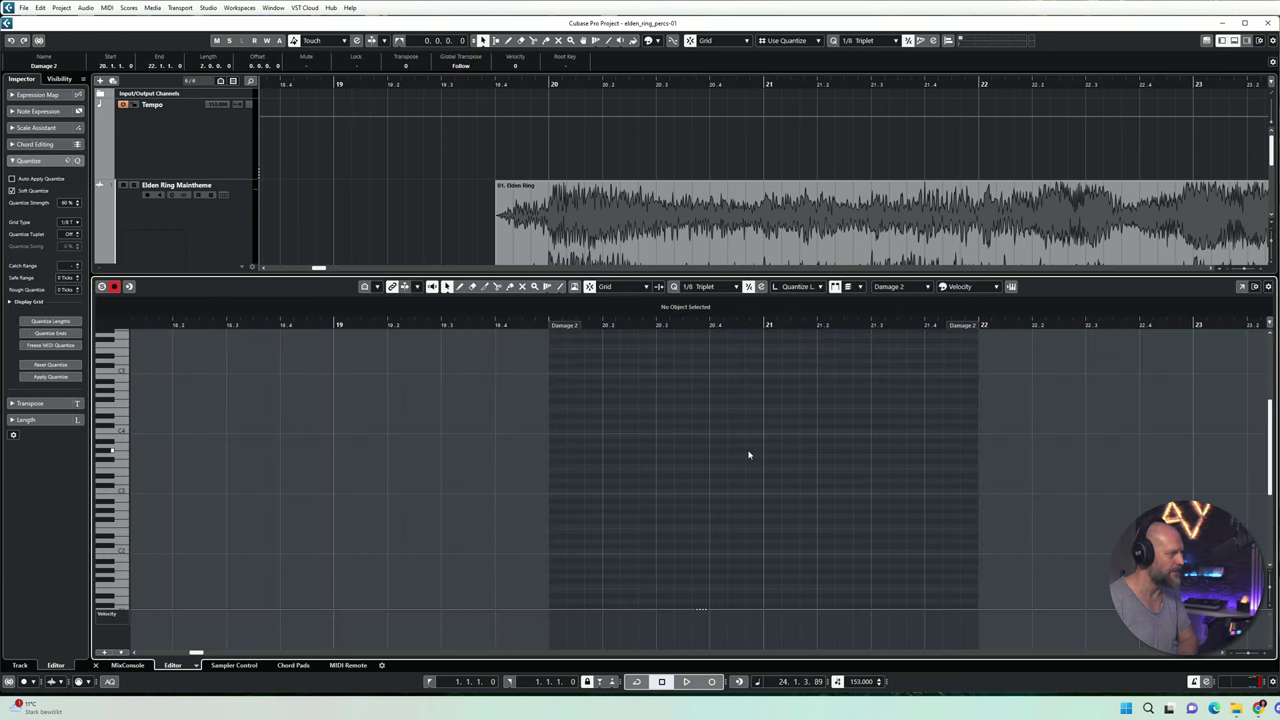
key("g")
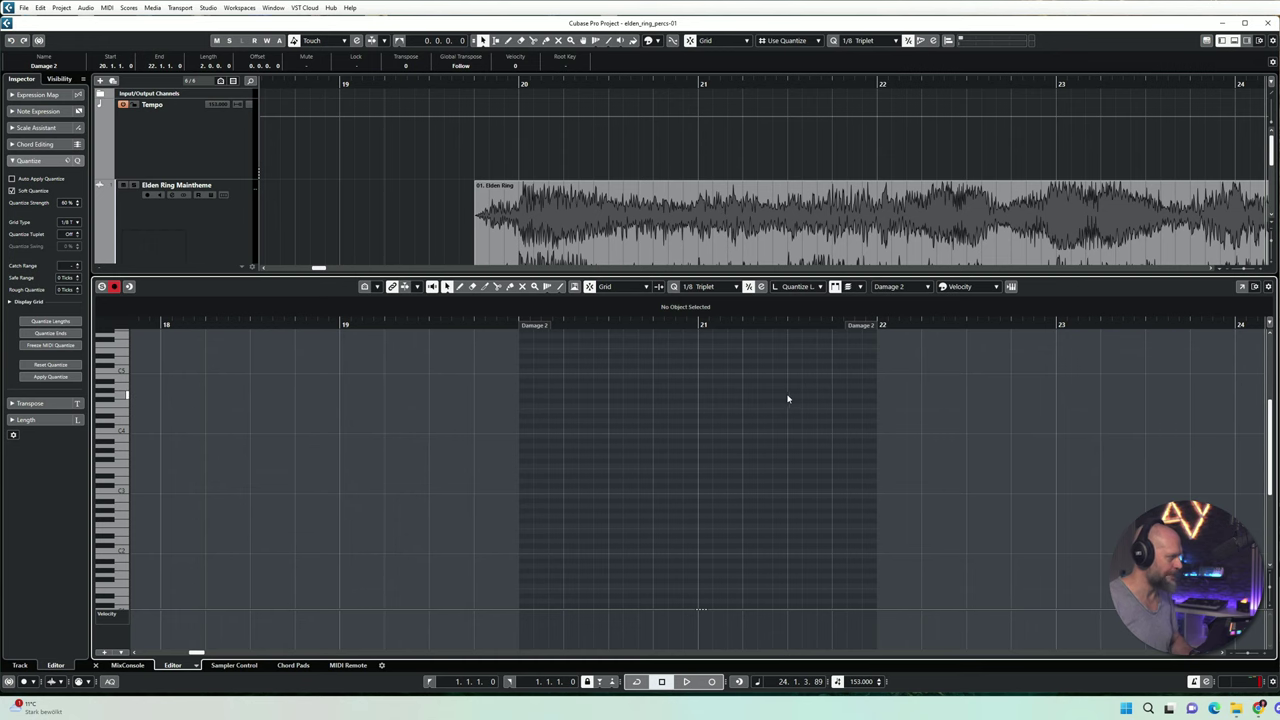
key("g")
scroll(706, 401, "right", 2)
left_click_drag(608, 333, 906, 330)
scroll(656, 473, "left", 3)
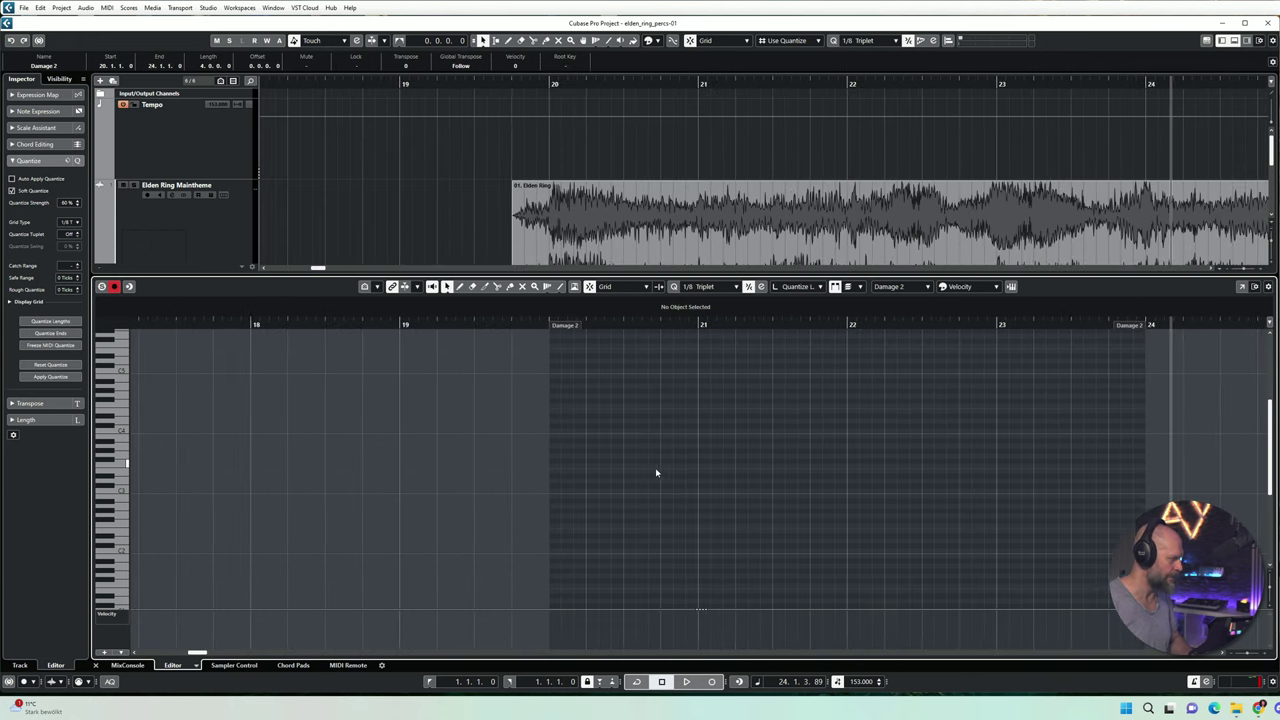
left_click(409, 324)
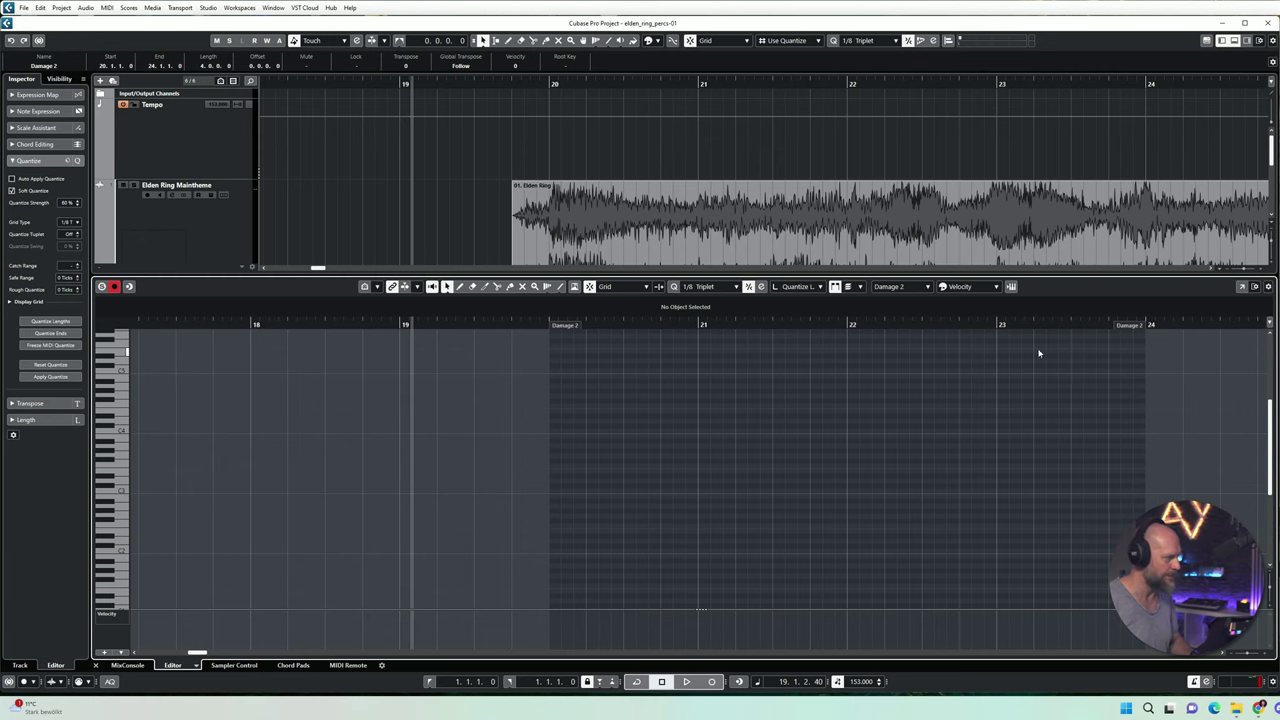
Step: Play the reference audio through bars 20 to 23 and audition the Damage 2 drum sound around C2
key("h")
key("space")
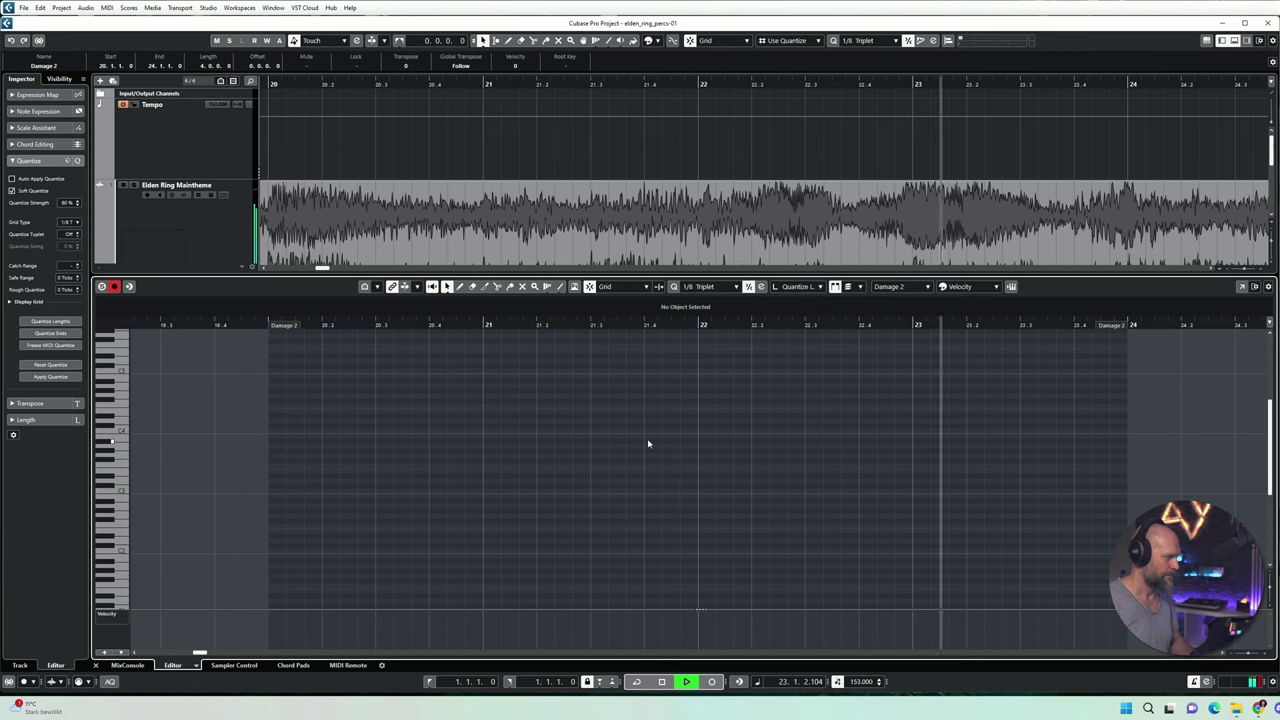
key("space")
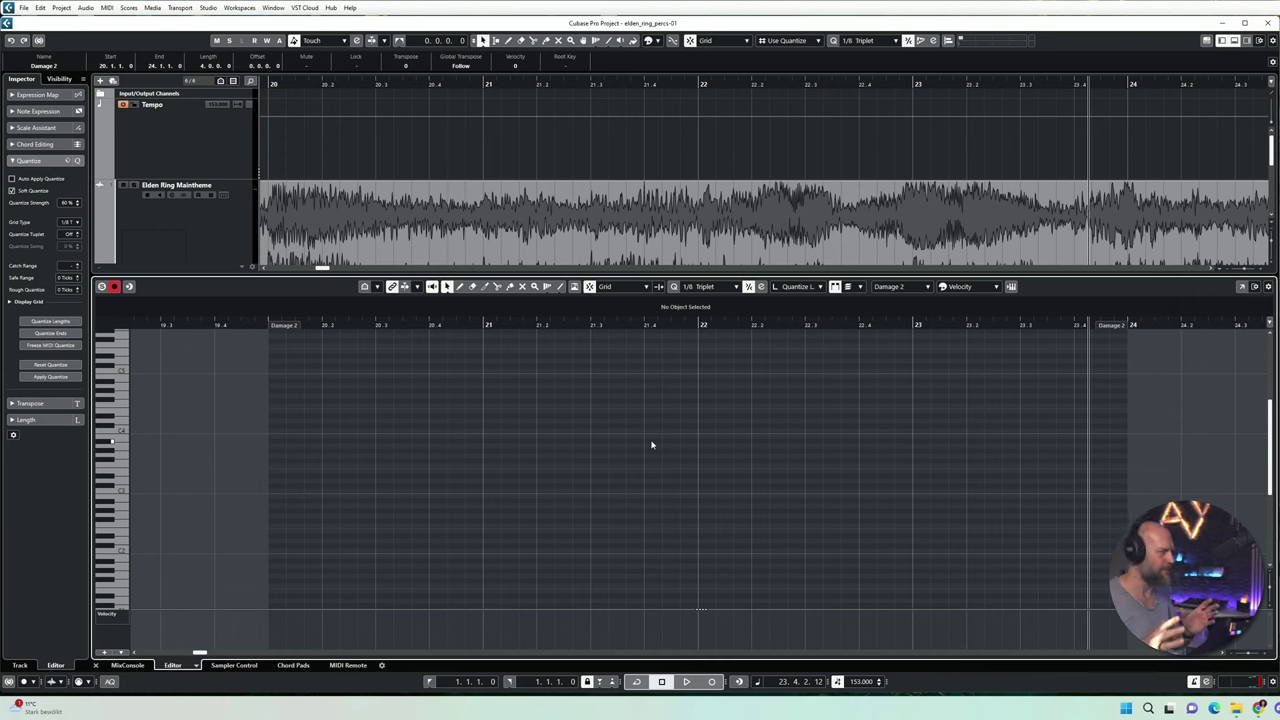
left_click(127, 553)
left_click(125, 552)
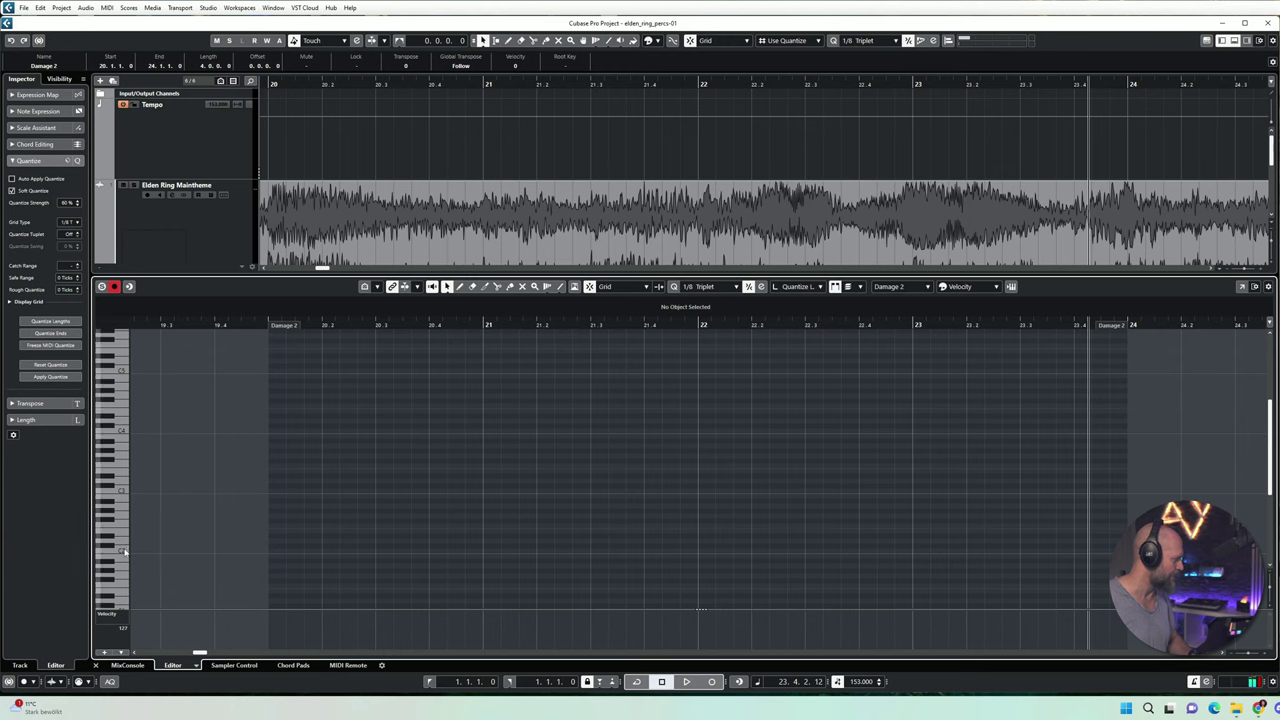
scroll(124, 557, "down", 2)
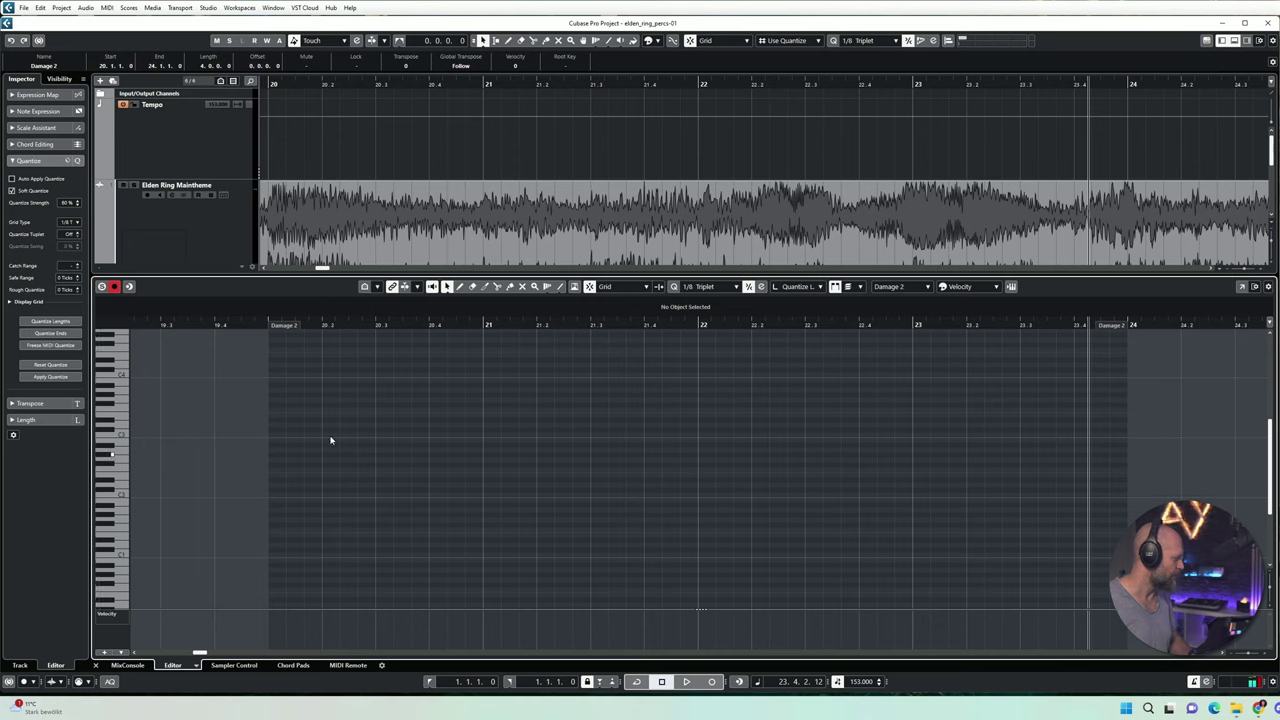
Step: Add D2 notes at the starts of bars 20 and 21 in the Damage 2 part and raise their velocity
left_click(279, 484)
key("space")
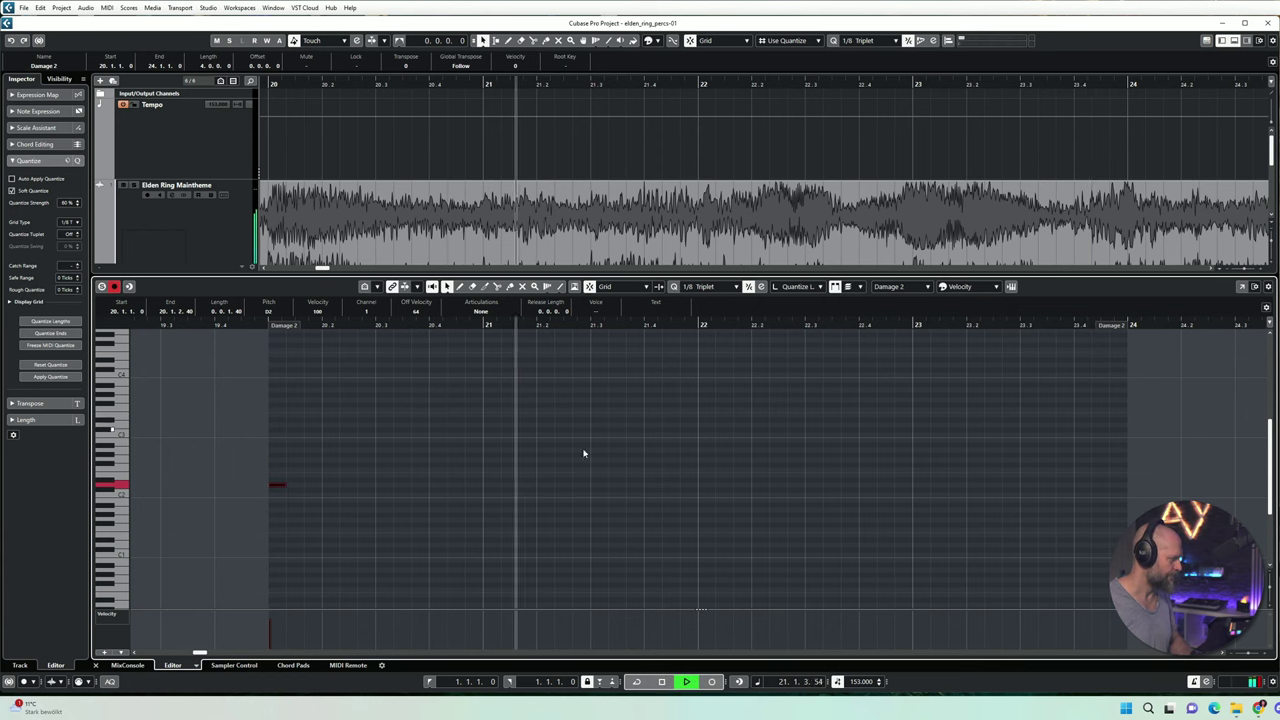
key("space")
left_click(491, 484)
left_click_drag(248, 461, 585, 503)
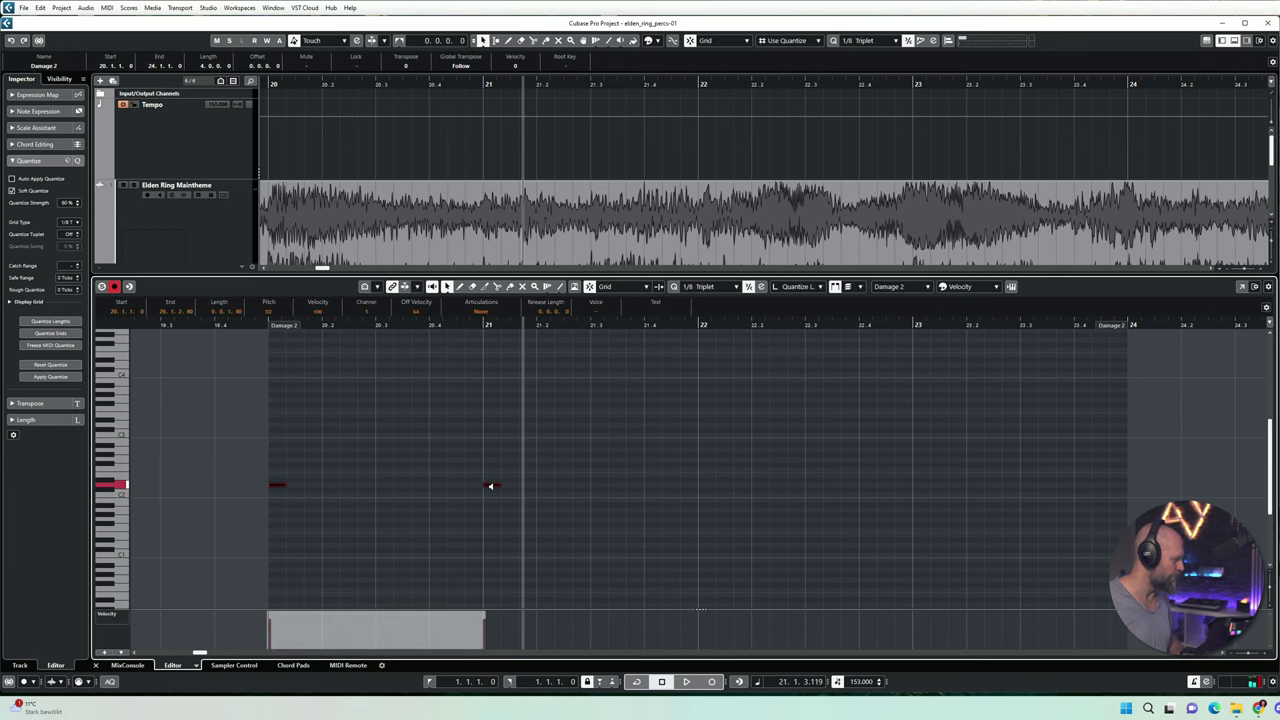
left_click(256, 329)
left_click(429, 391)
Step: Copy the D2 downbeat hit to the starts of bars 22 and 23 while checking playback against the reference
key("space")
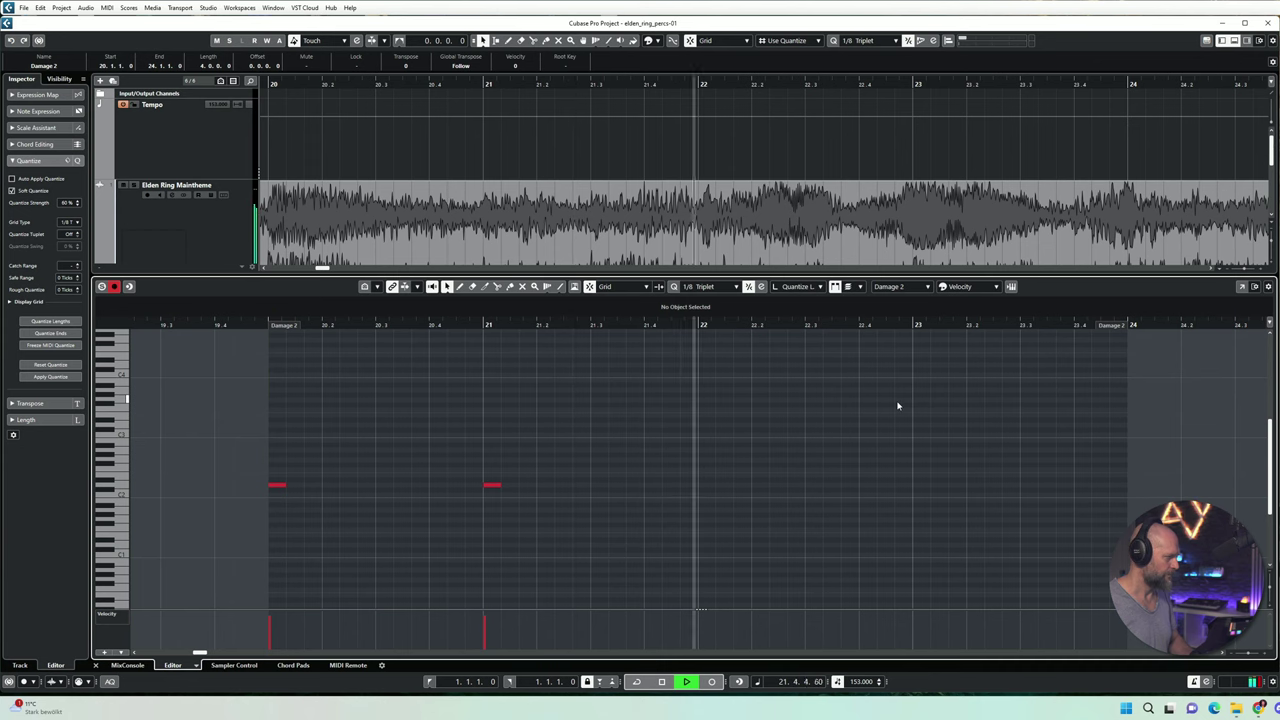
key("space")
left_click_drag(492, 486, 712, 489)
key("space")
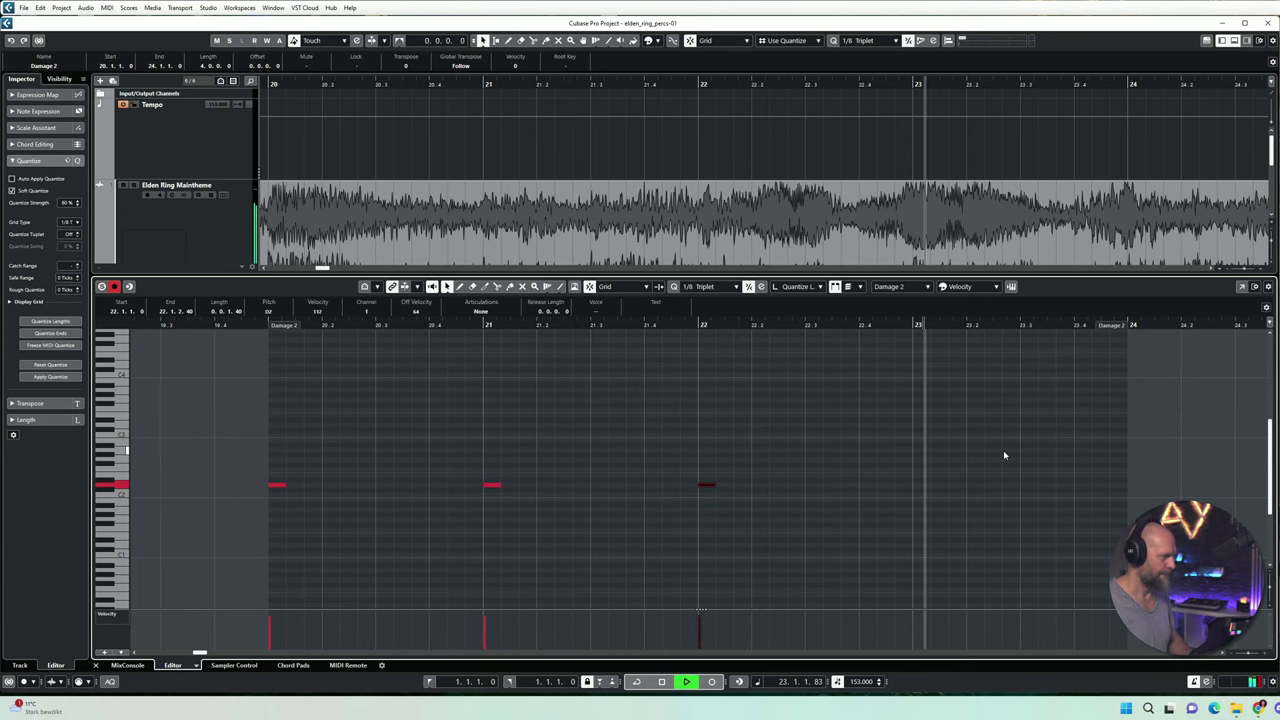
key("space")
left_click_drag(706, 489, 924, 485)
left_click(855, 492)
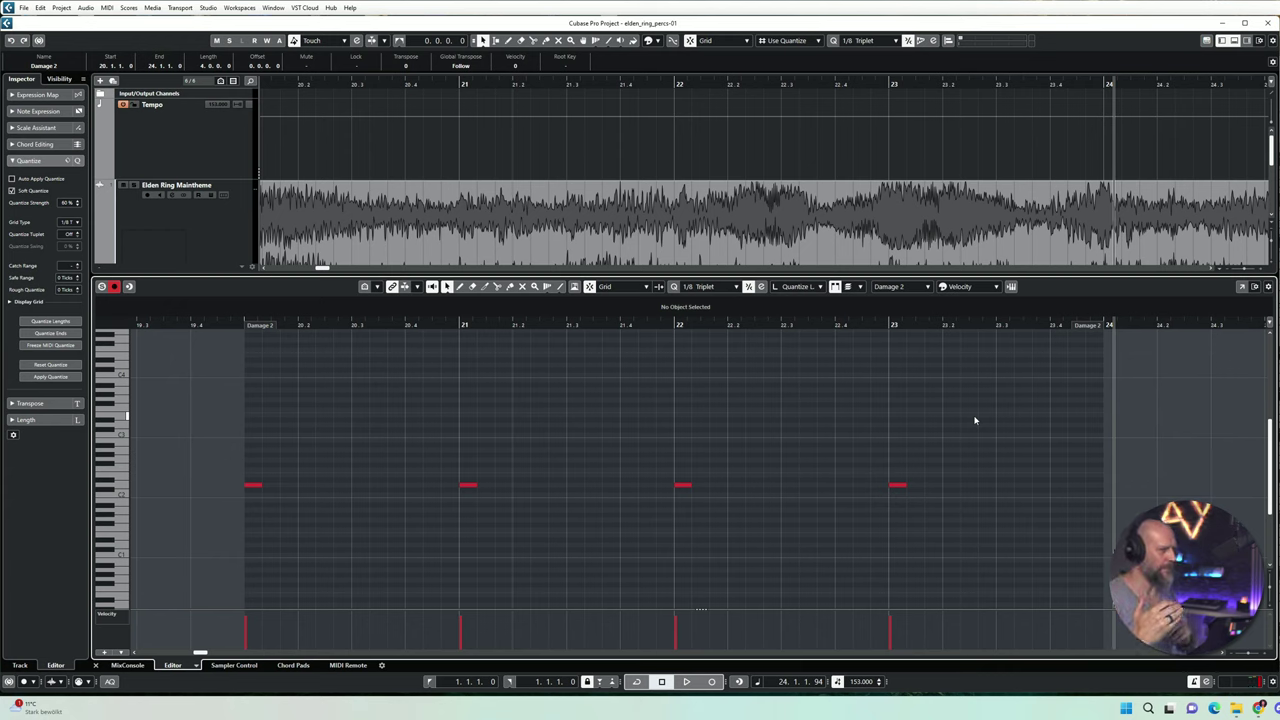
Step: Play from bars 20 and 21 to locate the accents, and add D#2 notes at 21.3 and 21.4
left_click(238, 325)
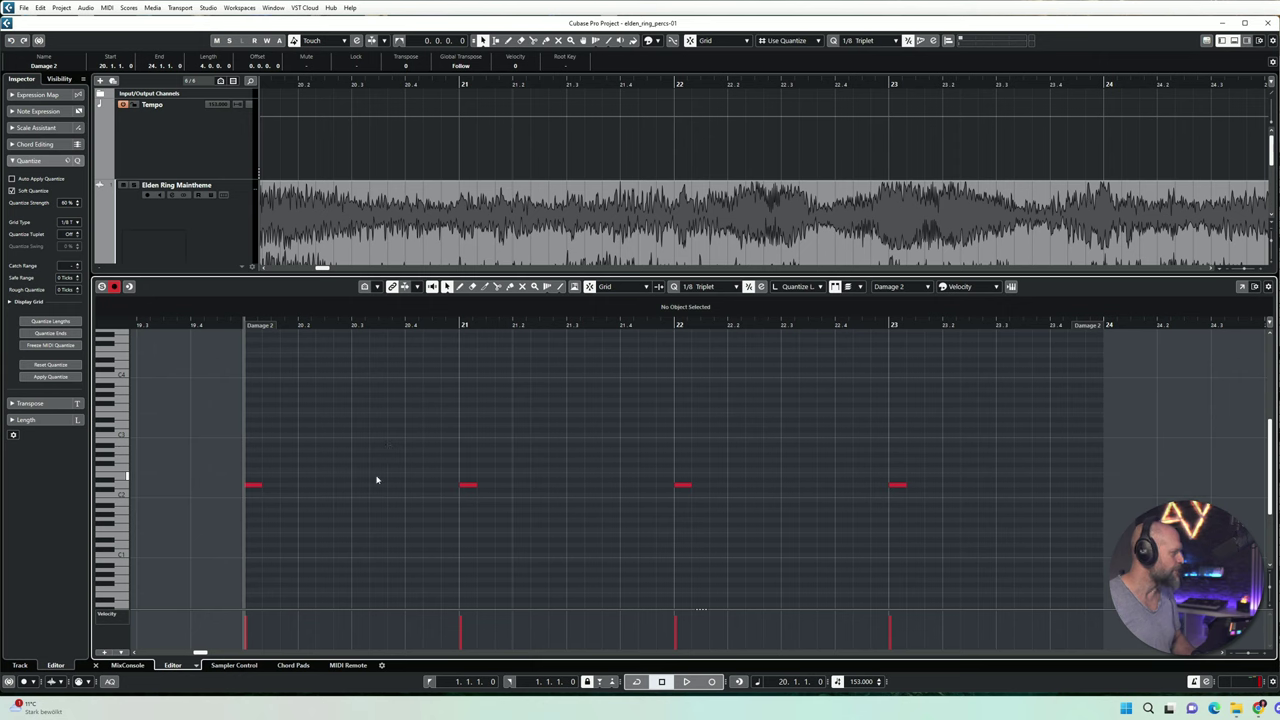
key("space")
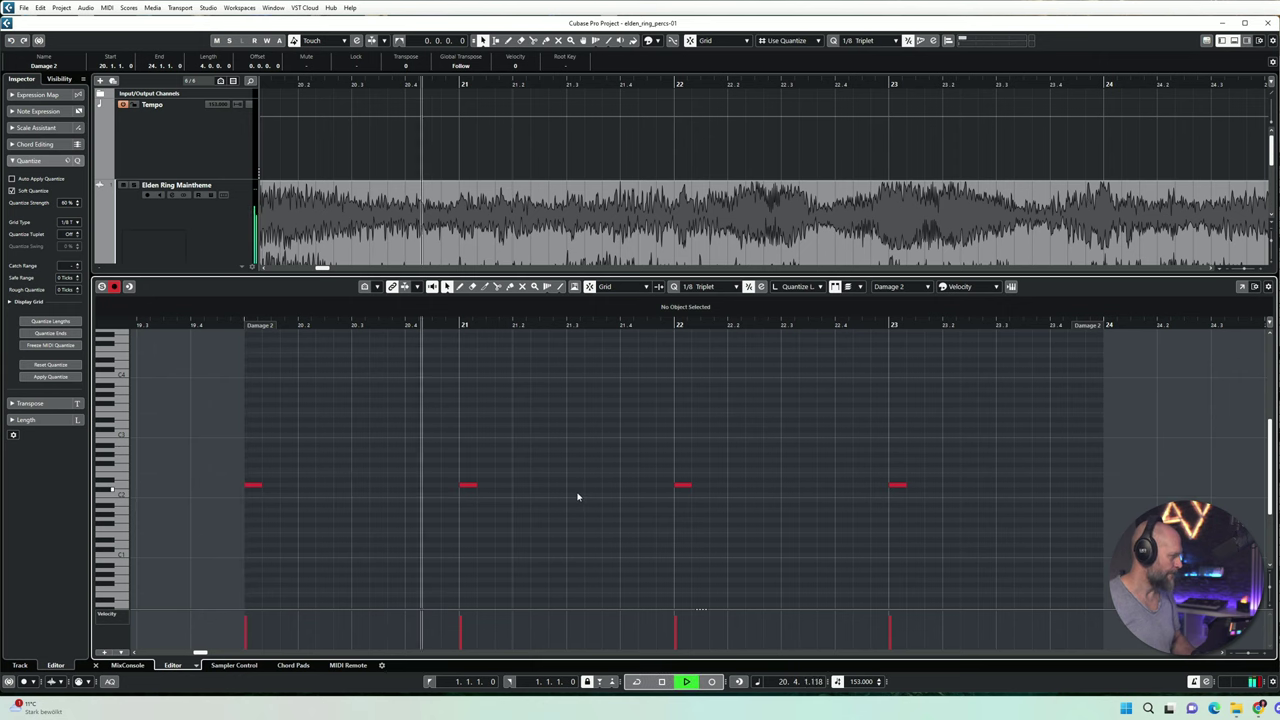
key("space")
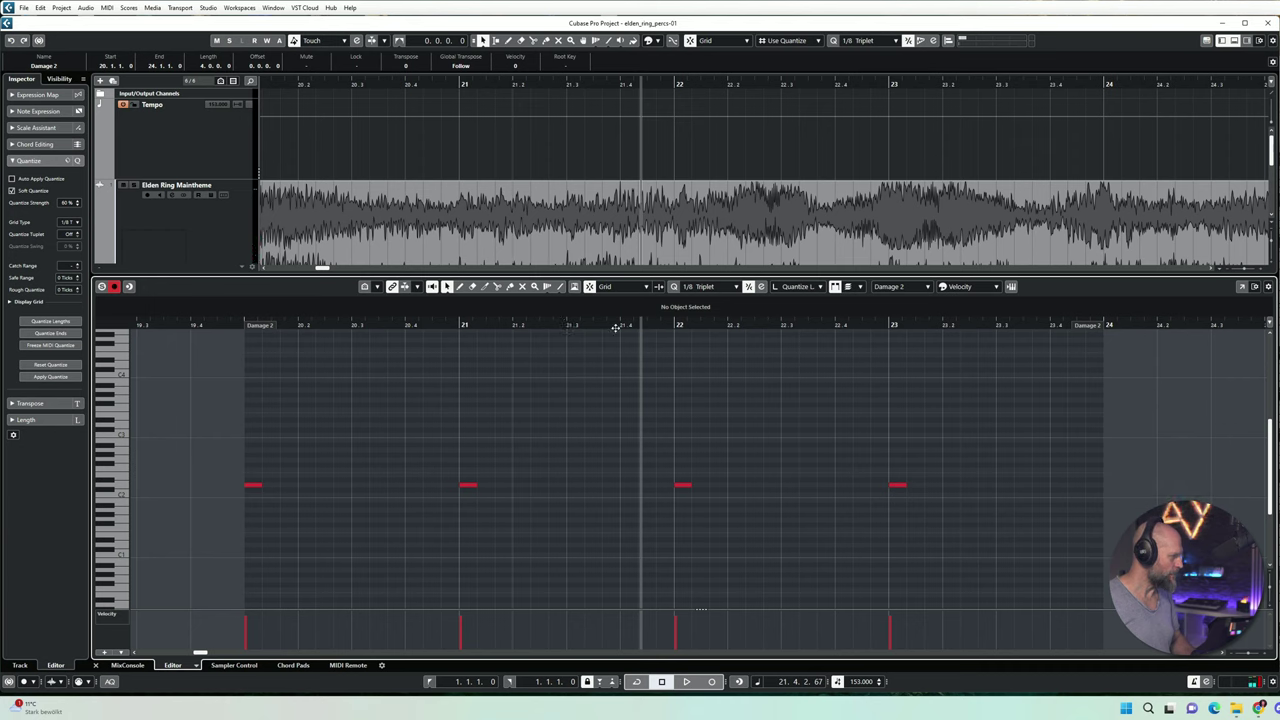
left_click(452, 325)
key("space")
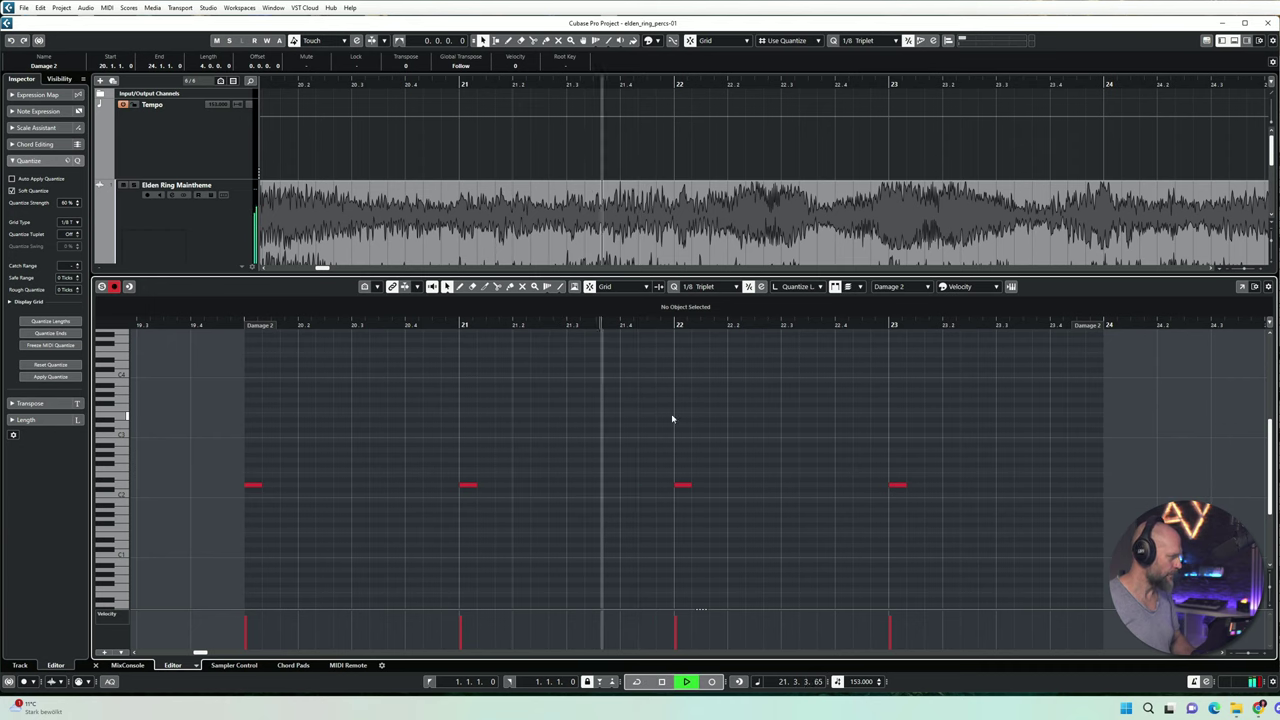
key("space")
left_click(575, 480, "alt")
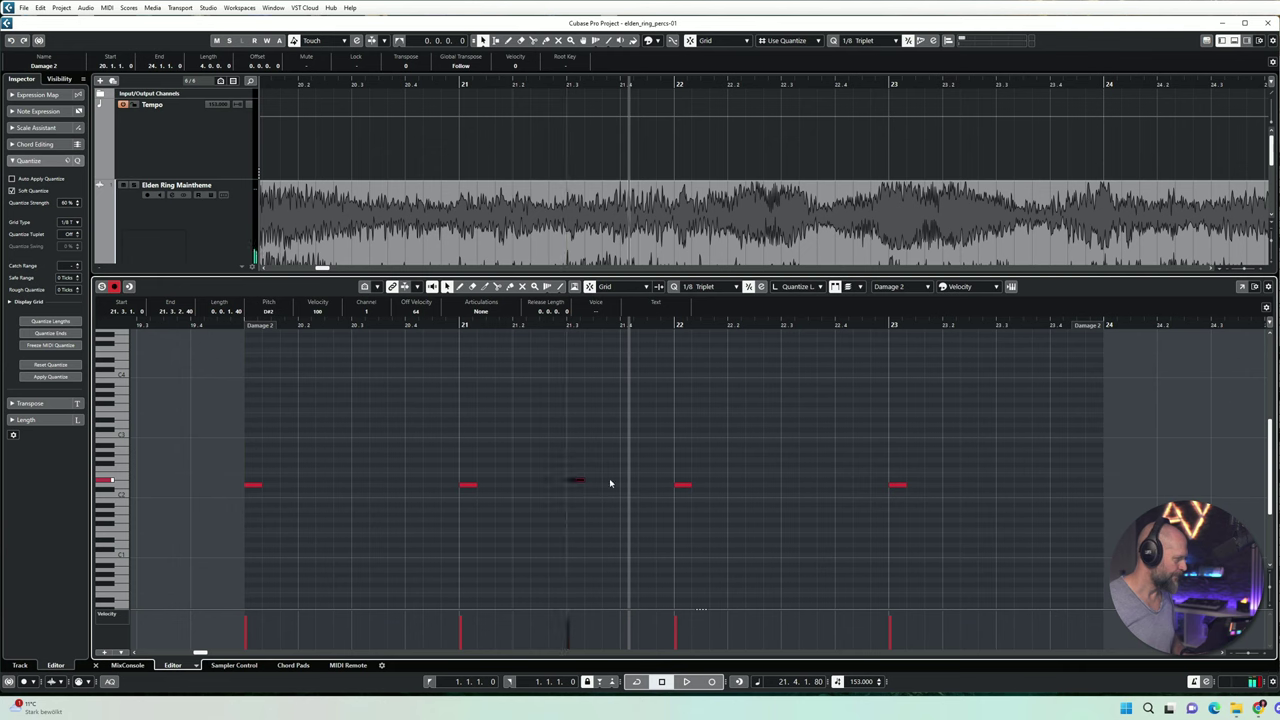
left_click(628, 478, "alt")
Step: Raise the D#2 pair's velocity to about 115 and the four D2 downbeats' velocity close to the maximum
left_click_drag(639, 461, 550, 500)
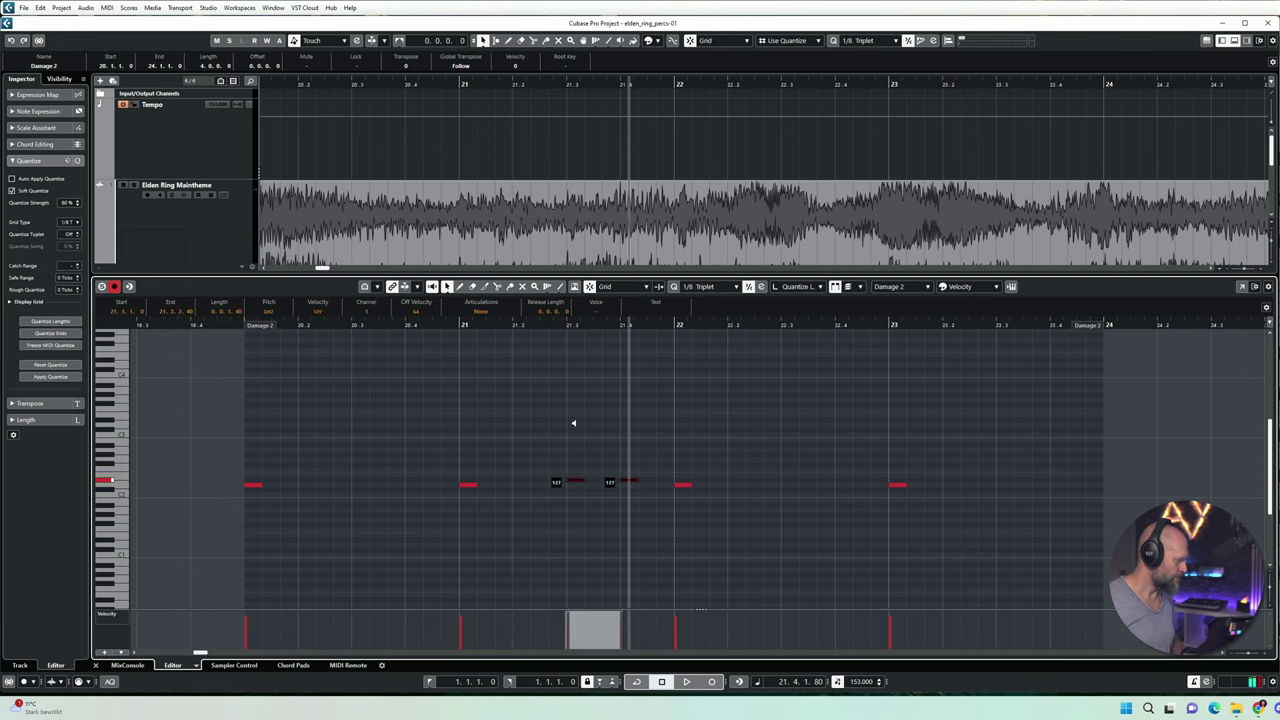
left_click(581, 480)
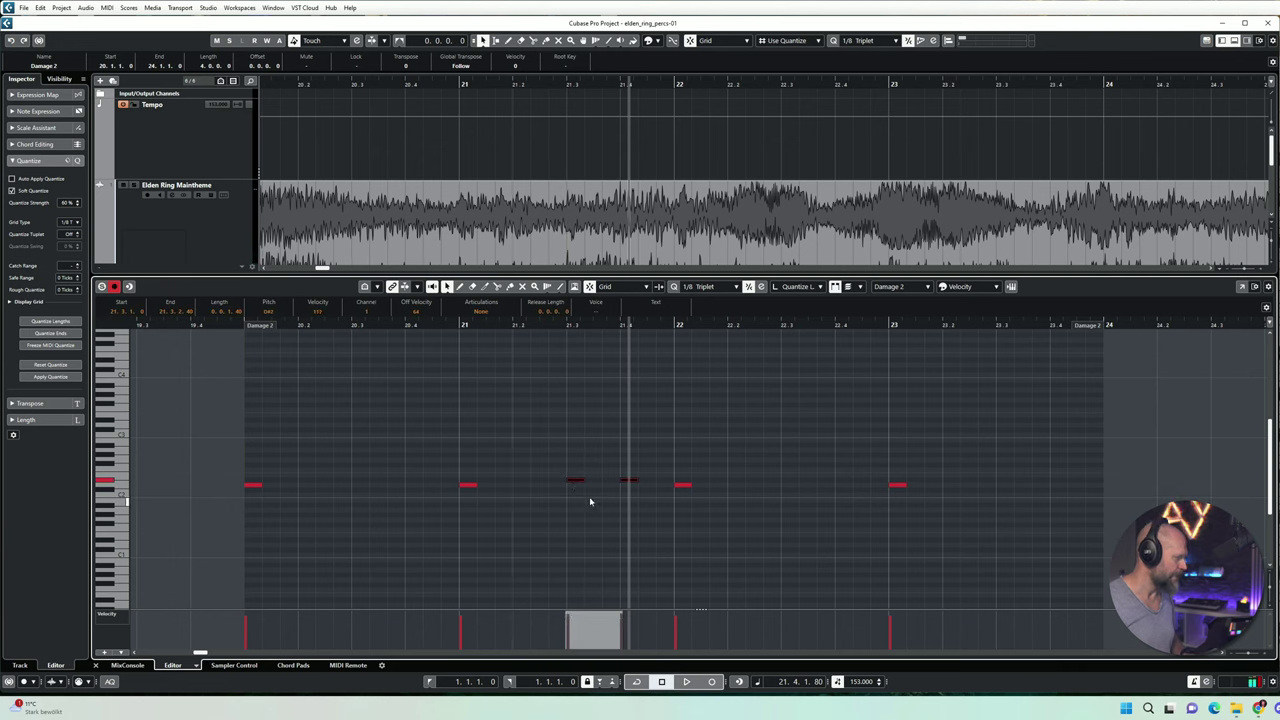
left_click_drag(579, 480, 580, 482)
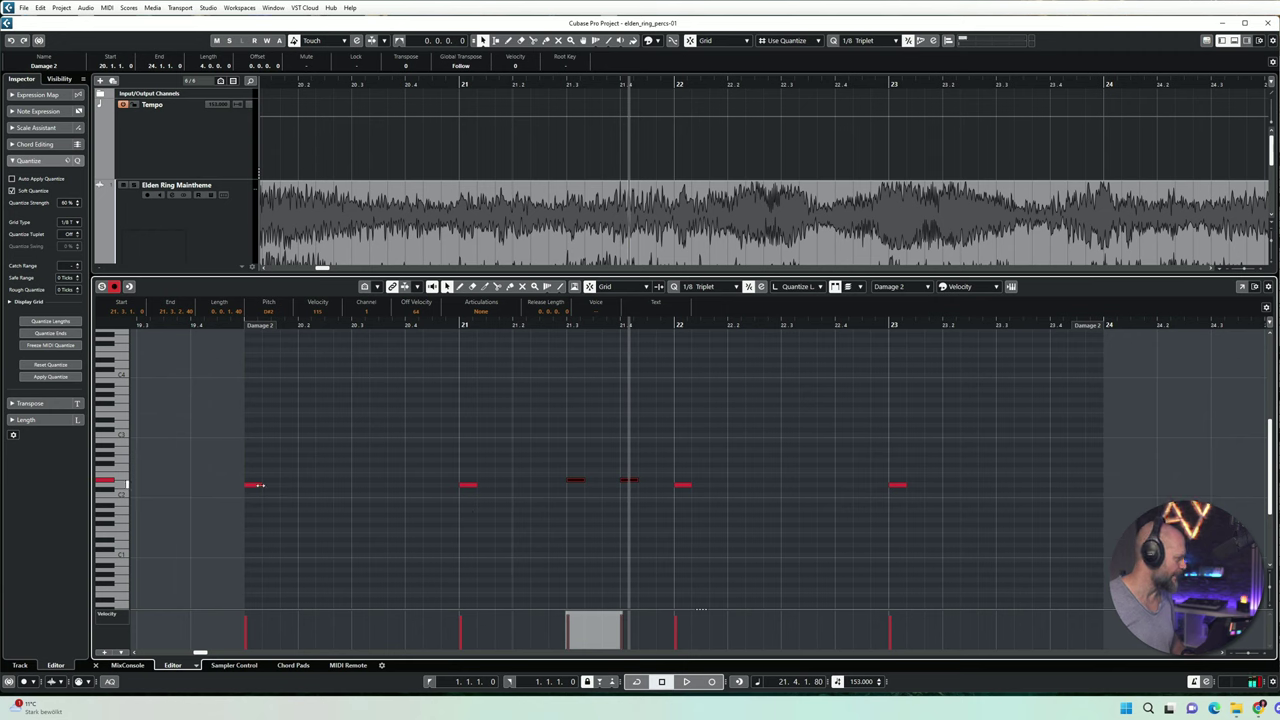
left_click_drag(214, 458, 506, 520)
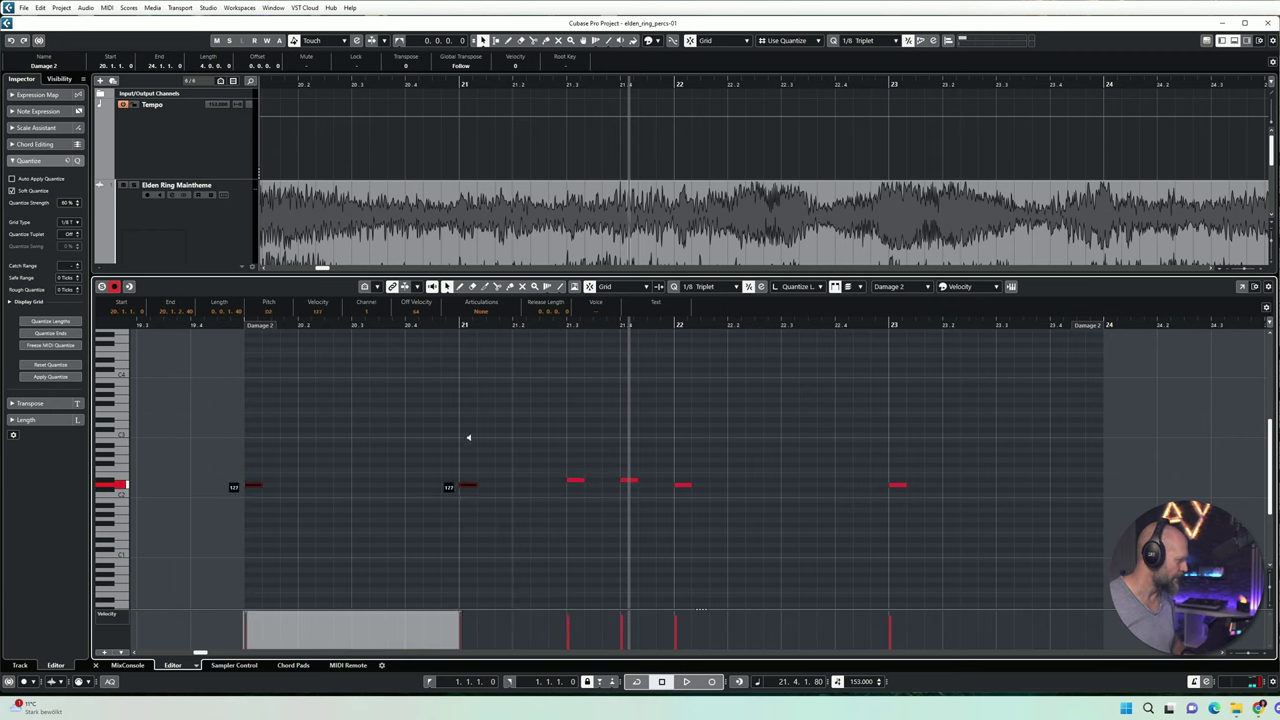
left_click_drag(651, 609, 651, 549)
left_click_drag(671, 460, 902, 399)
Step: Copy the D#2 hit from 21.3 to 23.3 and play the pattern from bar 20 with the reference
left_click(623, 470)
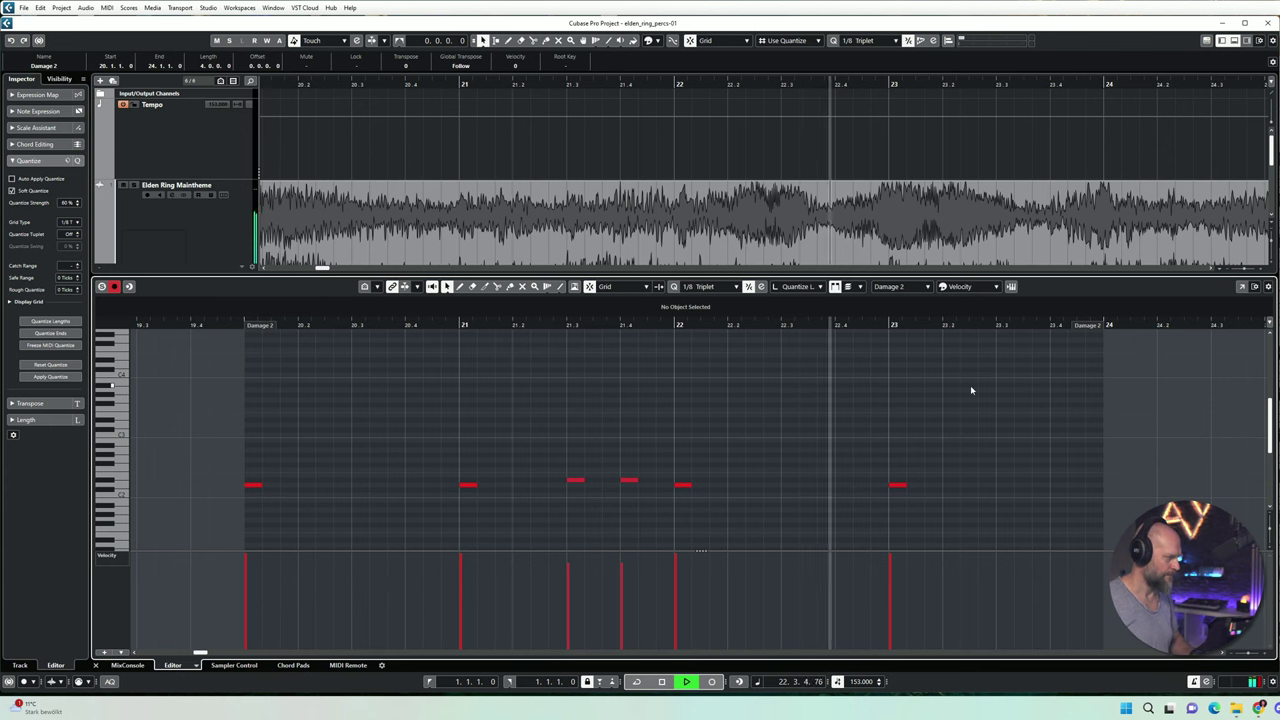
key("space")
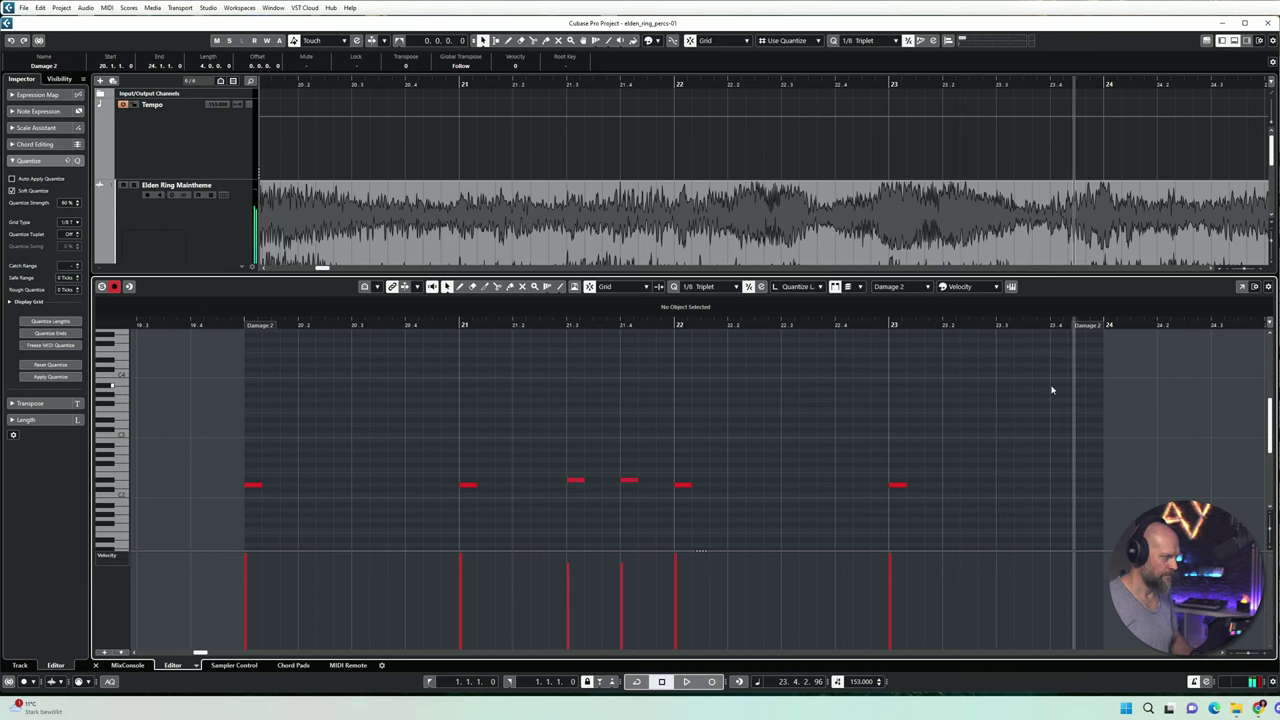
key("space")
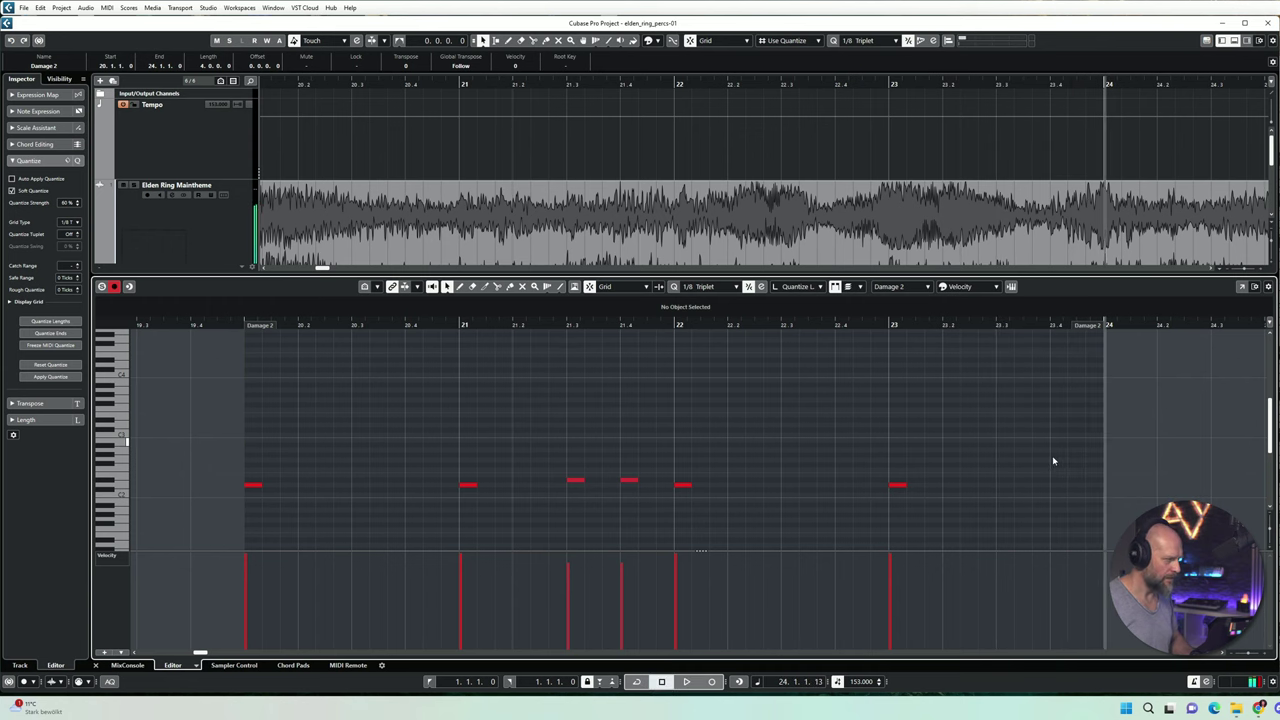
left_click_drag(578, 484, 1006, 484)
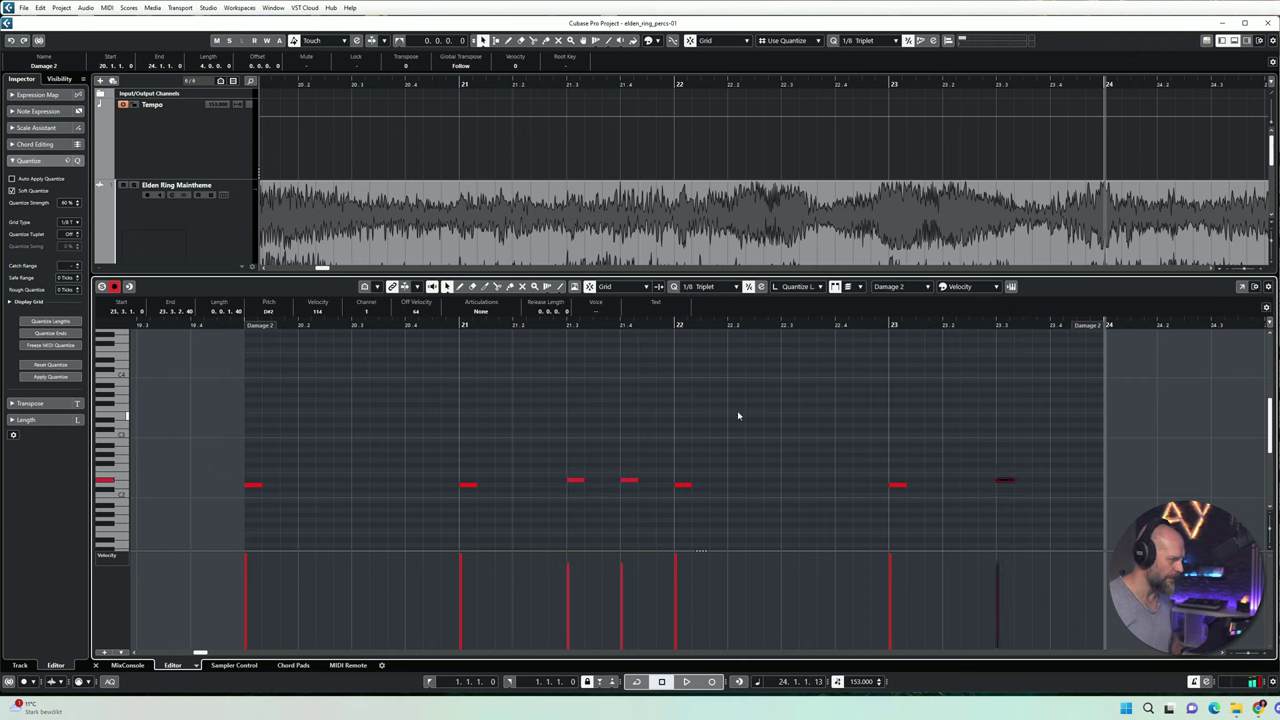
left_click(232, 360)
key("space")
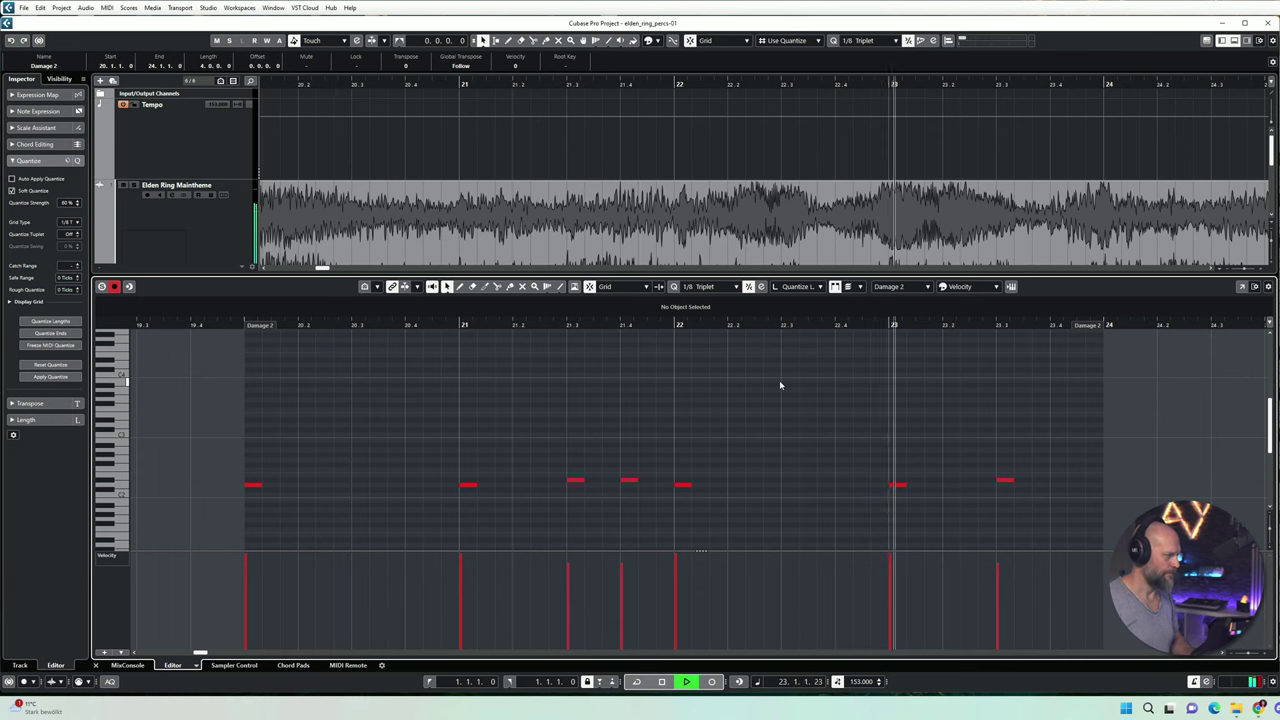
key("space")
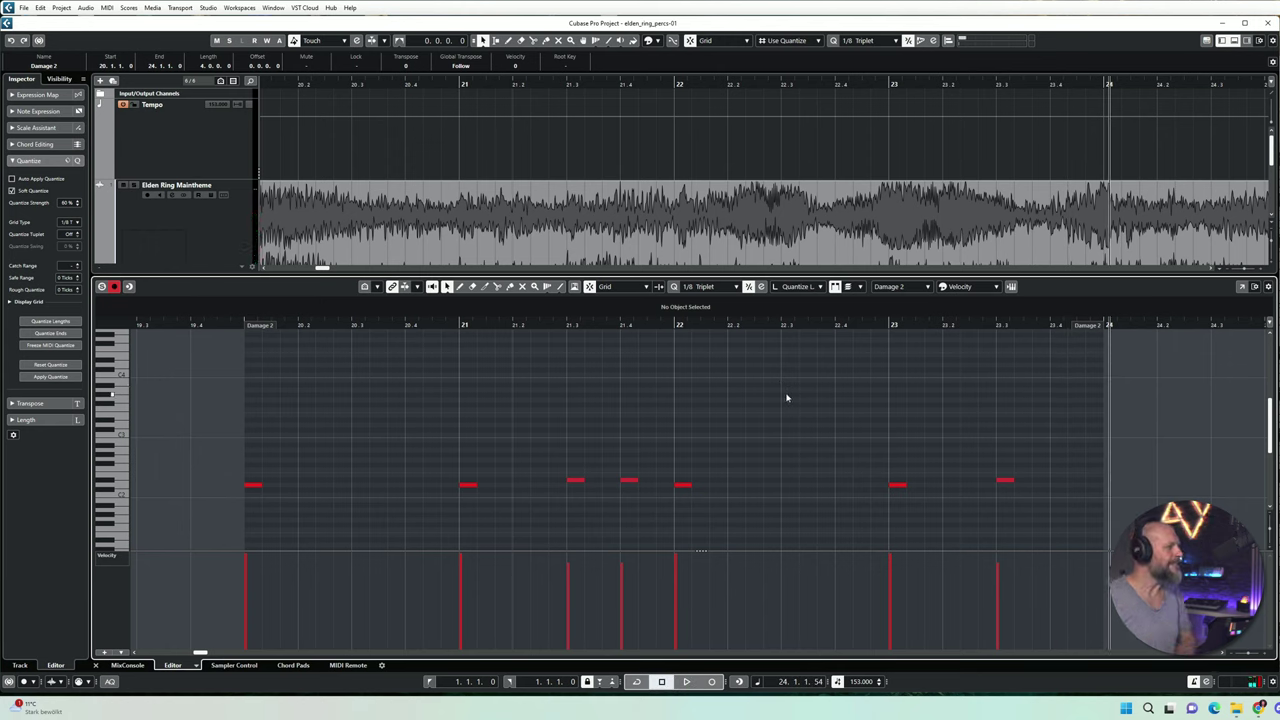
Step: Fill the first beat of bar 21 with alternating D#2 and D2 triplet notes up to 21.2, with rising velocities
key("KP_0")
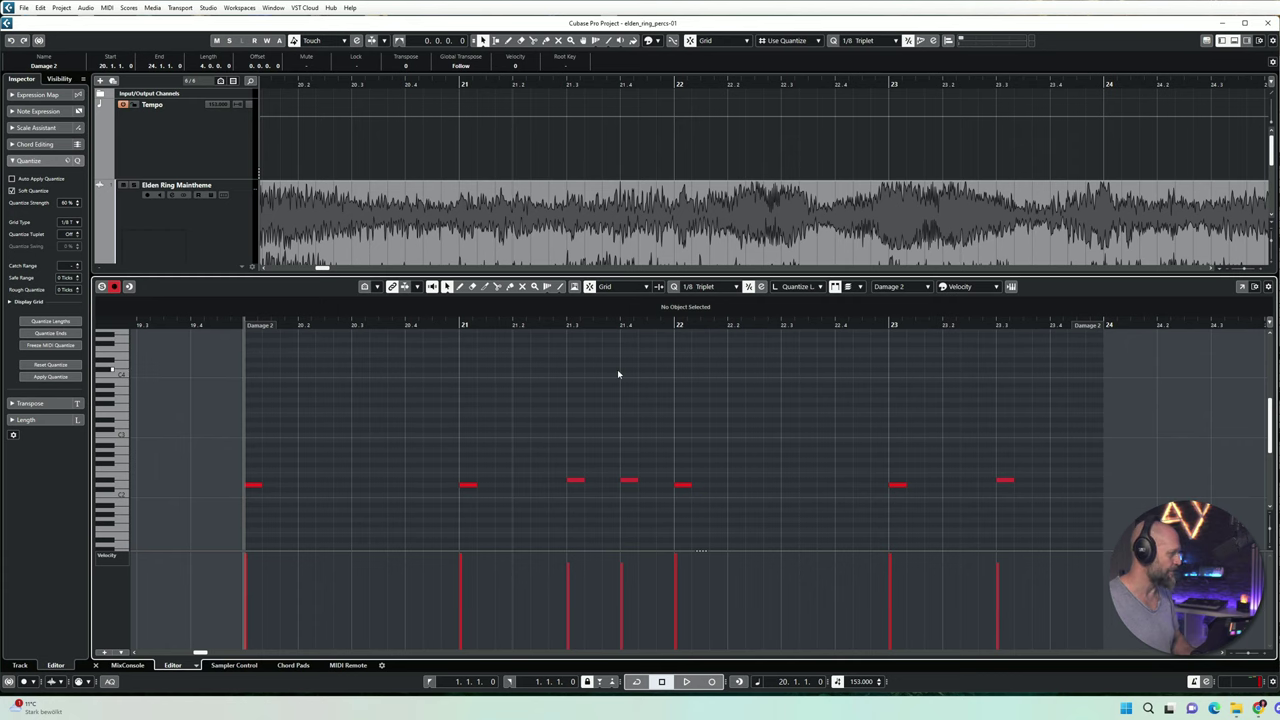
key("space")
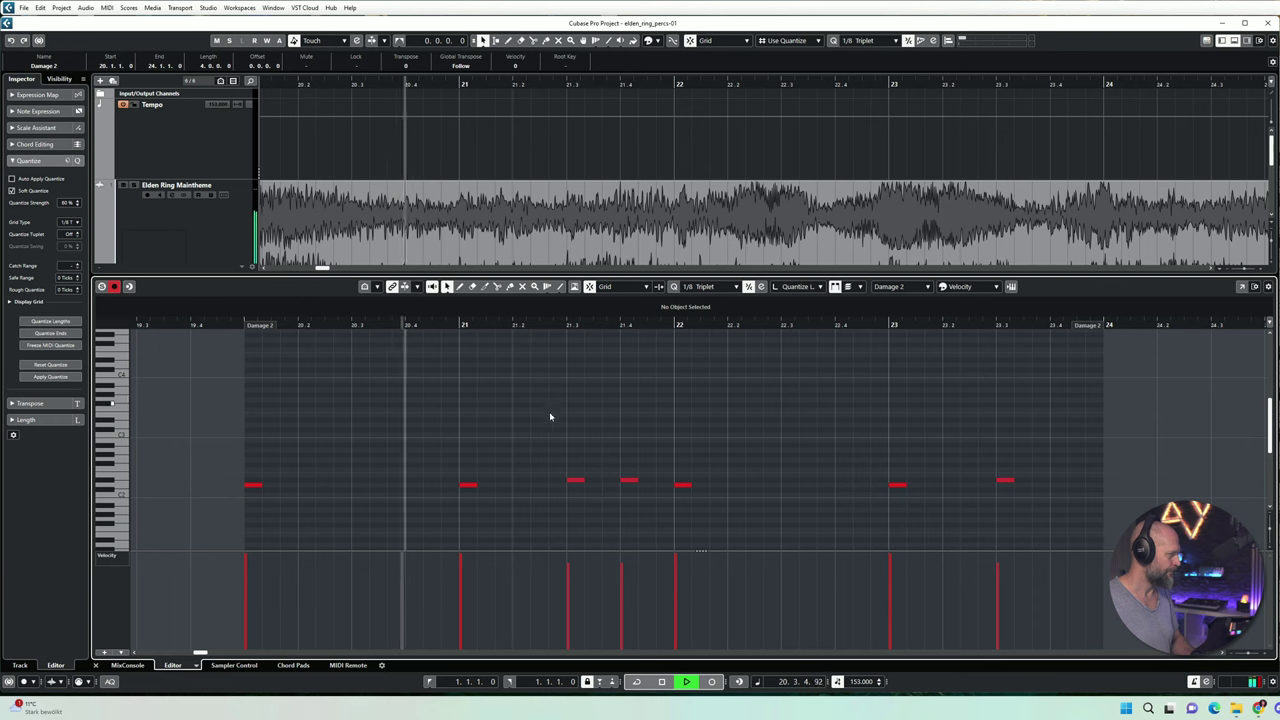
key("space")
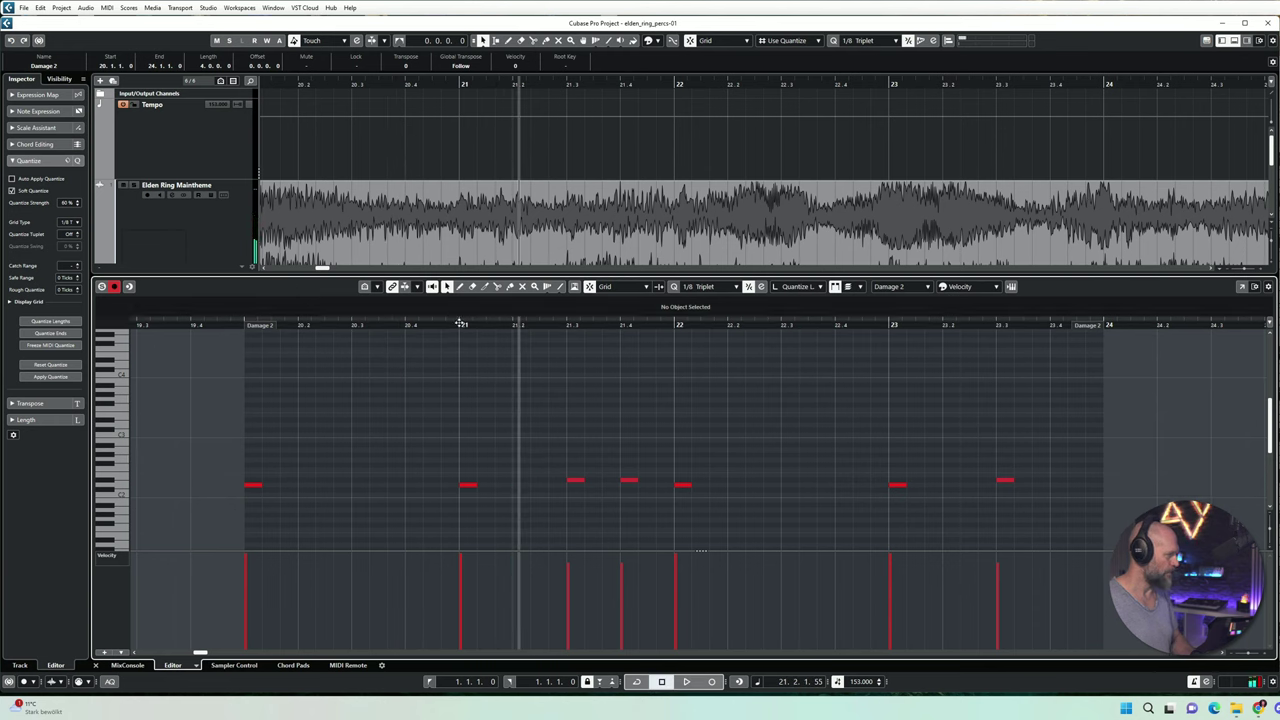
key("space")
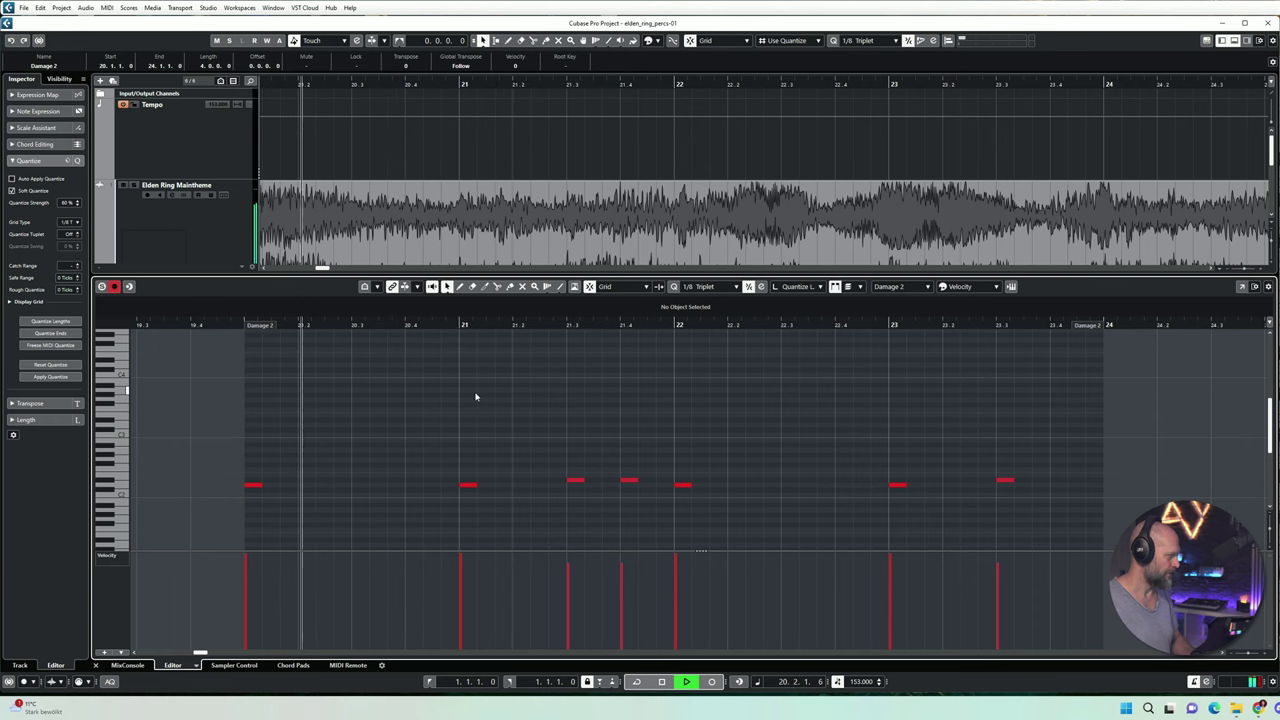
key("space")
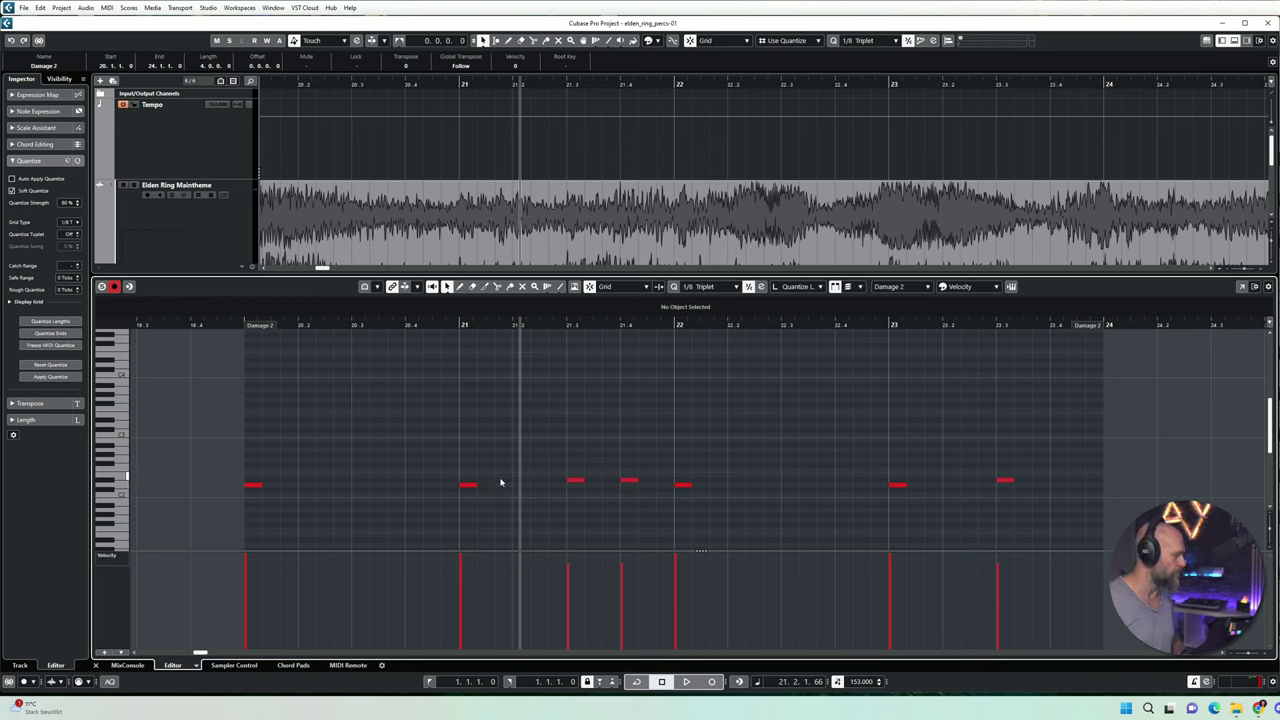
mouse_move(470, 490)
left_mouse_down()
mouse_move(526, 480)
mouse_move(488, 481)
left_mouse_up()
left_click(493, 503)
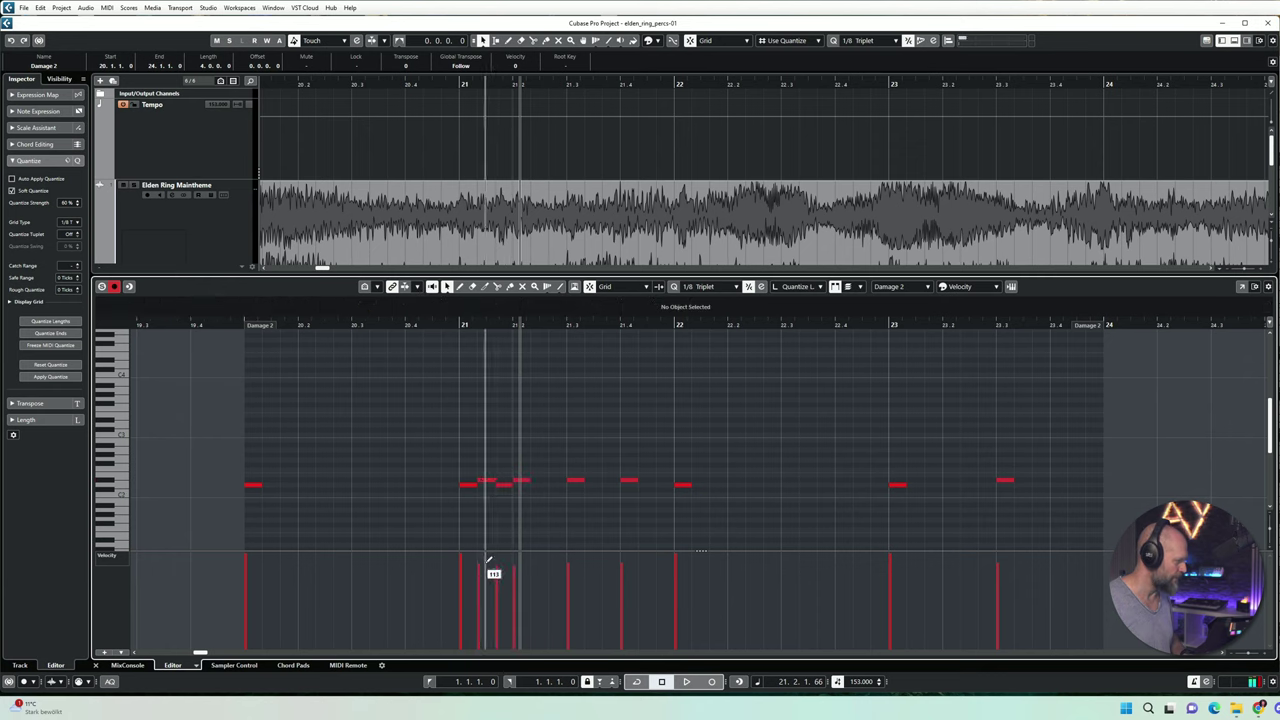
left_click_drag(240, 328, 237, 325)
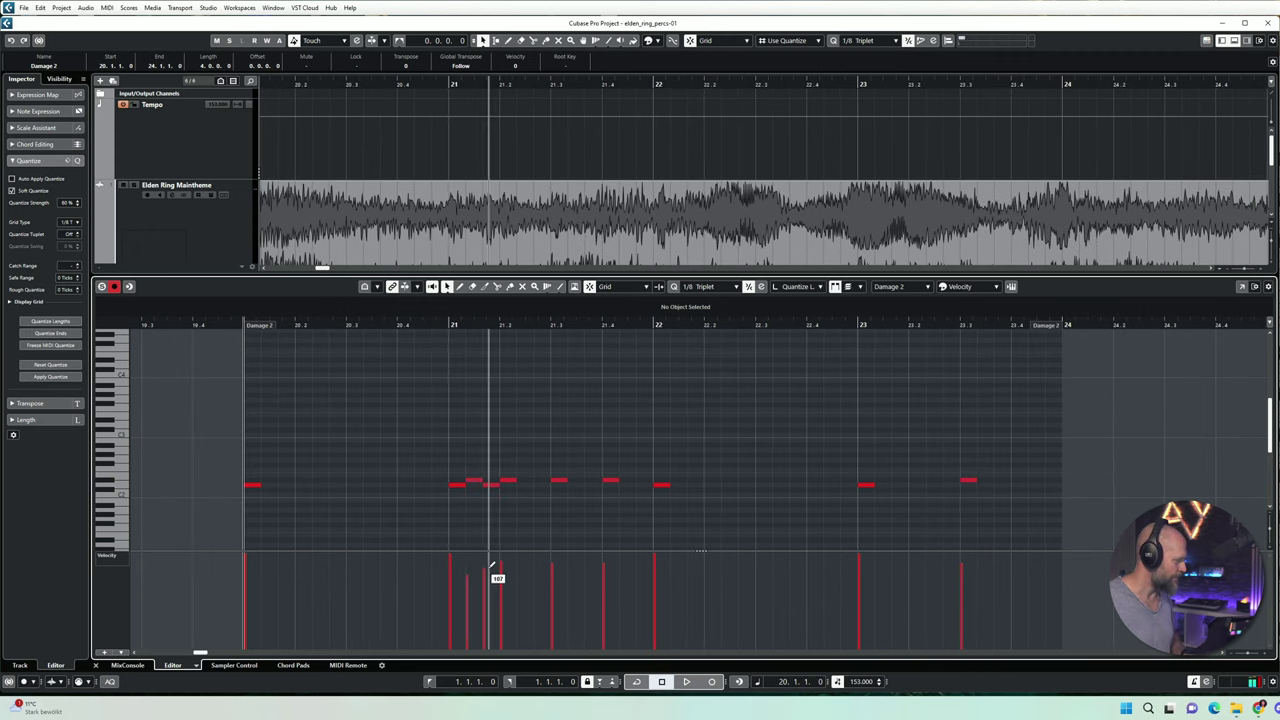
Step: Copy the three-note triplet fill from bar 21 to follow the bar 23 downbeat, and play back from bar 20
key("space")
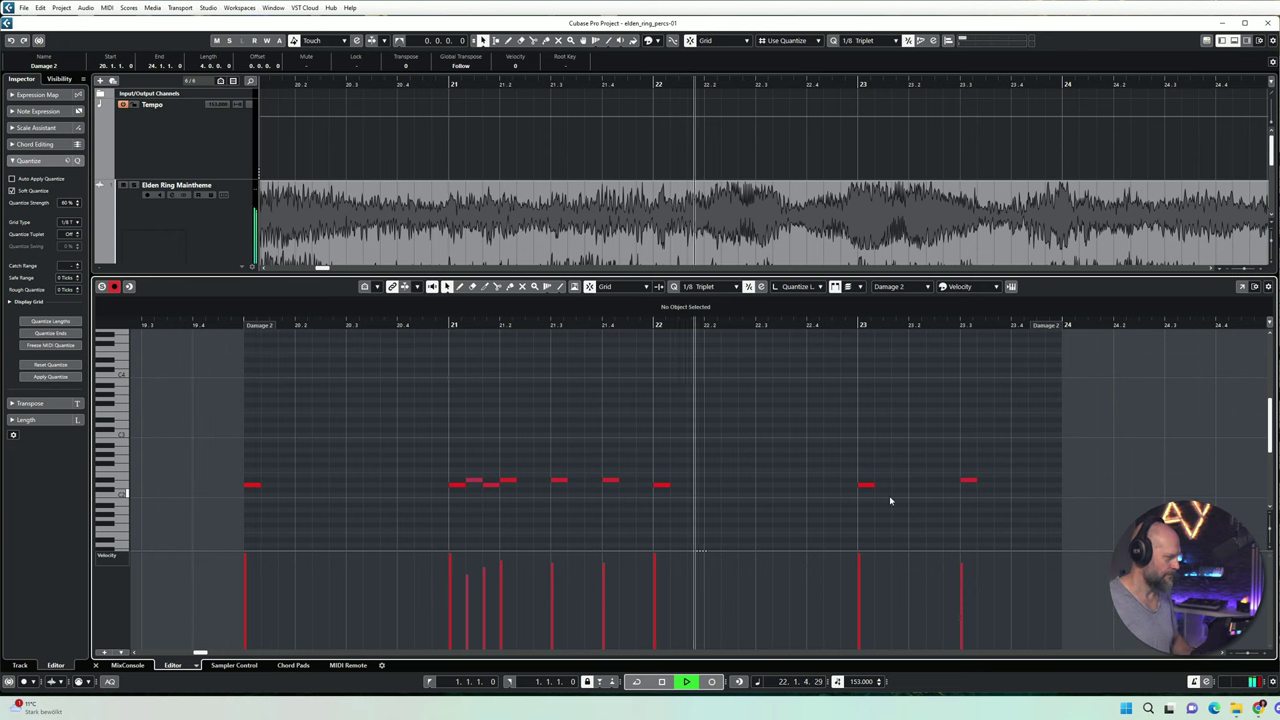
key("space")
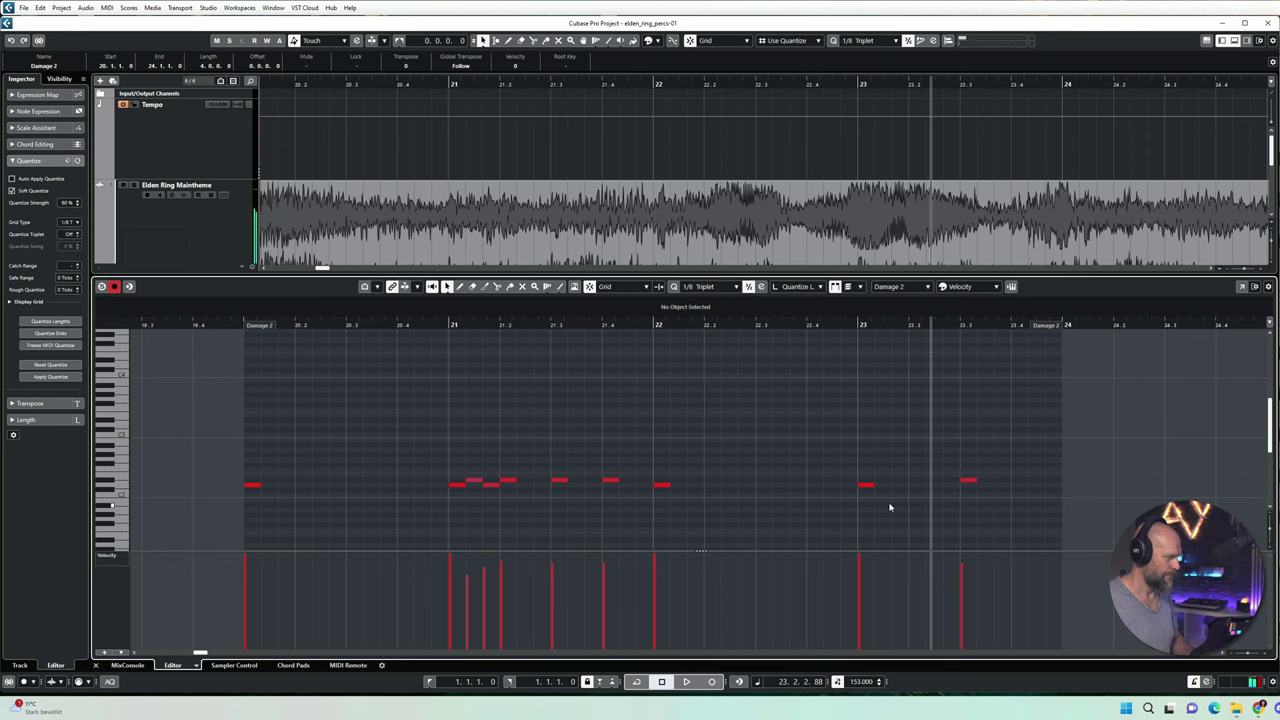
left_click_drag(868, 489, 882, 482)
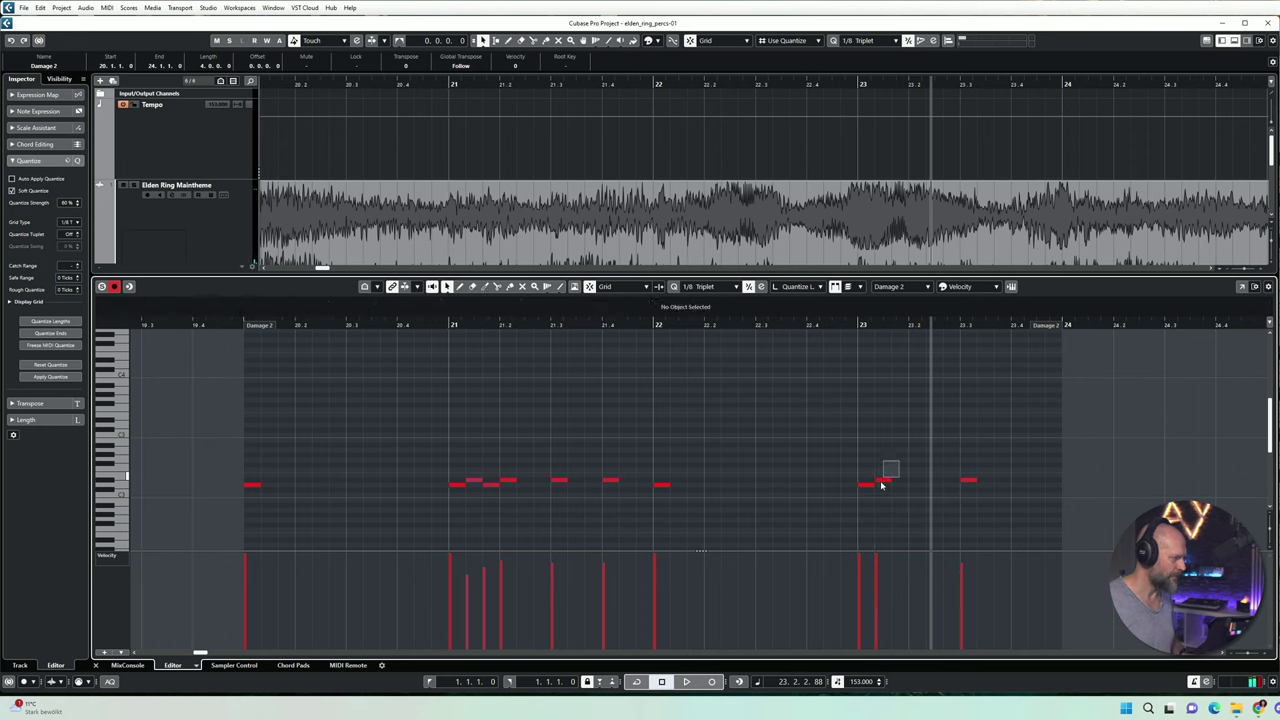
left_click_drag(506, 458, 888, 485)
left_click(843, 412)
left_click(238, 325)
key("space")
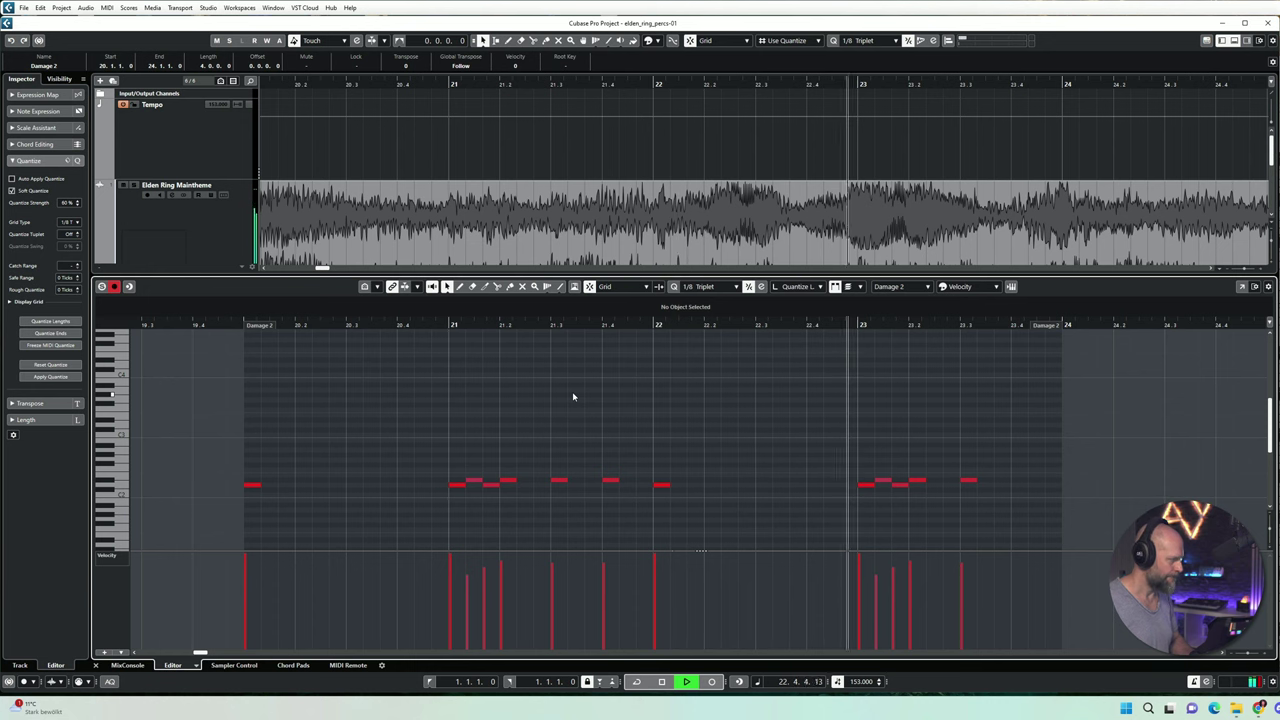
Step: Copy the three-note triplet fill to beat 23.4 and give the copy rising velocities ending at about 101
key("space")
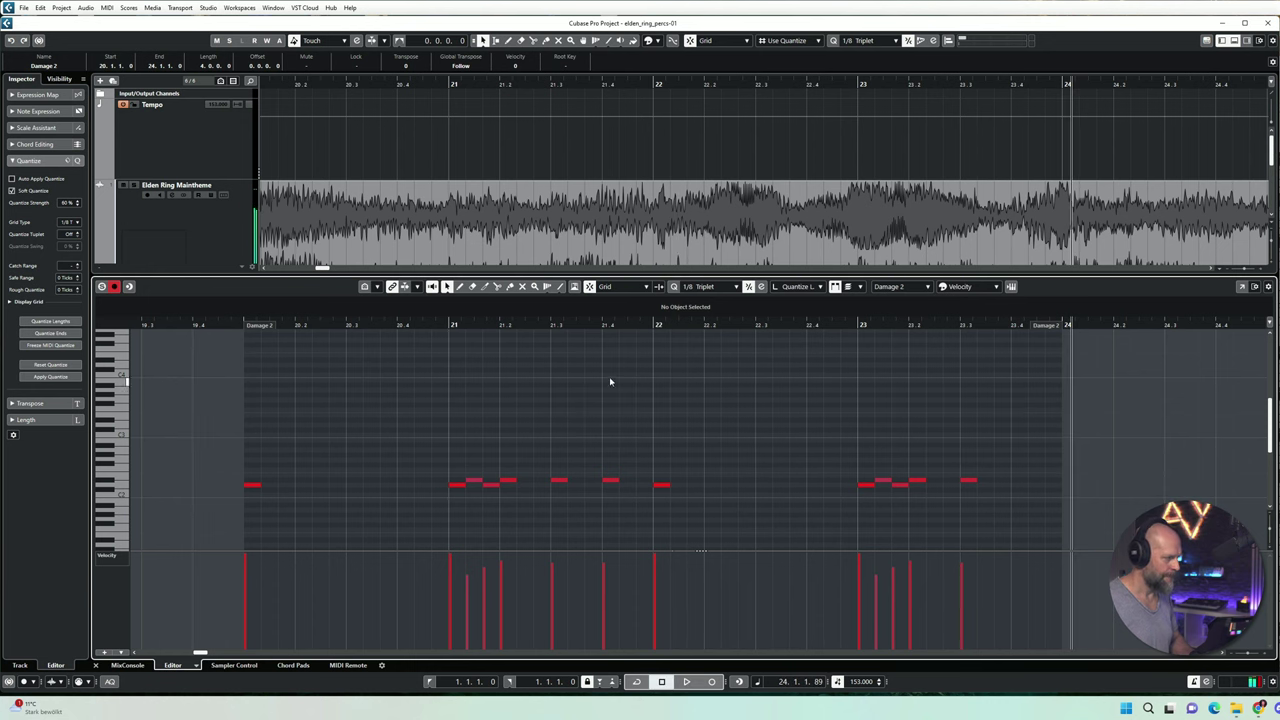
left_click_drag(897, 501, 1025, 490)
left_click(1013, 465)
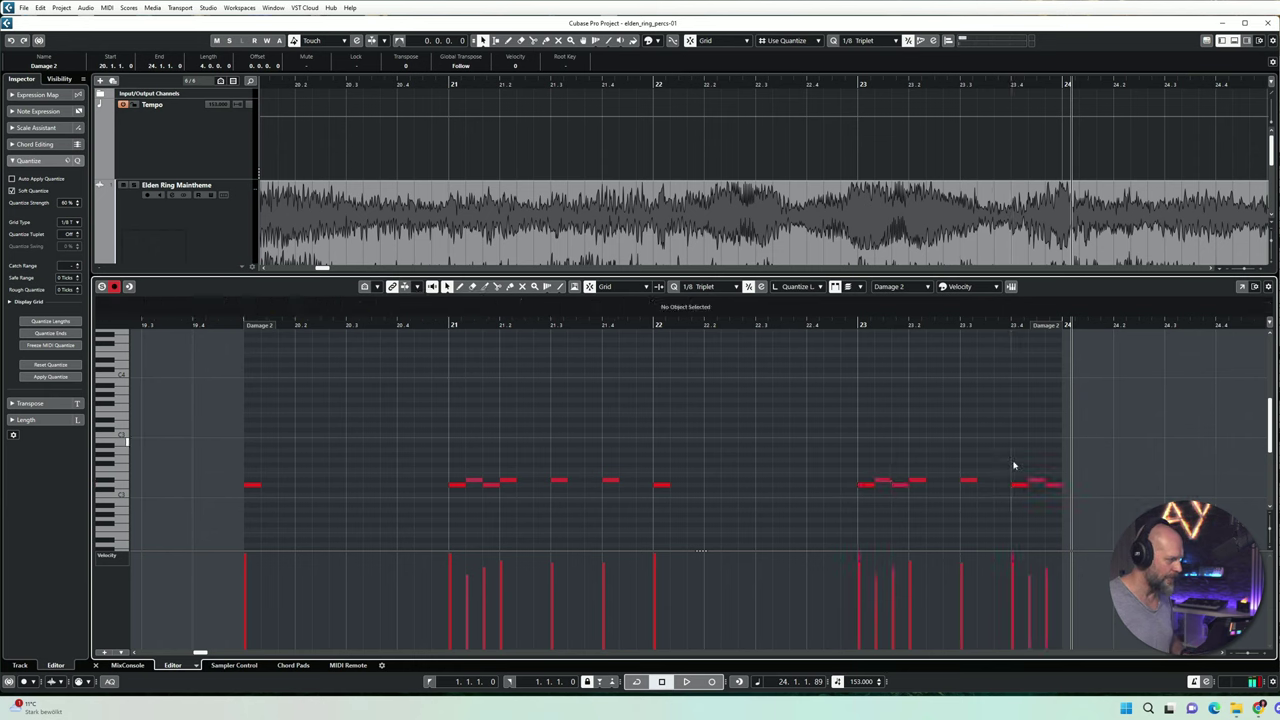
left_click(1016, 590)
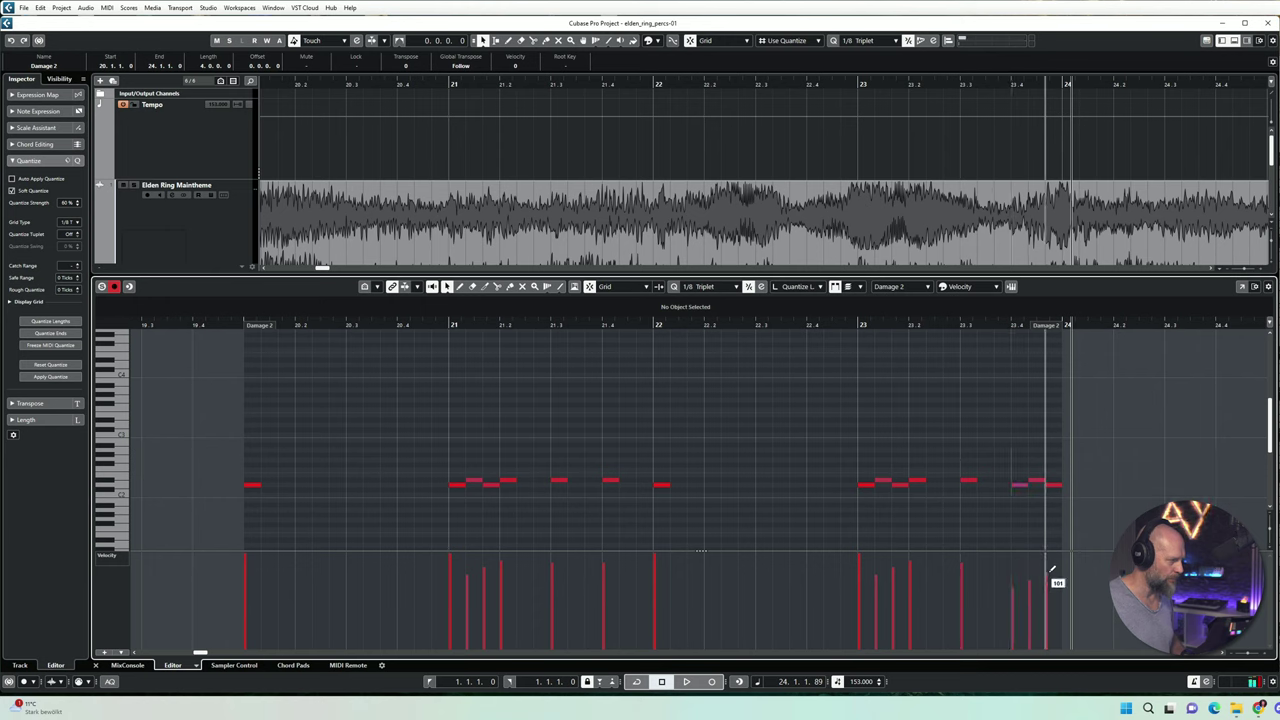
Step: Play the pattern with the reference from the end of bar 22, and again from bar 20
left_click(840, 324)
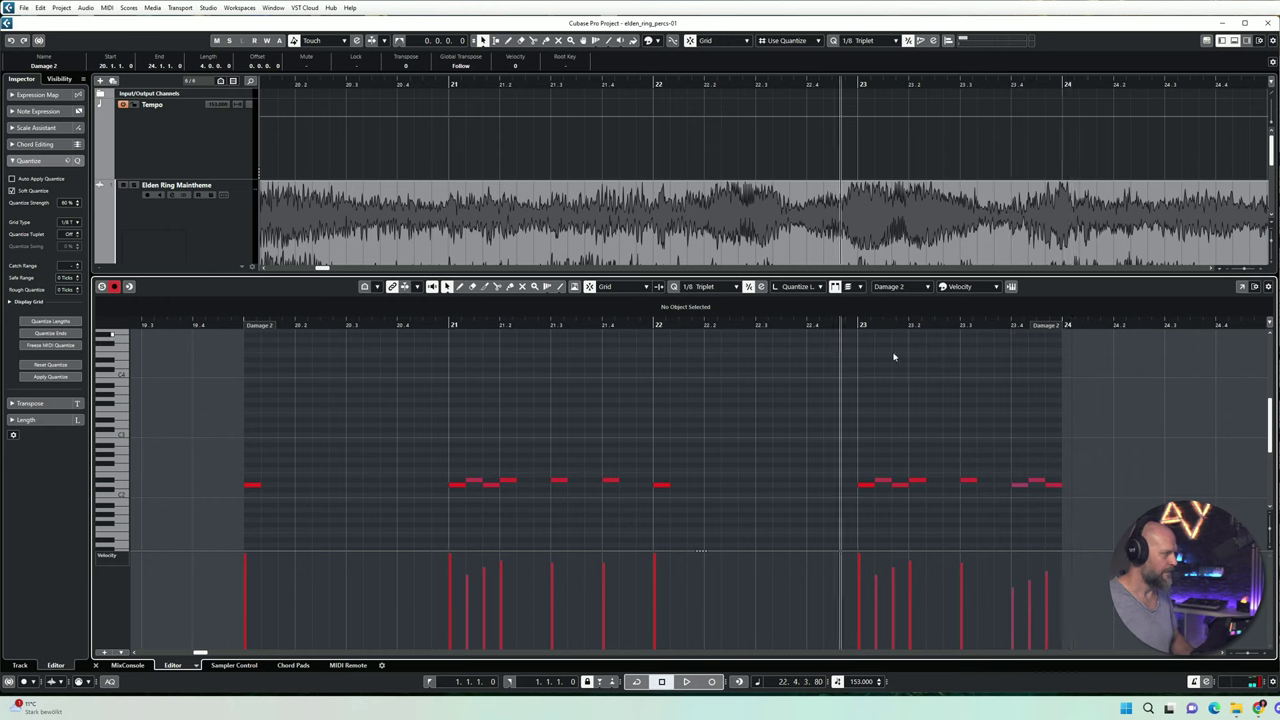
key("space")
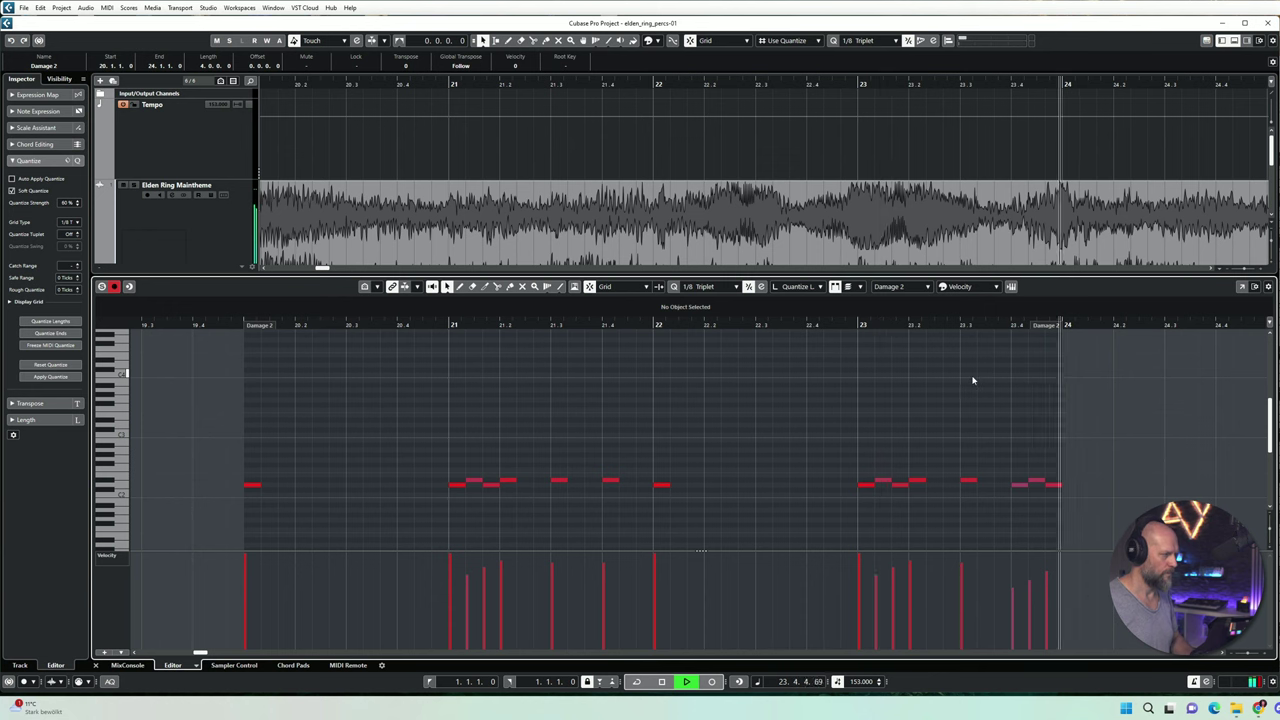
key("space")
left_click(240, 325)
key("space")
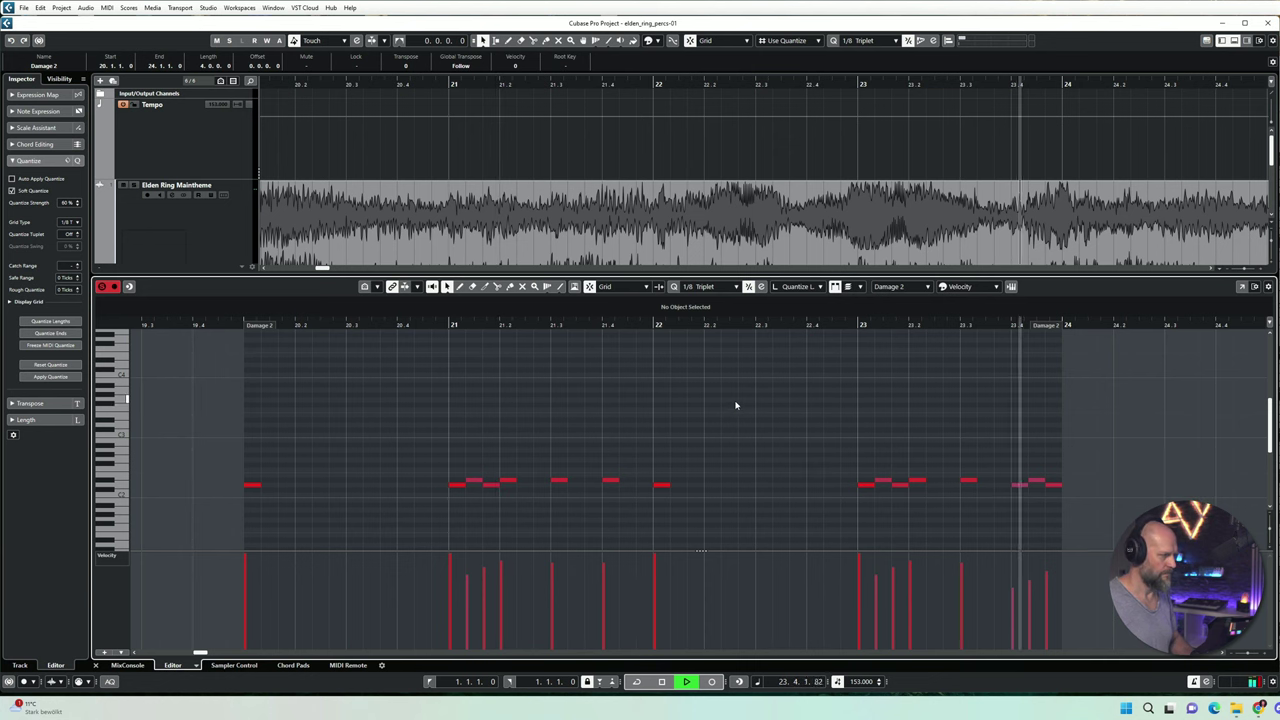
key("space")
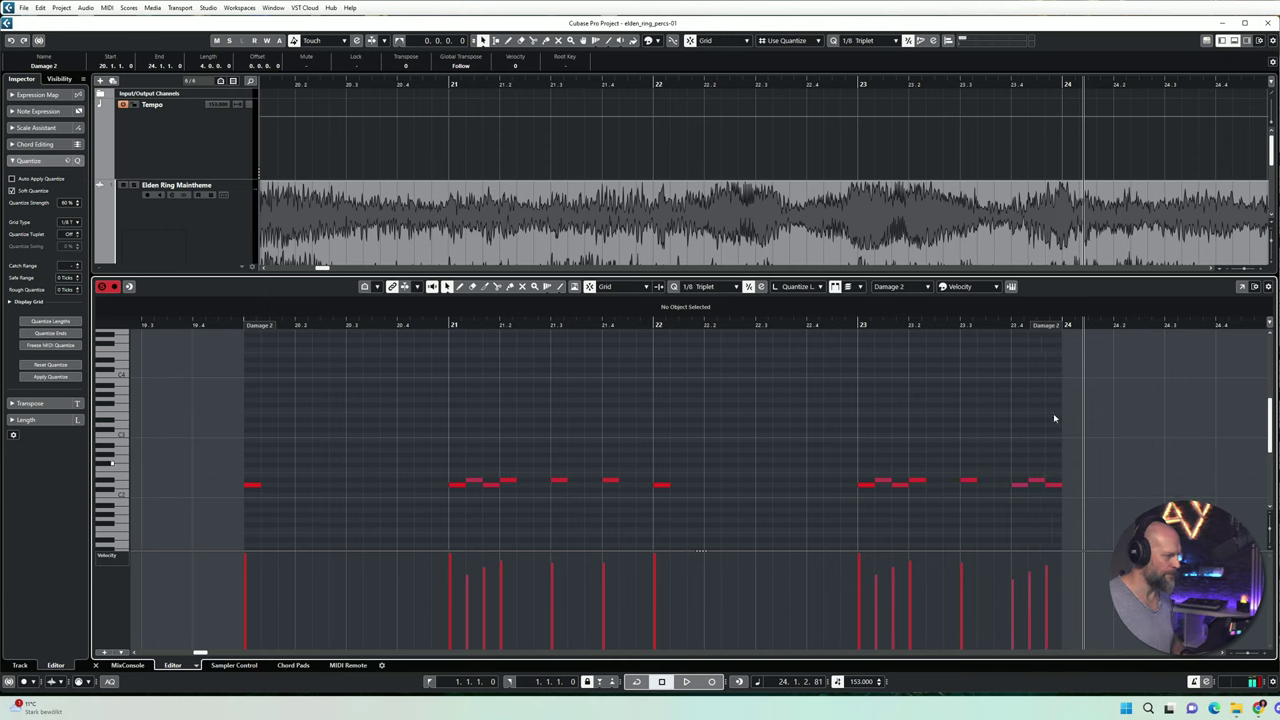
Step: Set the locator range to bars 20–24 and play it as a cycle
left_click(1065, 325, "alt")
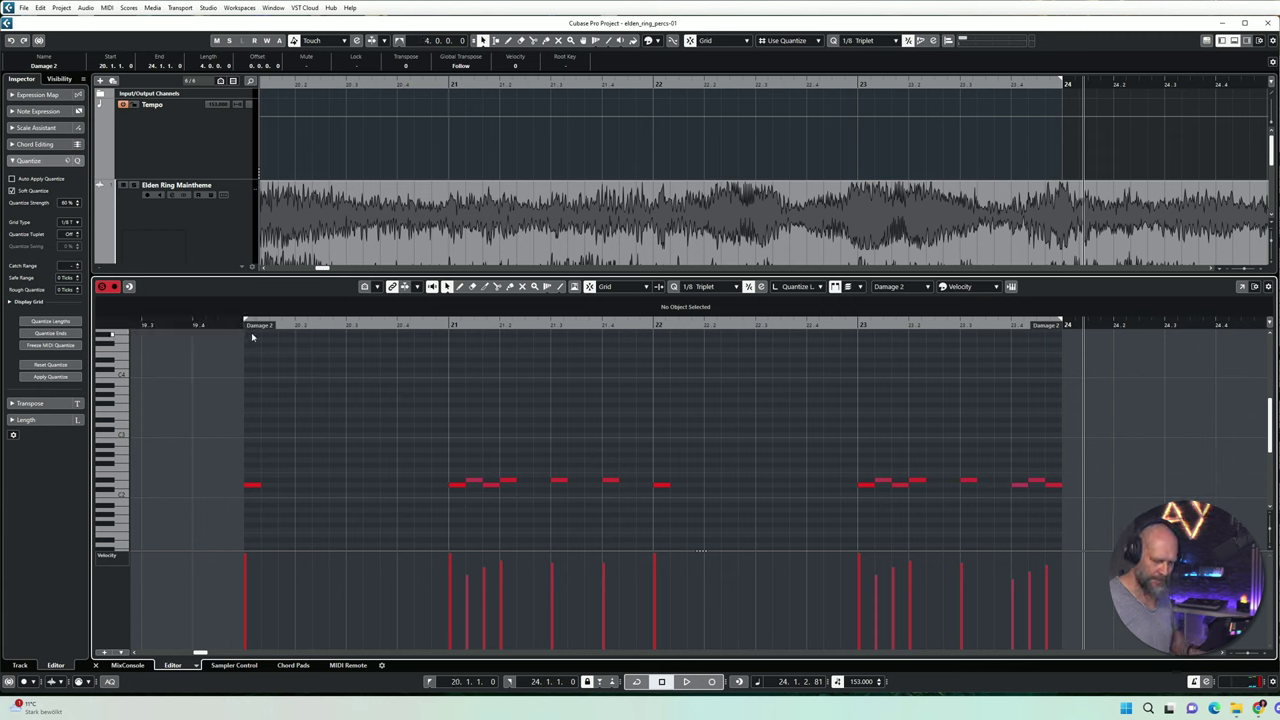
key("slash")
key("space")
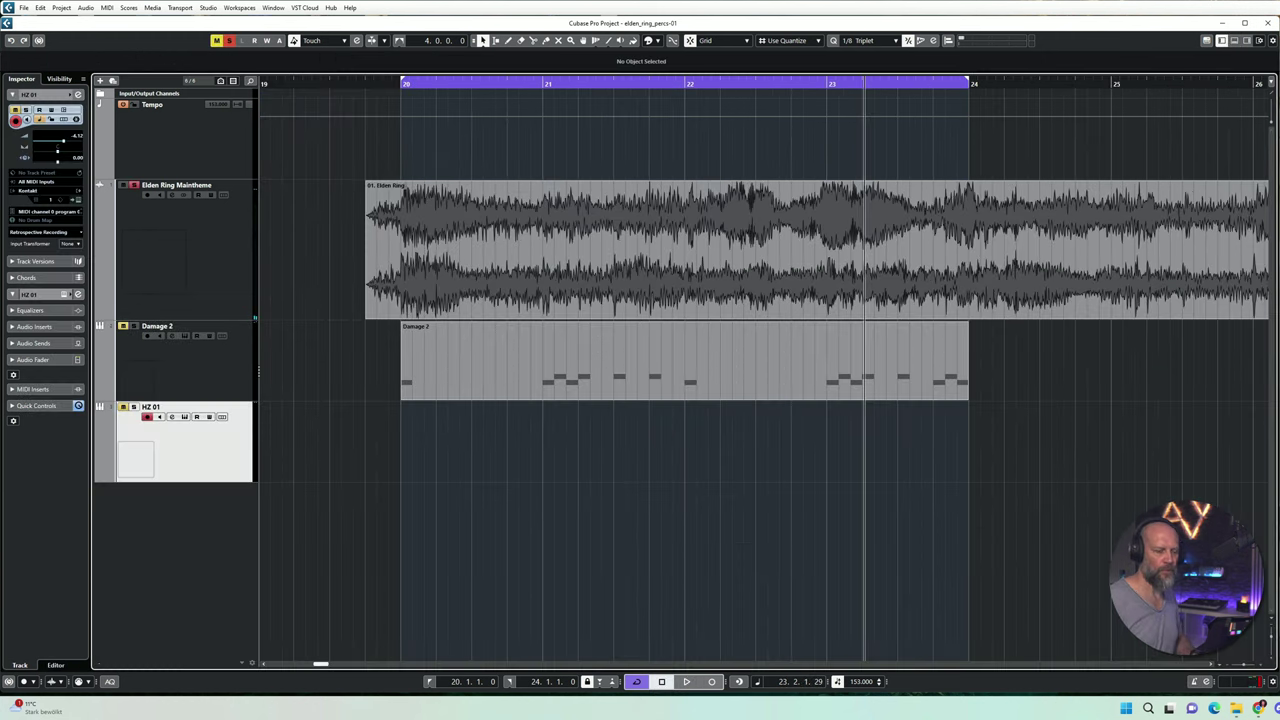
Step: Extend the locator range to end at bar 28 and switch cycle playback off
key("g")
key("g")
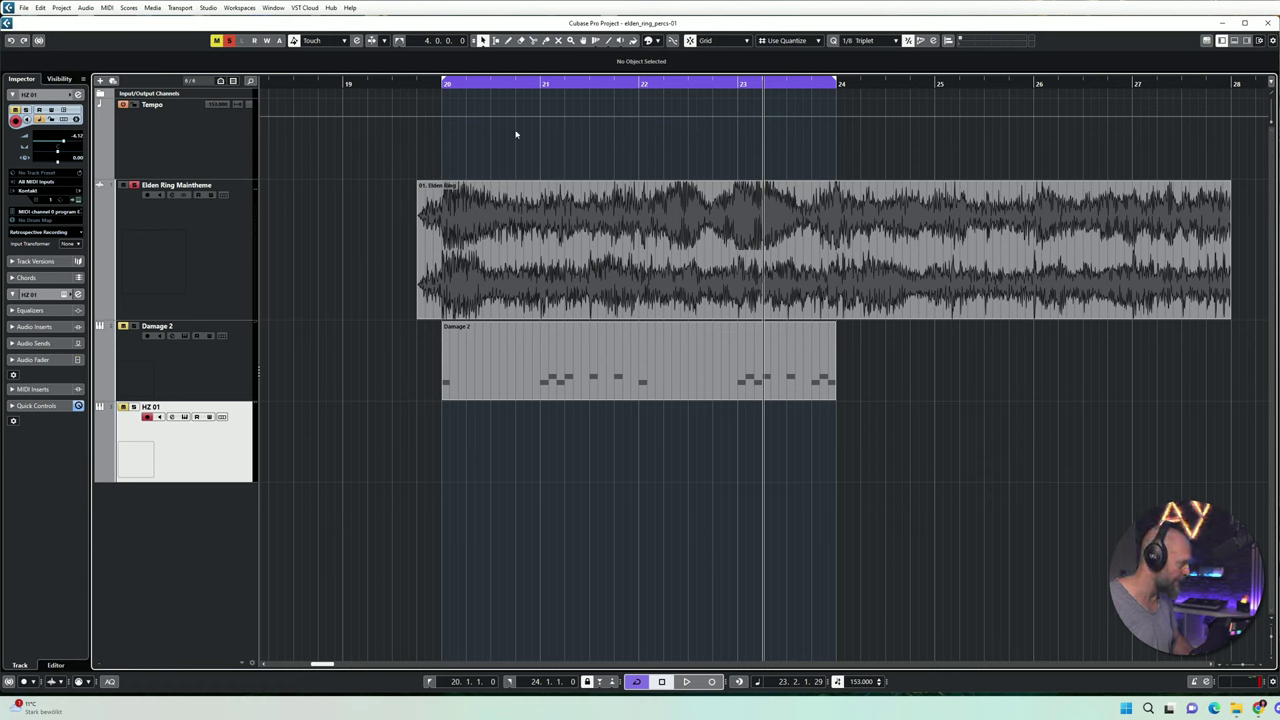
left_click(433, 85)
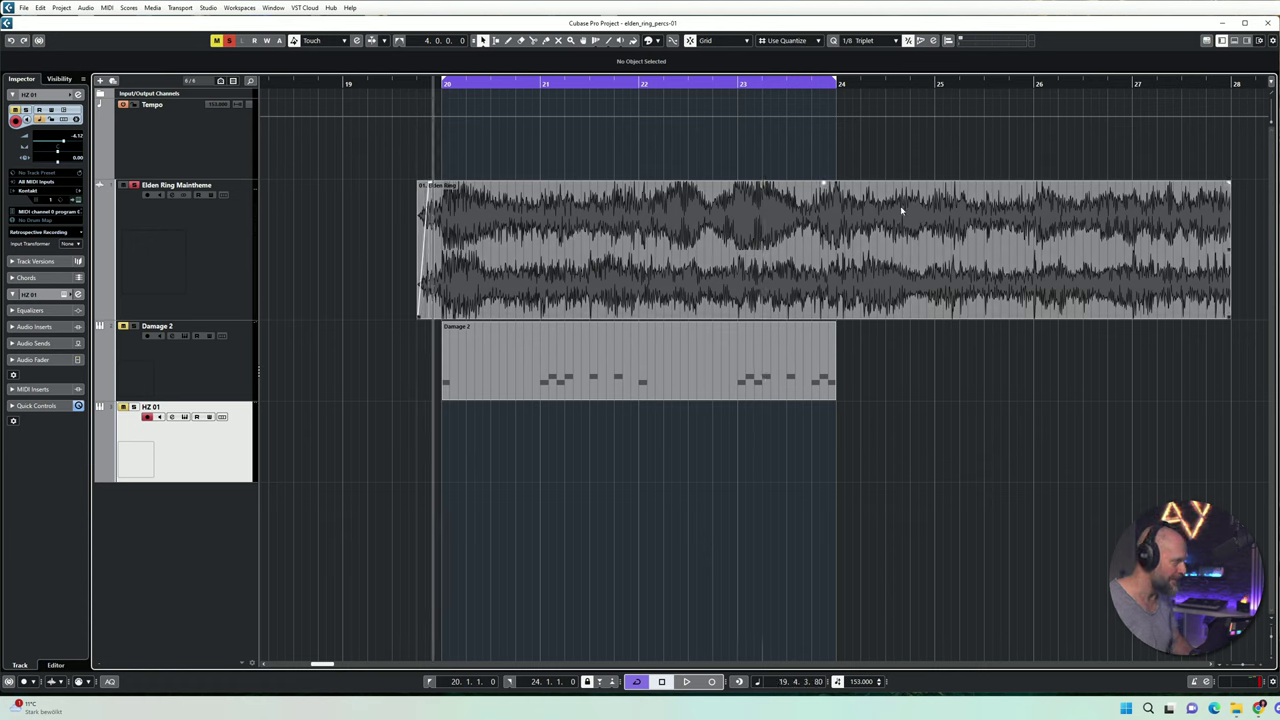
left_click_drag(836, 91, 1193, 93)
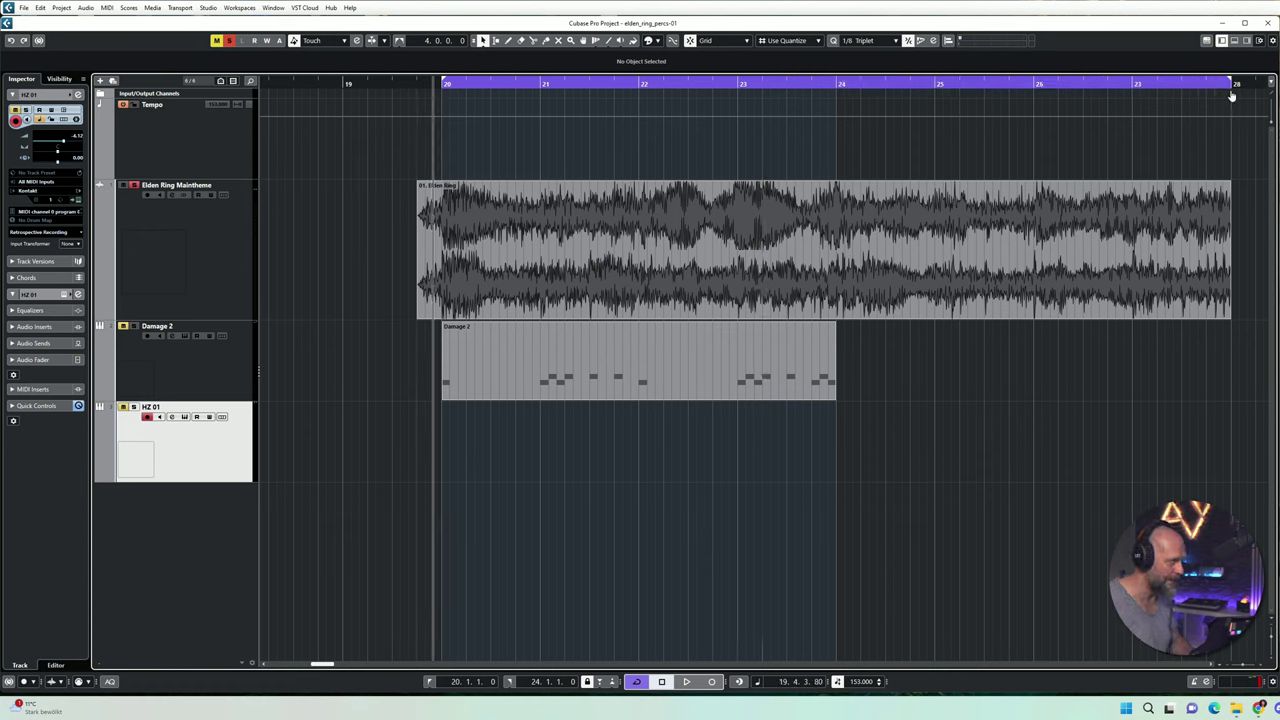
key("KP_Divide")
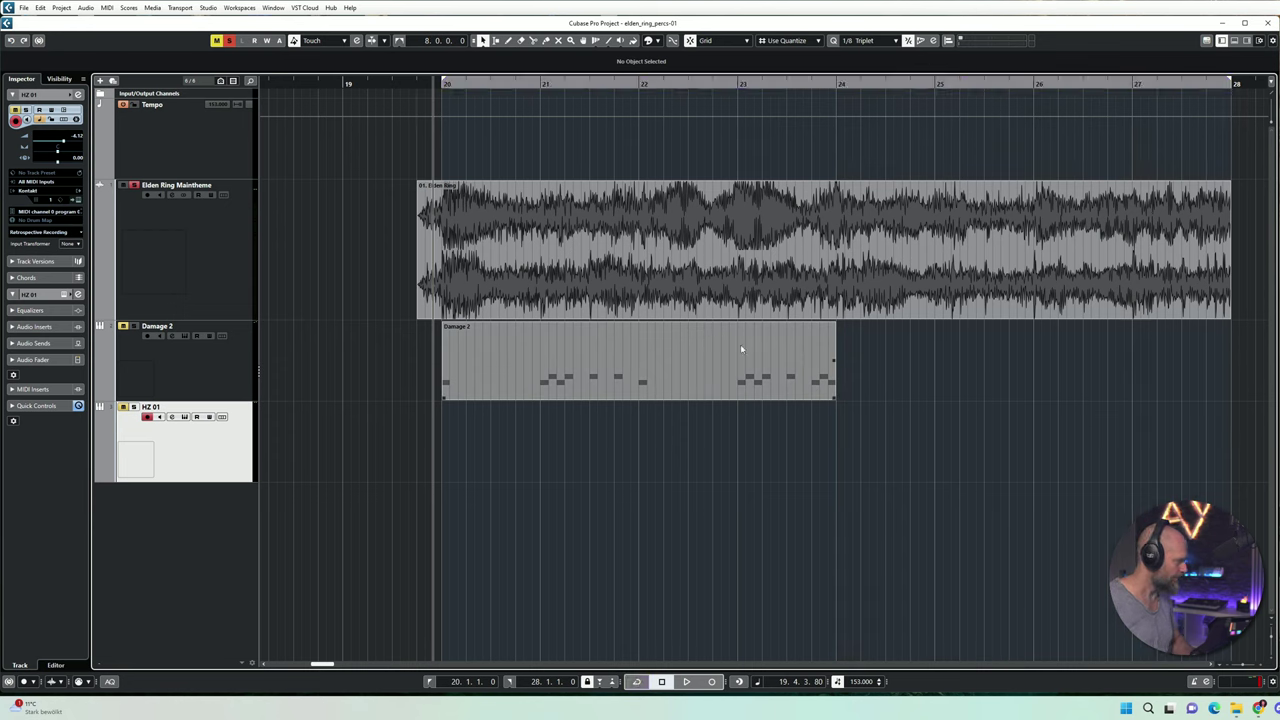
Step: Listen to the soloed reference from just before bar 20, replay it from bar 21, and return to bar 20
key("space")
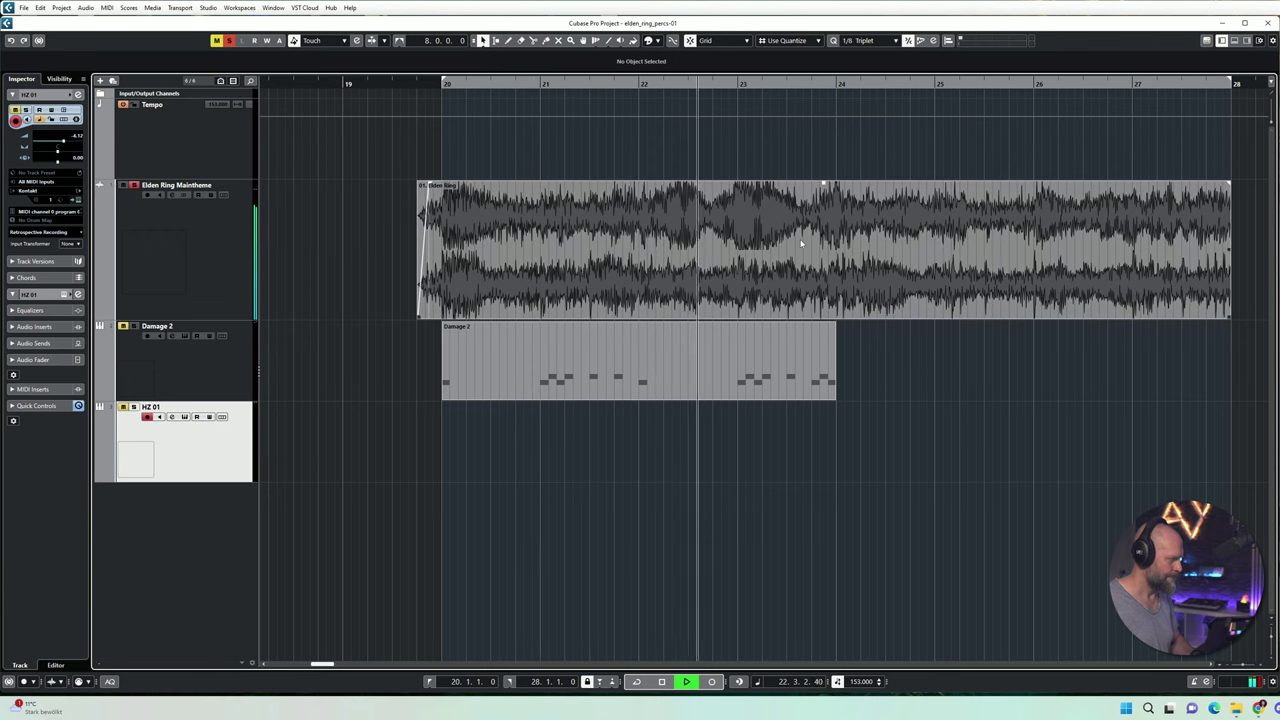
left_click(563, 87)
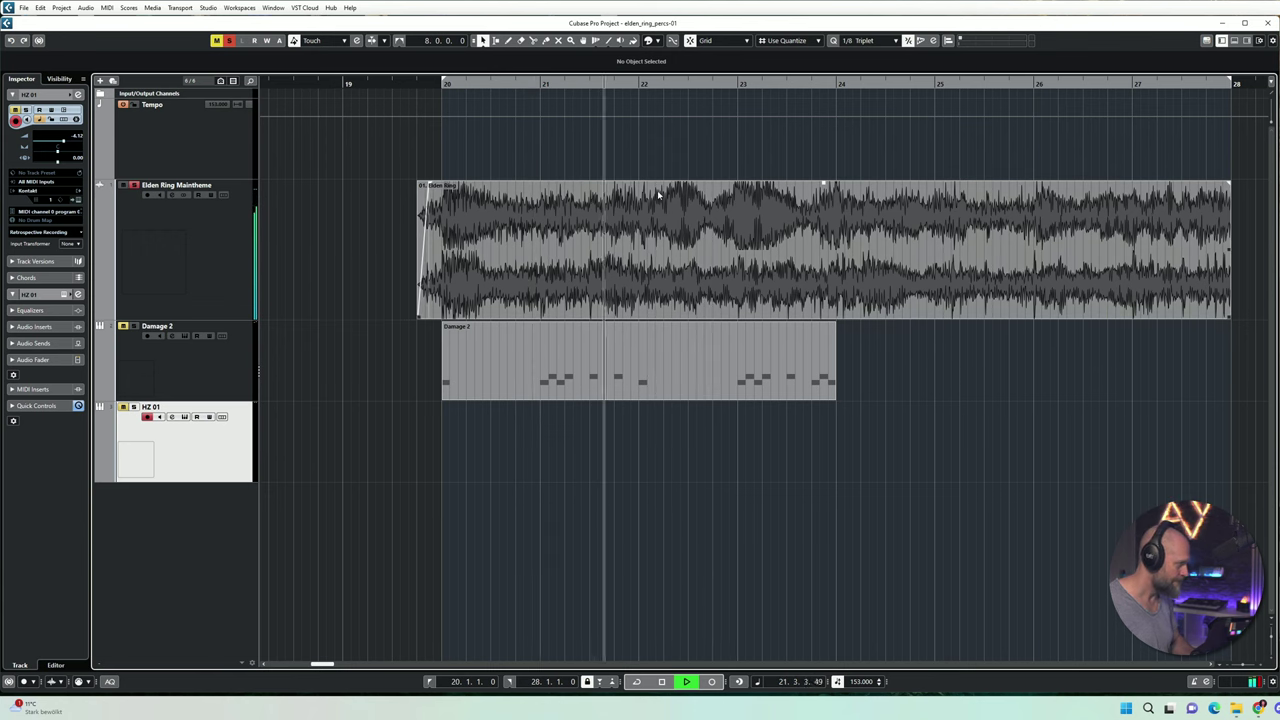
key("space")
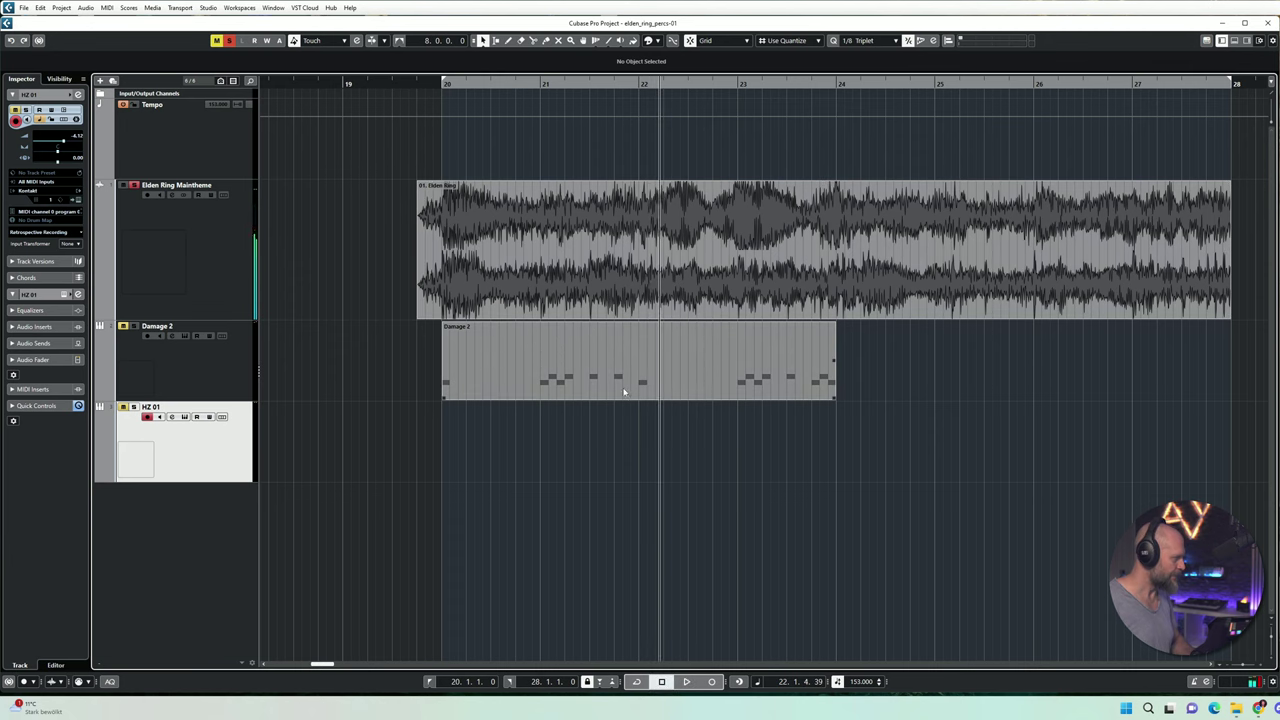
key("h")
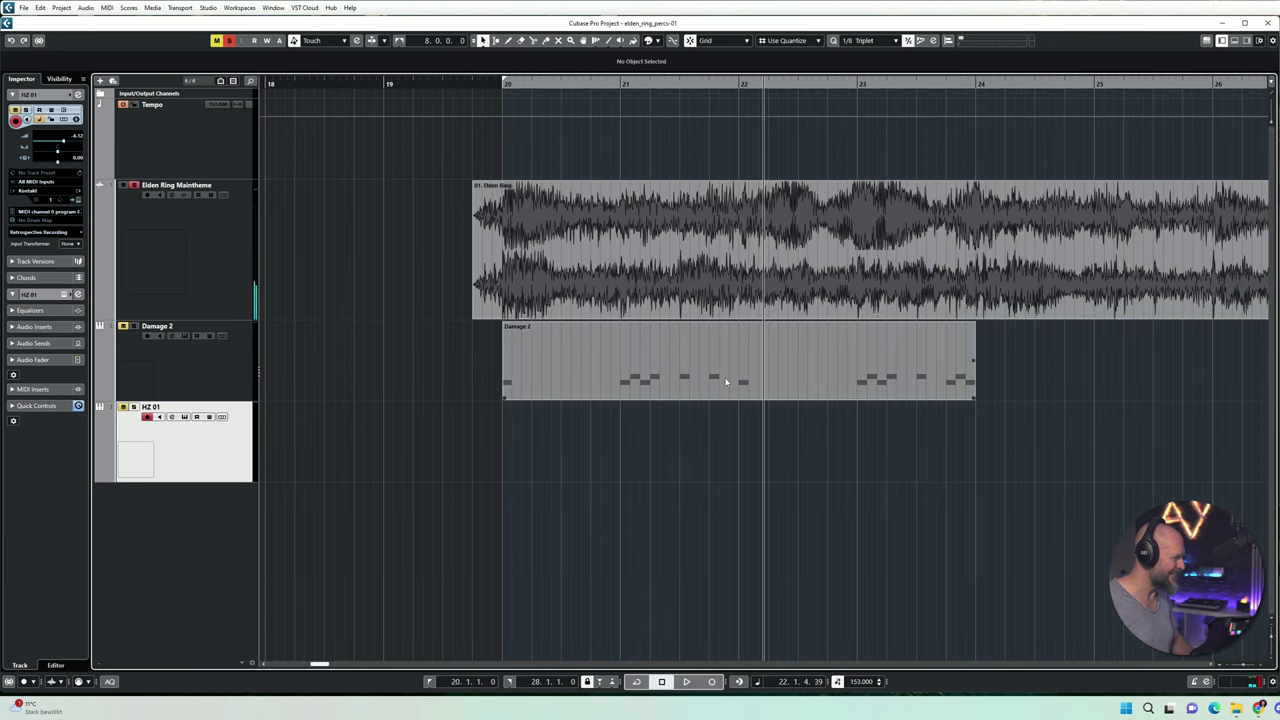
scroll(726, 382, "right", 1)
left_click(400, 87)
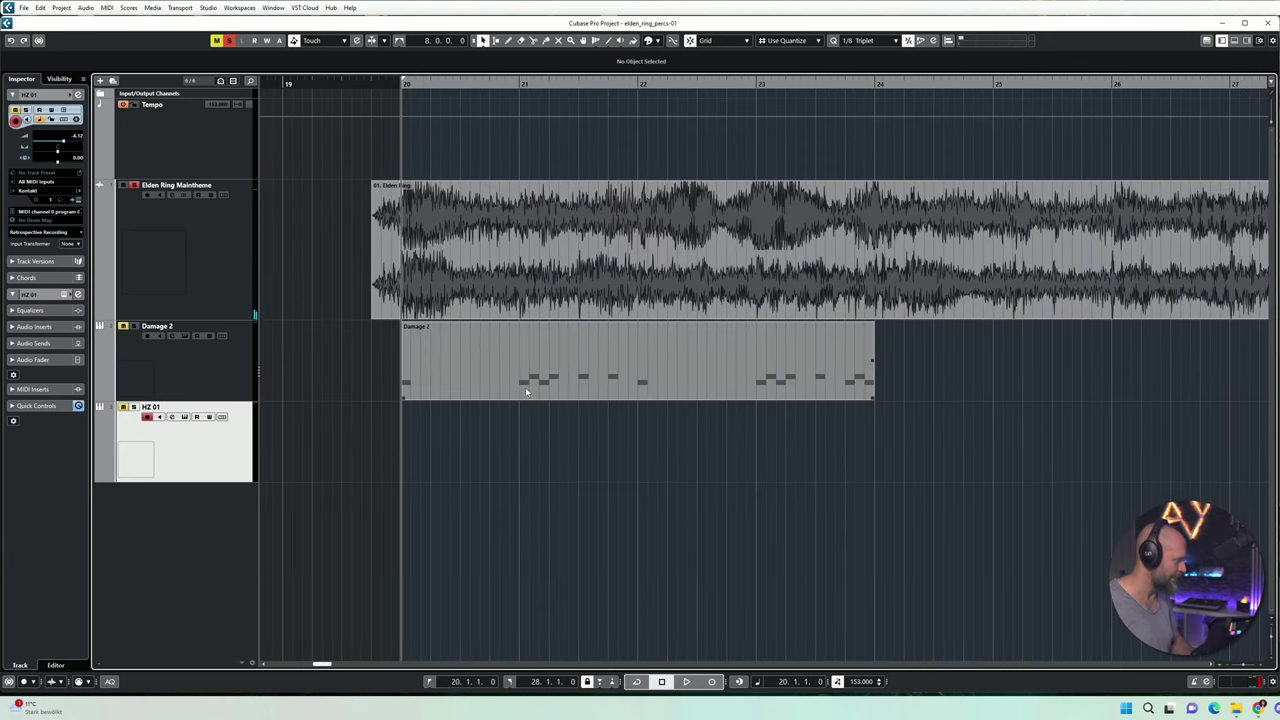
Step: Open the Damage 2 part and add D2 and D#2 triplet notes after the 21.4 hit
double_click(680, 379)
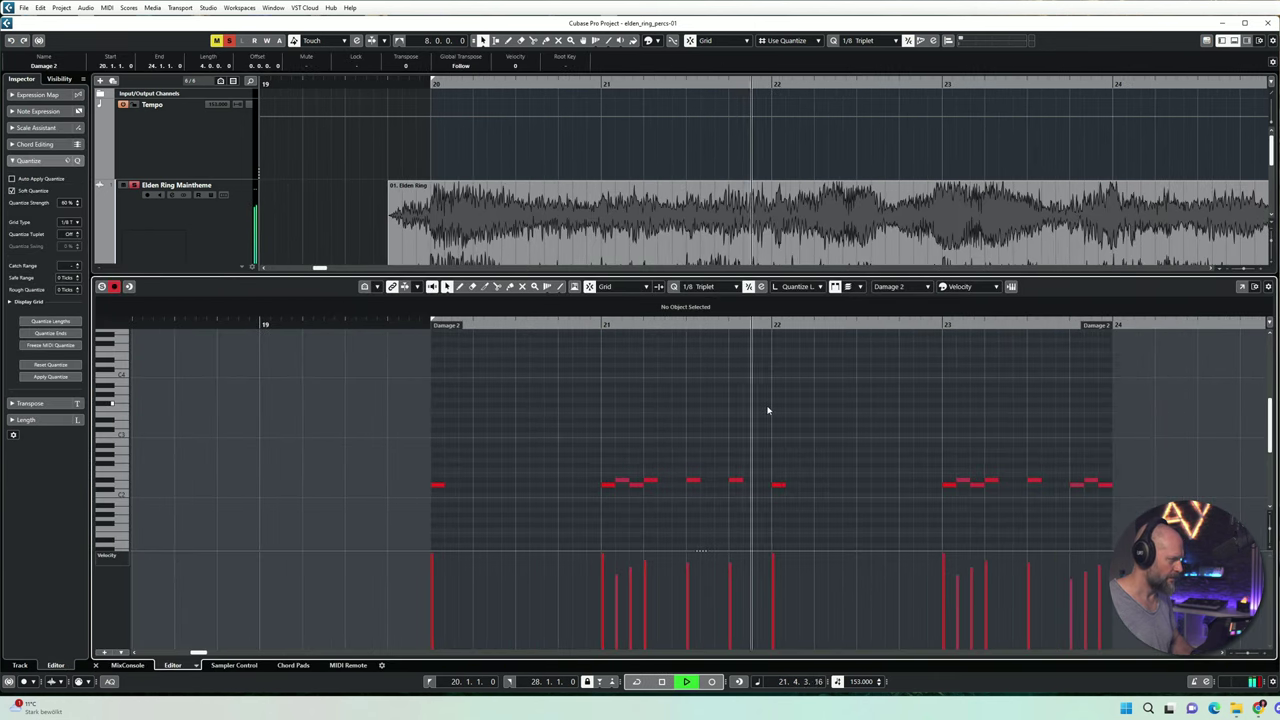
left_click(779, 486)
left_click(754, 484)
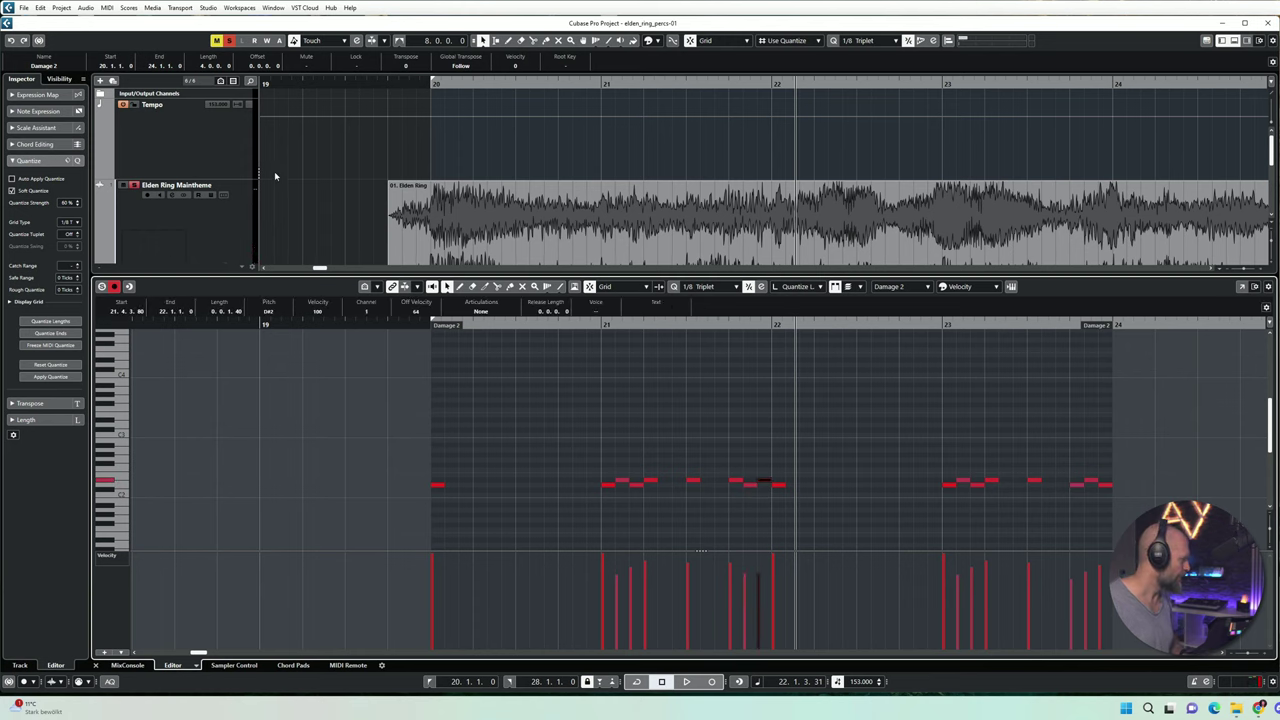
Step: Unsolo the Elden Ring Maintheme track and lower the velocities of the last three triplet notes in bar 21
scroll(275, 176, "down", 1)
left_click(135, 115)
left_click(805, 437)
left_click(714, 327)
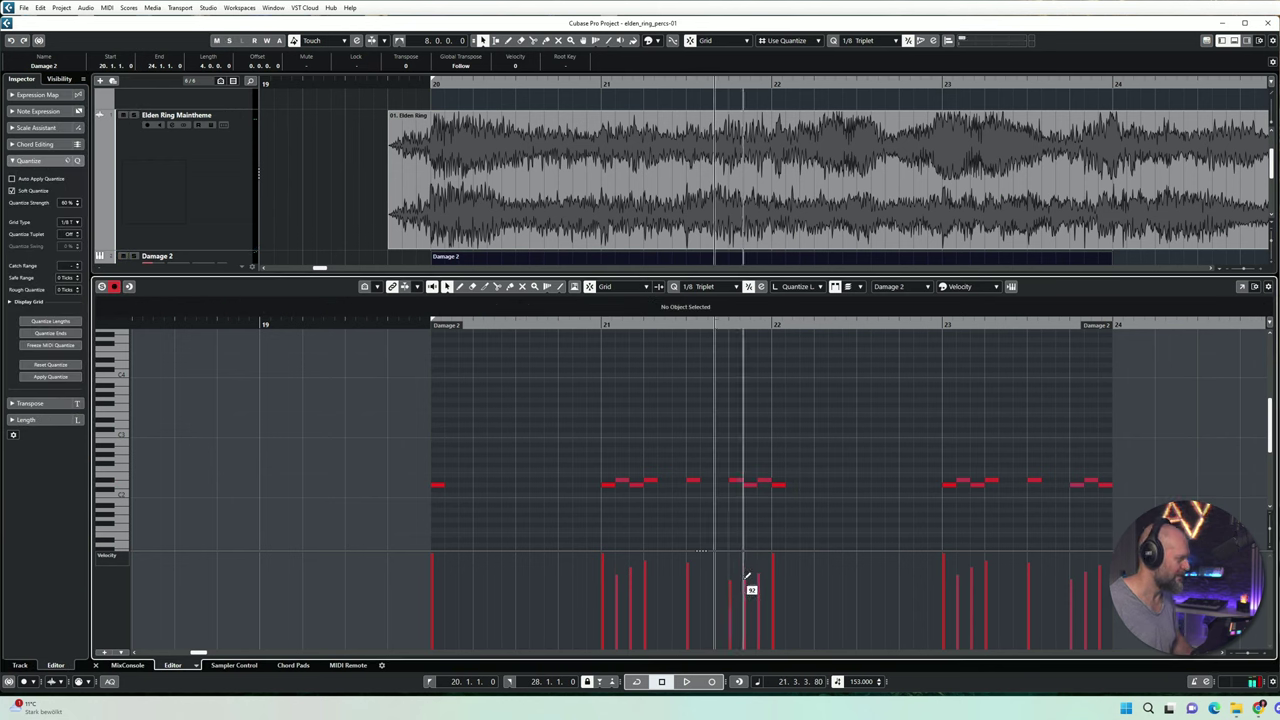
left_click_drag(730, 568, 747, 586)
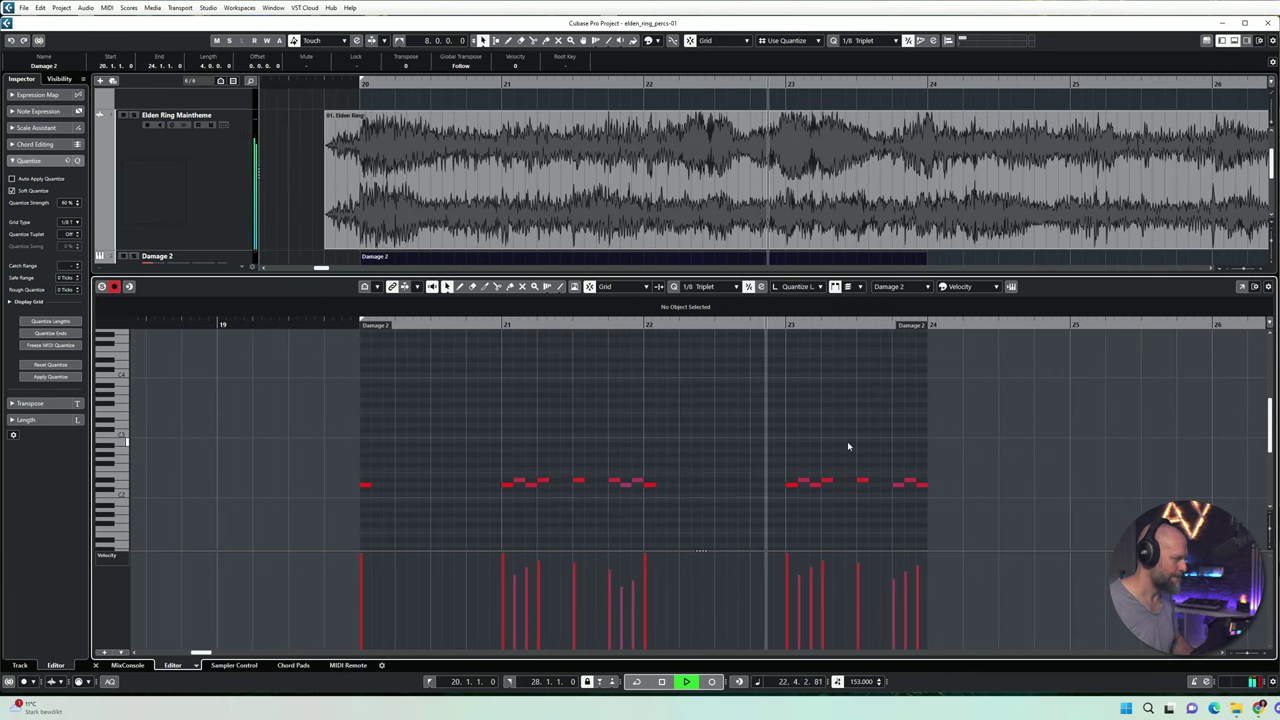
key("space")
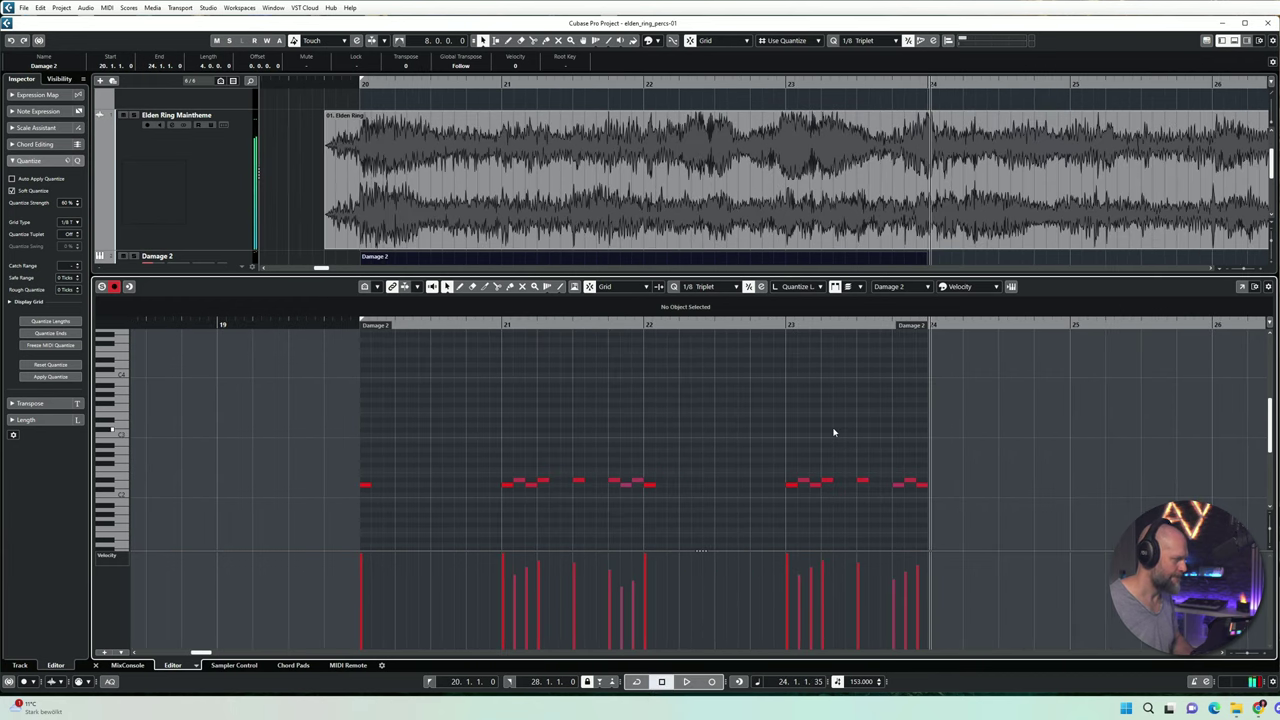
Step: Return to the full arrangement and play from the middle of bar 23 to bar 28 with the reference
key("ctrl+e")
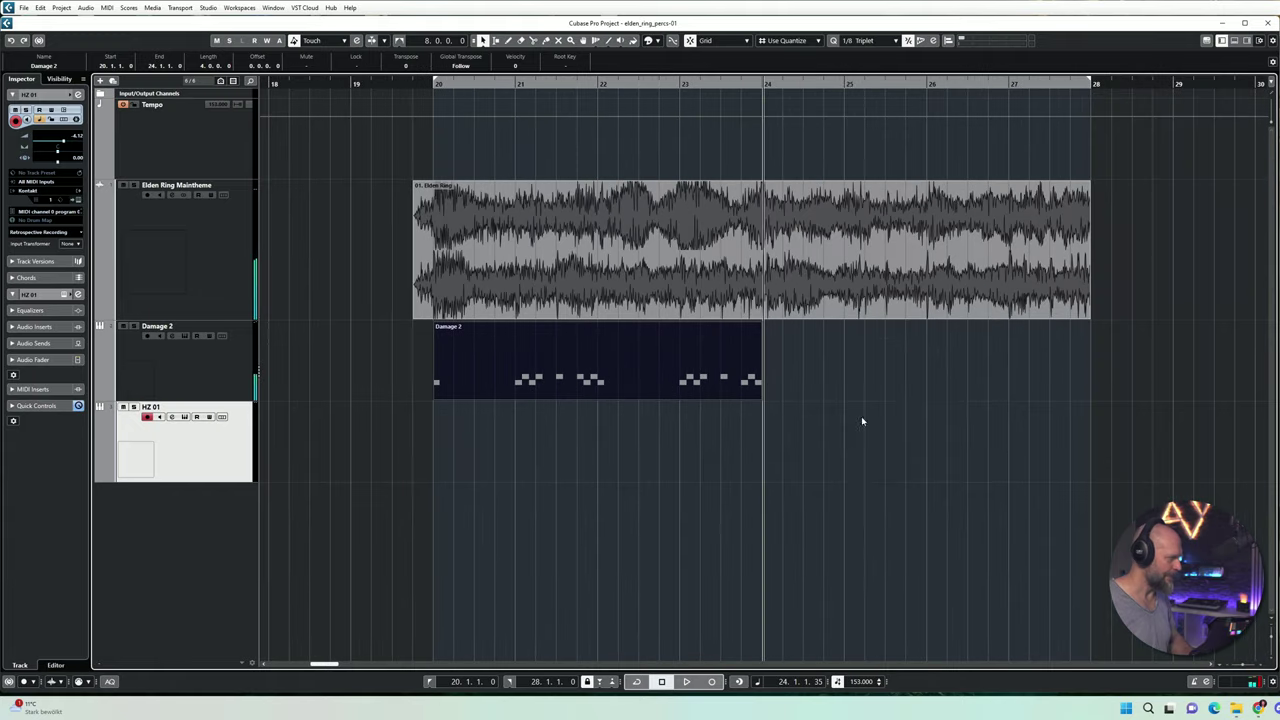
left_click(729, 87)
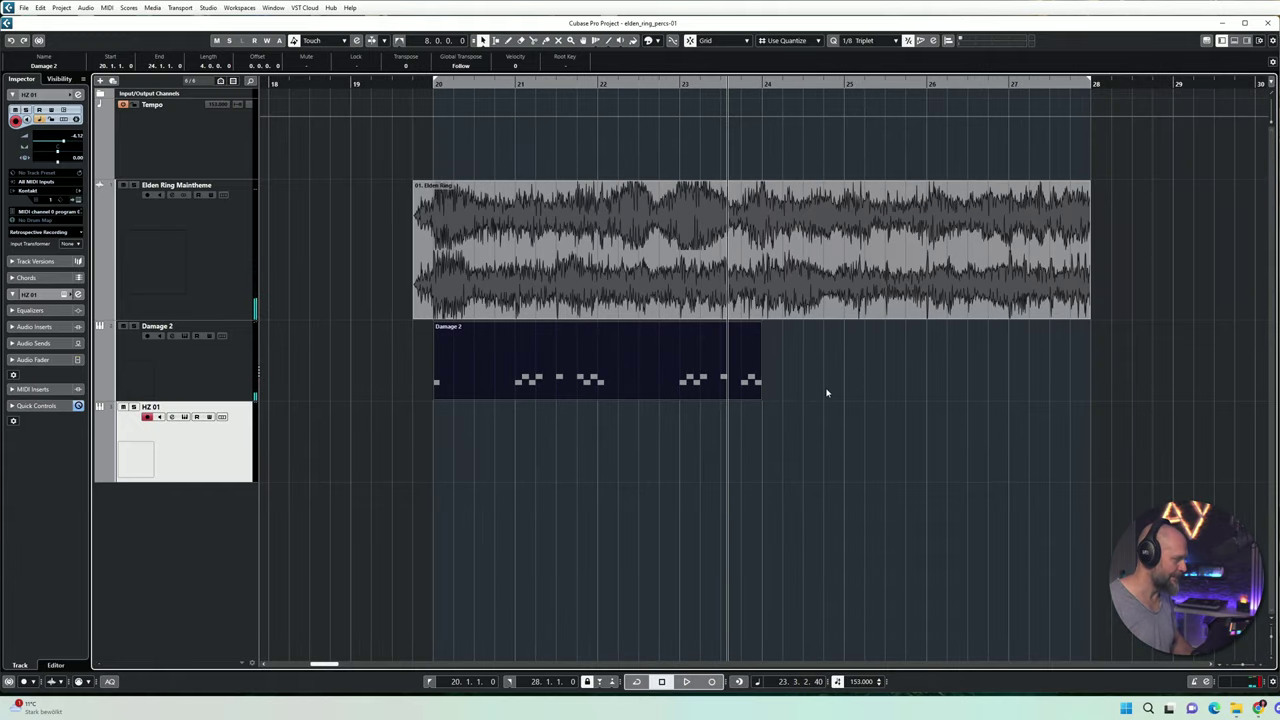
key("space")
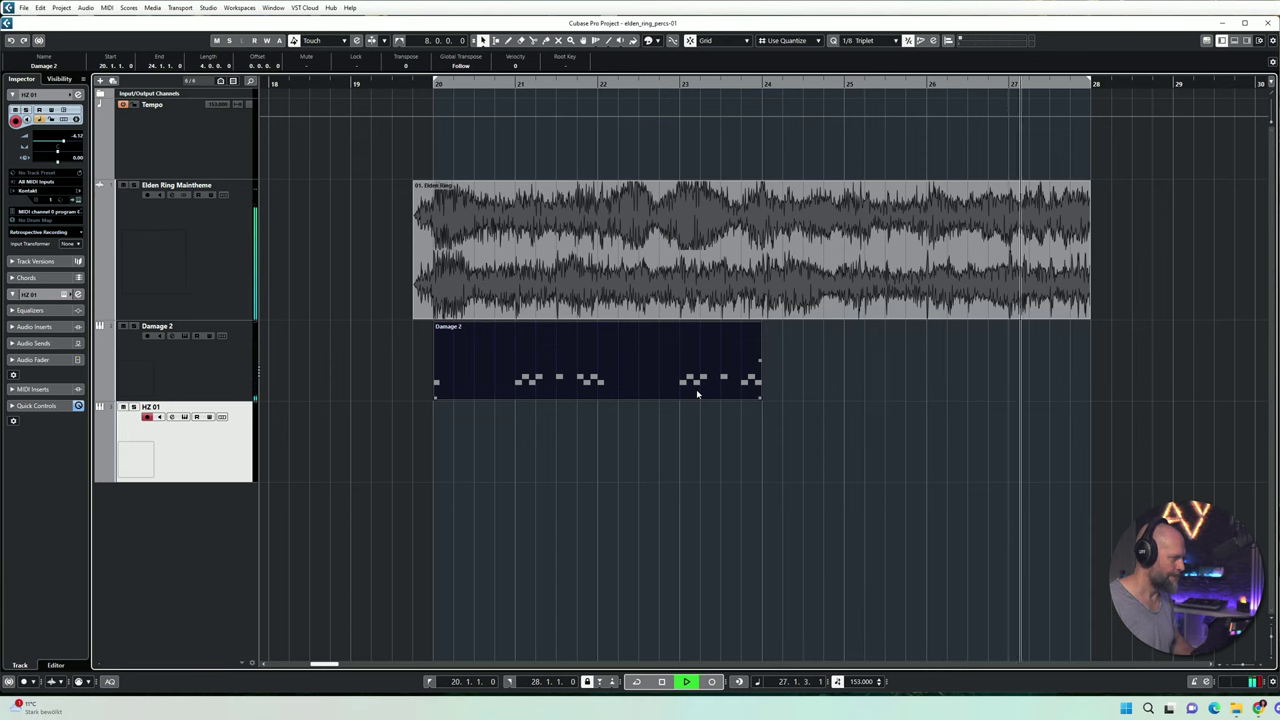
key("space")
Step: Copy the Damage 2 part to bar 24 and glue both into one part spanning bars 20–28
left_click_drag(589, 386, 917, 386)
key("8")
left_click(736, 352)
key("ctrl+z")
key("1")
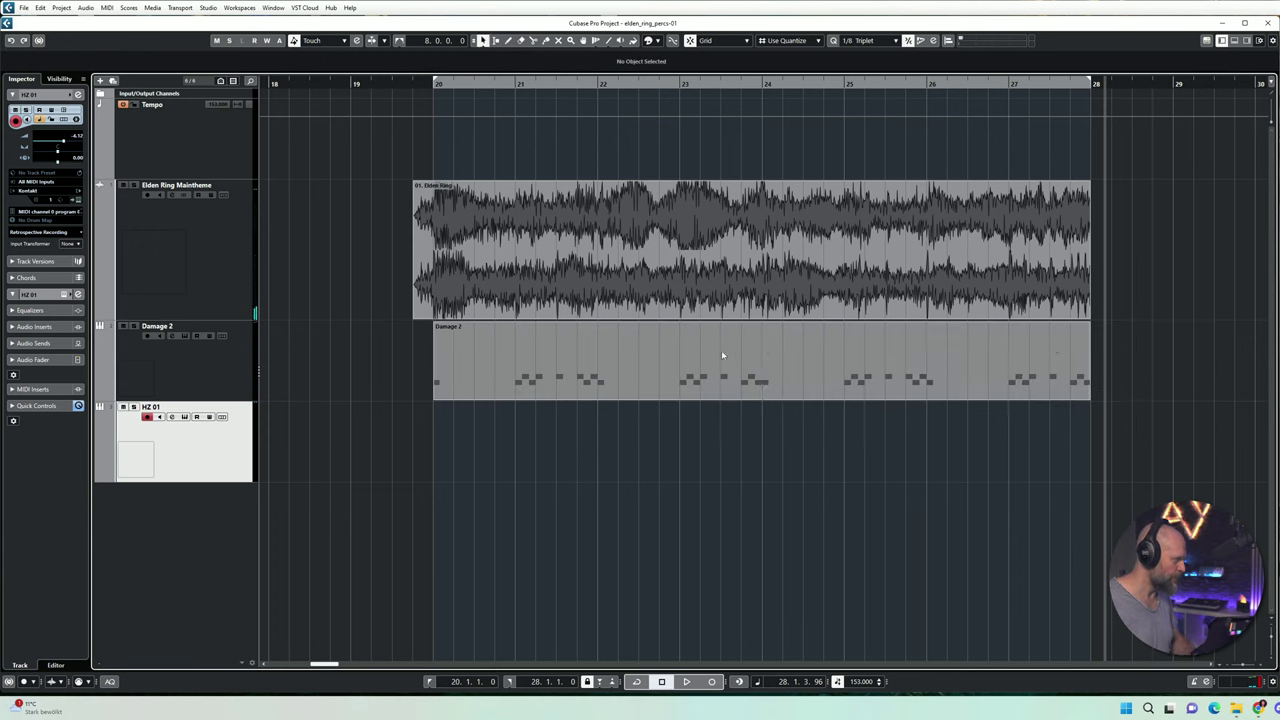
Step: Play the extended Damage 2 part from bar 20 and open it for note editing
left_click(430, 86)
key("space")
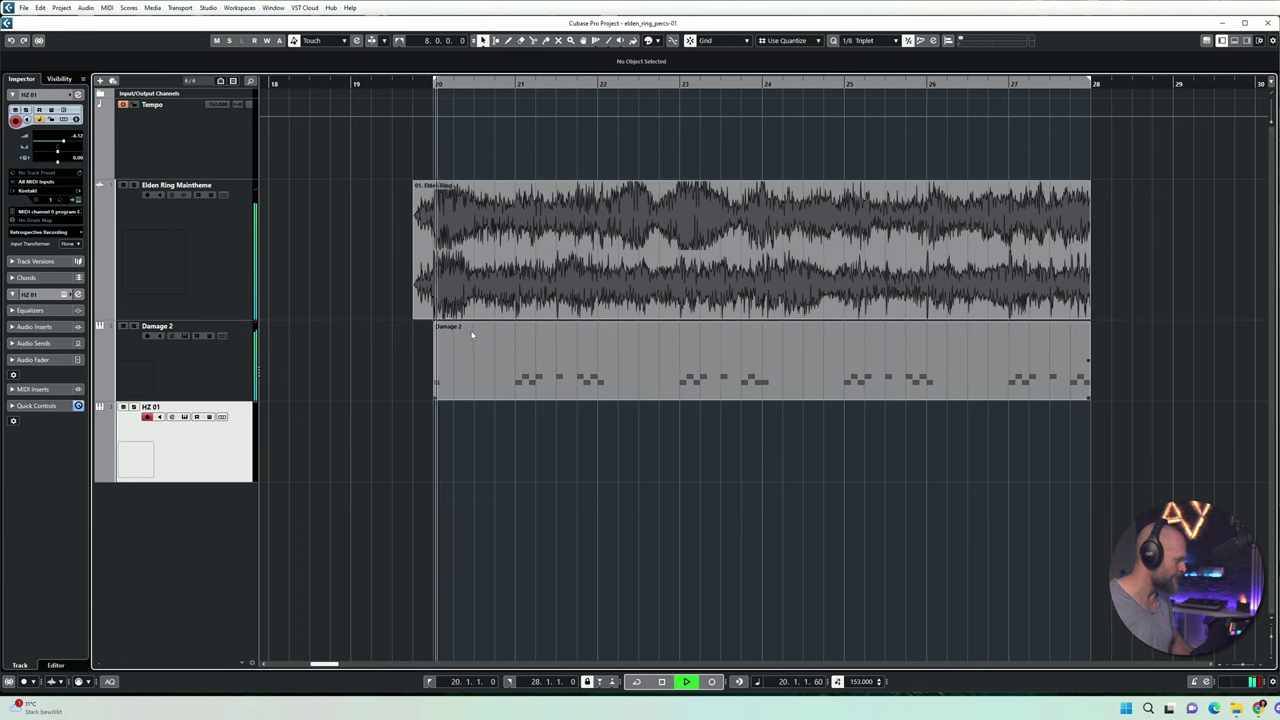
double_click(591, 336)
key("space")
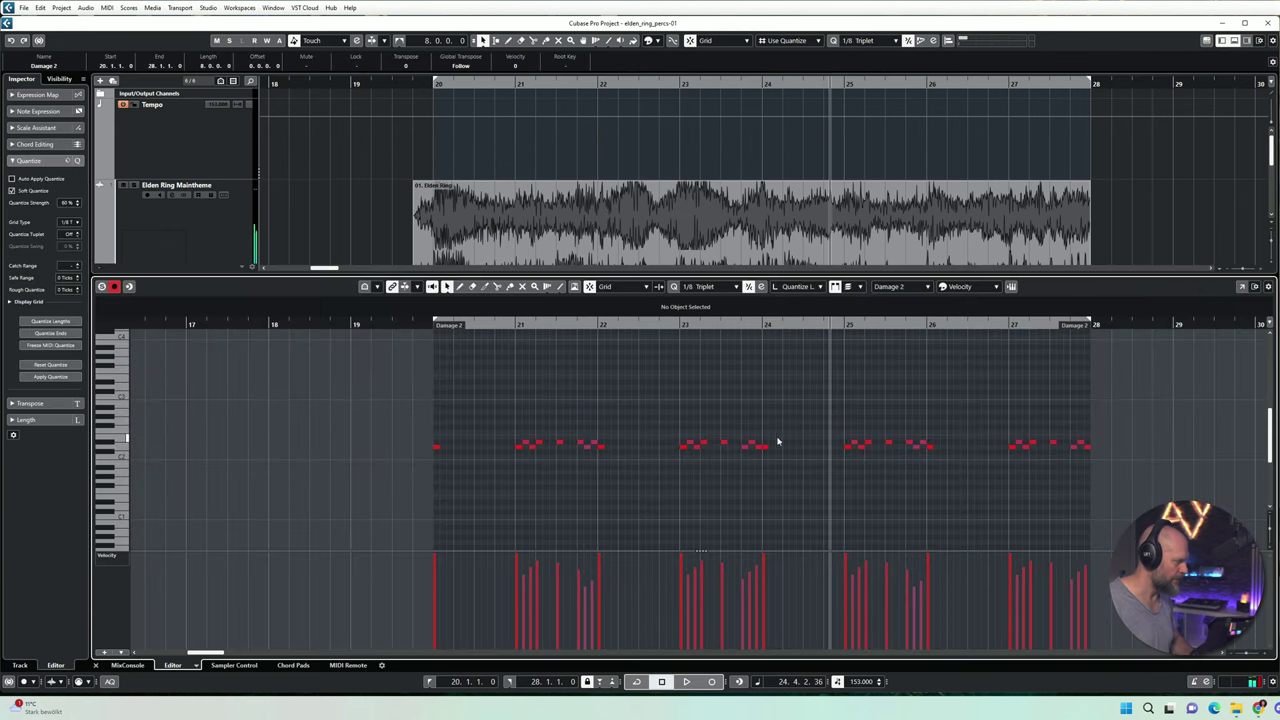
Step: Raise the bar 24 downbeat note from D2 to D#2 and play the whole part from bar 20
left_click(764, 447)
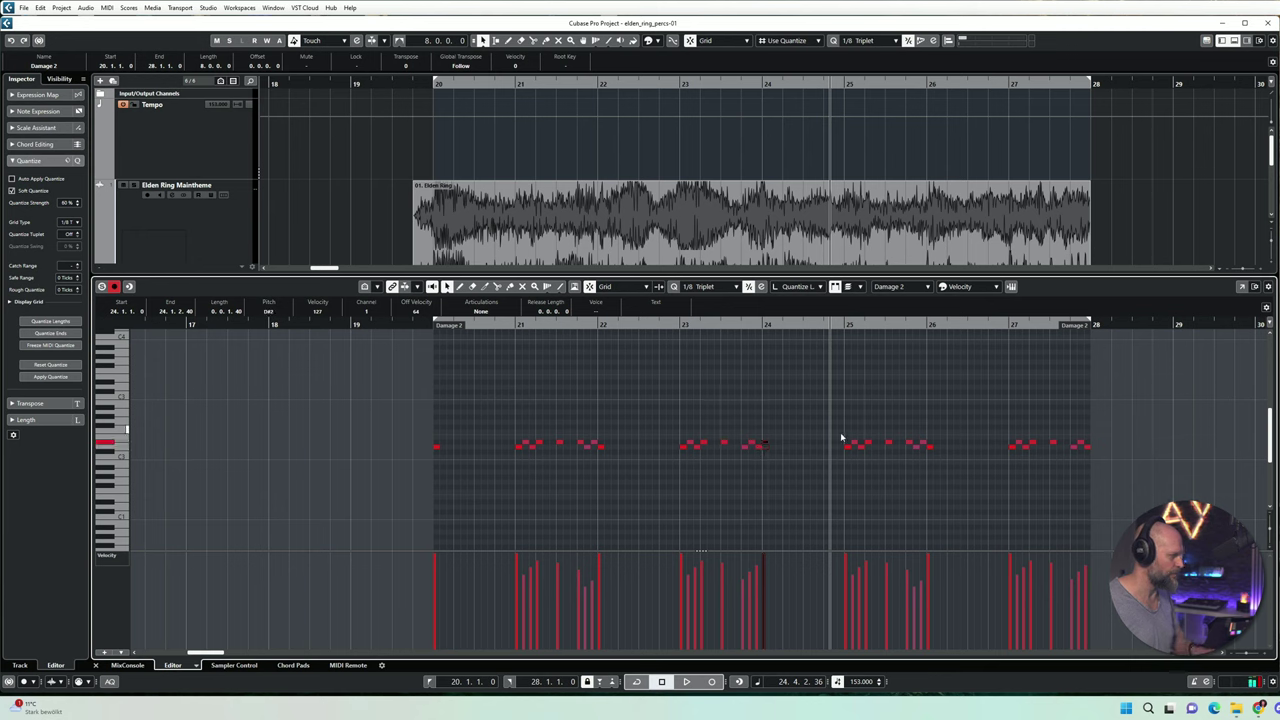
left_click(791, 380)
left_click(427, 325)
key("space")
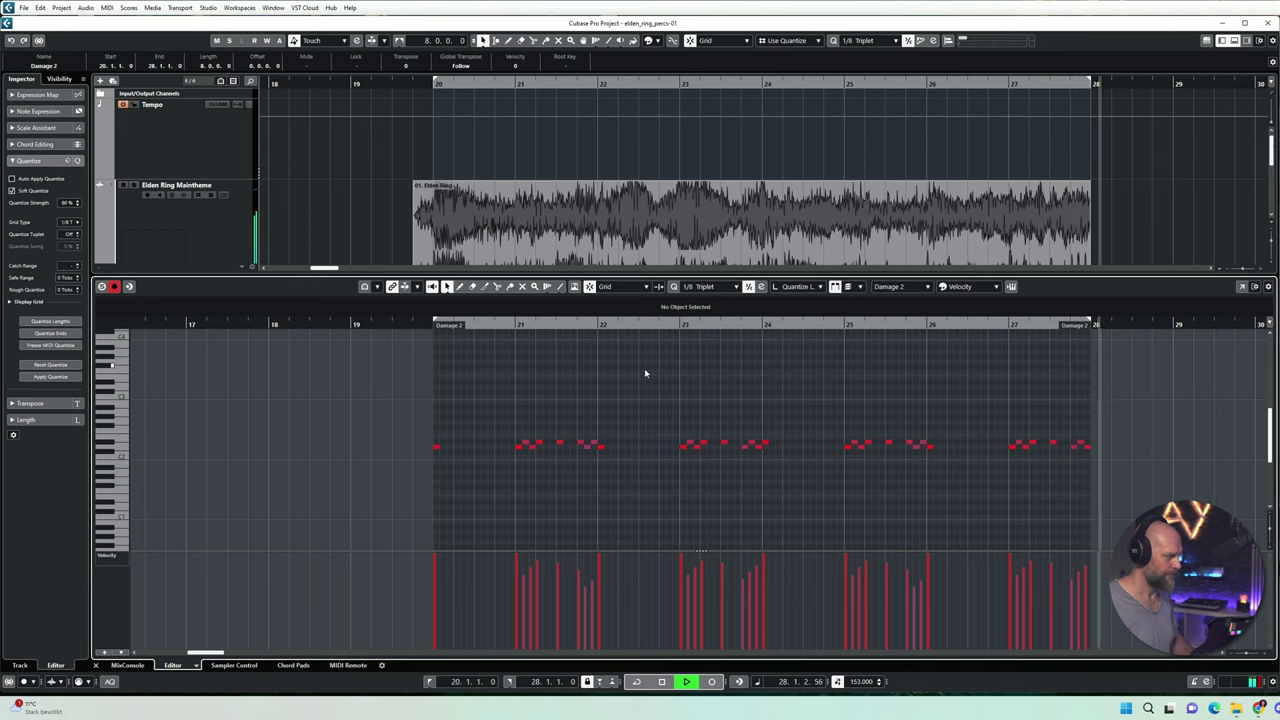
key("space")
Step: Copy the bar 20 downbeat down to C2 with a lower velocity and play it from bar 20
key("ctrl+alt+e")
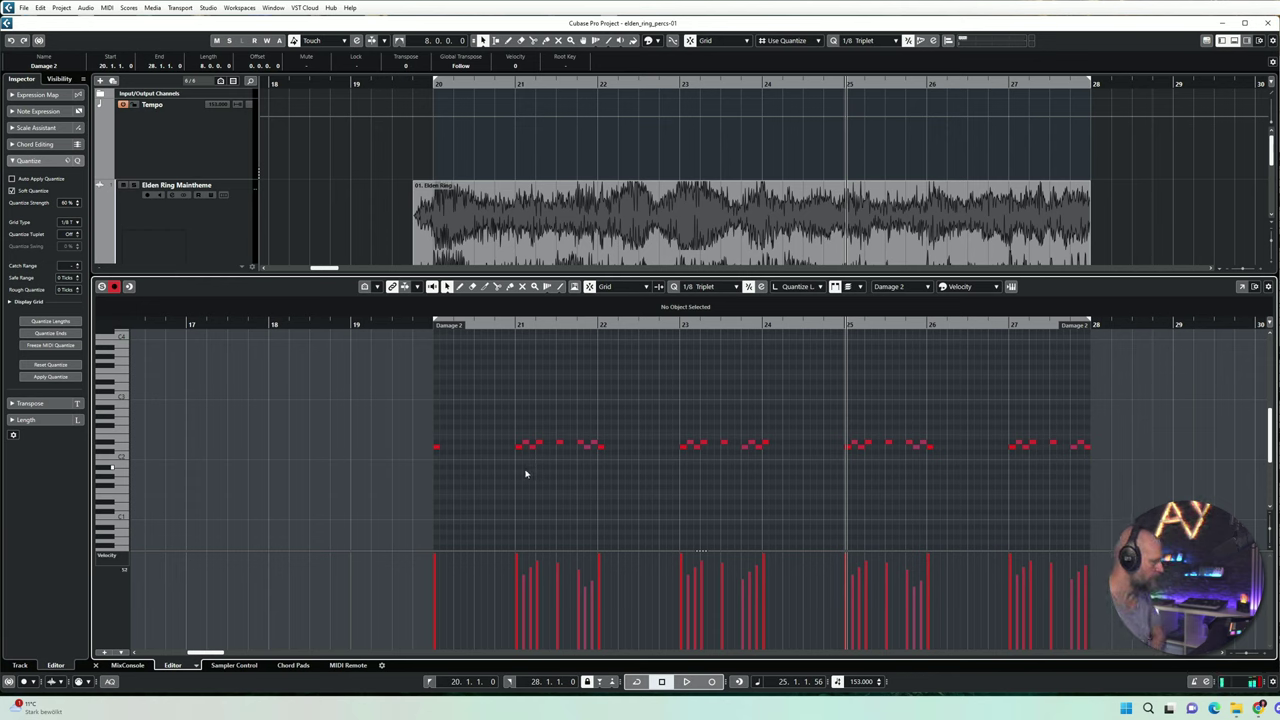
left_click(435, 448)
left_click(436, 453)
left_click_drag(436, 448, 439, 458, "alt")
left_click(457, 474)
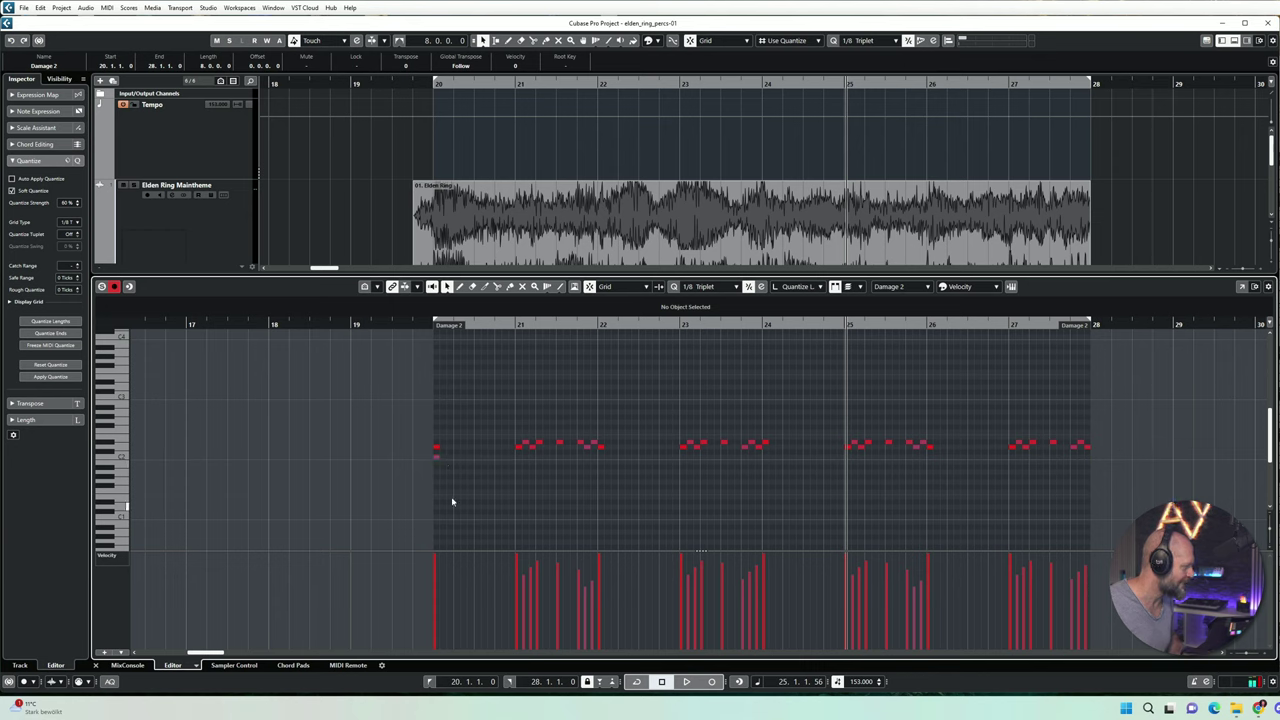
left_click(435, 326)
key("space")
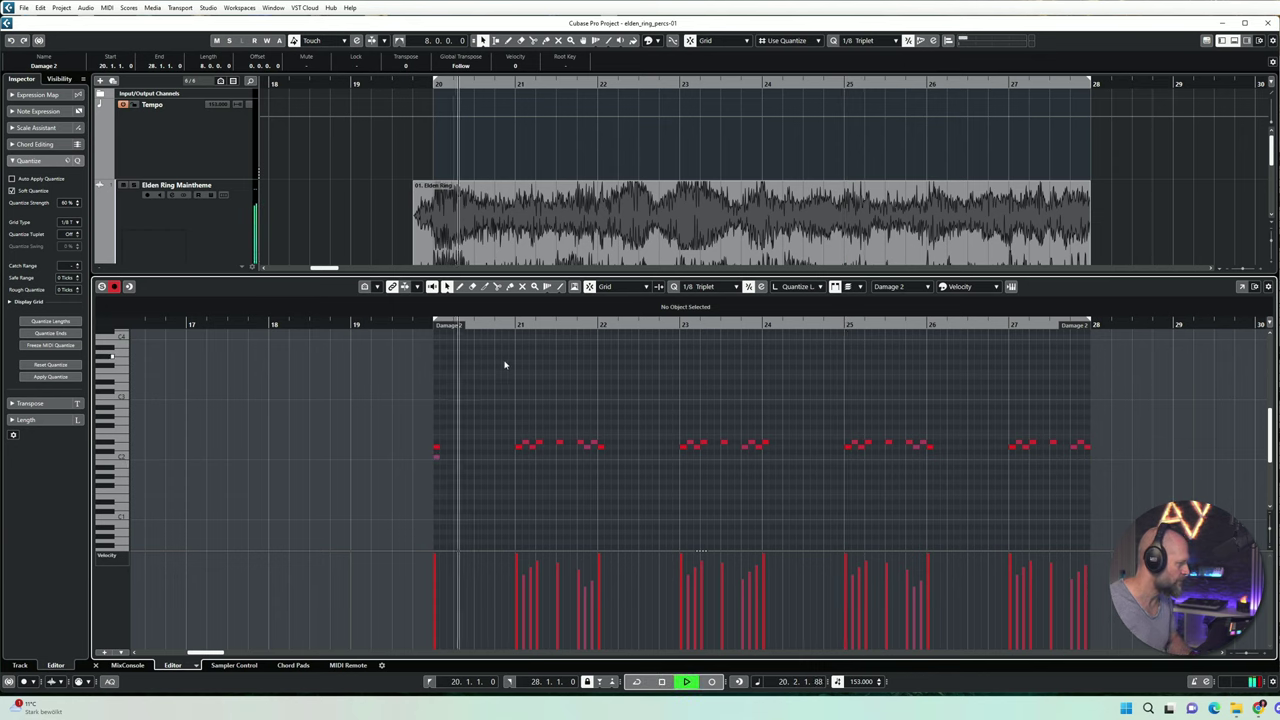
key("space")
Step: Repeat the C2 hit on every beat across the Damage 2 part from bar 20 to bar 28
left_click_drag(437, 458, 520, 460)
left_click_drag(604, 454, 428, 469)
left_click_drag(460, 457, 764, 459, "alt")
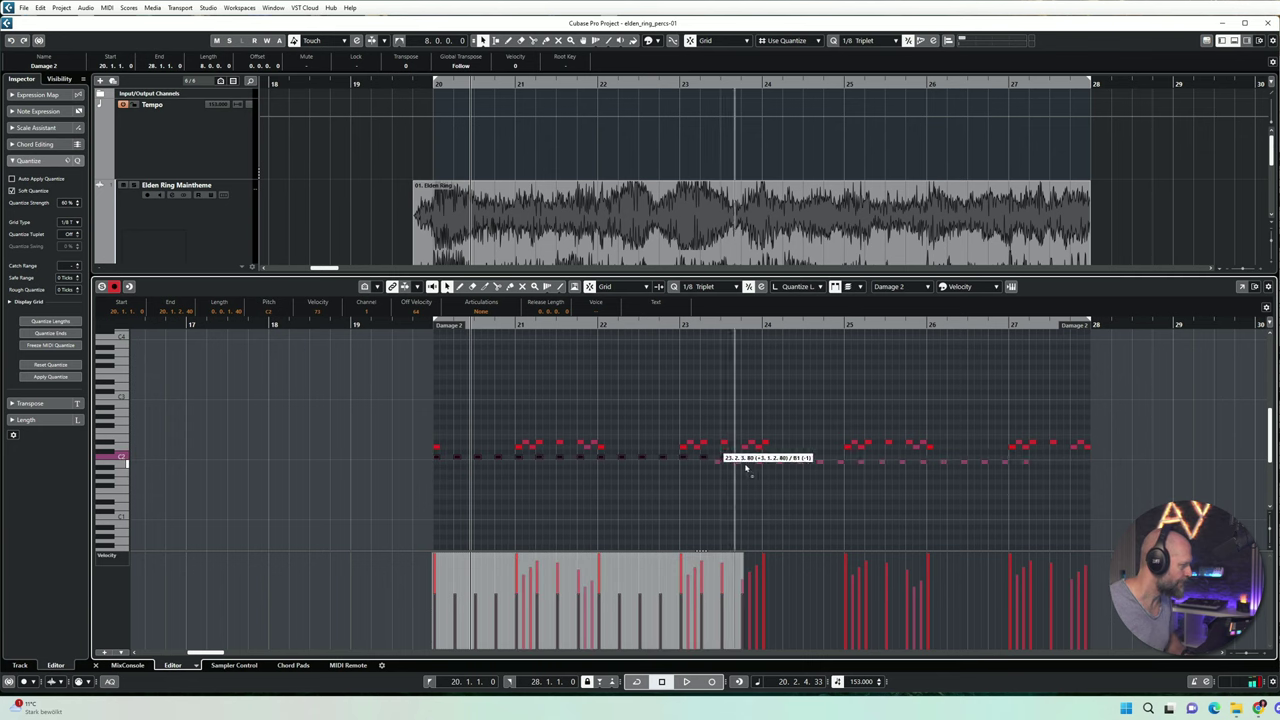
left_click(607, 363)
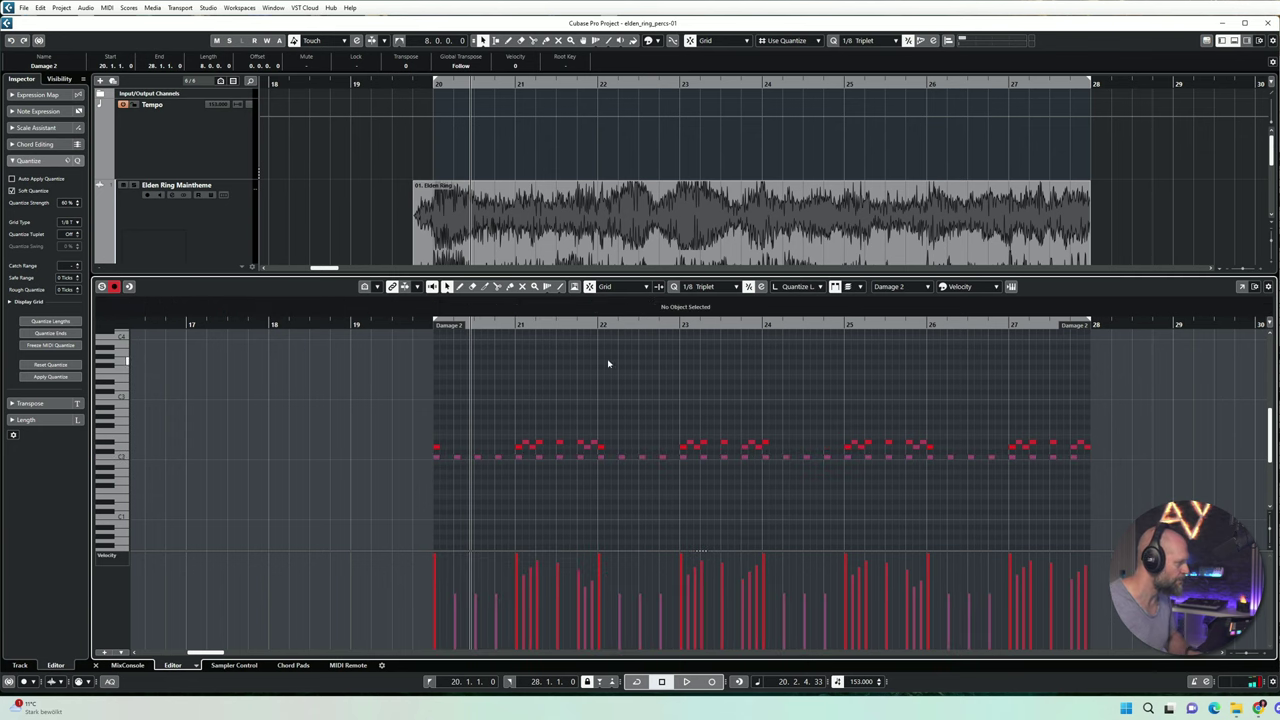
Step: Solo the Elden Ring Maintheme track and play the reference from just before bar 20
left_click(418, 326)
left_click(224, 218)
key("s")
key("space")
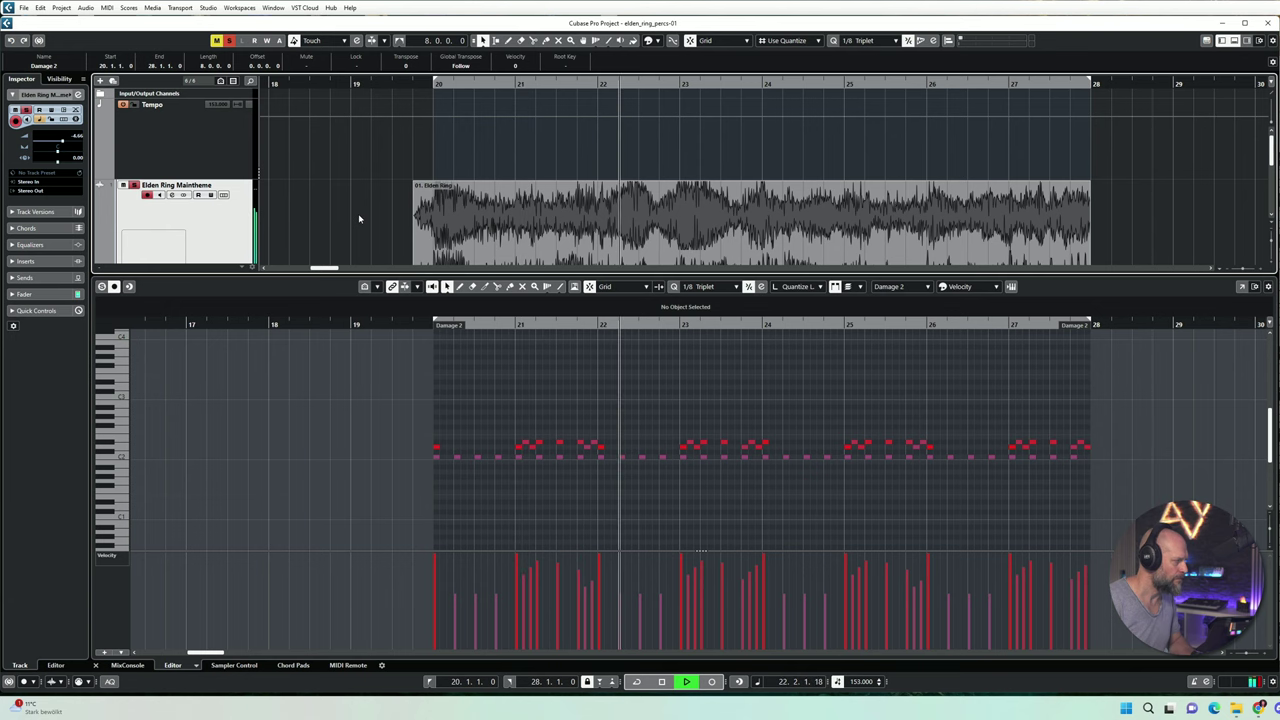
key("space")
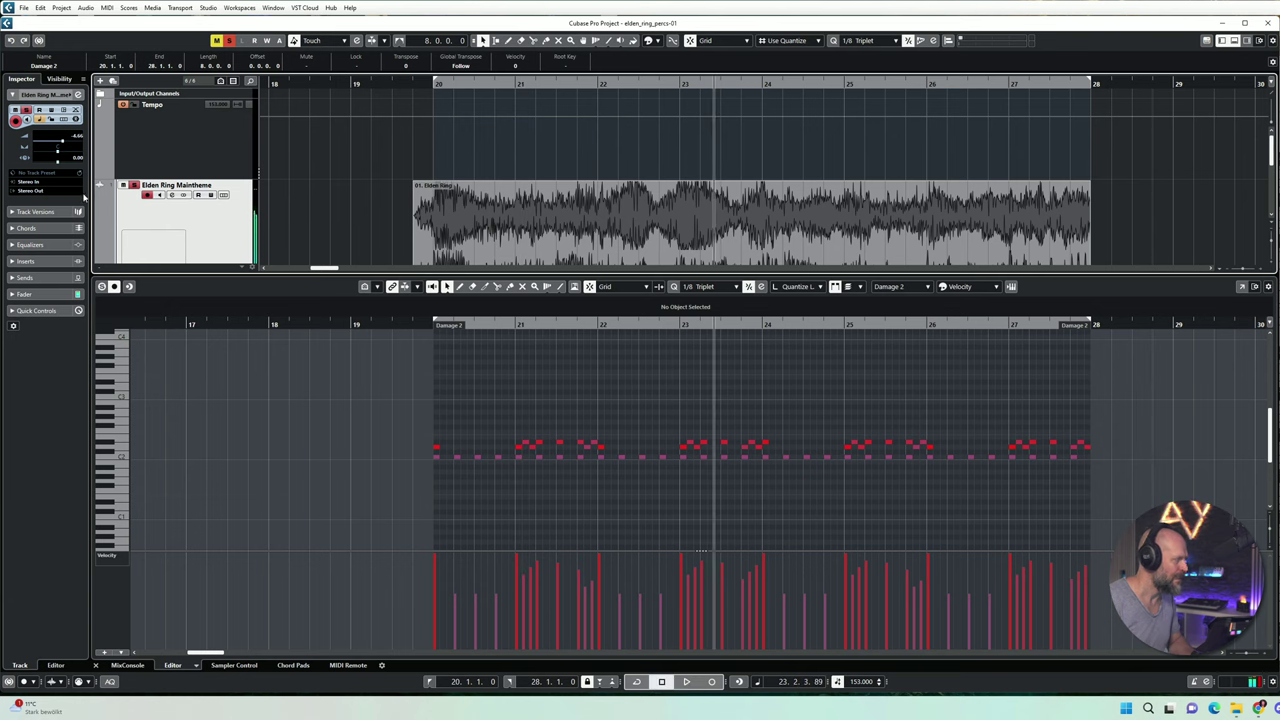
Step: Unsolo the reference, select the Damage 2 track and start playing its part from just before bar 20
left_click(512, 394)
scroll(357, 177, "down", 2)
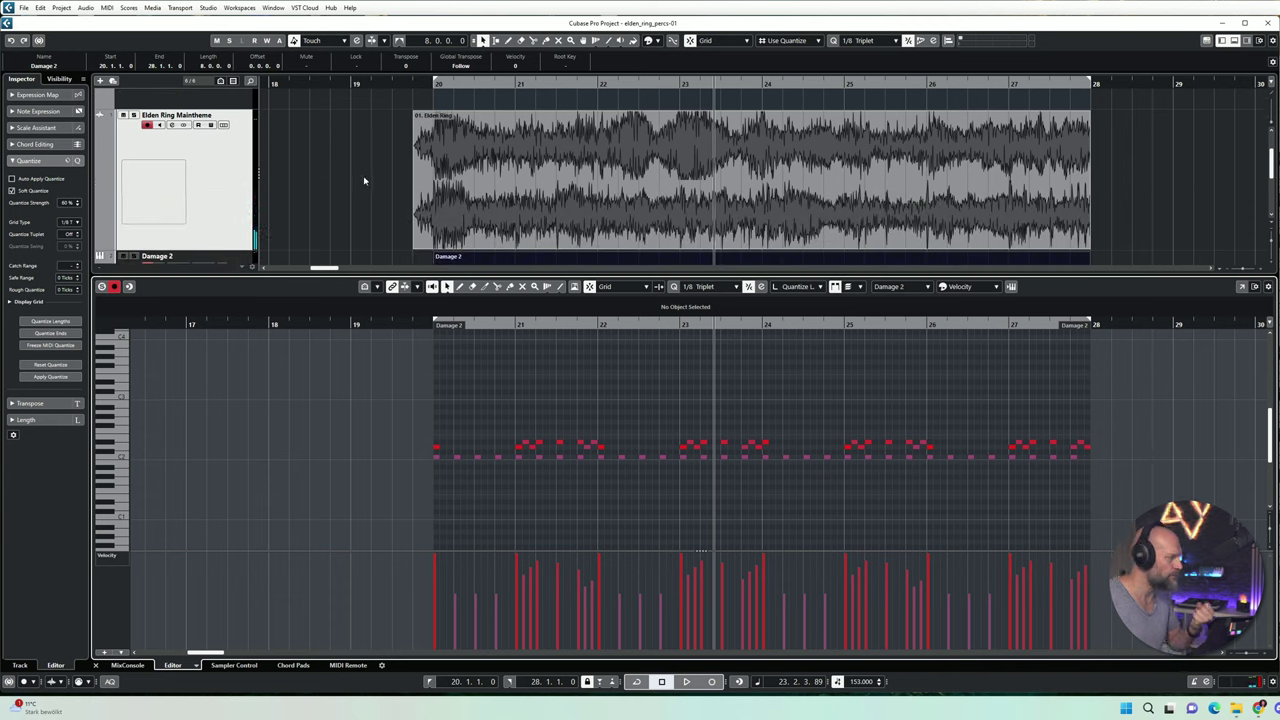
scroll(370, 185, "down", 1)
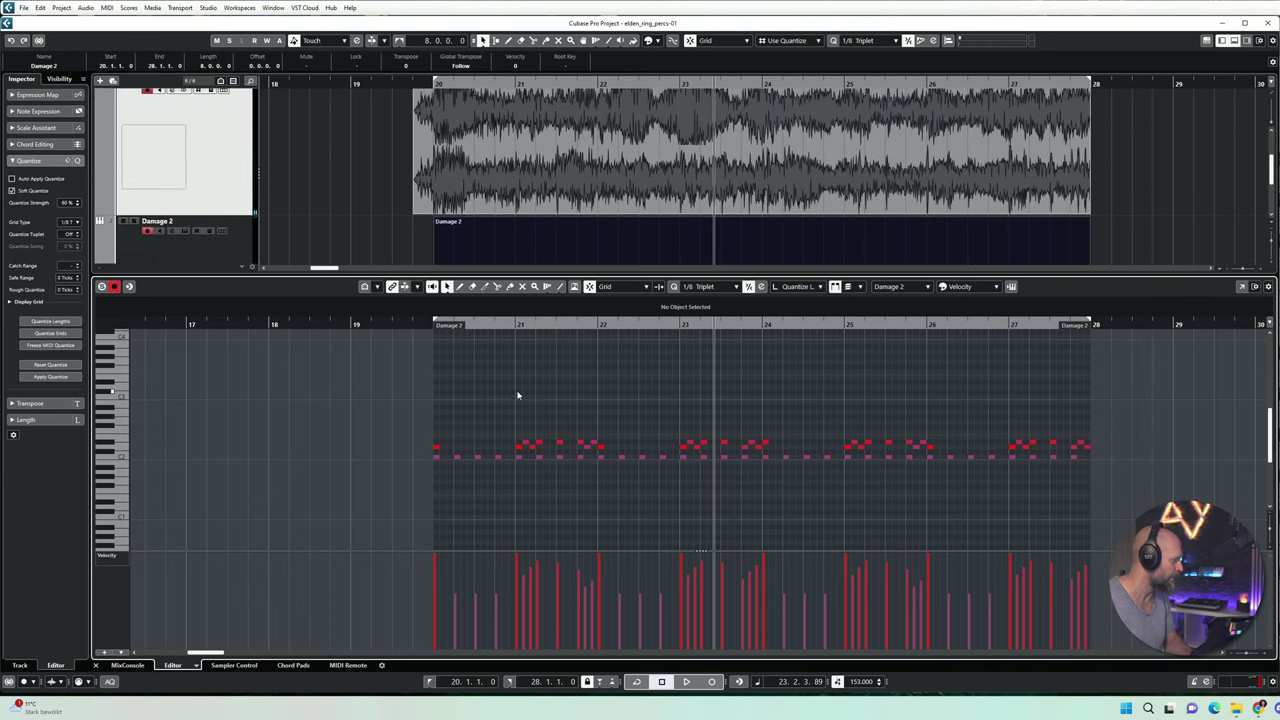
scroll(517, 395, "down", 1)
scroll(337, 180, "down", 1)
left_click(243, 228)
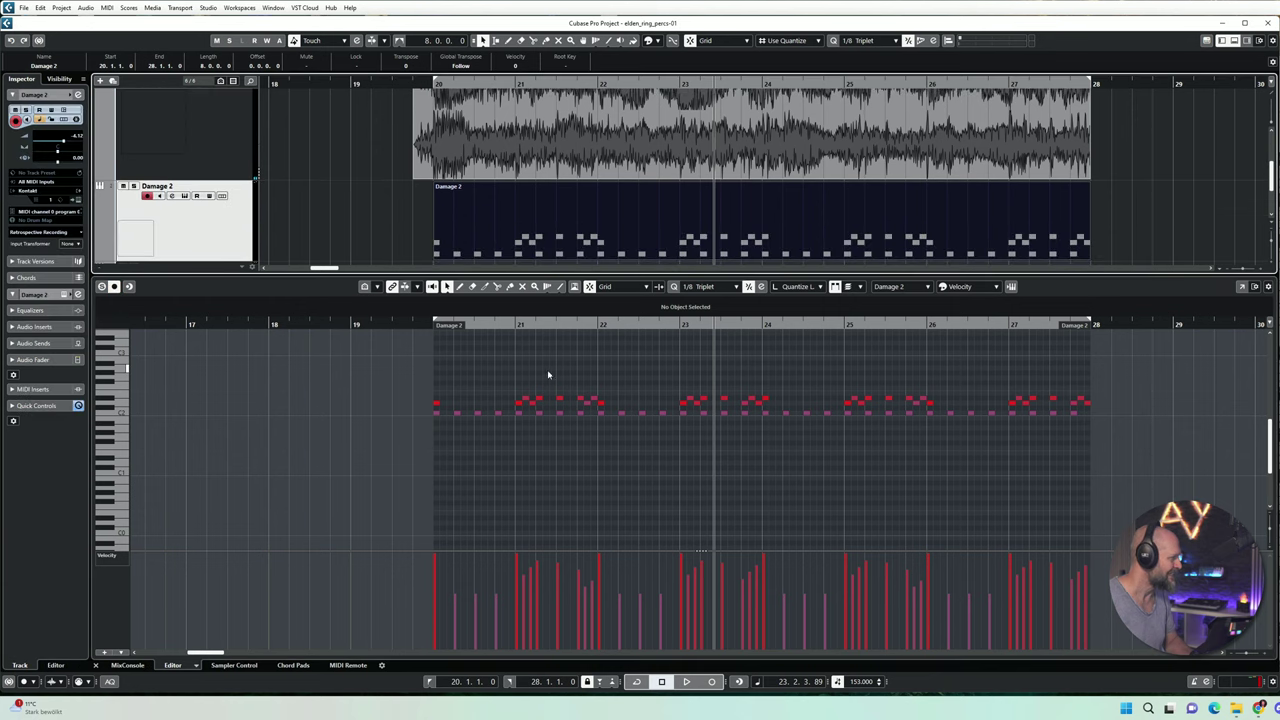
left_click(502, 366)
left_click(420, 325)
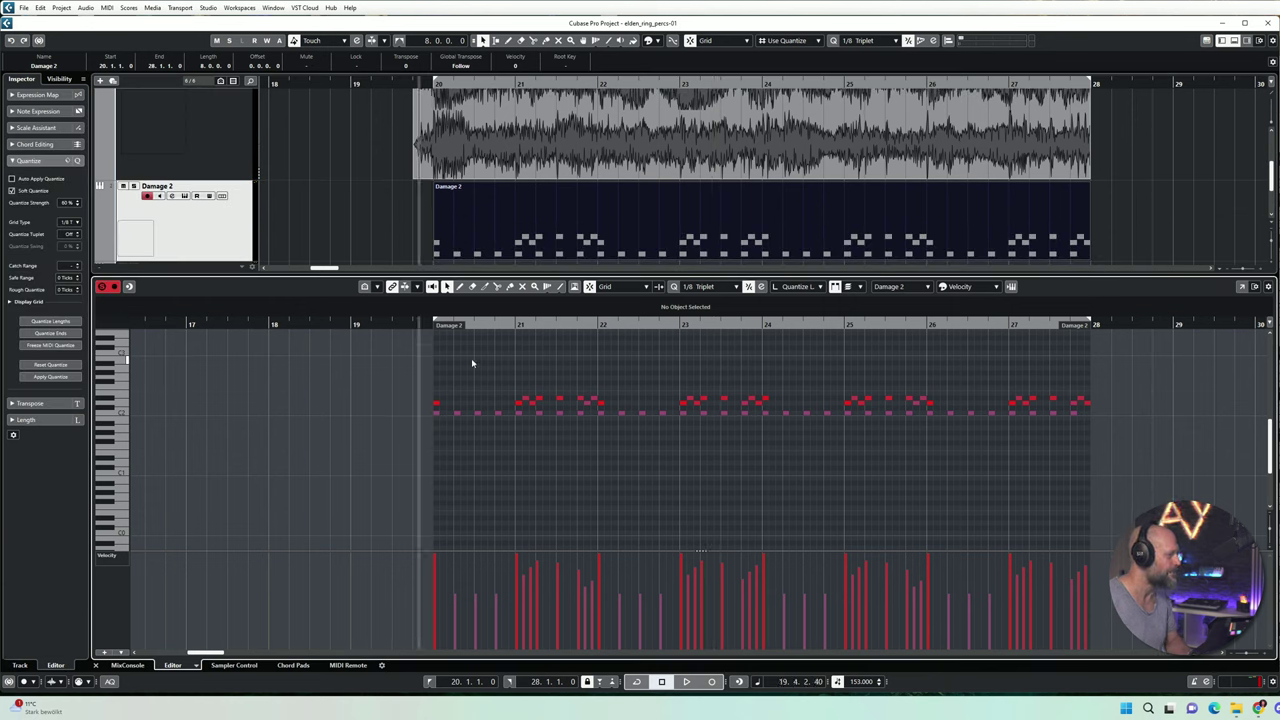
key("space")
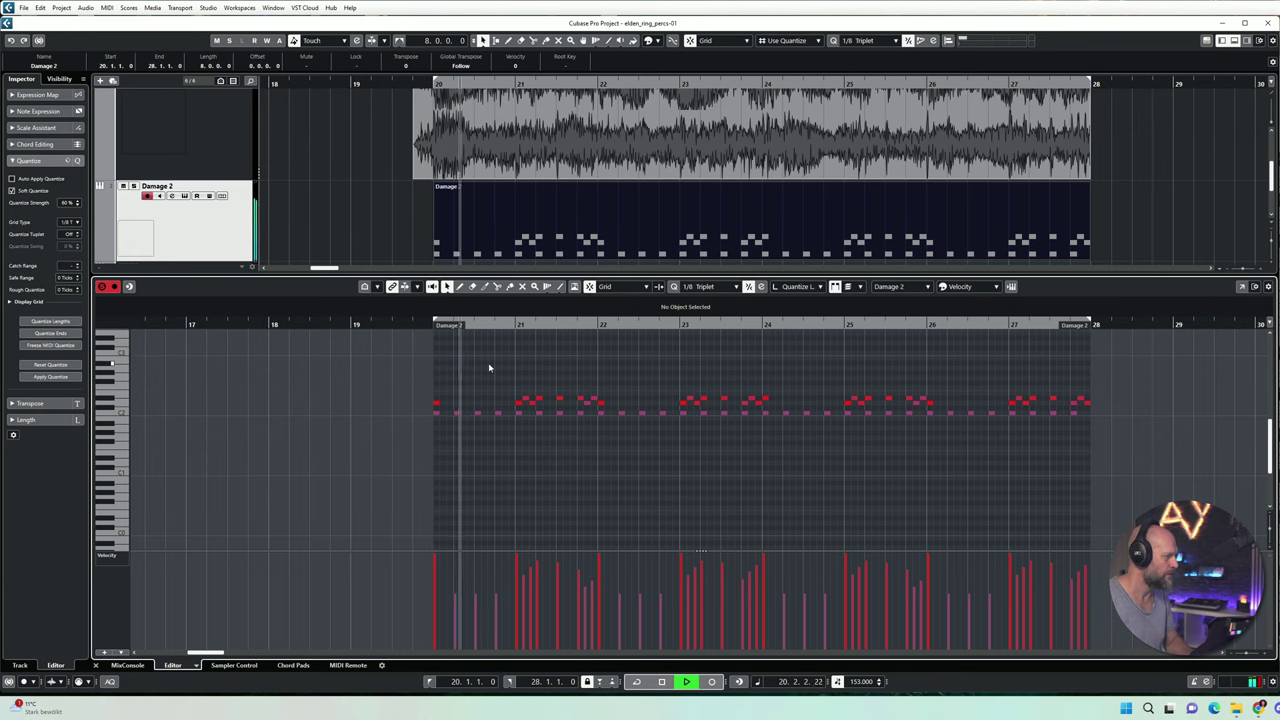
Step: Lower the velocity of all C2 notes to 57 during playback and stop after the part ends
left_click_drag(425, 417, 1086, 424)
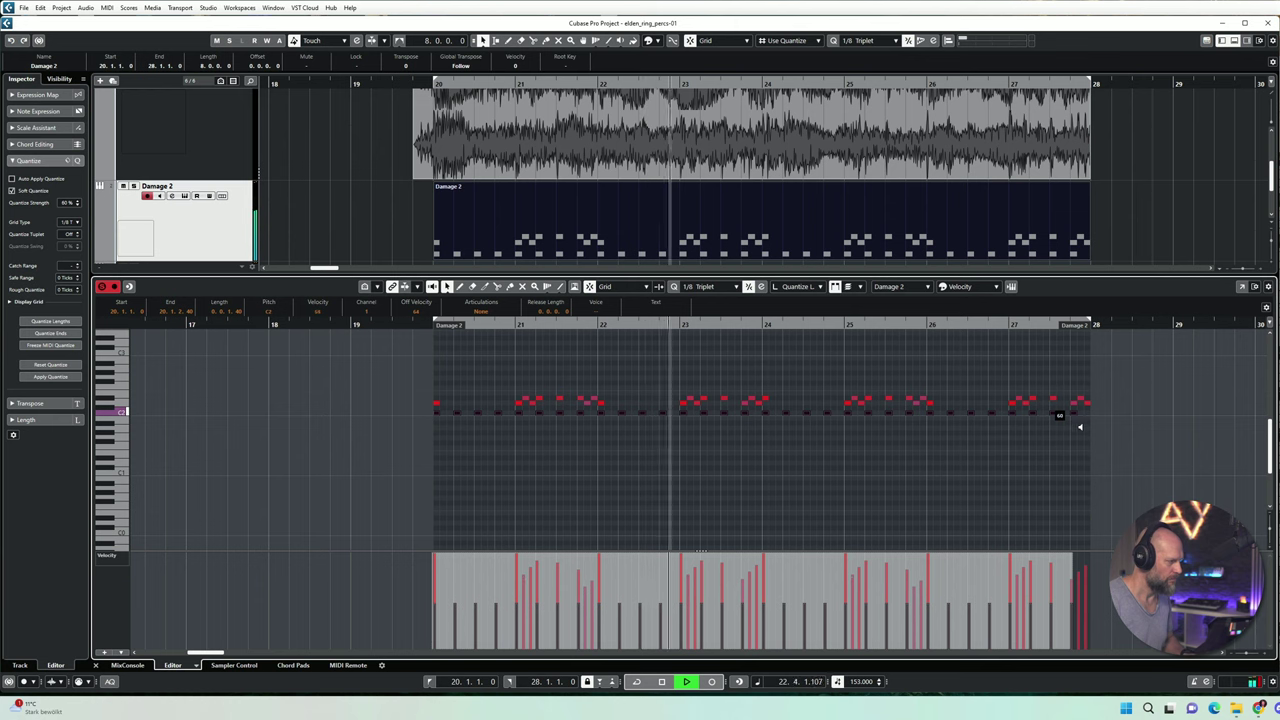
left_click(781, 452)
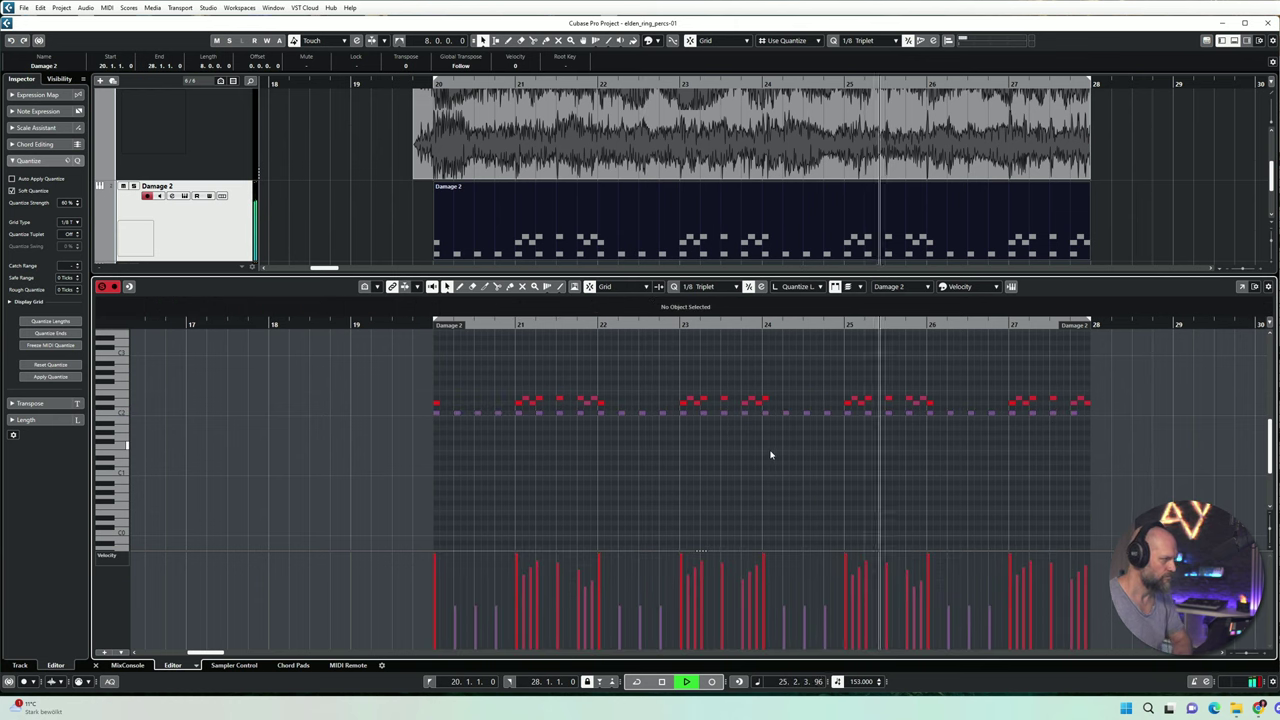
scroll(742, 469, "up", 2)
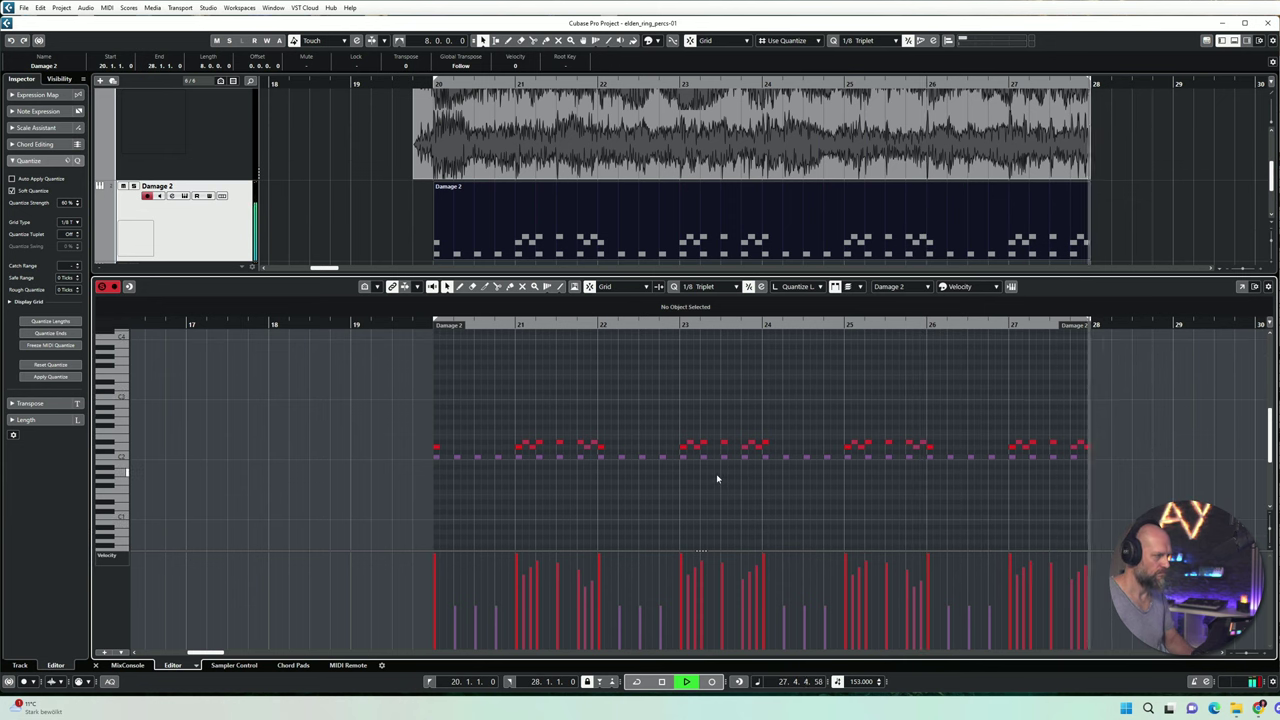
key("space")
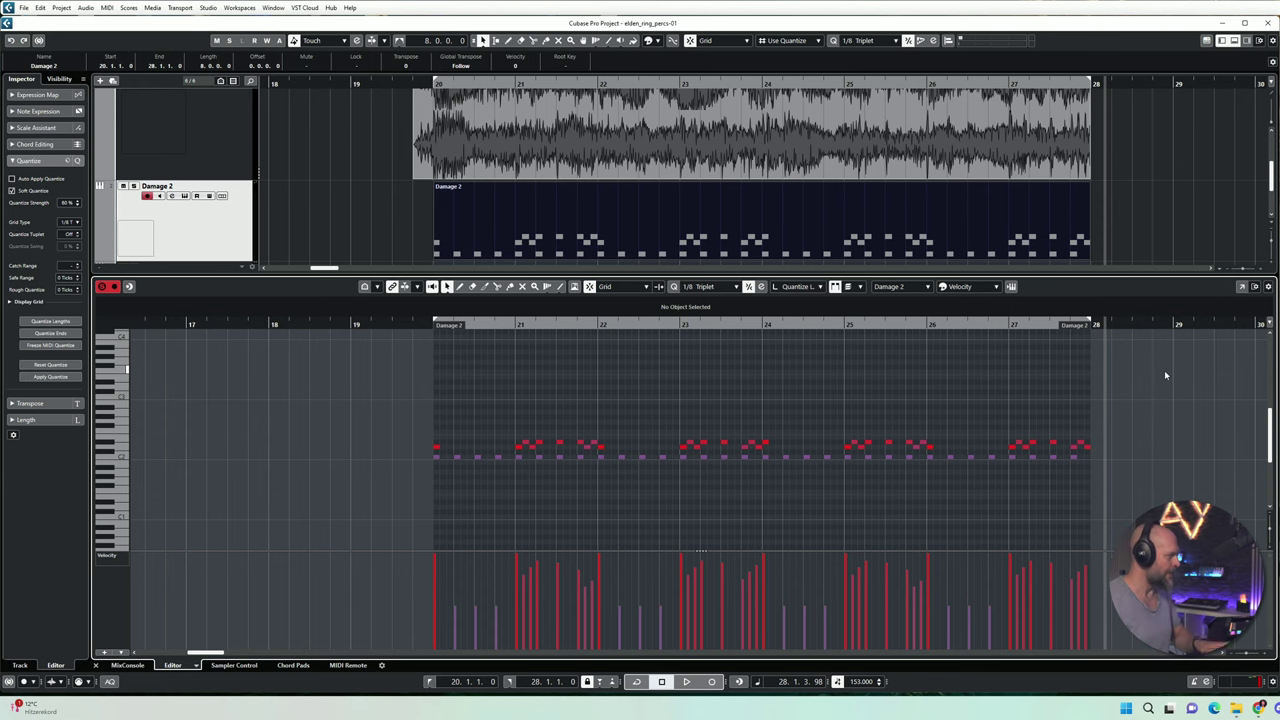
Step: Play the soloed Elden Ring Maintheme track from just before bar 20 for comparison and turn its solo off
scroll(390, 206, "up", 1)
left_click(238, 136)
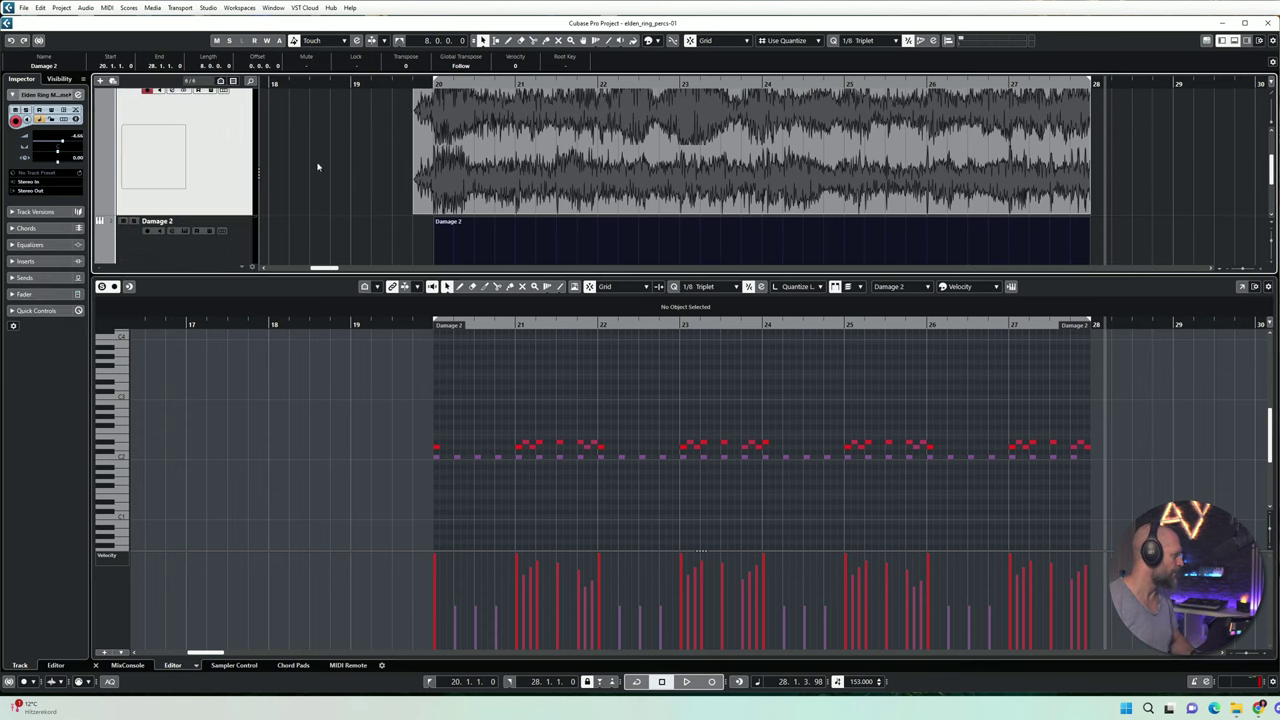
scroll(300, 165, "up", 1)
key("s")
left_click_drag(428, 87, 428, 84)
key("space")
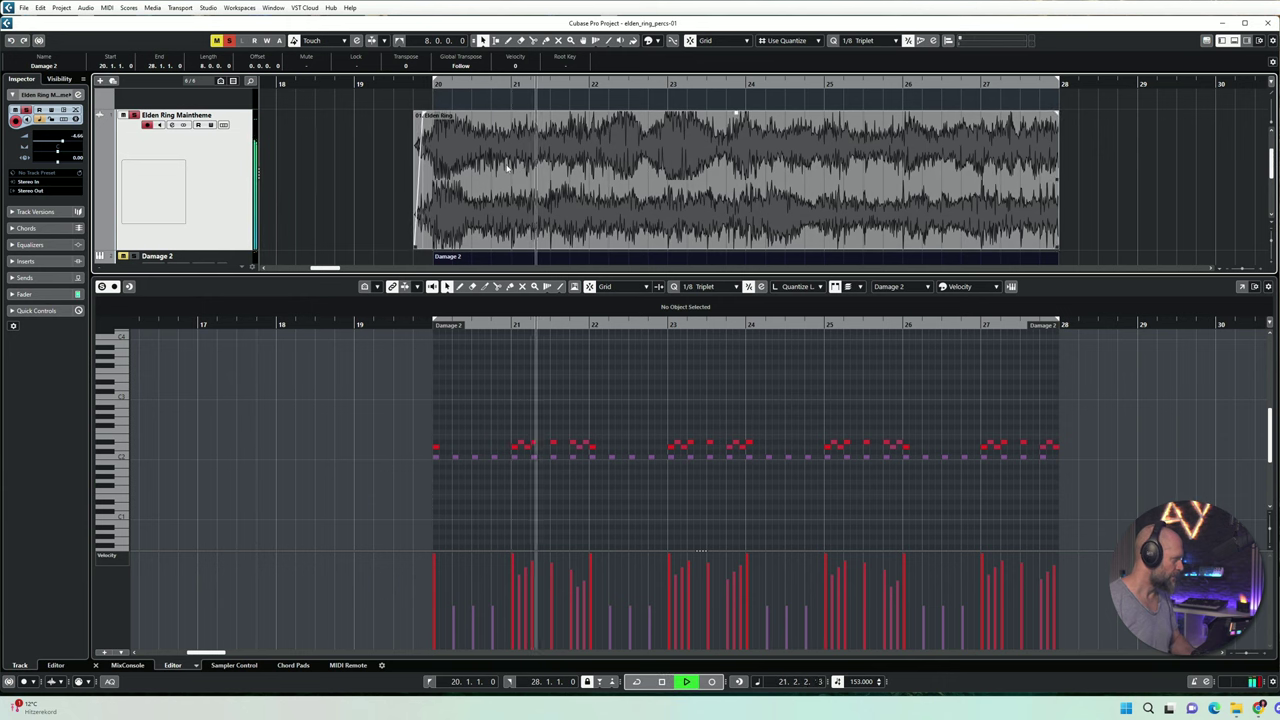
key("space")
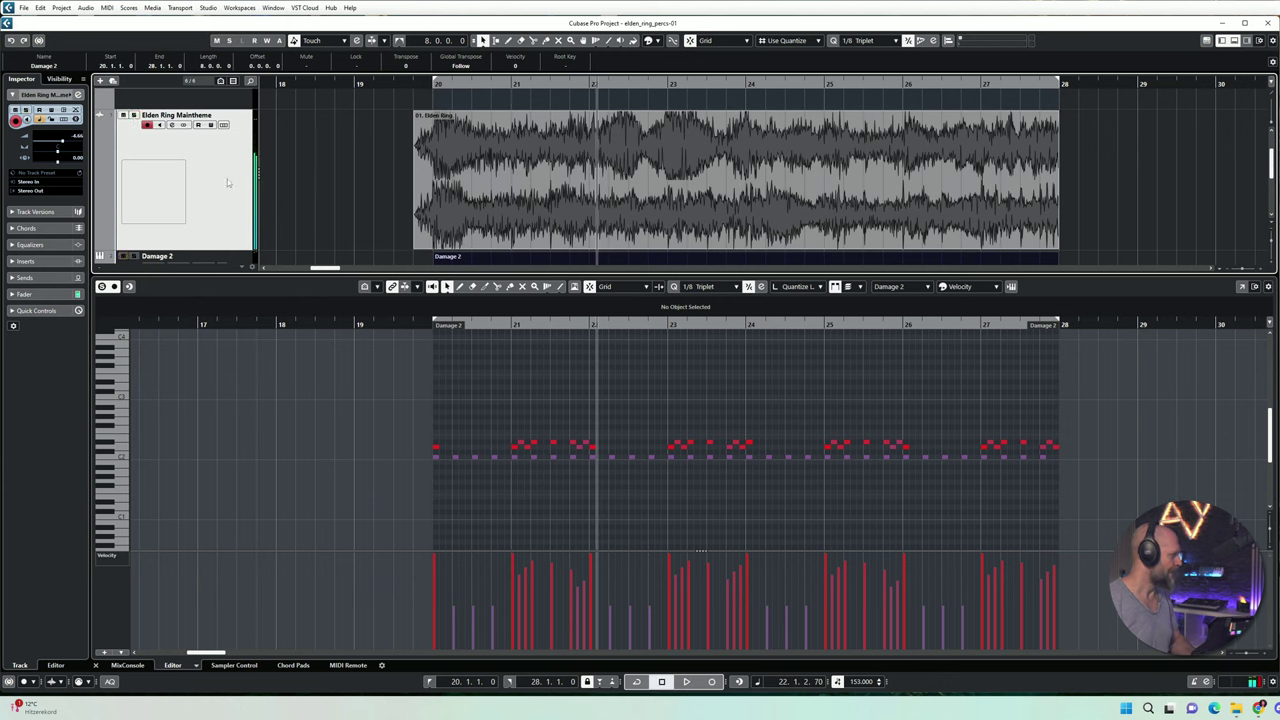
Step: Solo the Damage 2 track and play its part from just before bar 20 to about bar 22
scroll(134, 120, "down", 1)
left_click(230, 238)
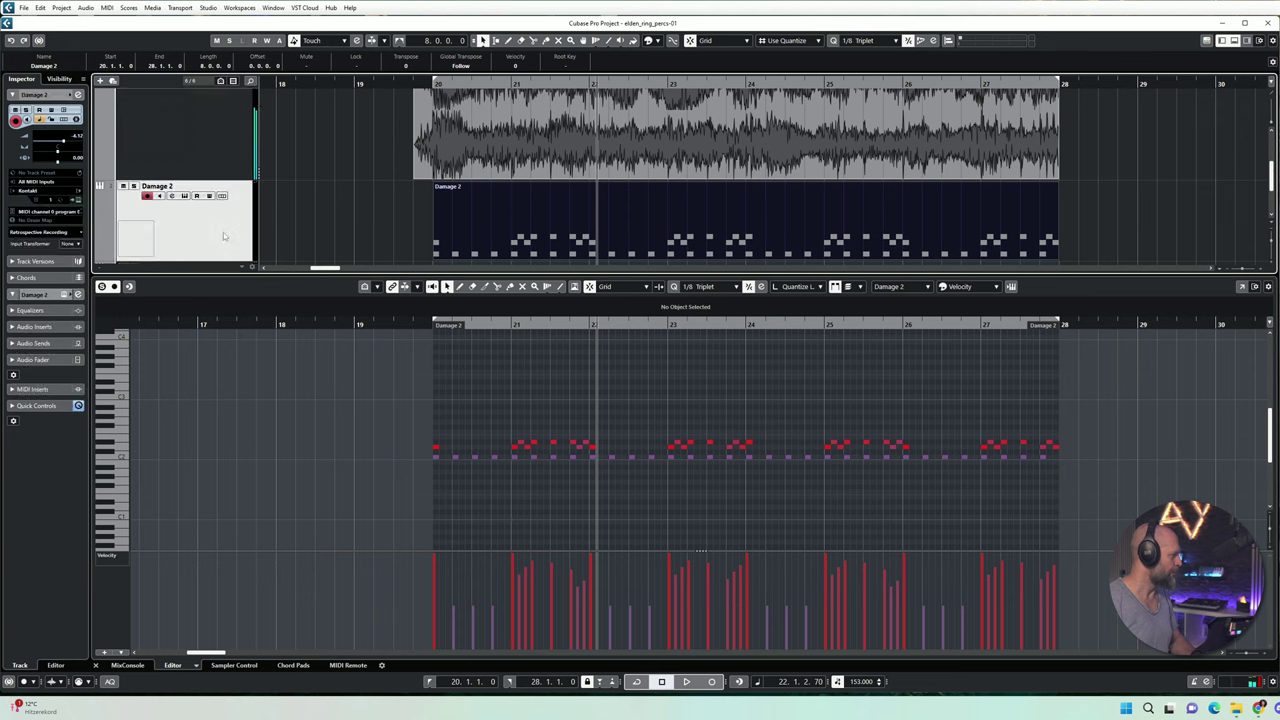
left_click(427, 328)
key("space")
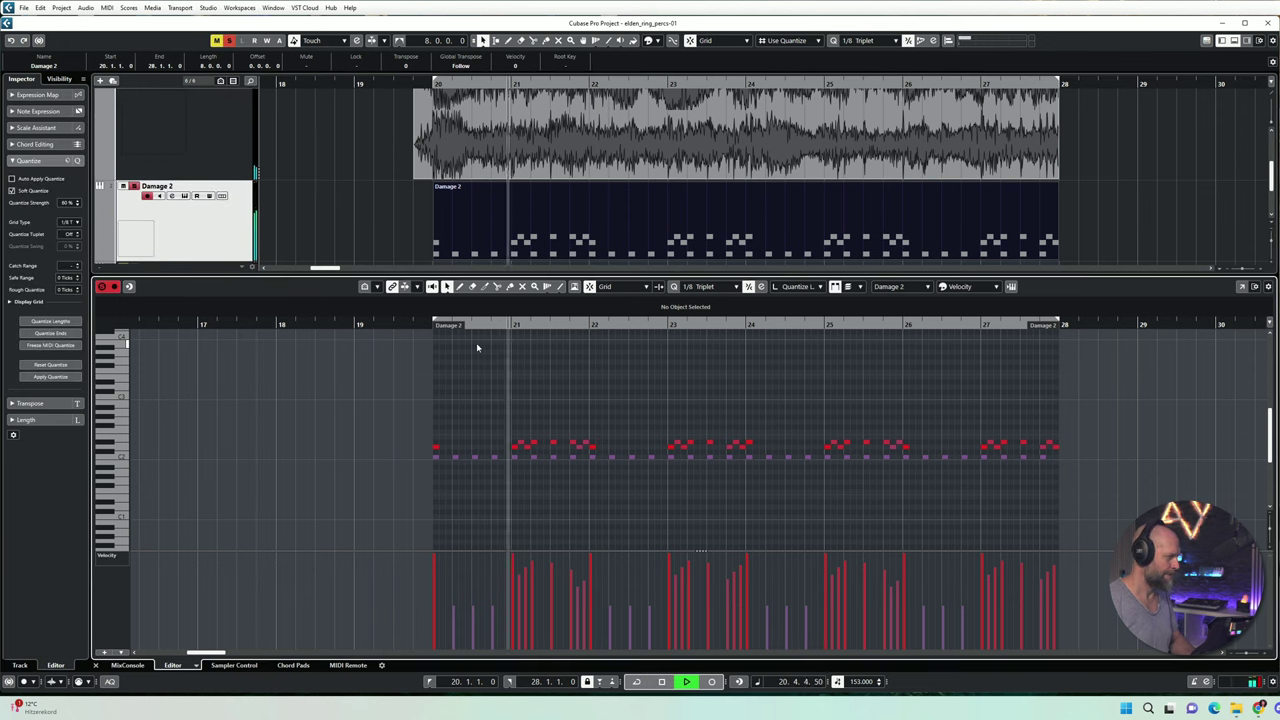
key("space")
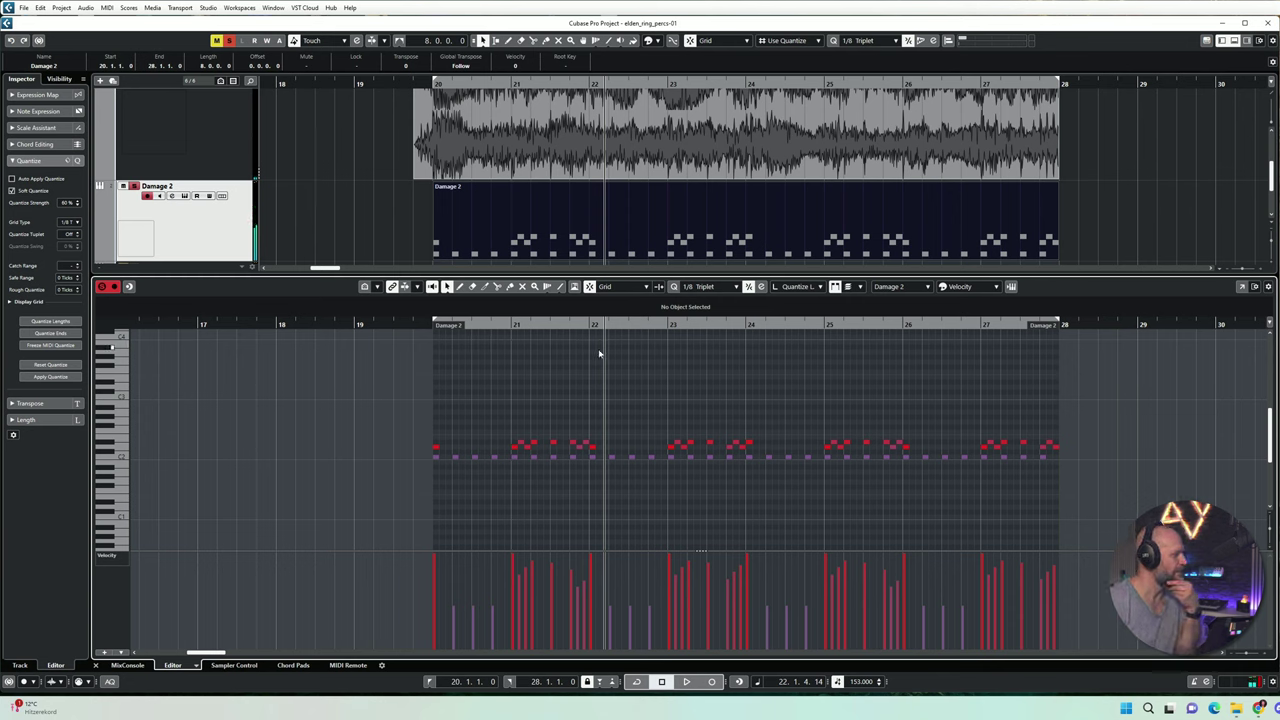
Step: Copy all D2 and D#2 hits up to E2 and F2 with lower velocities and play from bar 20
left_click_drag(957, 420, 1096, 441)
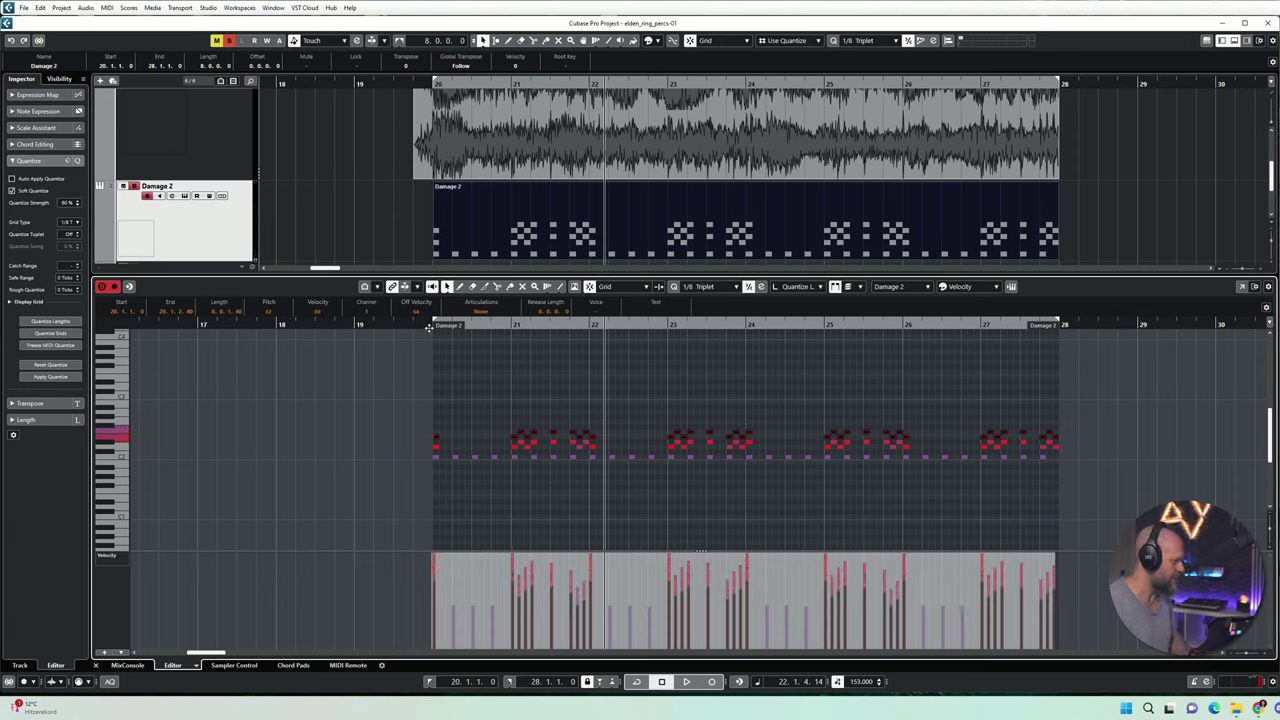
key("space")
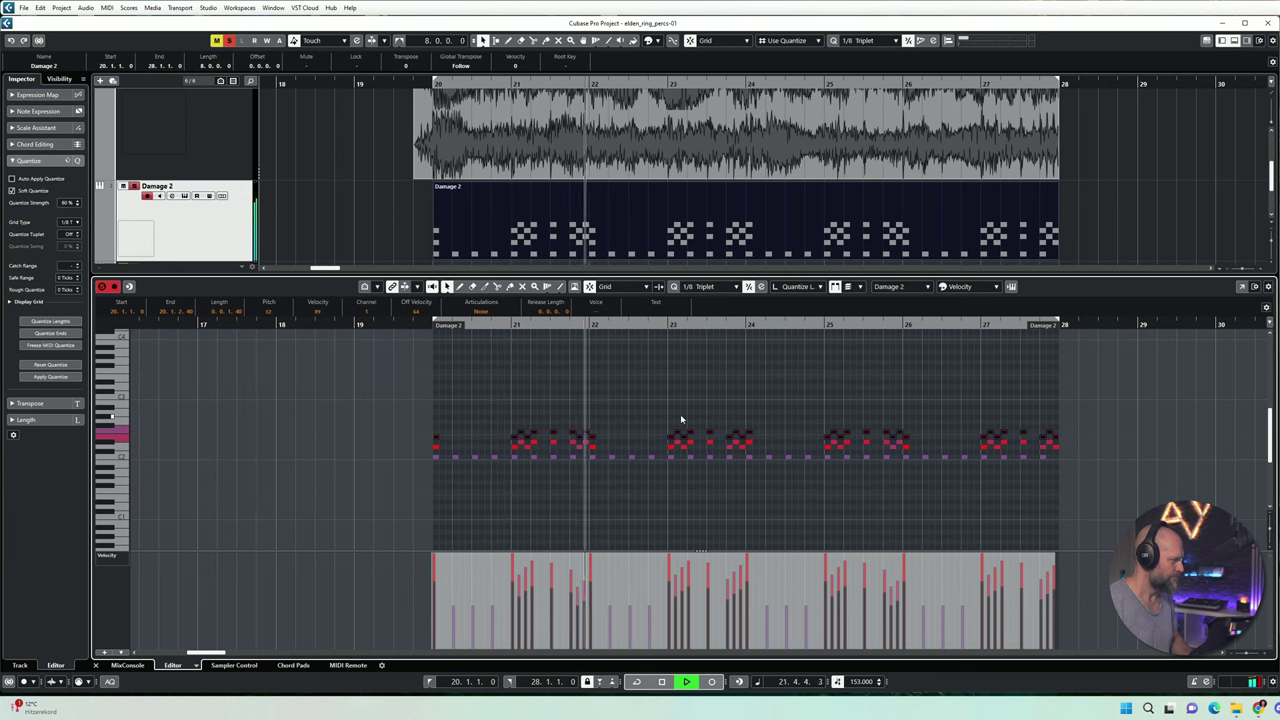
key("space")
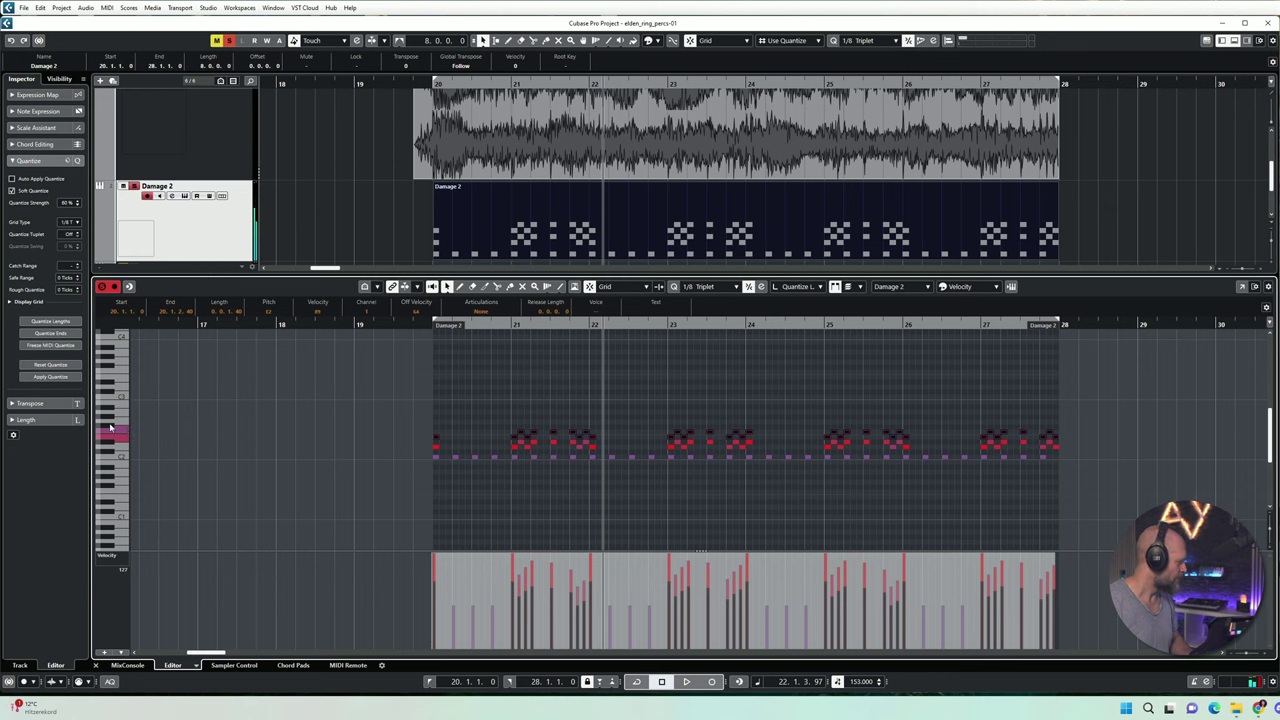
Step: Copy the E2 and F2 layer up to F#2 and G2 and play the part from bar 20
left_click_drag(366, 403, 1163, 436)
left_click_drag(438, 437, 438, 426, "alt")
left_click(426, 324)
key("space")
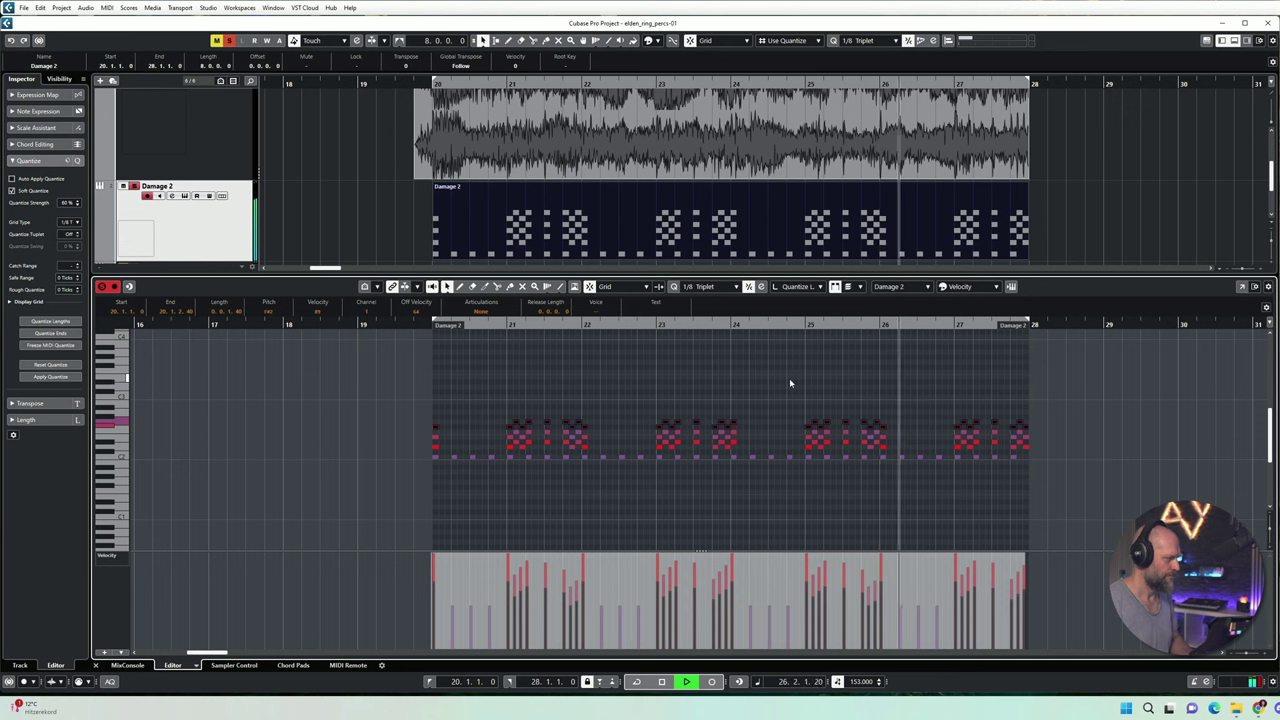
left_click(826, 373)
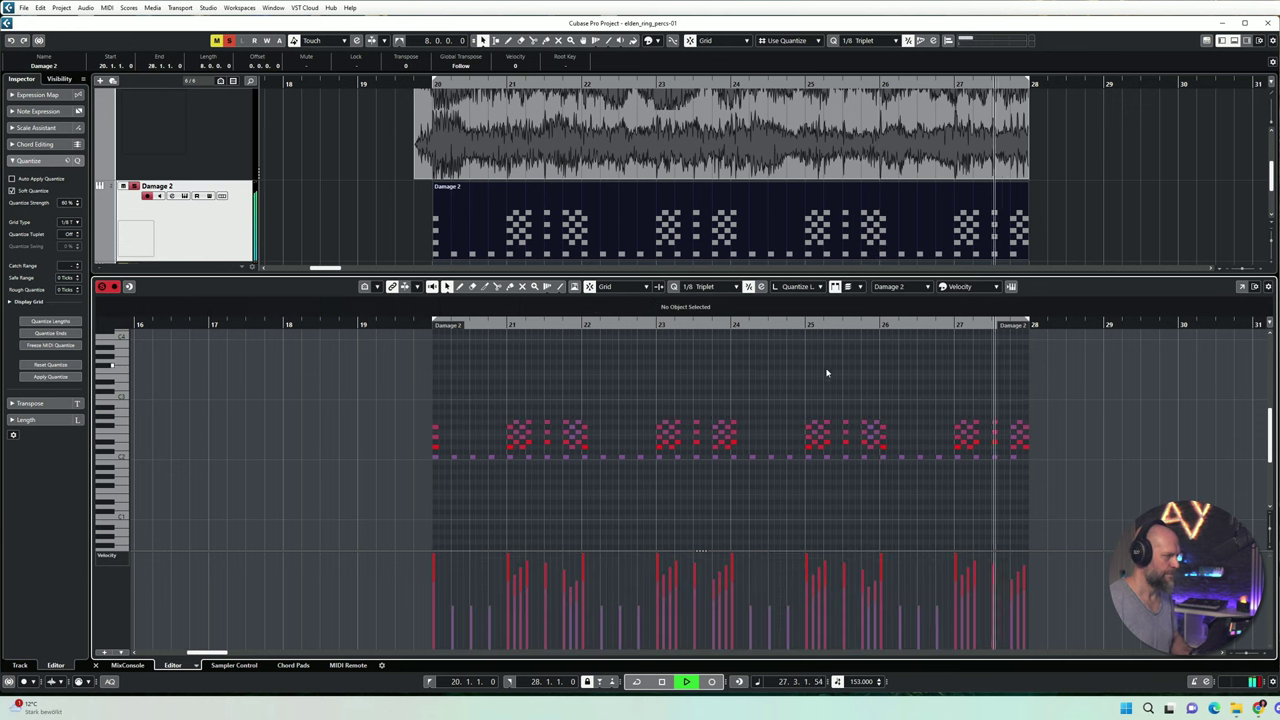
key("space")
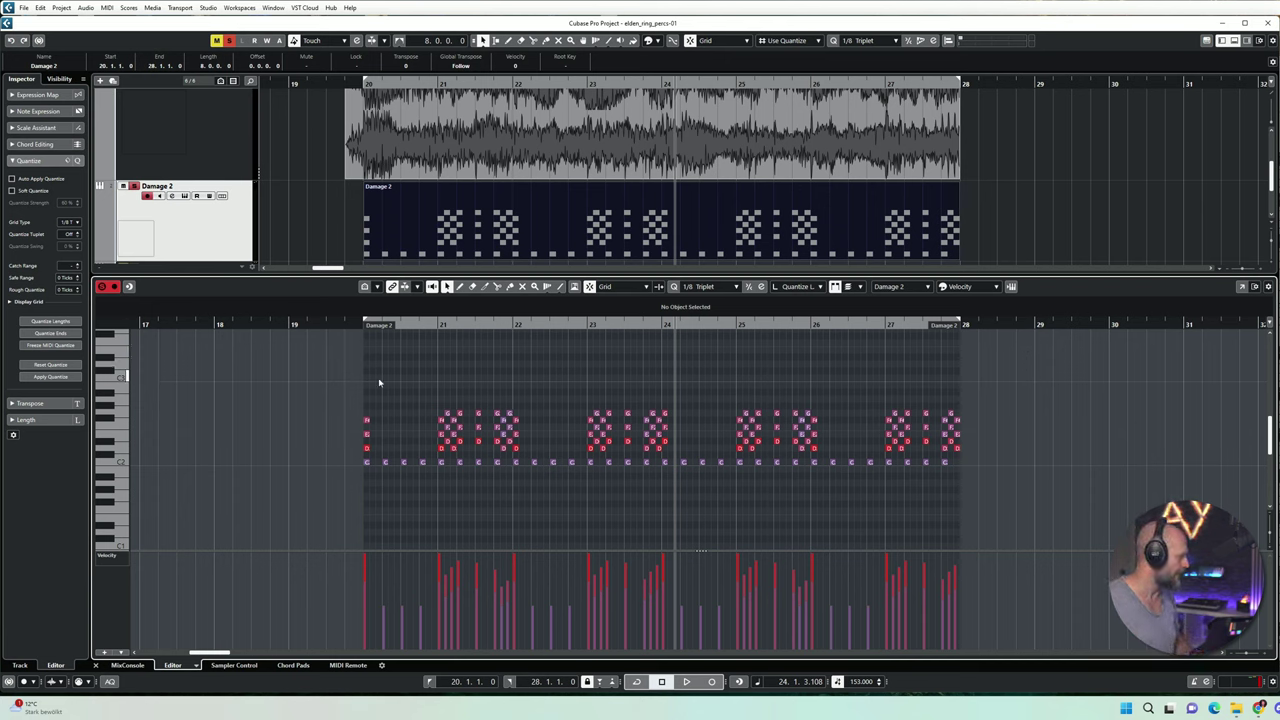
Step: Select all hits after the bar 20 downbeat, turn off Soft Quantize and set Rough Quantize to 12 ticks
left_click_drag(381, 376, 988, 496)
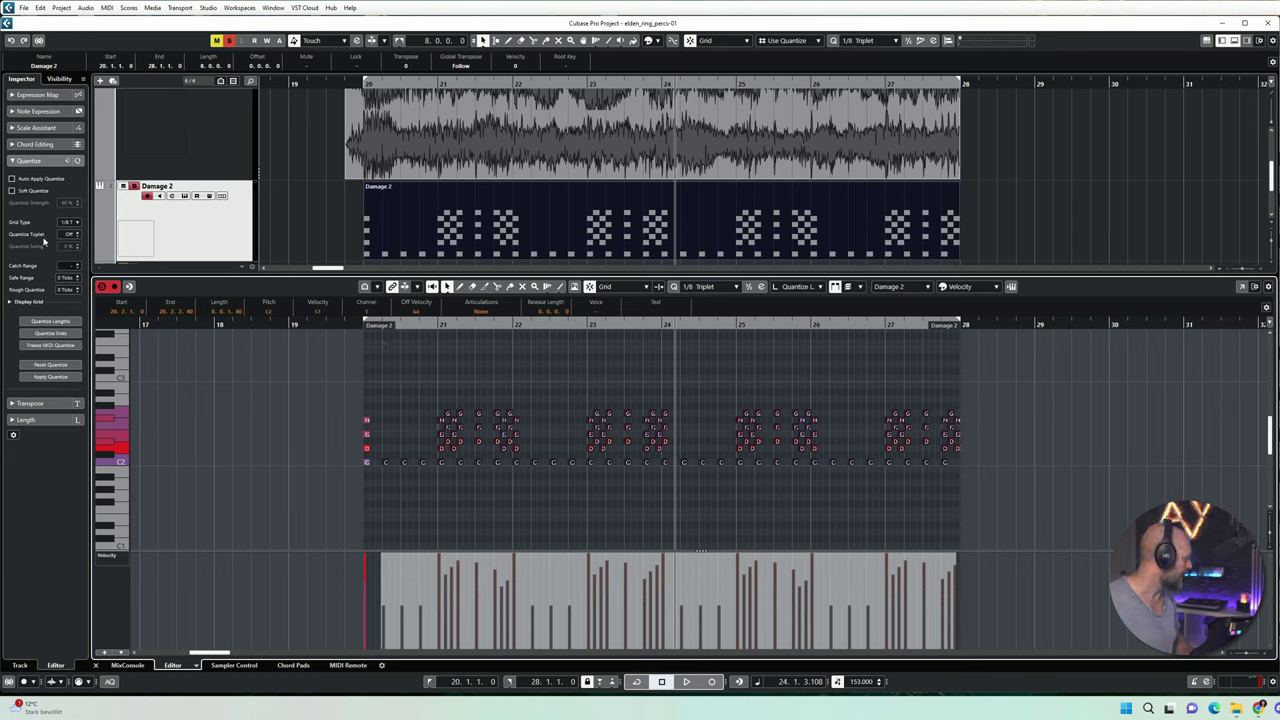
left_click(12, 190)
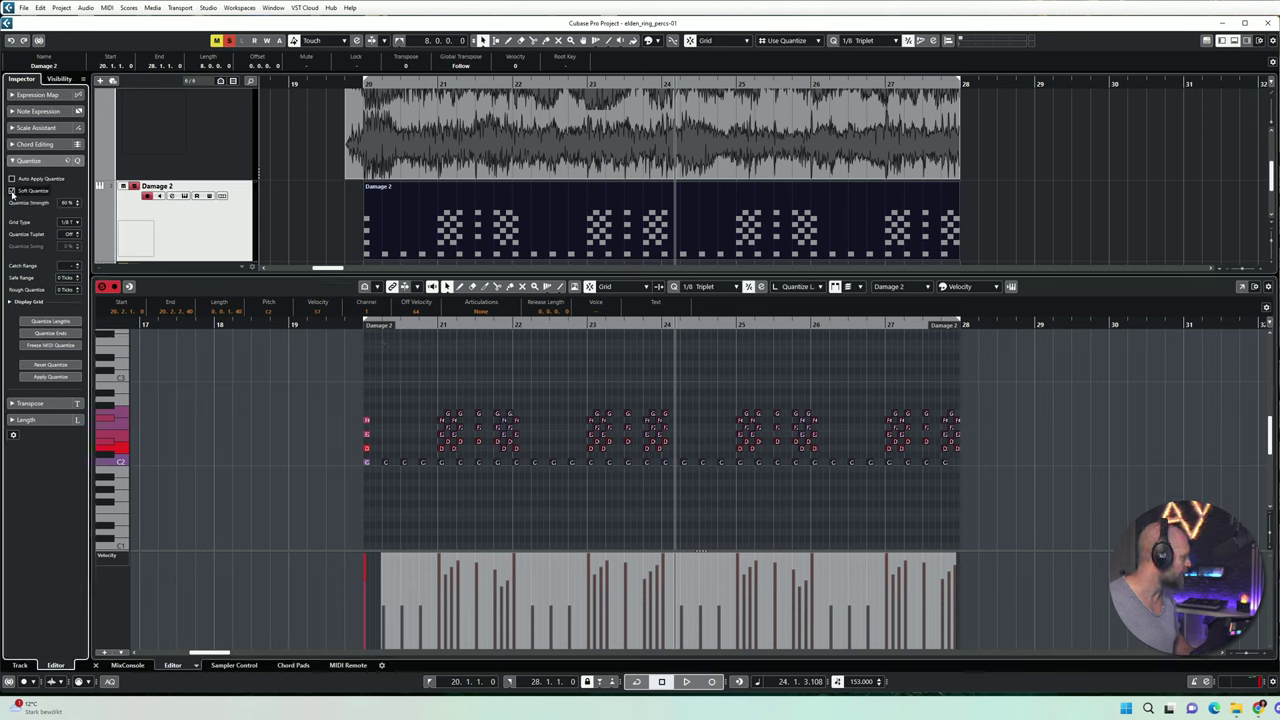
left_click(12, 190)
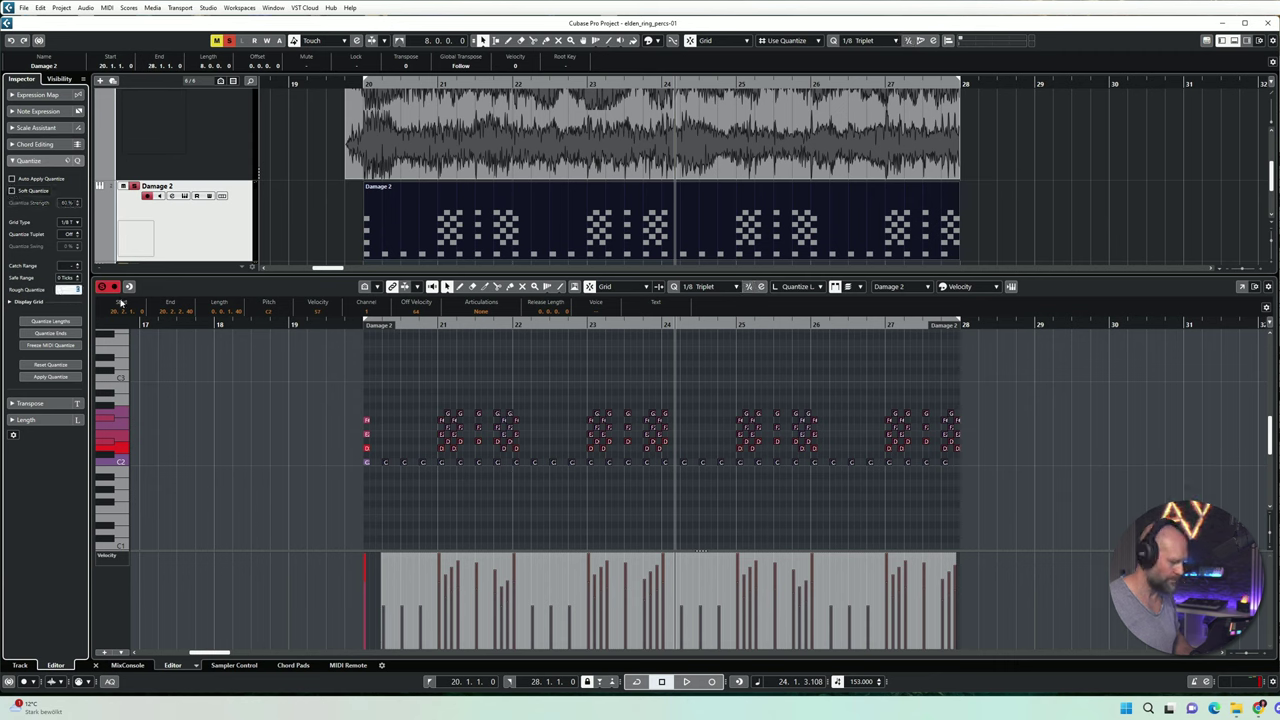
key("Return")
left_click(428, 395)
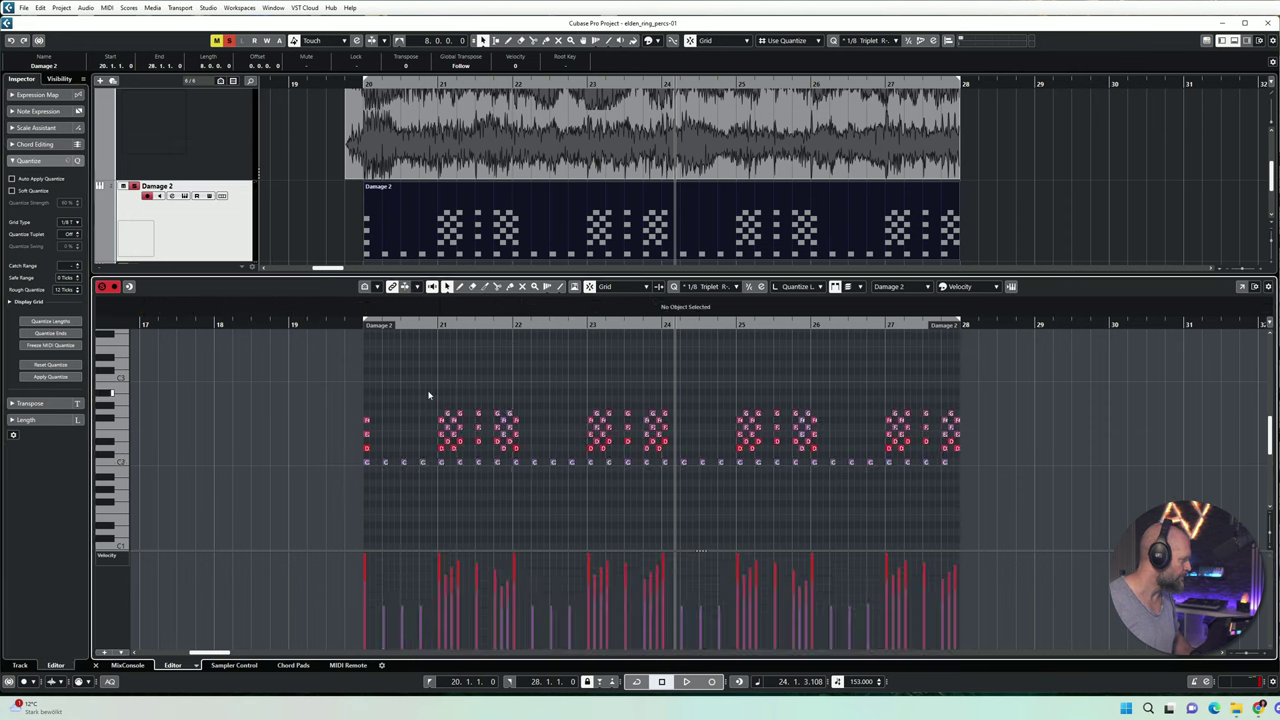
Step: Quantize all hits after the bar 20 downbeat with the rough setting, playing from just before bar 23 before and after
left_click_drag(381, 384, 1007, 493)
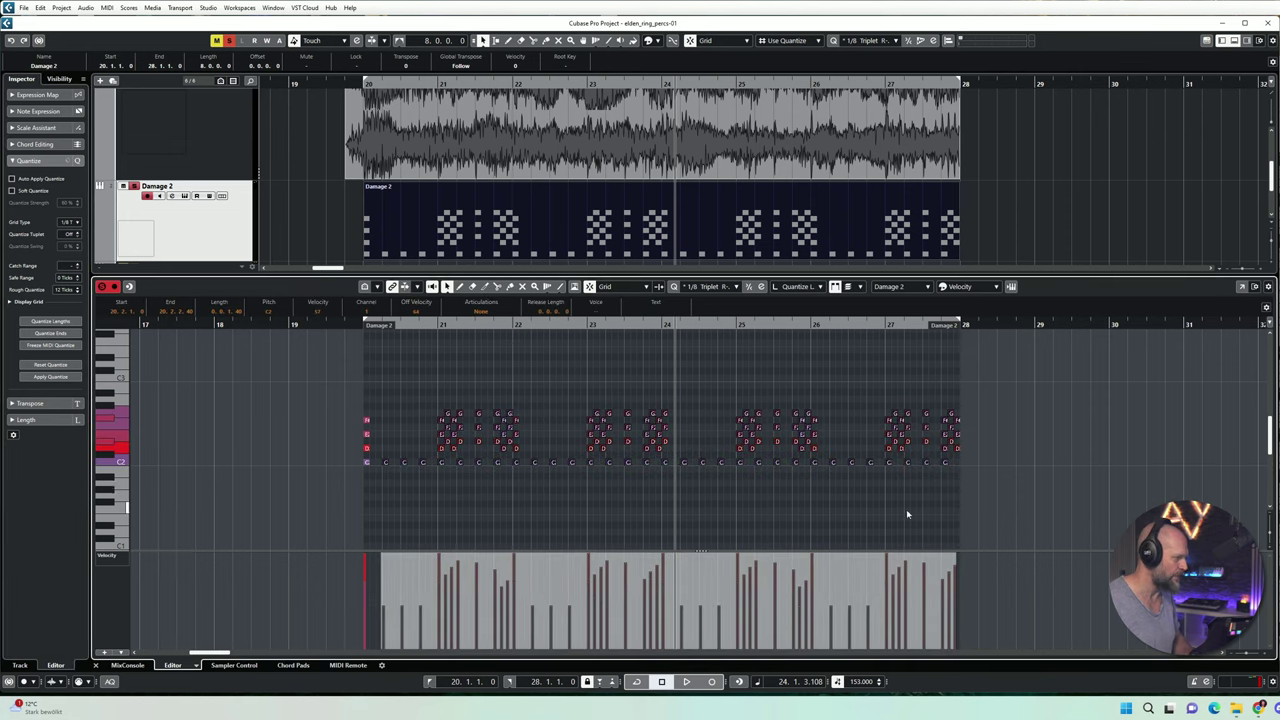
left_click(585, 330)
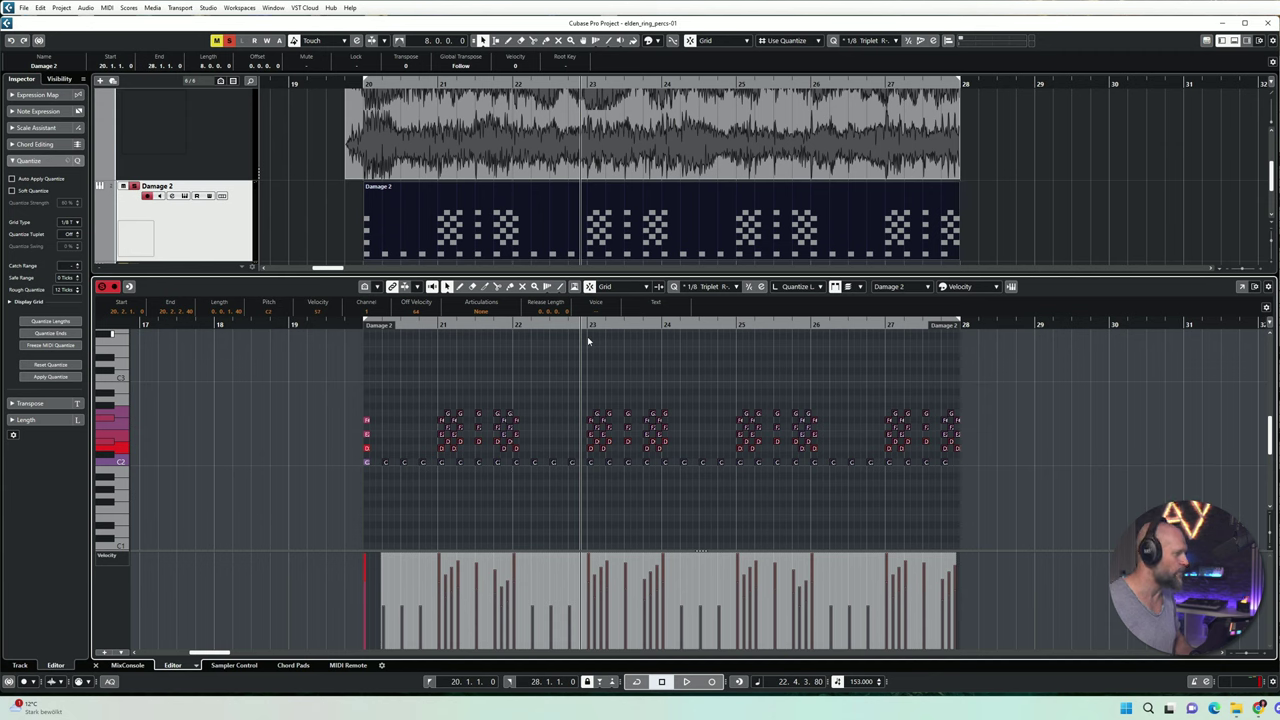
key("space")
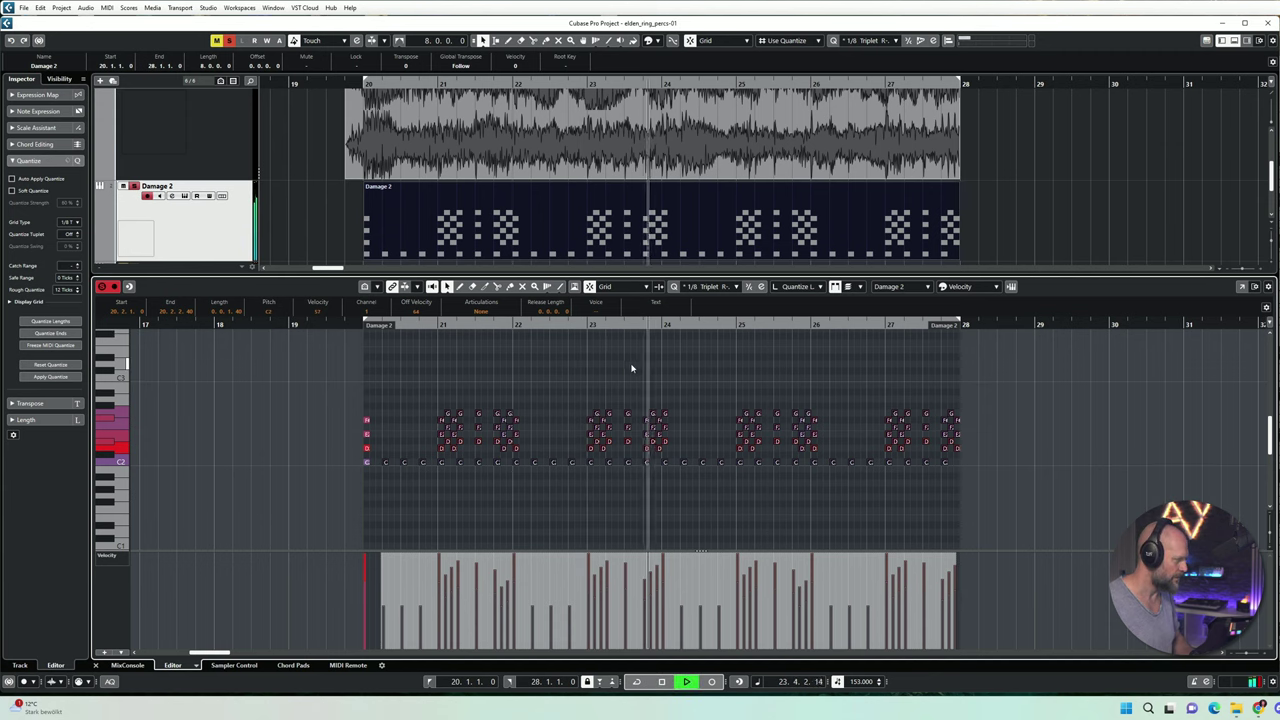
key("space")
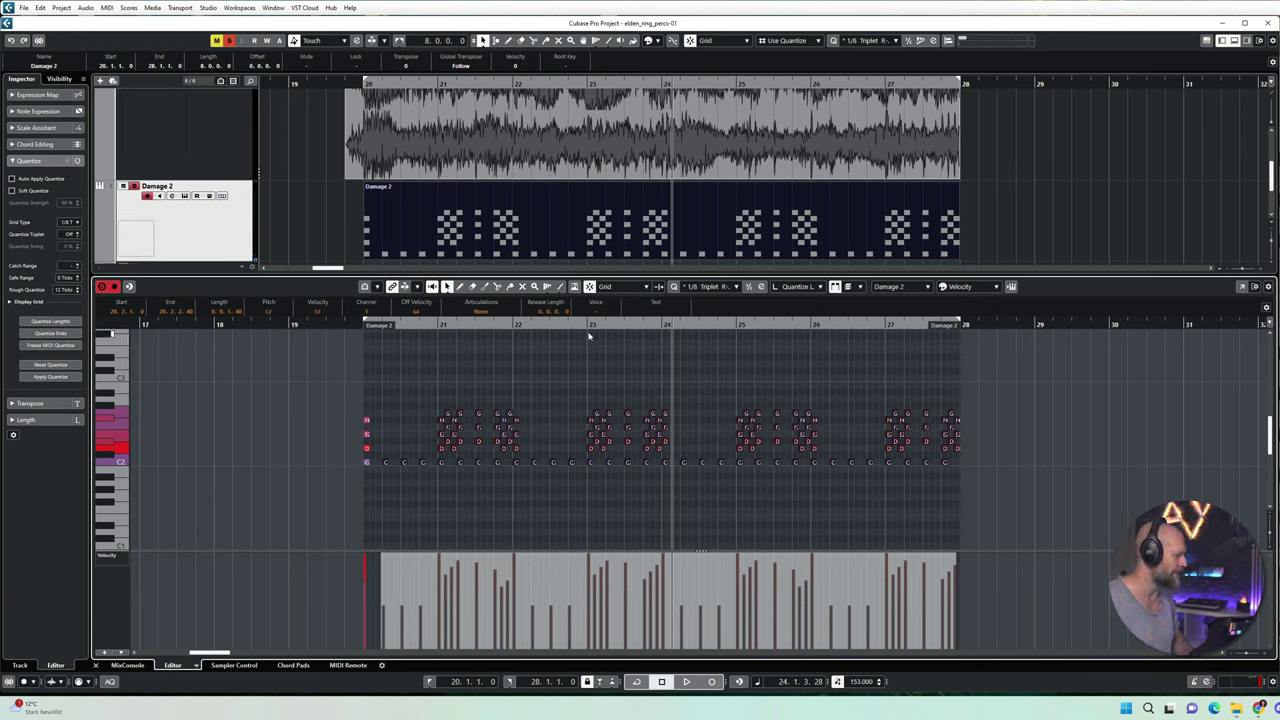
key("space")
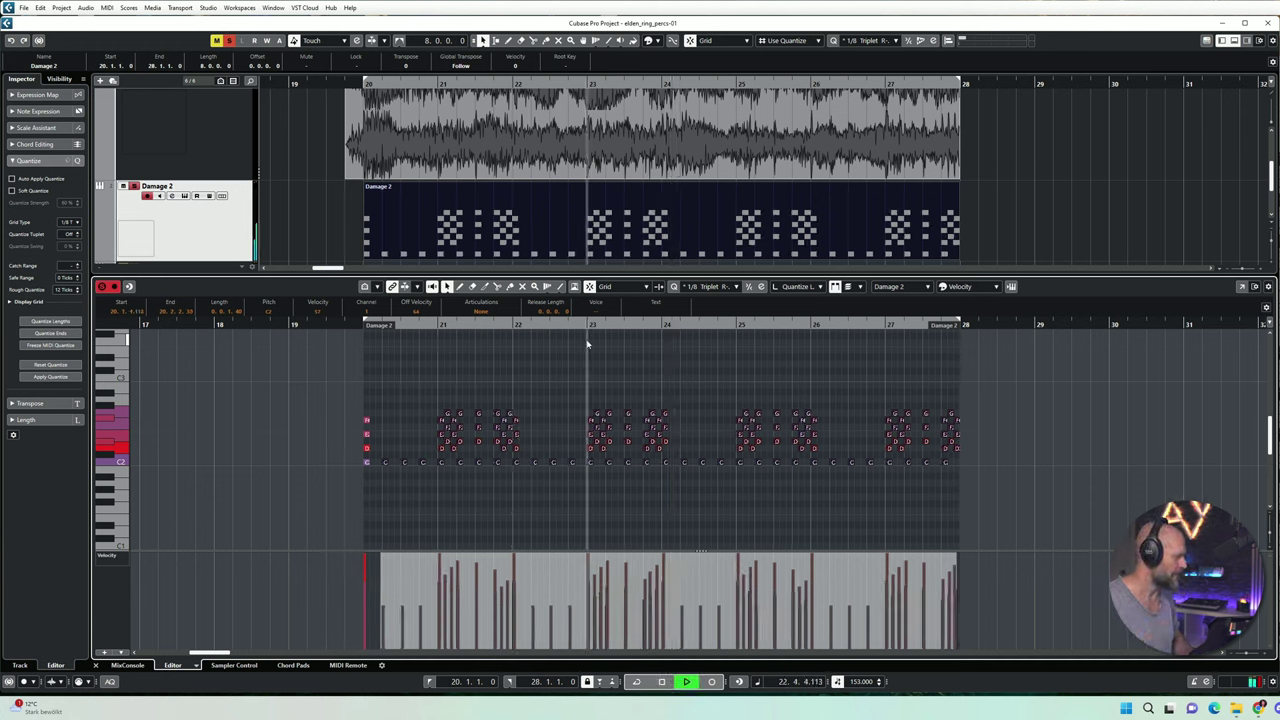
key("space")
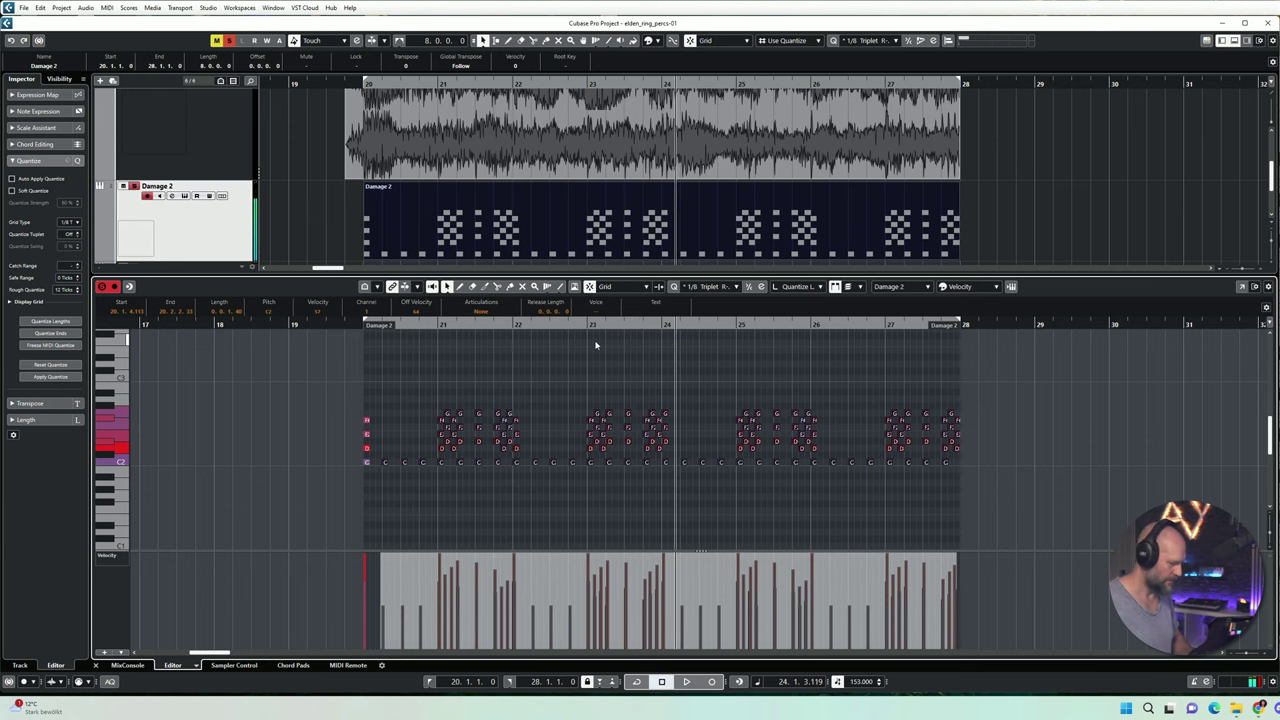
Step: Quantize the selected Damage 2 hits once more, play the passage around bar 23, and undo the extra quantizing
key("q")
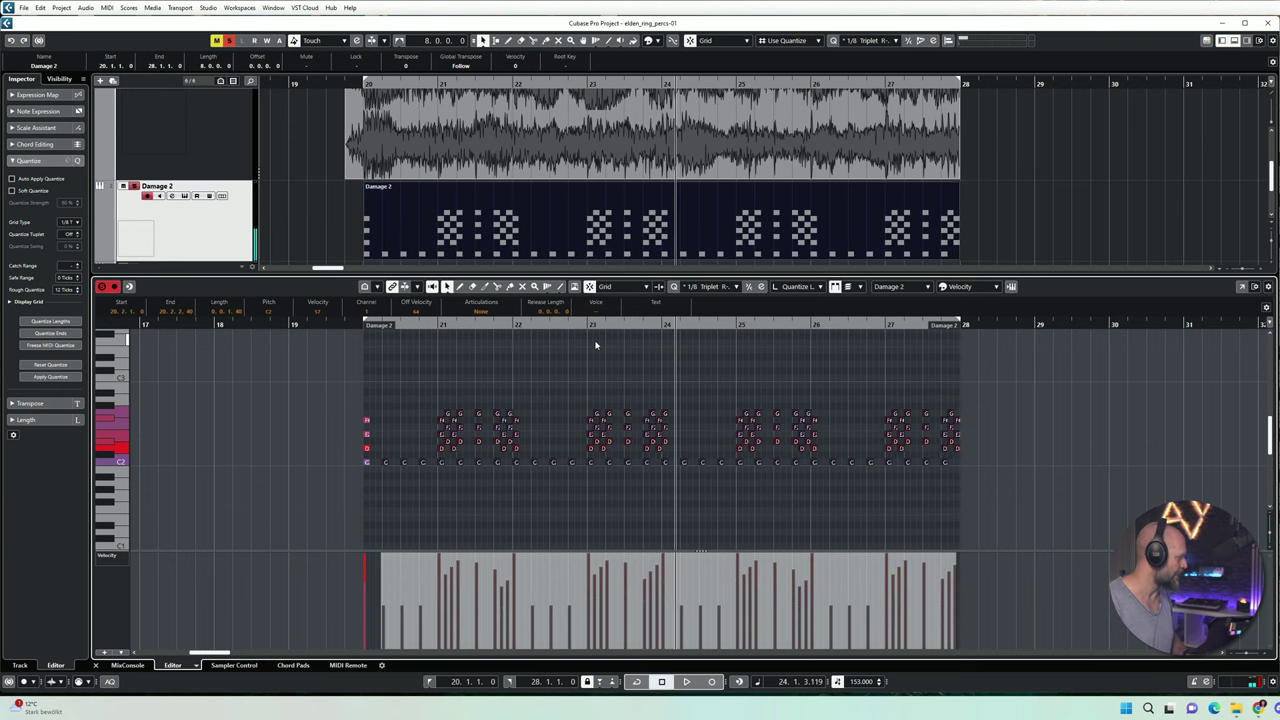
key("space")
key("h")
key("h")
key("h")
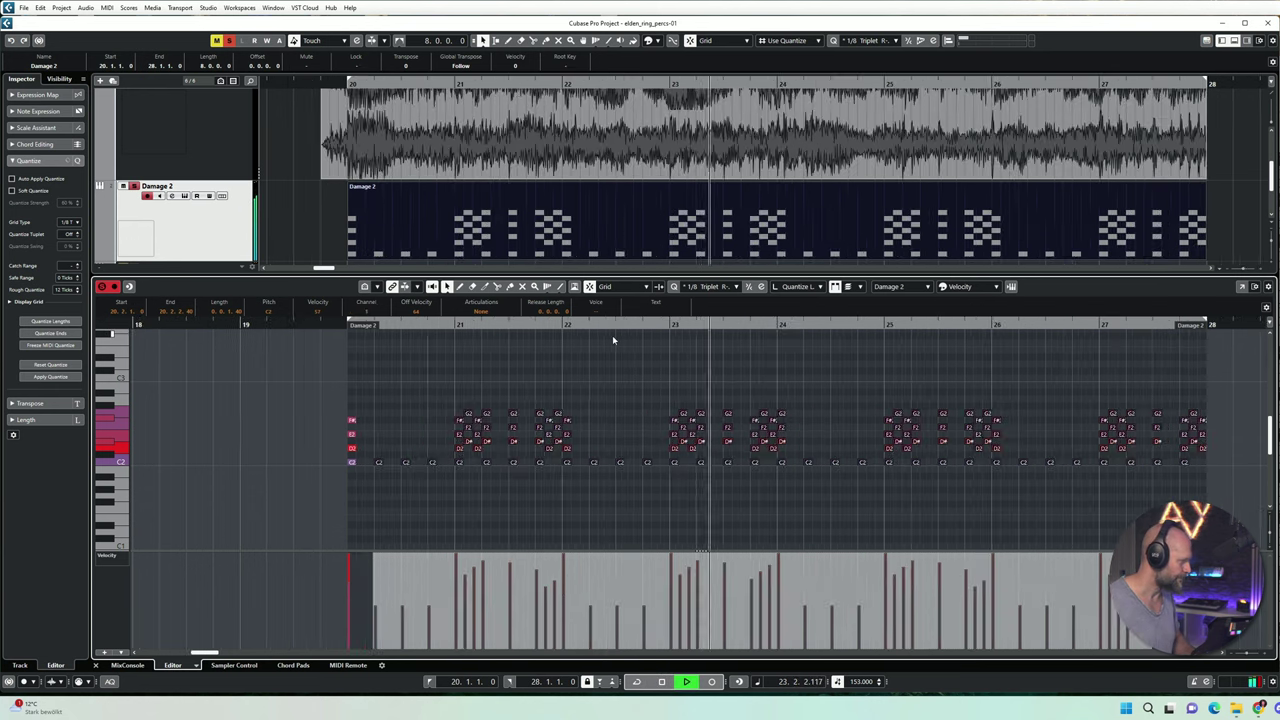
key("h")
key("space")
left_click_drag(481, 376, 818, 496)
key("ctrl+z")
Step: Play the roughly quantized part around bar 23 and again from just before bar 20
left_click(484, 327)
key("space")
key("g")
key("g")
key("g")
key("g")
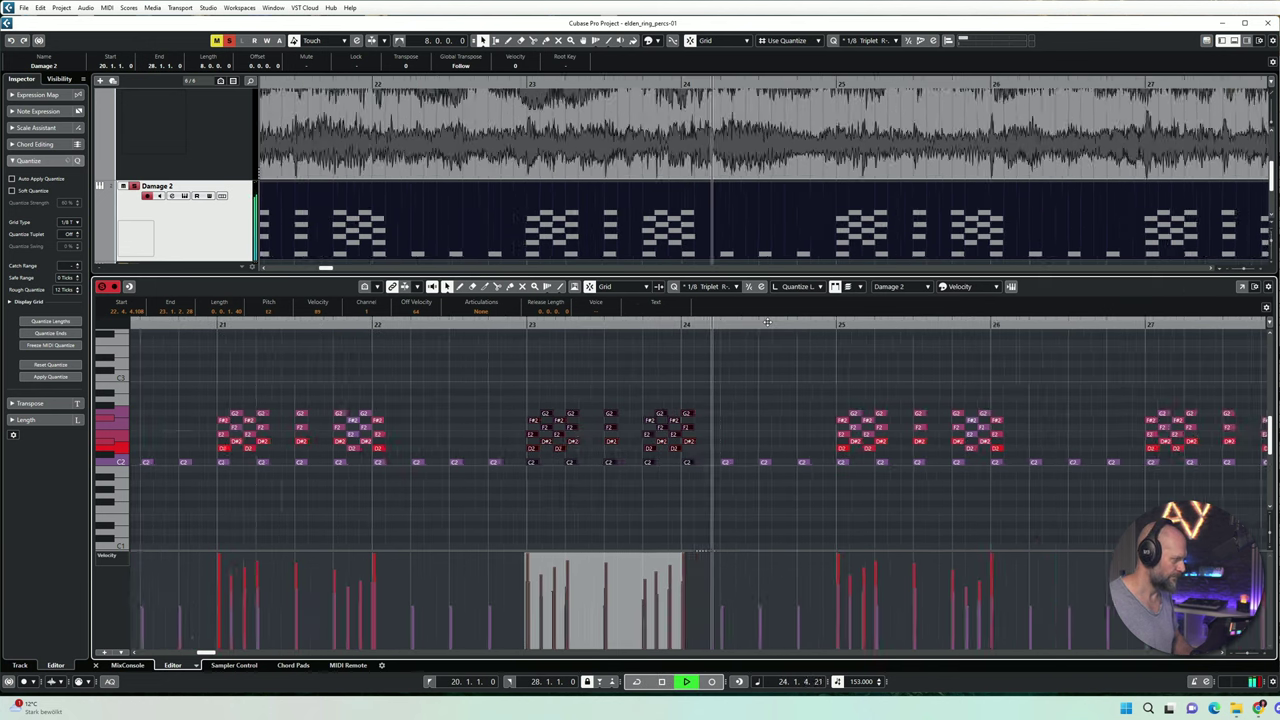
key("space")
left_click(300, 324)
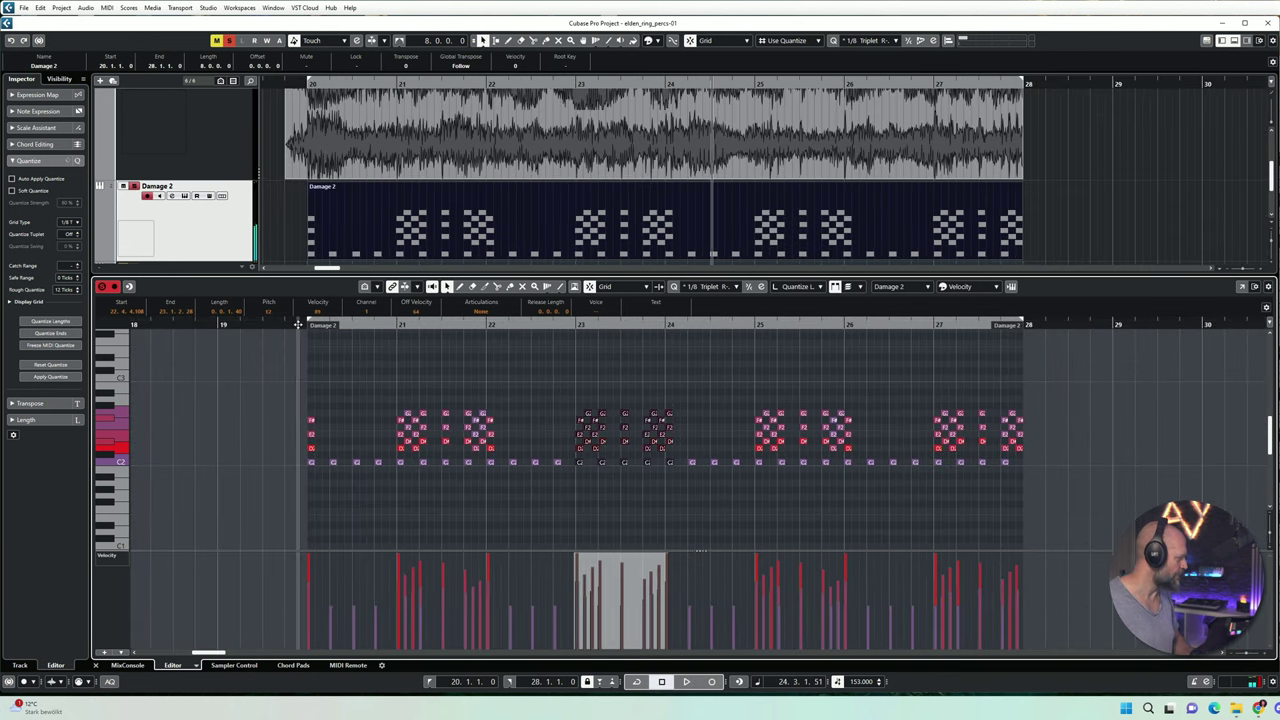
key("space")
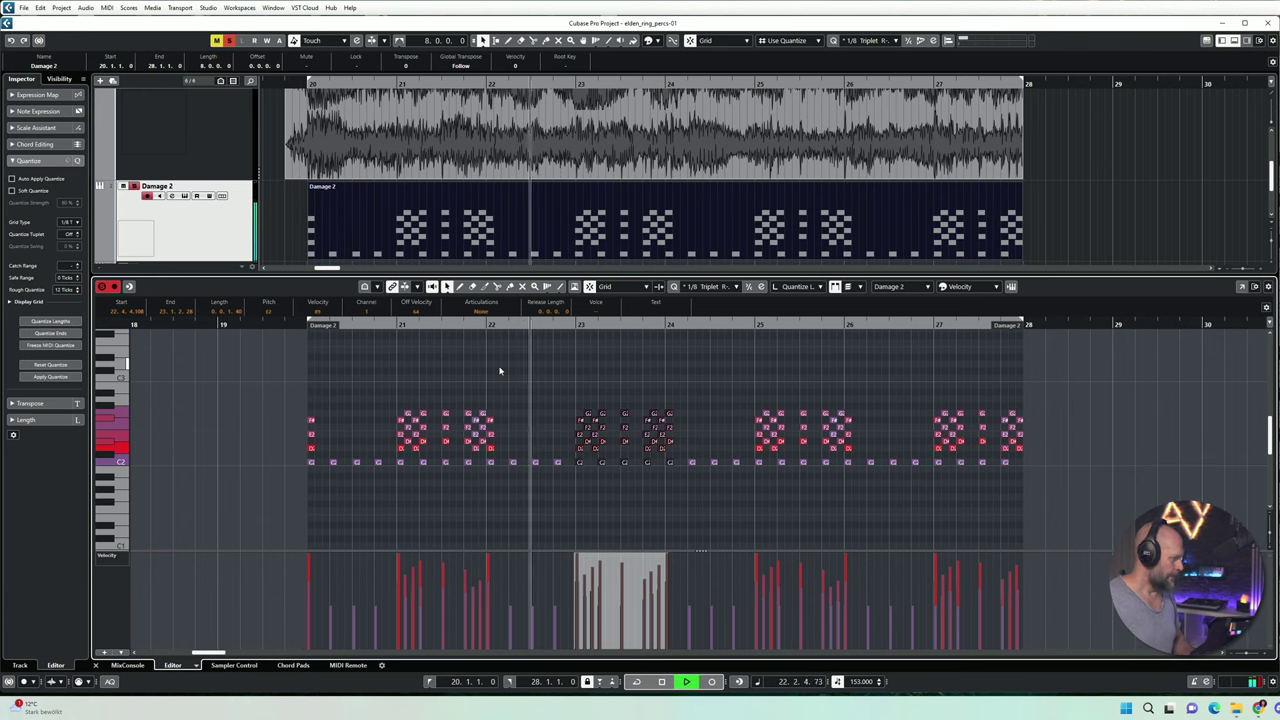
key("g")
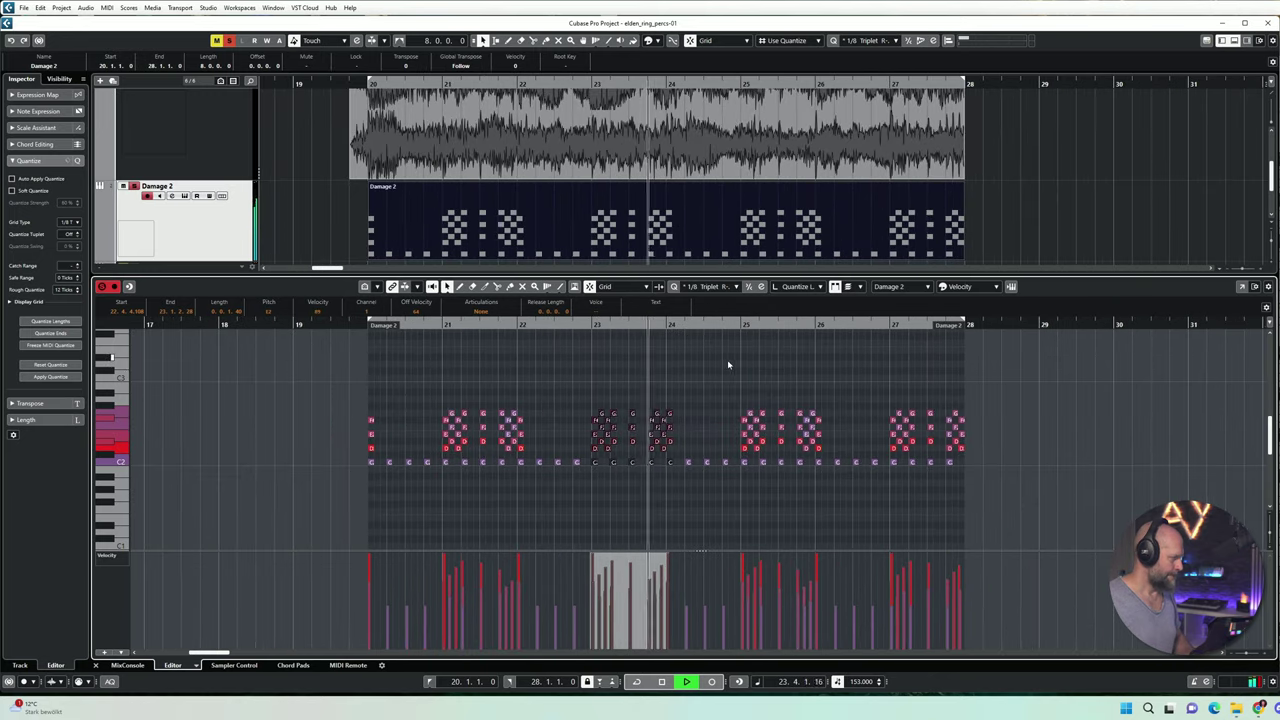
key("space")
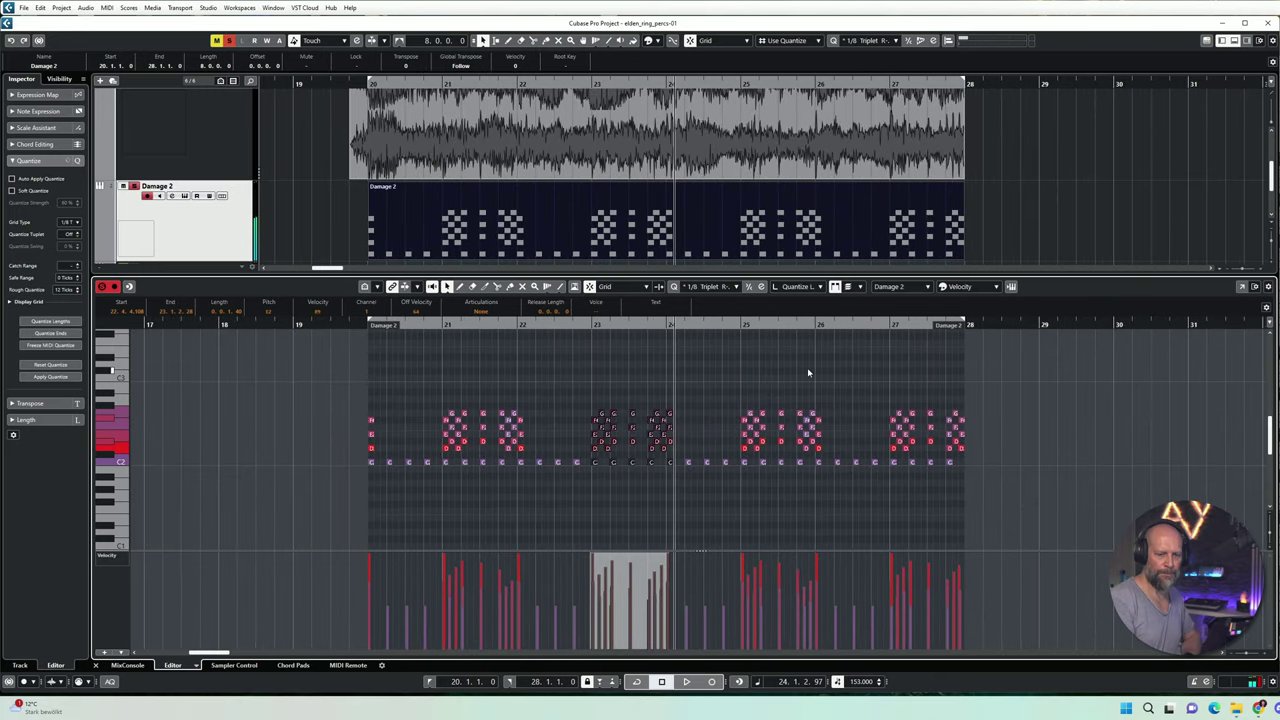
Step: Reselect all hits after the bar 20 downbeat and revisit the Rough Quantize setting
left_click(808, 372)
left_click_drag(1003, 367, 381, 476)
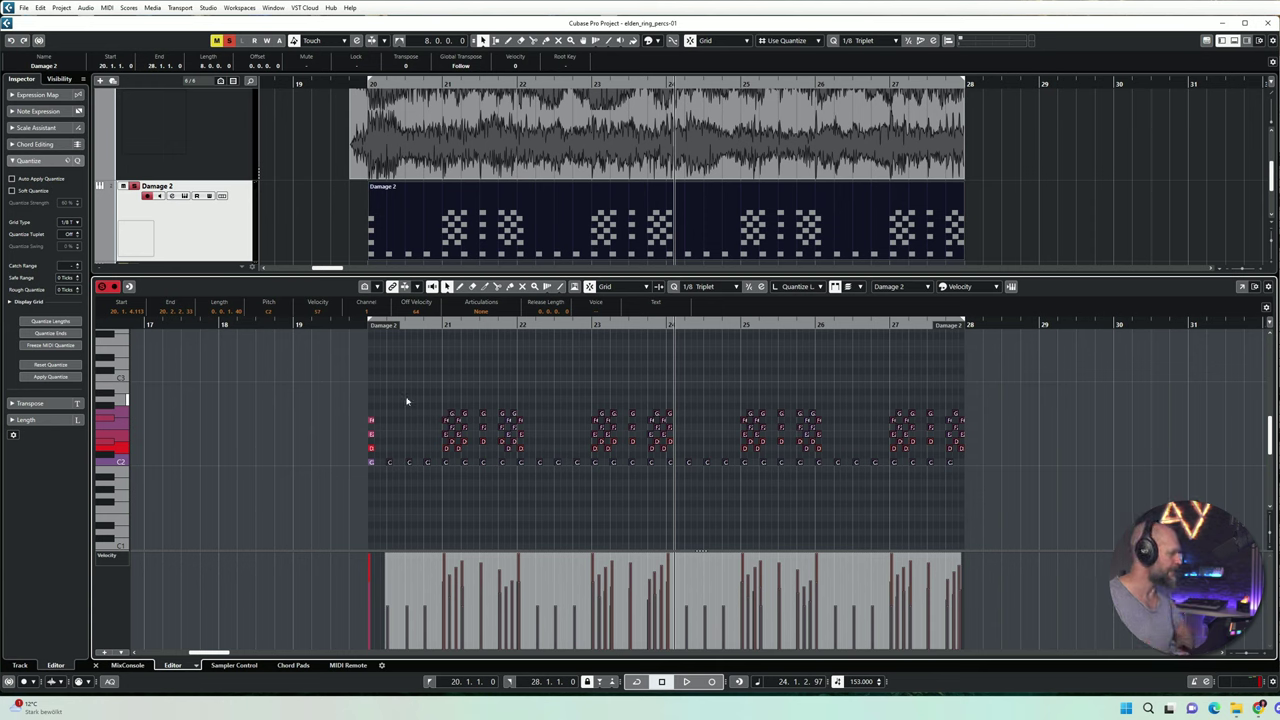
left_click(64, 290)
key("Return")
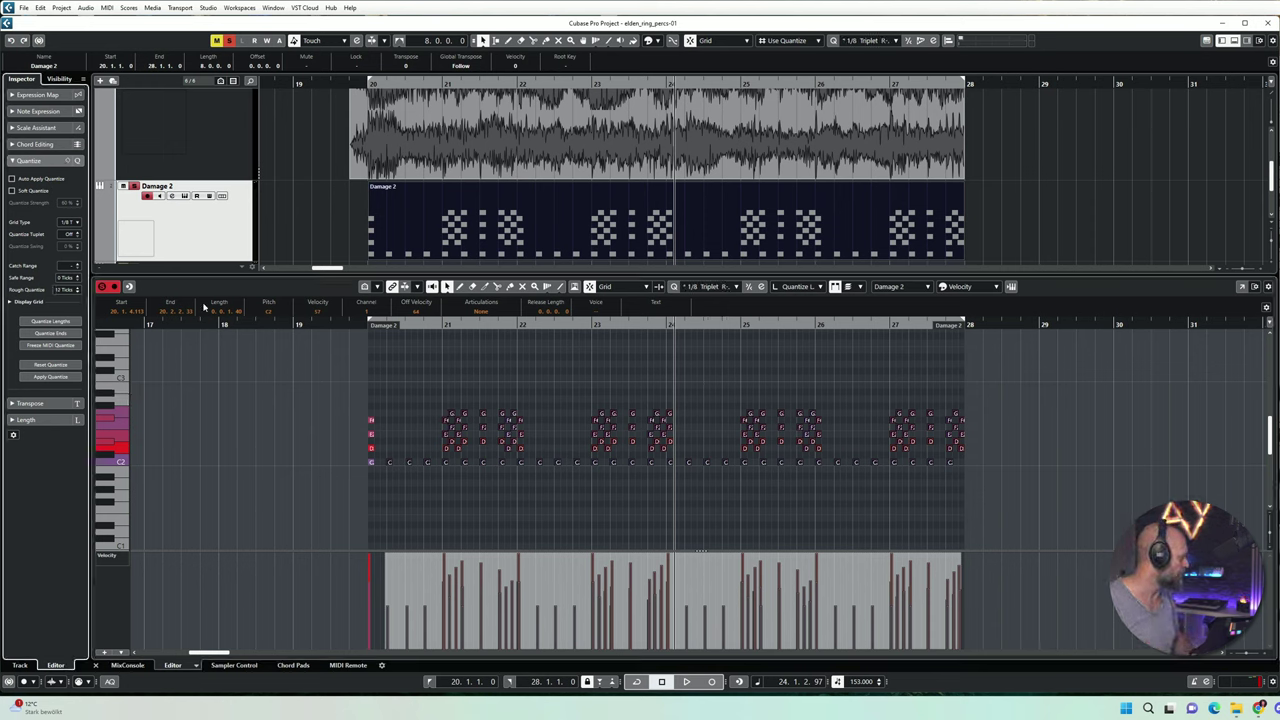
Step: Try rough-quantizing the bar 20 downbeat hits, extend the part's start to bar 19 and back, and restore the downbeat's exact timing
left_click(434, 387)
left_click_drag(362, 411, 378, 488)
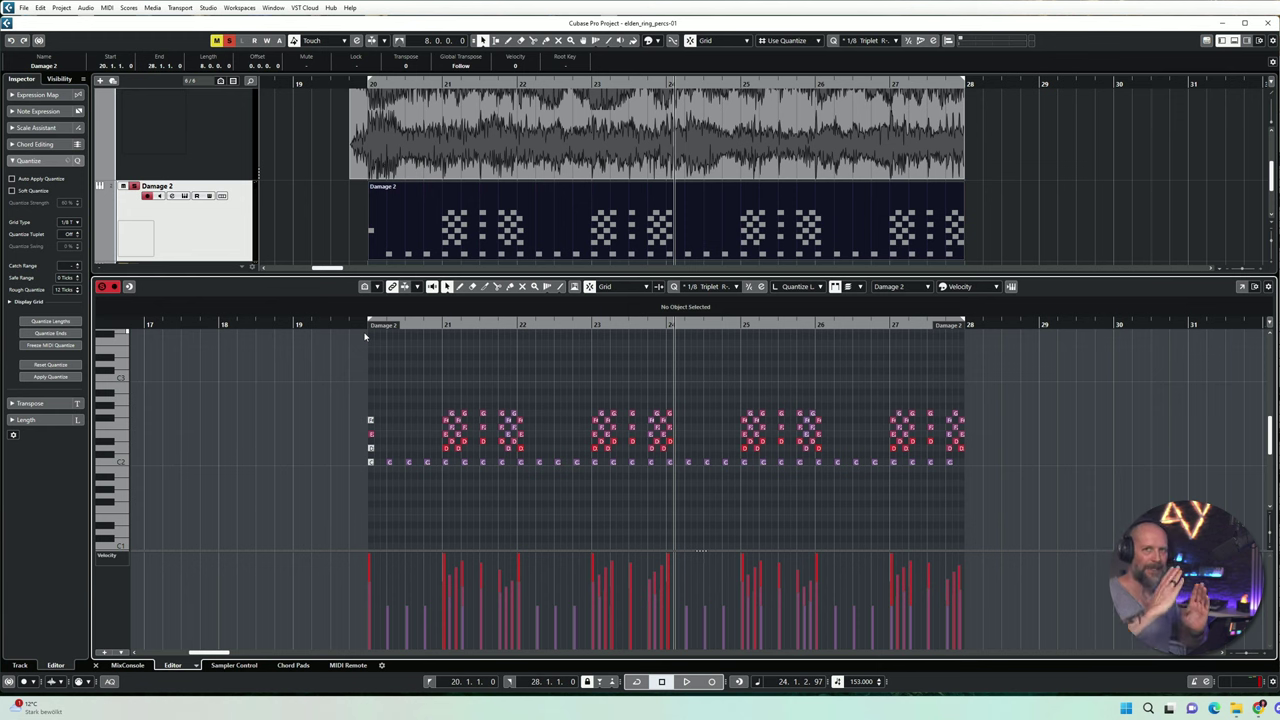
left_click_drag(371, 326, 312, 329)
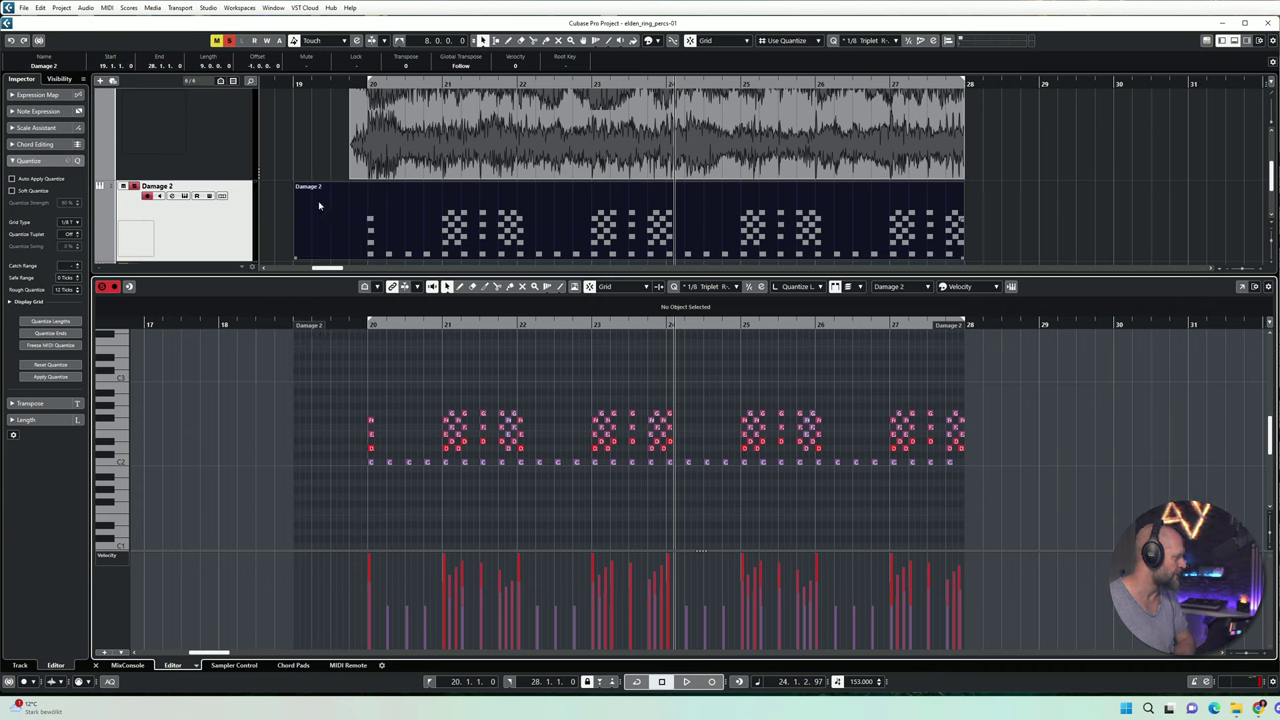
left_click_drag(313, 331, 391, 337)
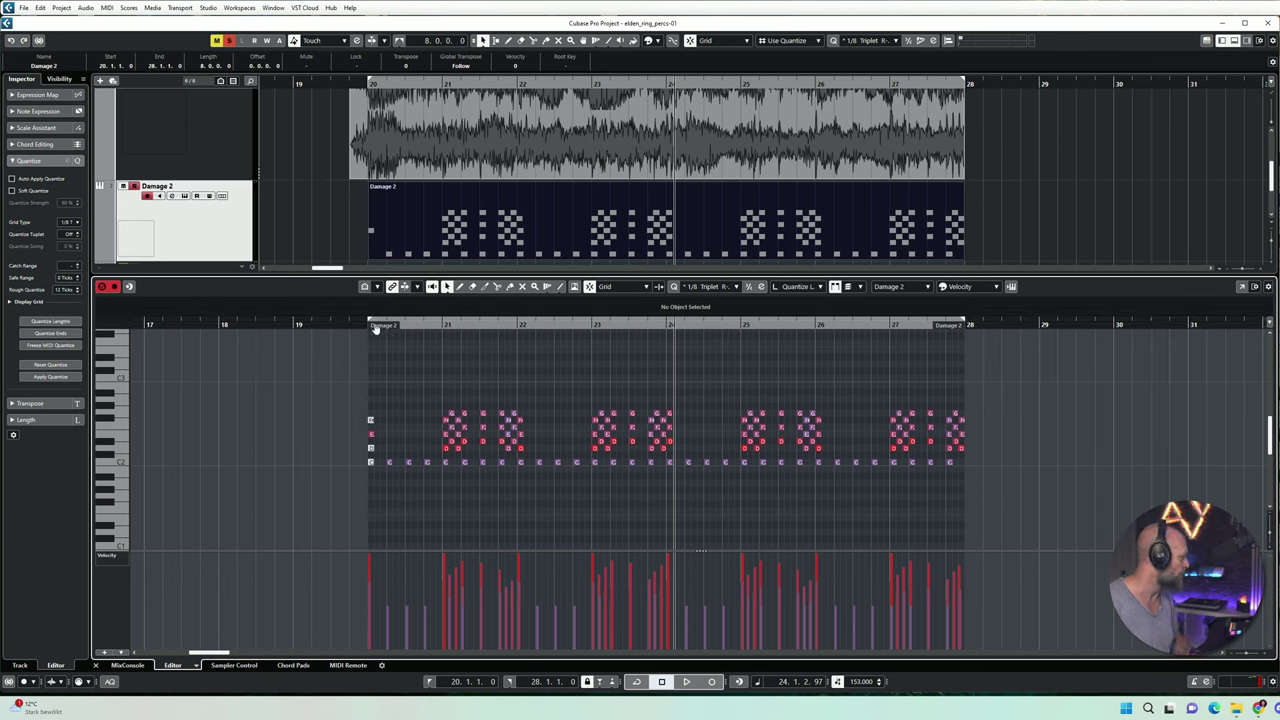
key("ctrl+z")
key("ctrl+shift+z")
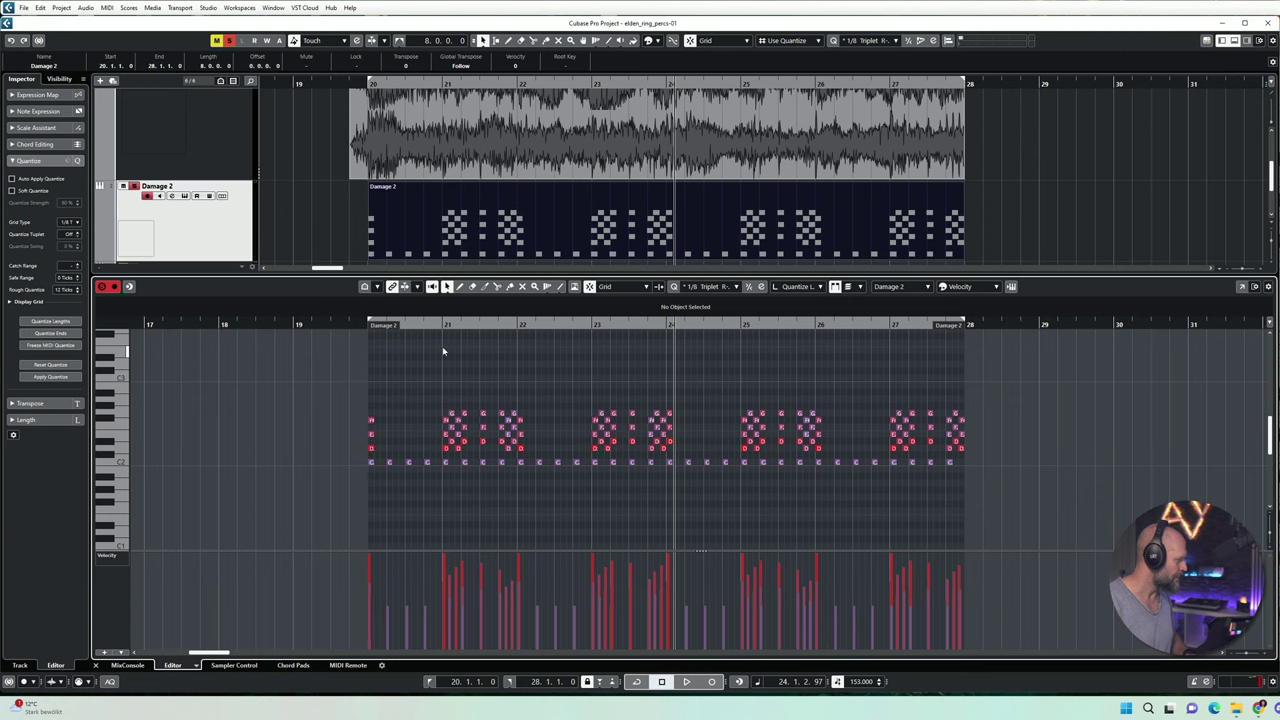
Step: Copy the Damage 2 part to bar 28 and undo the copy
left_click_drag(450, 228, 1040, 240)
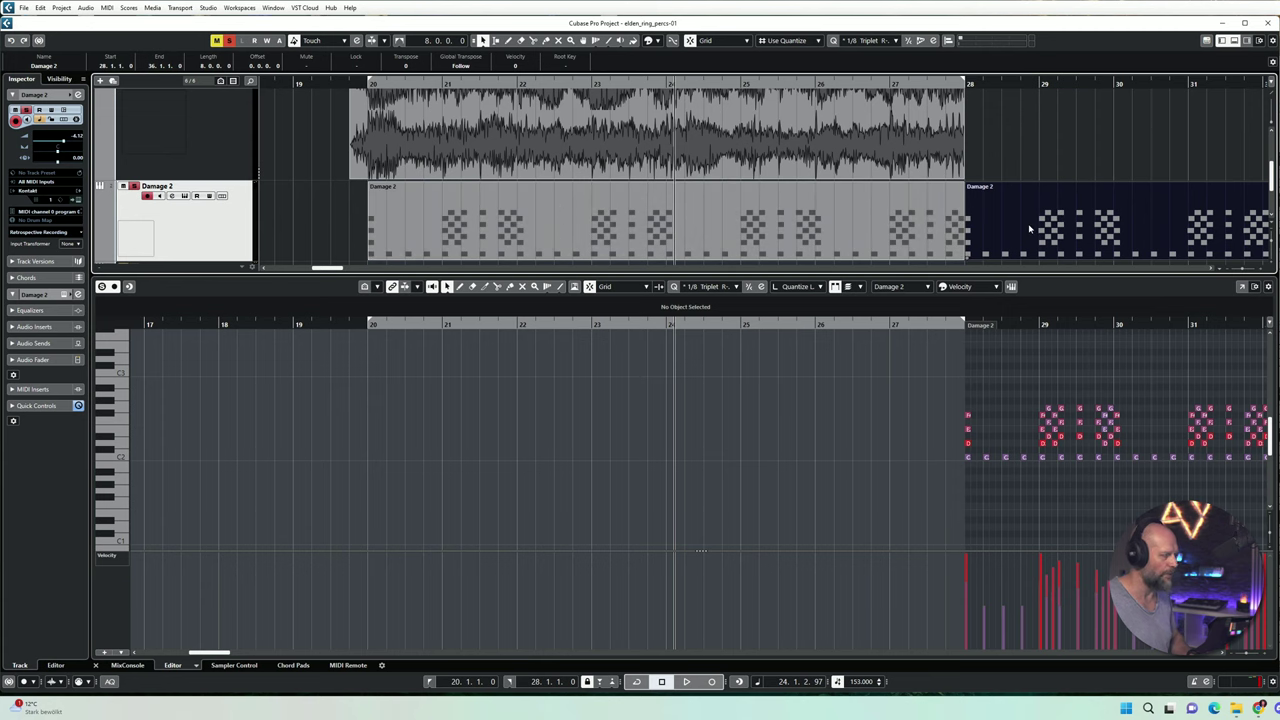
key("ctrl+z")
left_click(533, 370)
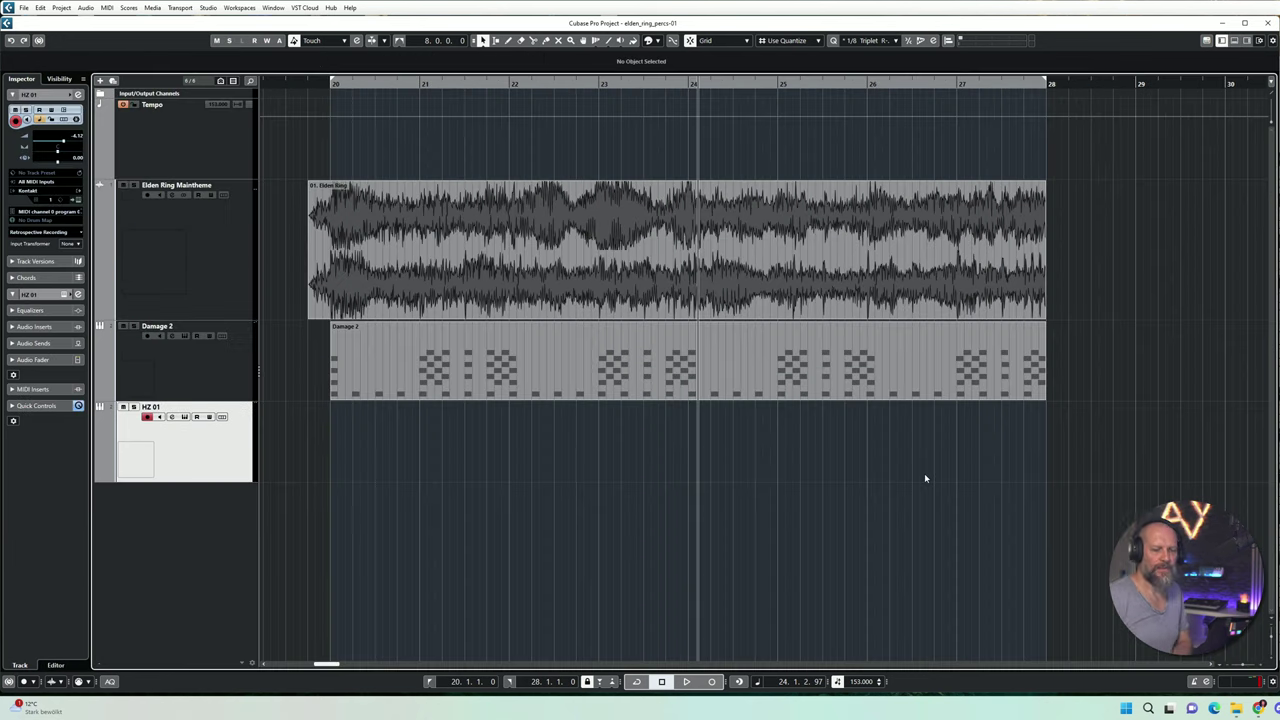
Step: Copy the Damage 2 part onto the HZ 01 track at bar 20 and check that track's instrument
left_click_drag(385, 390, 386, 472)
left_click(312, 443)
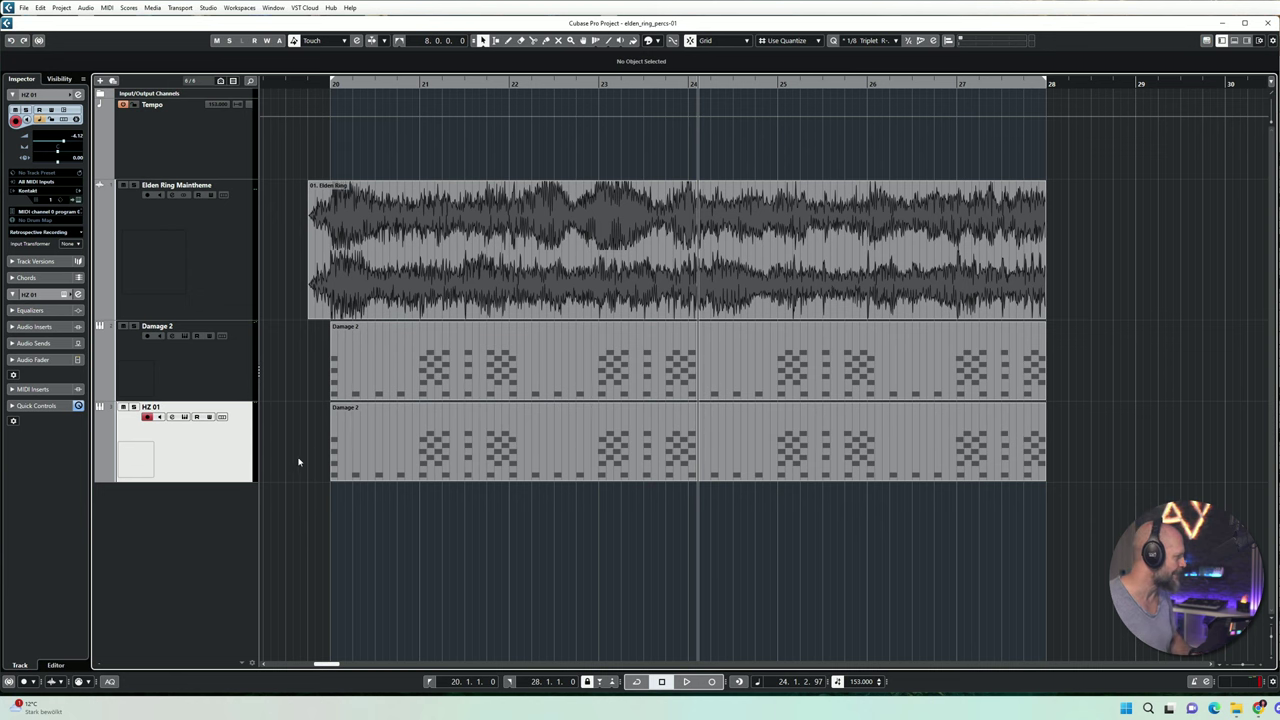
left_click(184, 417)
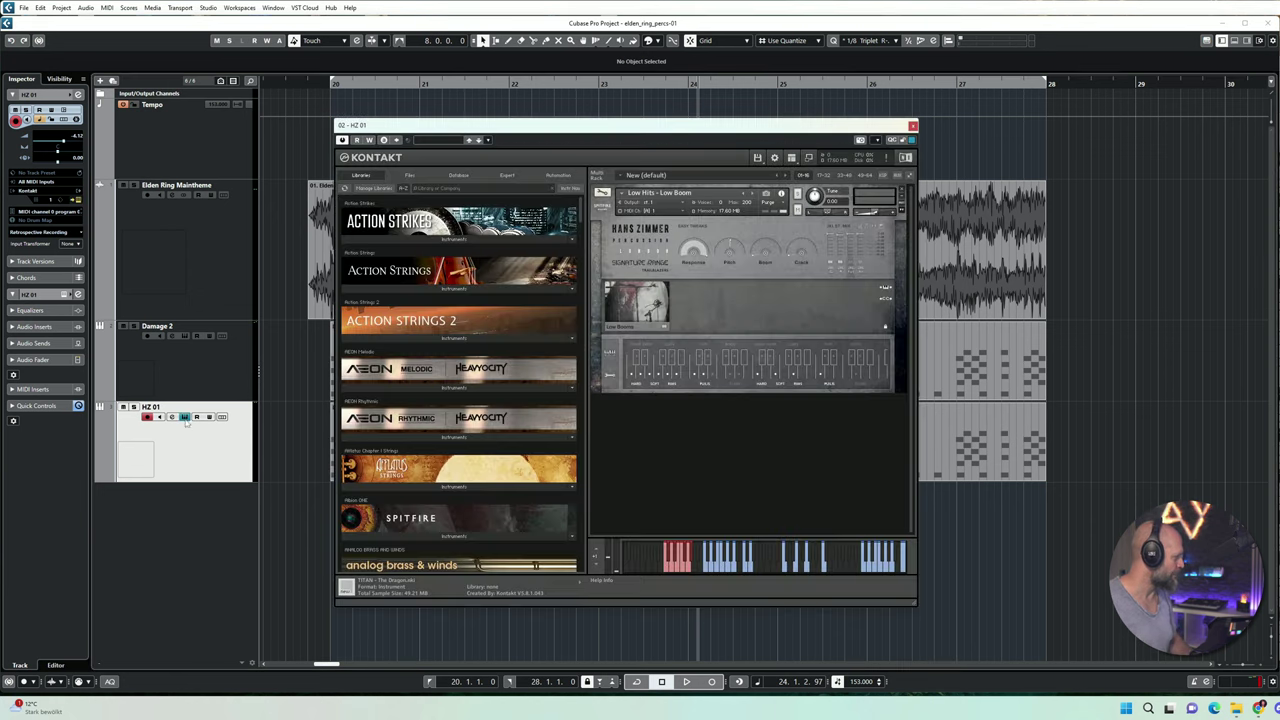
left_click(912, 126)
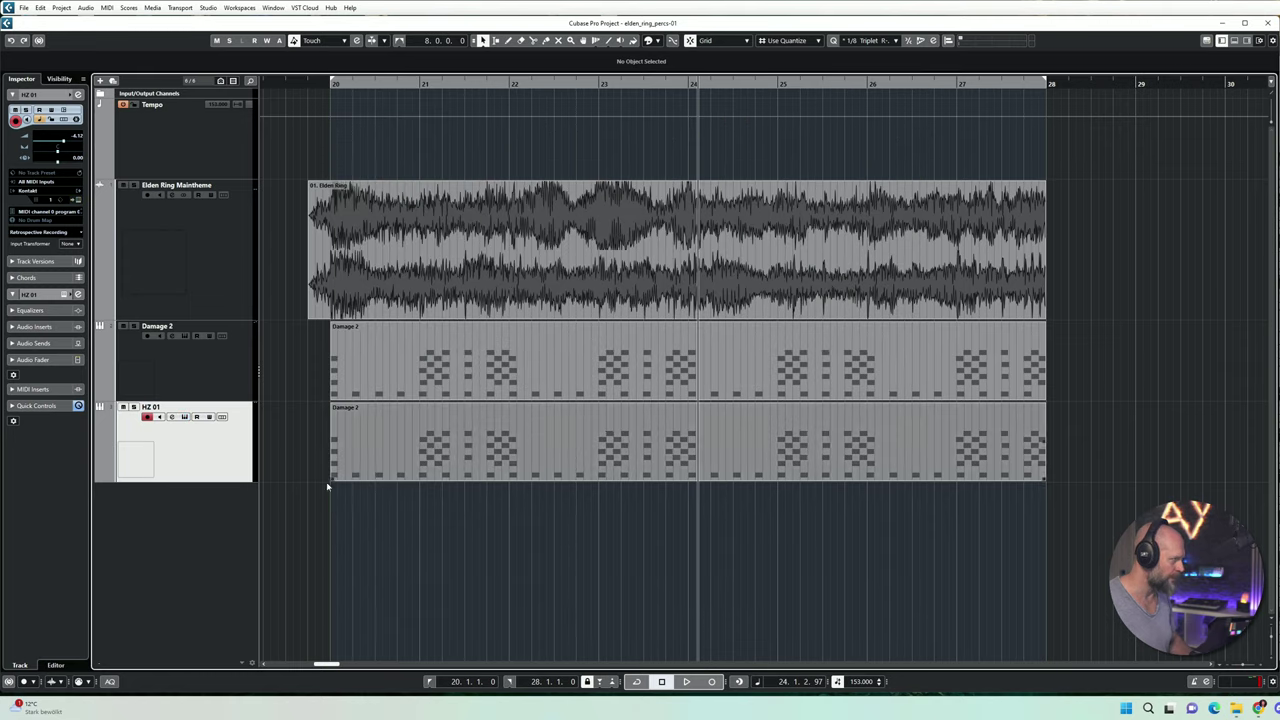
Step: Open the copied part on HZ 01 for editing and delete the bar 20 downbeat notes except D2
left_click(436, 437)
double_click(436, 437)
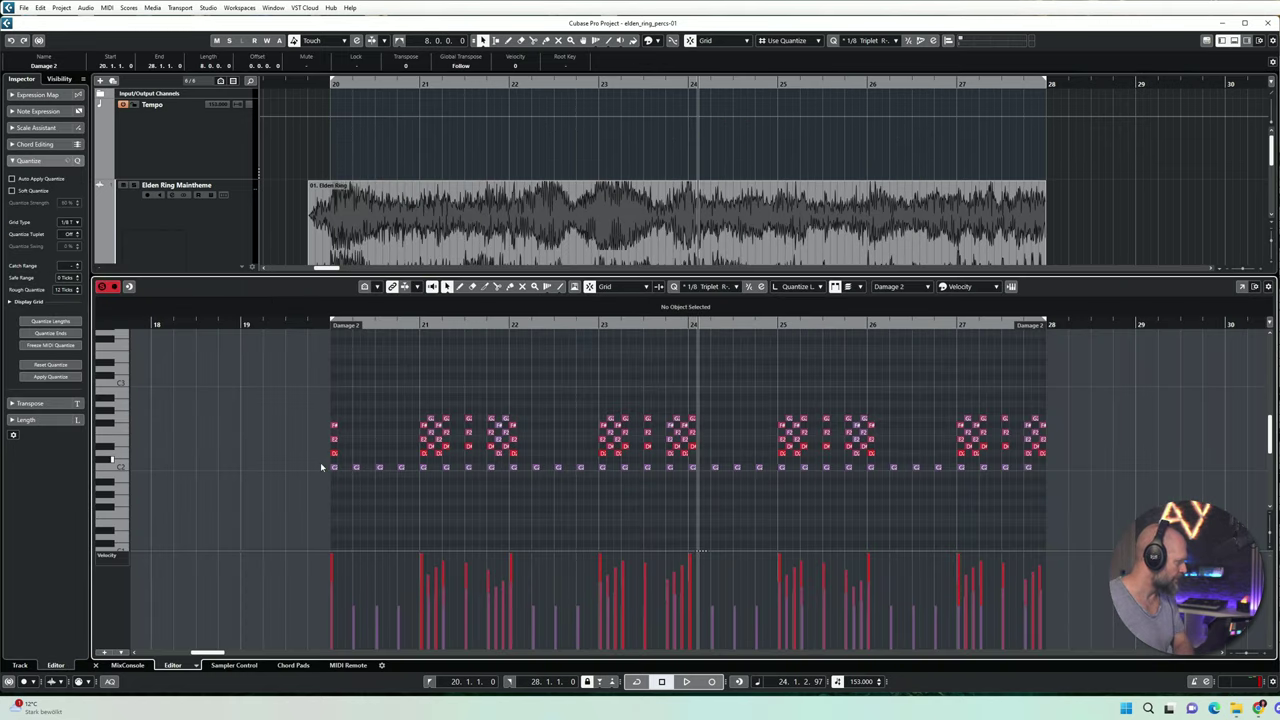
left_click_drag(320, 416, 343, 486)
key("Delete")
key("Delete")
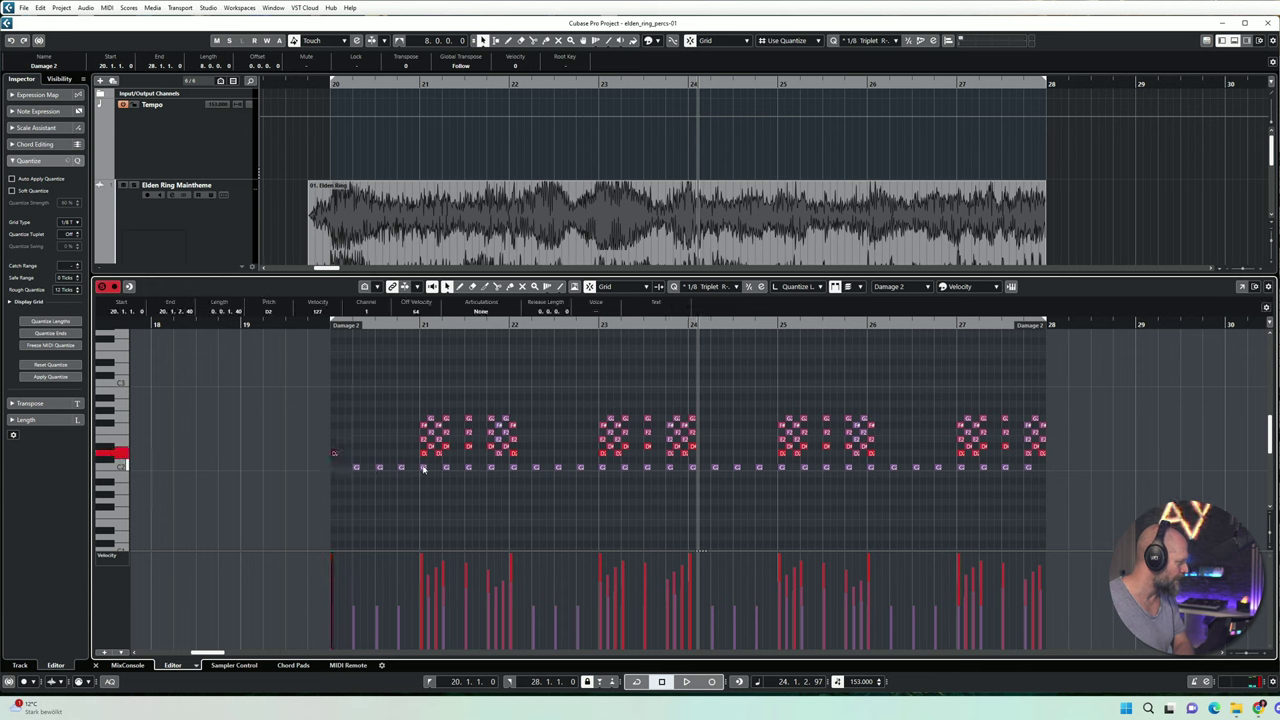
Step: Delete the C2 notes beneath the layered hits in bars 21, 23, 25 and 27
left_click_drag(416, 463, 523, 485)
key("Delete")
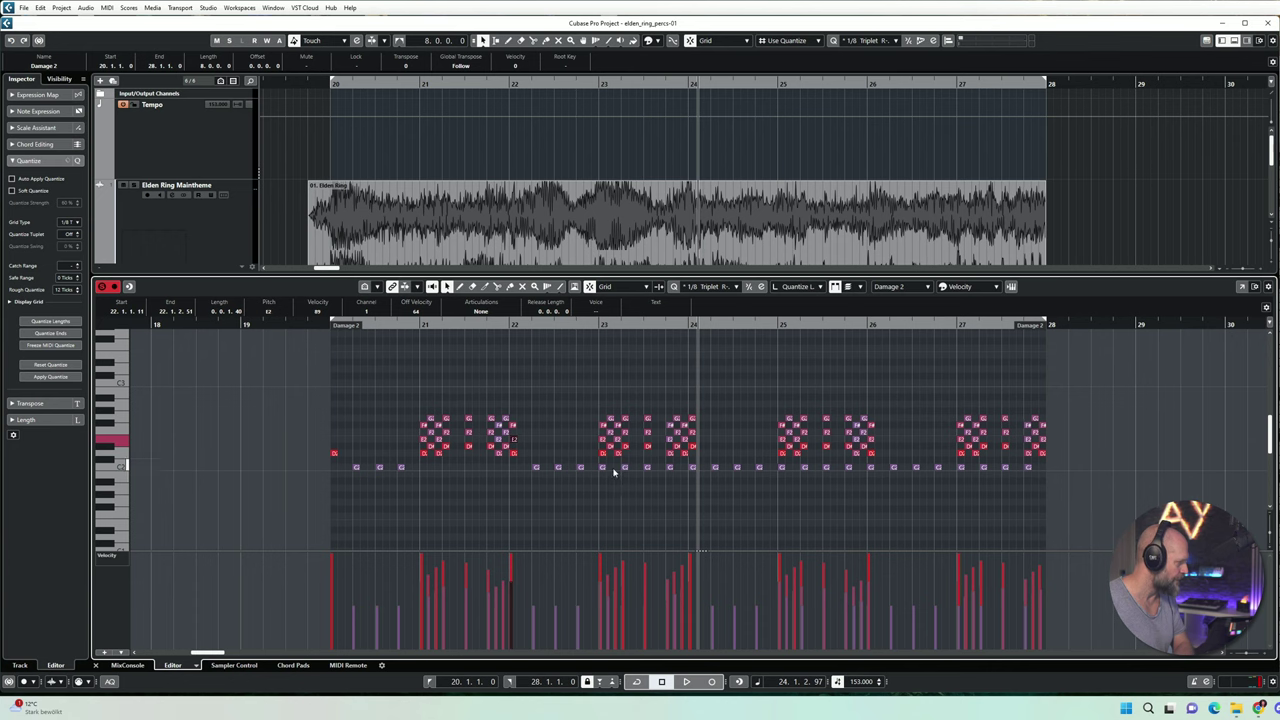
left_click_drag(598, 466, 697, 478)
key("Delete")
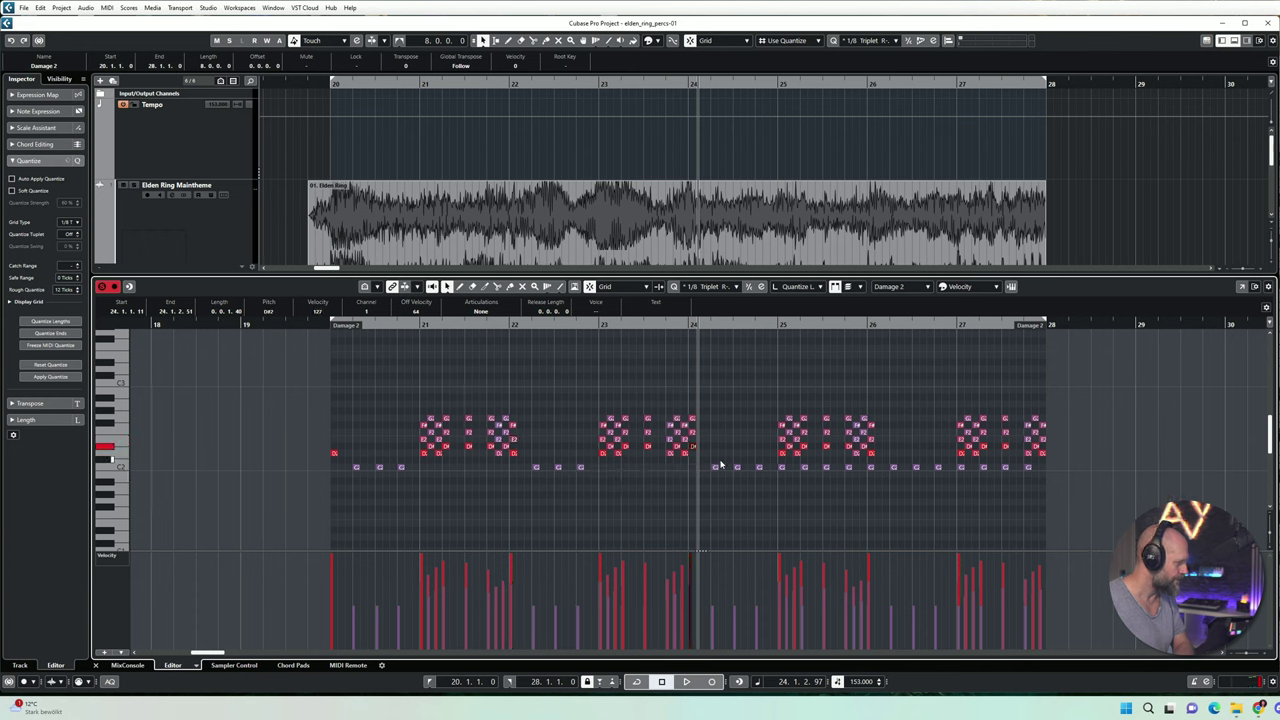
left_click_drag(779, 465, 870, 479)
key("Delete")
left_click_drag(958, 460, 1096, 490)
key("Delete")
Step: Delete the E2, F2, F#2 and G2 layers throughout the HZ 01 part, keeping the D2 and D#2 hits
left_click_drag(394, 390, 1034, 443)
key("Delete")
left_click_drag(1020, 400, 319, 461)
key("Delete")
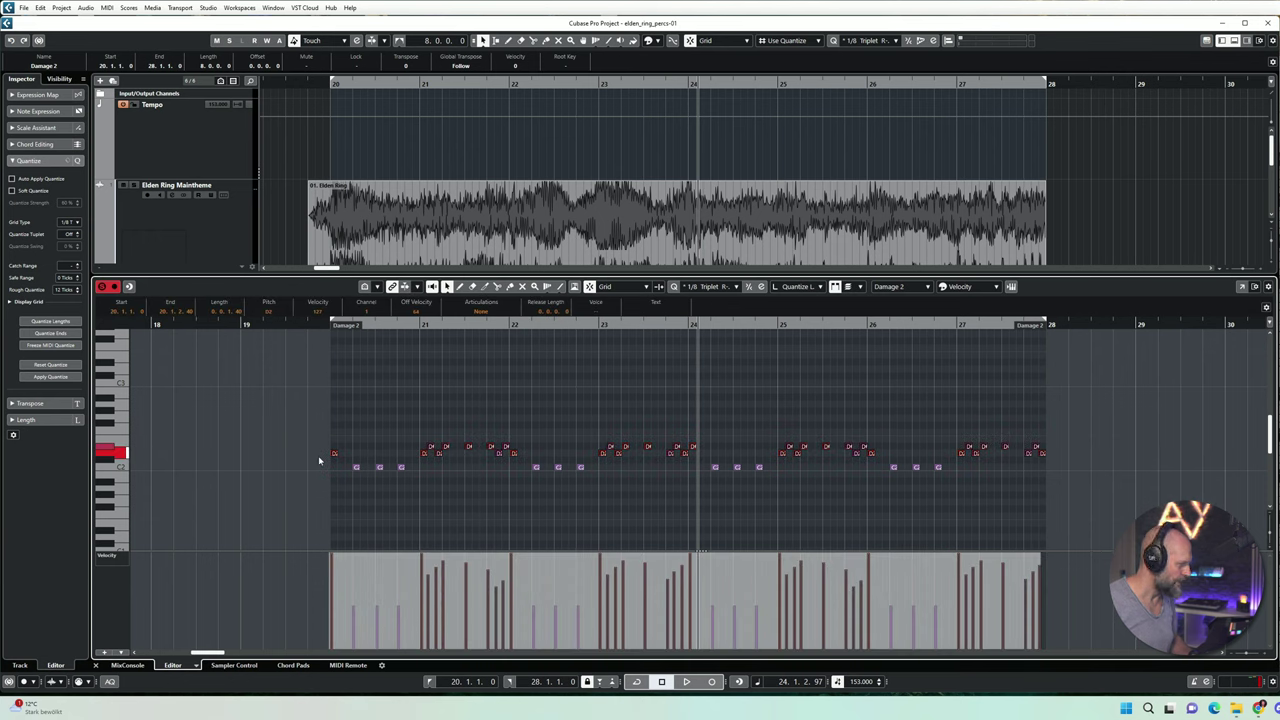
Step: Transpose the D2 hits down to C2 and the D#2 hits down to D2
key("Down")
key("Down")
left_click_drag(1090, 444, 401, 463)
key("Up")
left_click(441, 410)
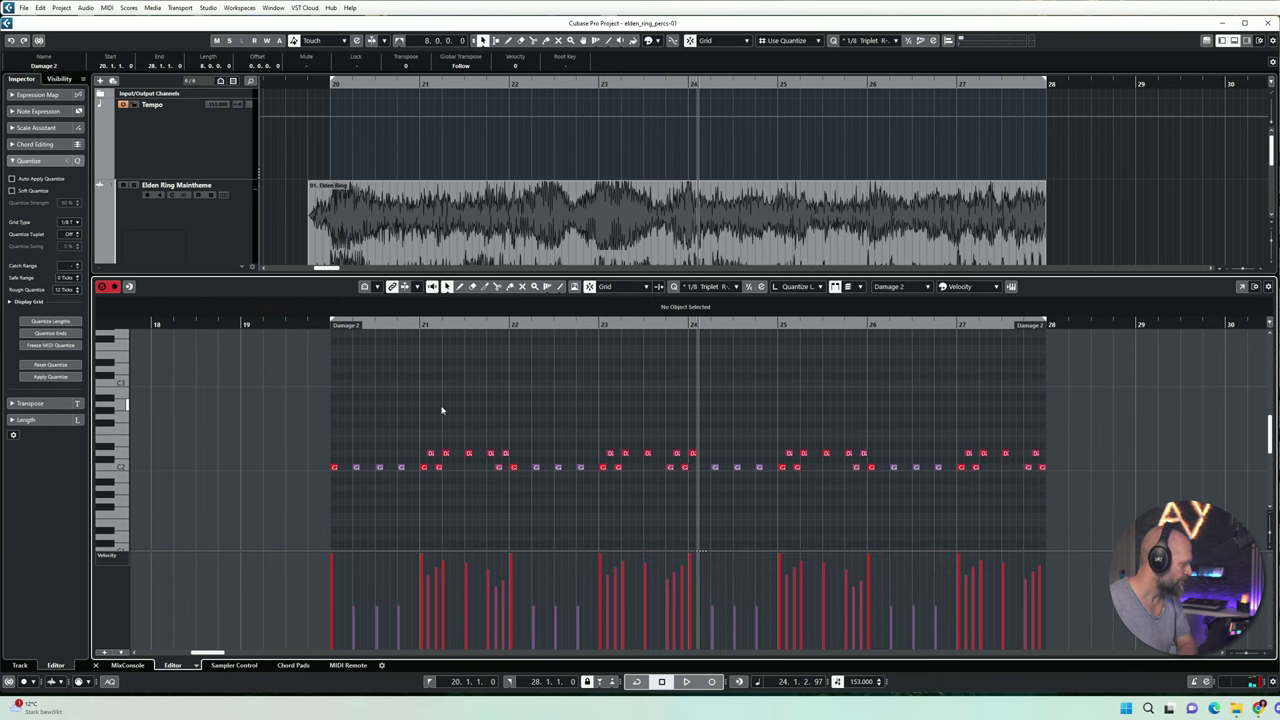
Step: Move the bar 20 downbeat hit up to D2 and play the part from just before bar 20
left_click(334, 467)
left_click_drag(335, 465, 336, 452)
left_click(377, 409)
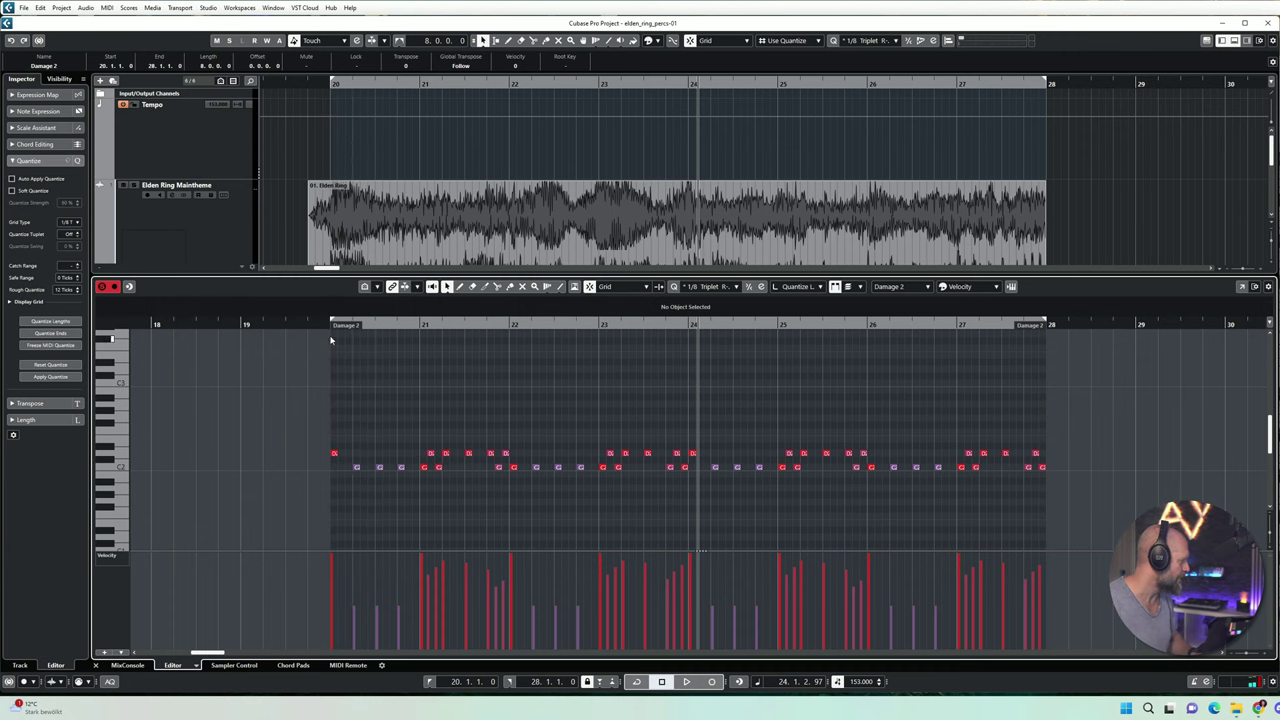
left_click(320, 323)
key("space")
key("space")
Step: Transpose all HZ 01 notes down one octave to C1 and D1 and play the part from bar 20
left_click_drag(268, 411, 1149, 481)
key("shift+Down")
scroll(788, 401, "down", 1)
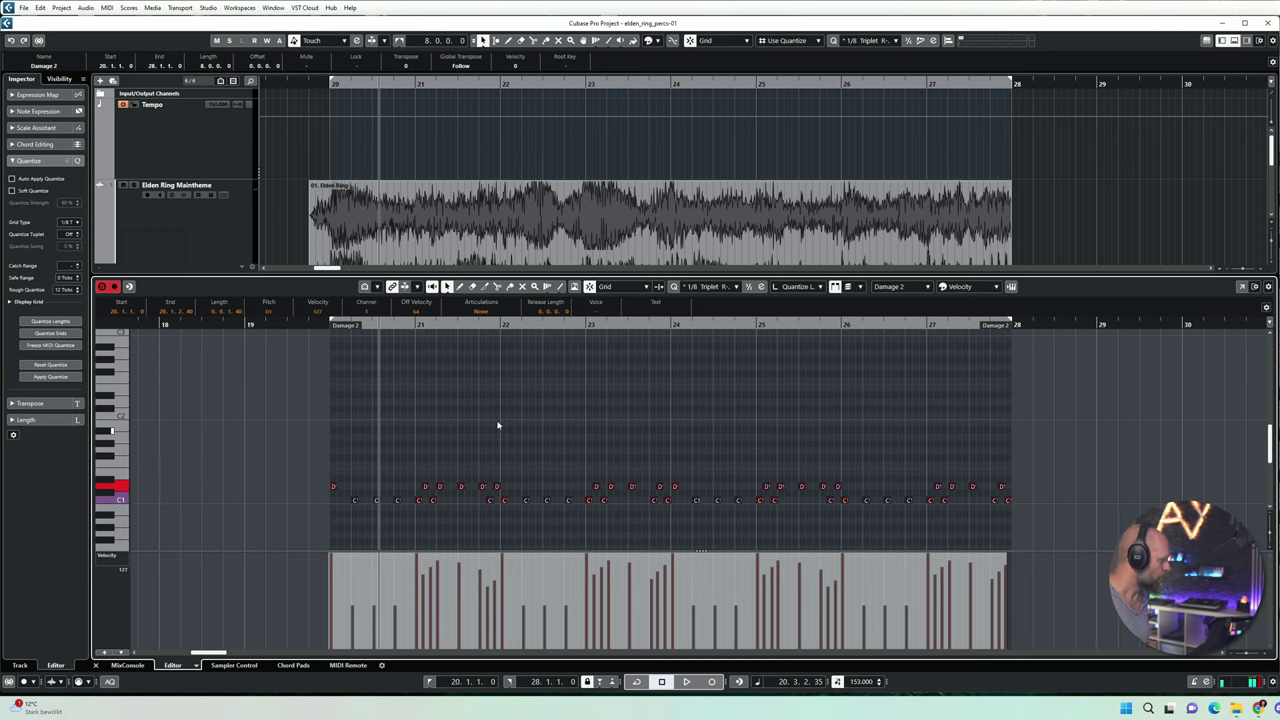
left_click(349, 381)
key("space")
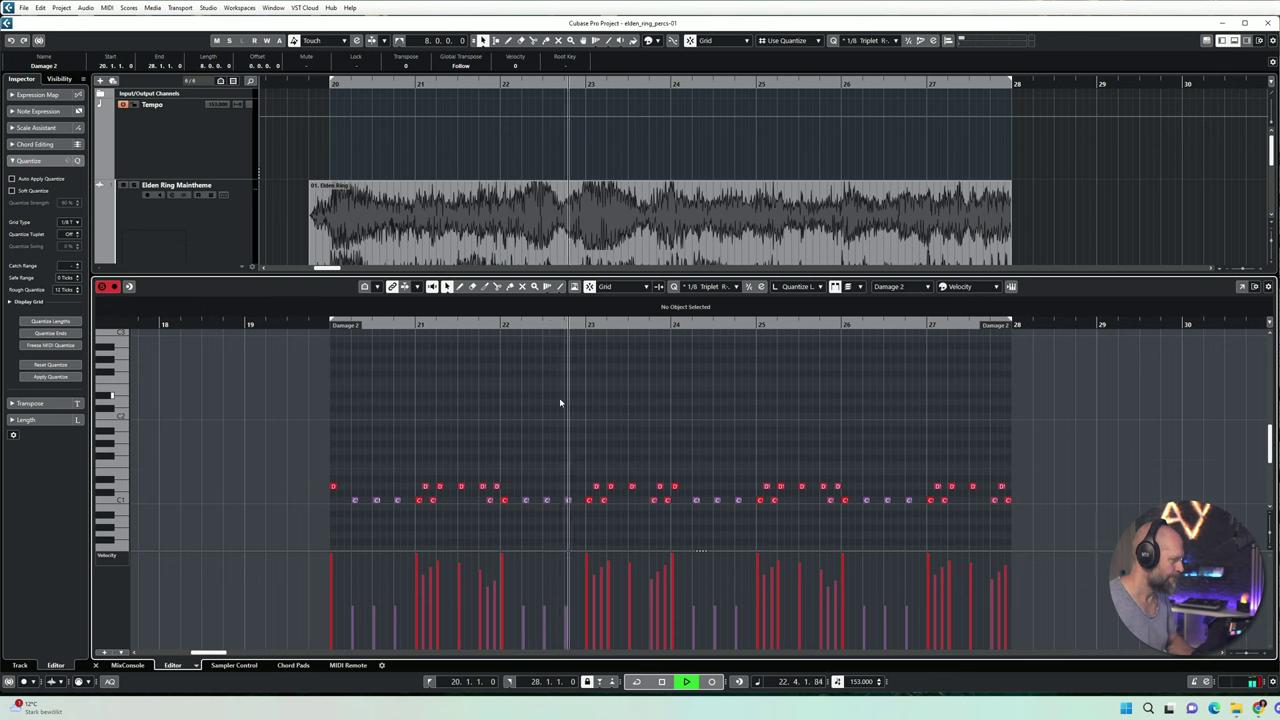
scroll(560, 403, "down", 2)
key("space")
Step: Scale down all note velocities, raise them together to about 119 on the downbeat, and play the part
key("ctrl+a")
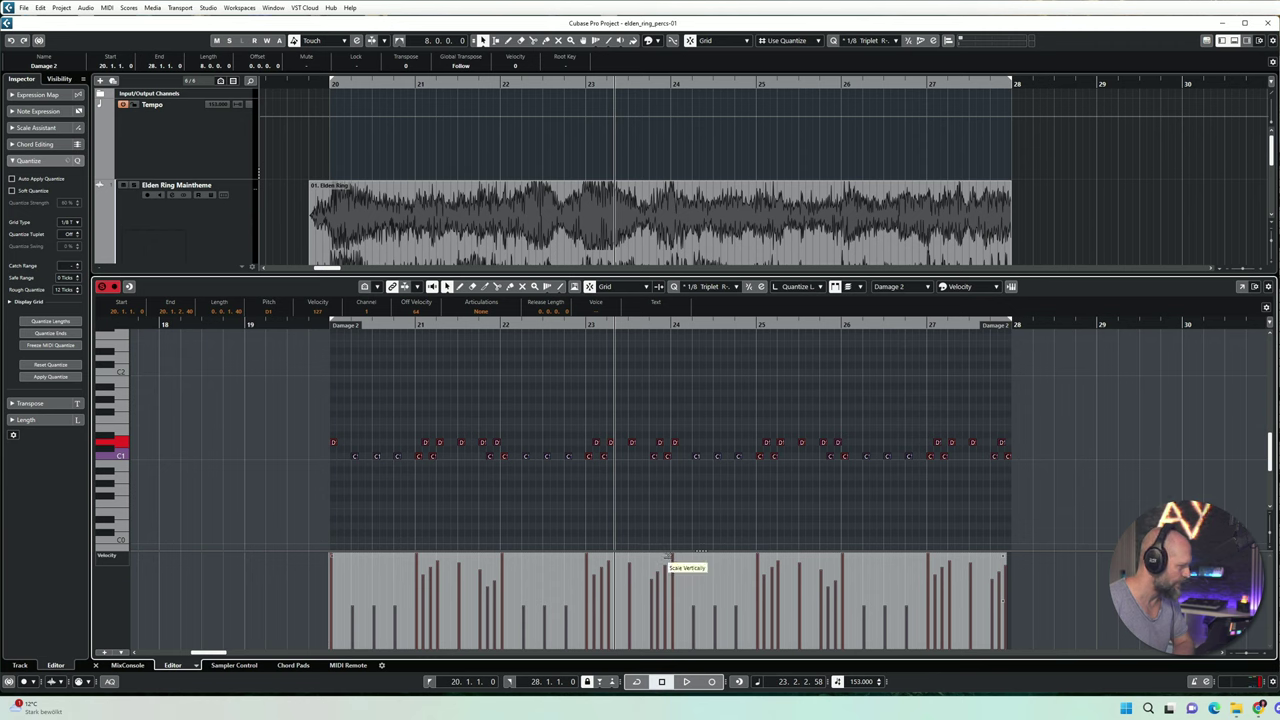
left_click_drag(668, 555, 662, 591)
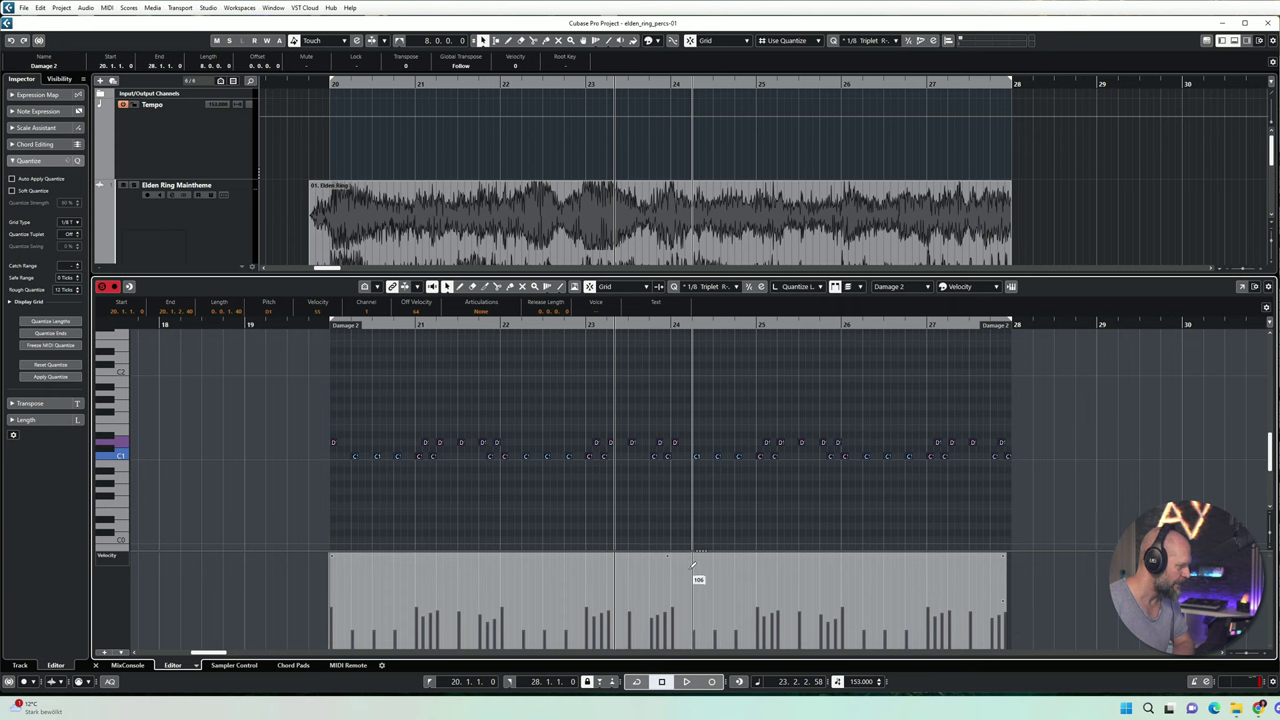
left_click(698, 542)
key("space")
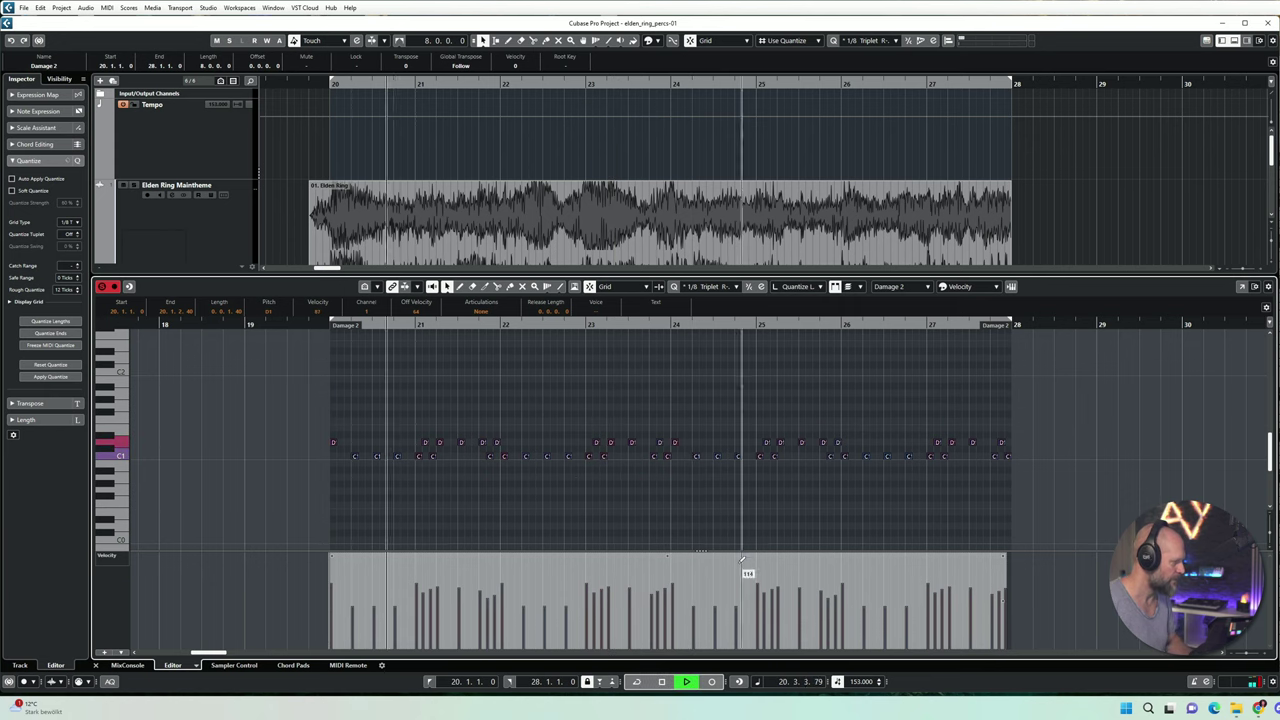
left_click_drag(742, 557, 743, 548)
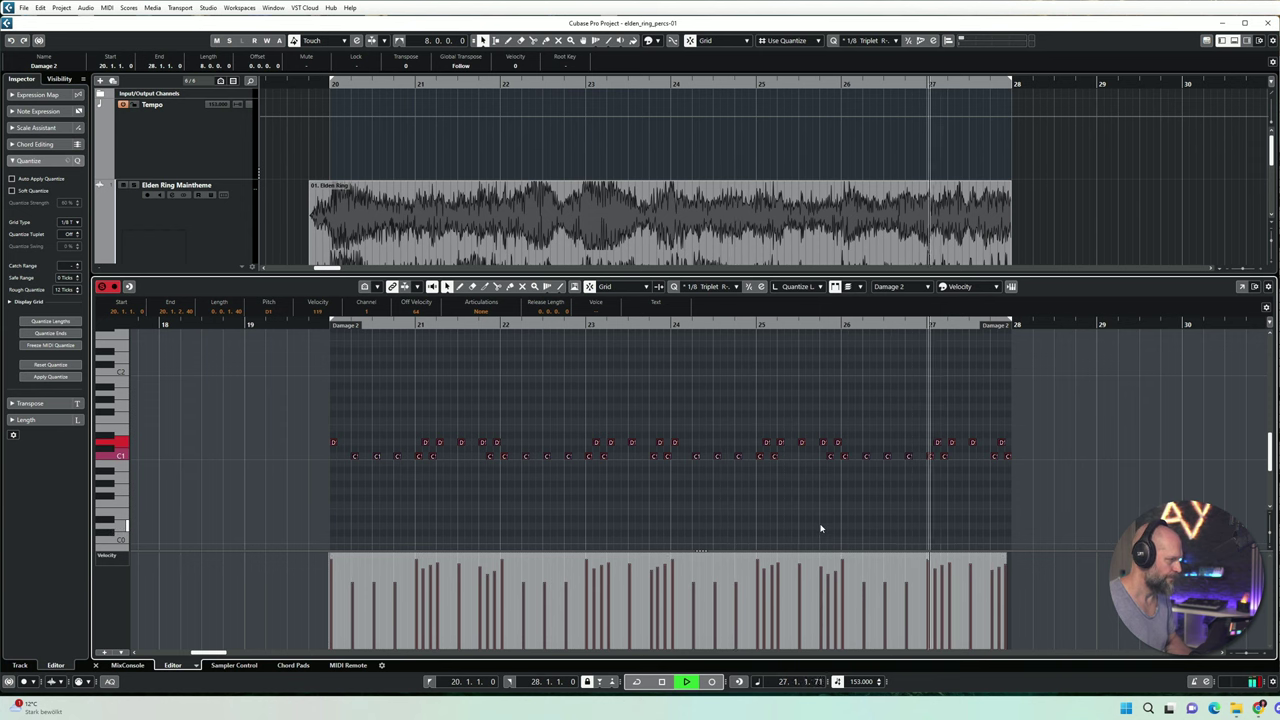
key("space")
Step: Narrow the velocity range further, raise all velocities to about 106 on the downbeat, and play from bar 20
left_click_drag(667, 558, 655, 615)
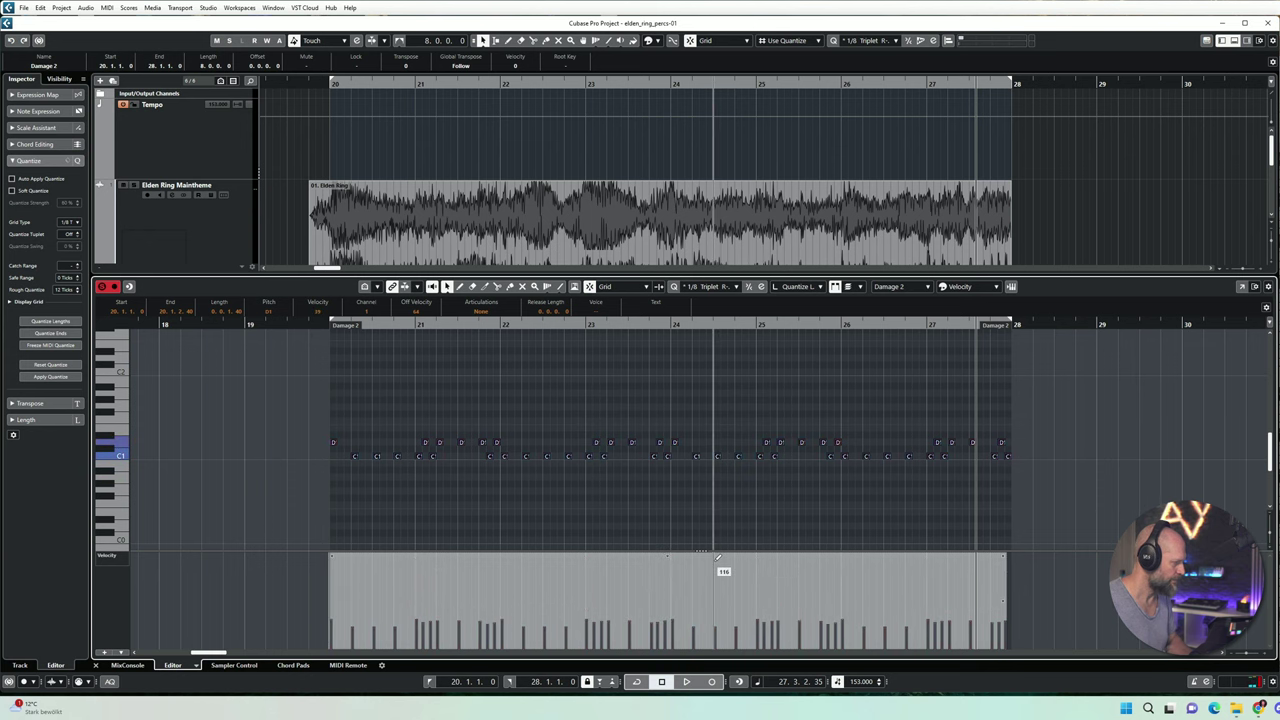
left_click_drag(714, 555, 716, 525)
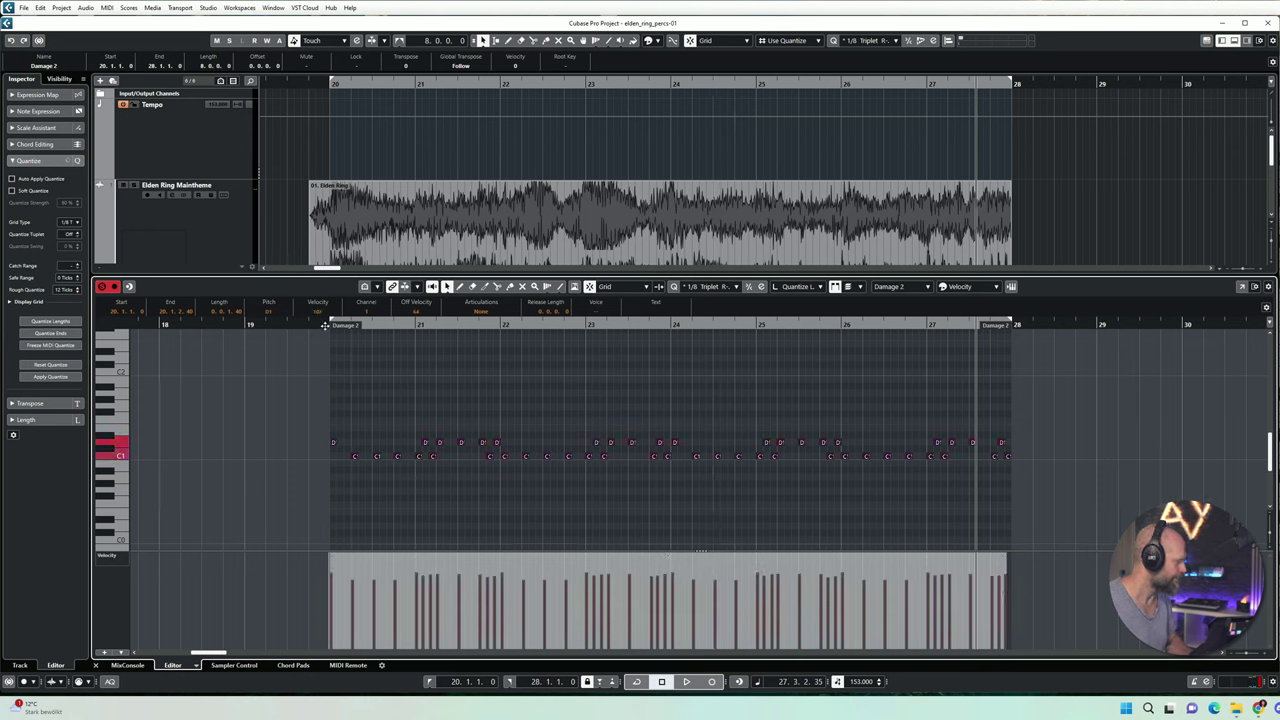
left_click(325, 325)
key("space")
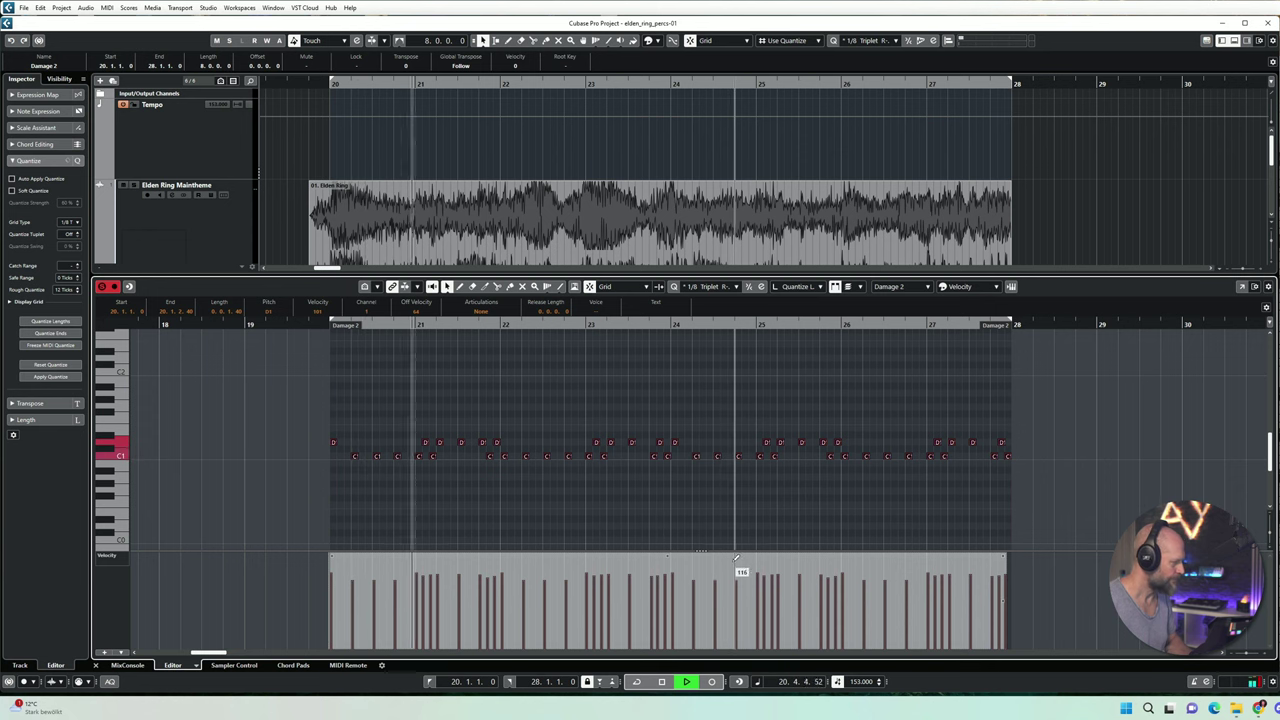
key("space")
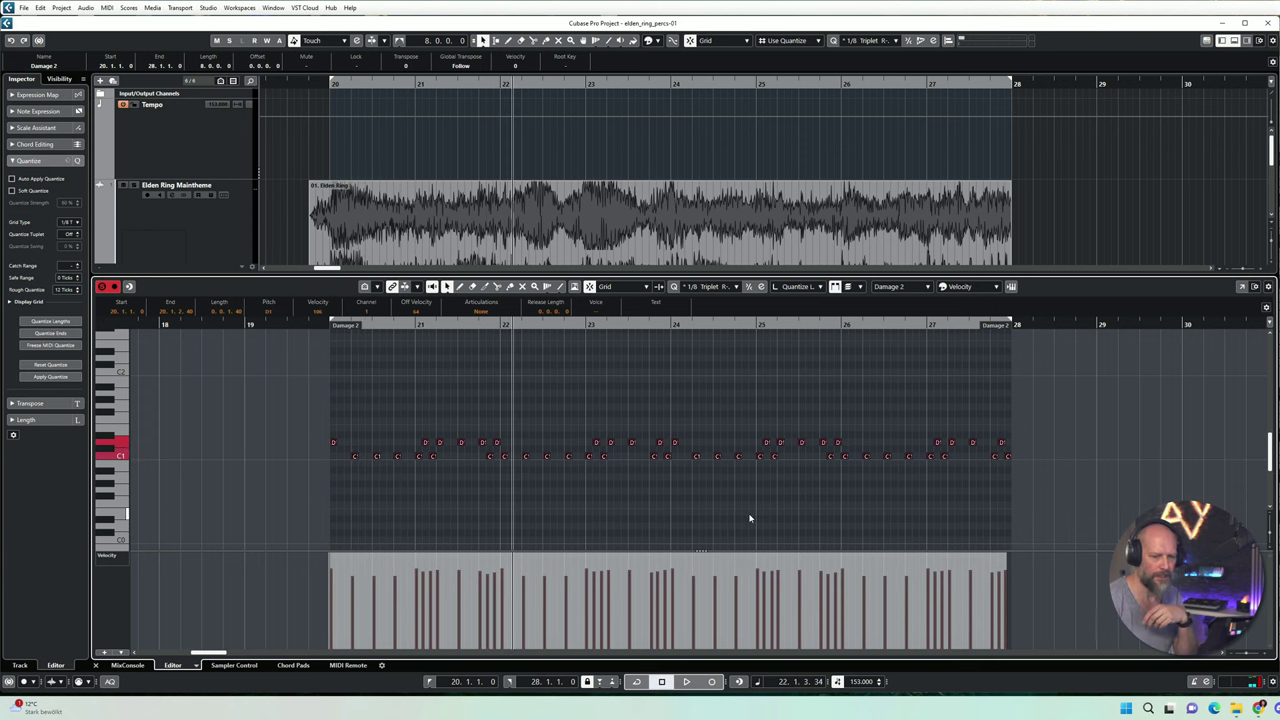
Step: Close the HZ 01 note editor, solo Damage 2 together with HZ 01, and play both from just before bar 20
key("ctrl+e")
left_click(134, 326)
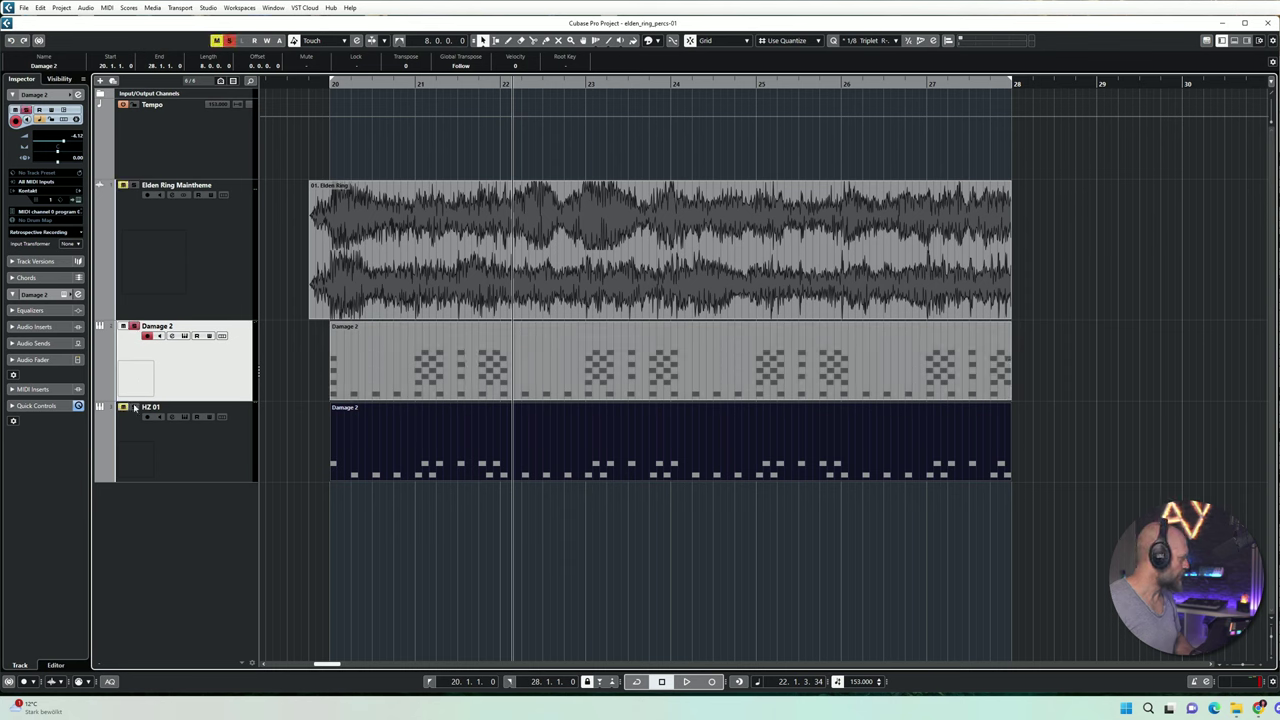
left_click(290, 376)
left_click(316, 86)
key("space")
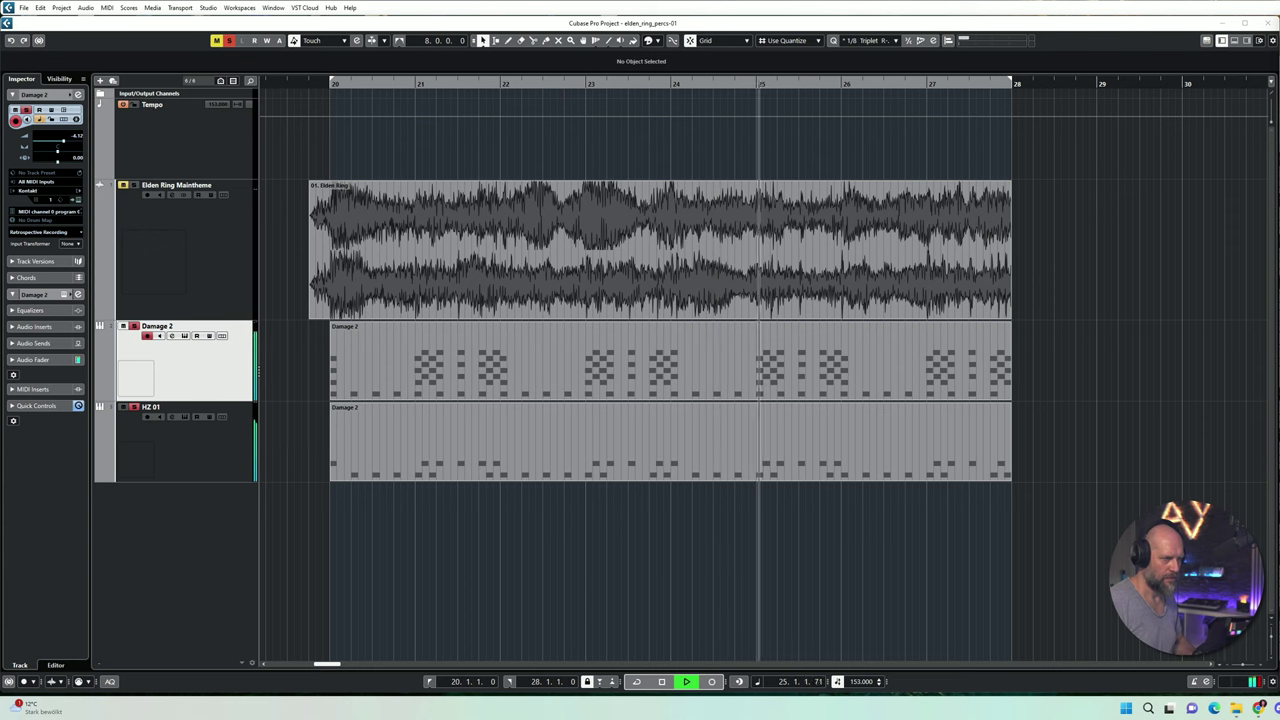
key("space")
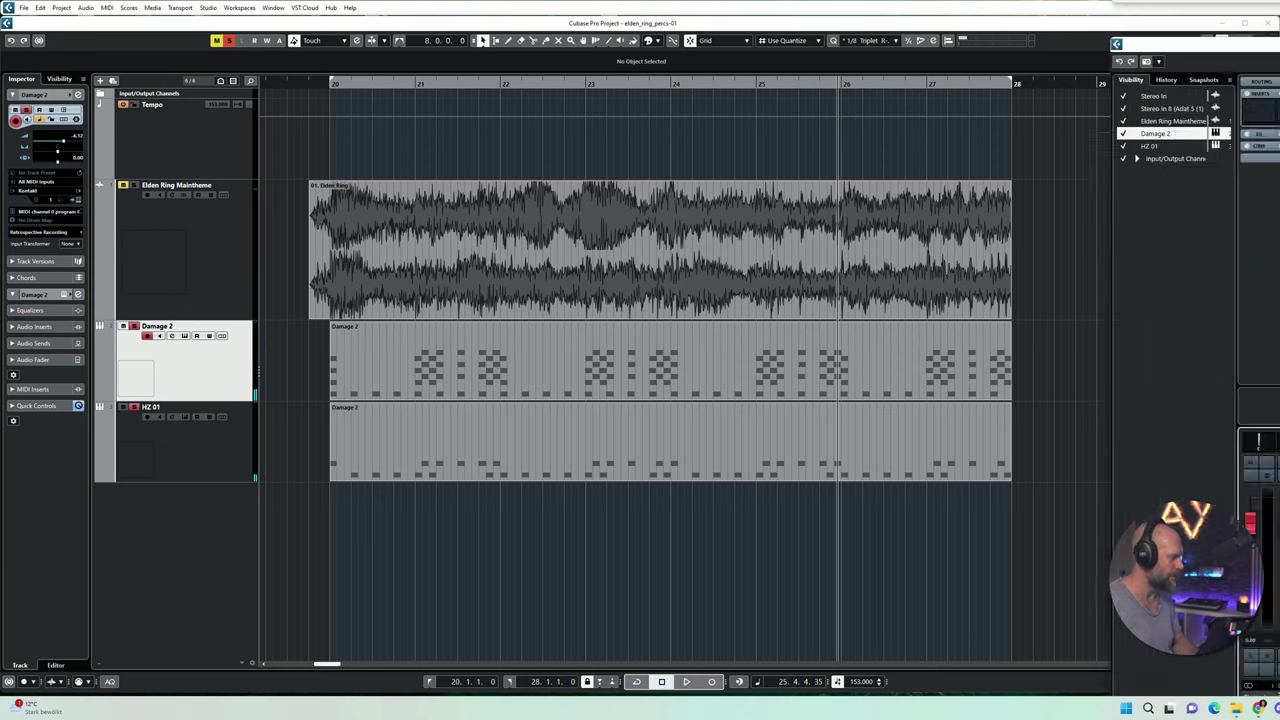
Step: Raise the HZ 01 channel fader slightly to -3.36 dB in the mixer while the percussion plays
key("F3")
key("space")
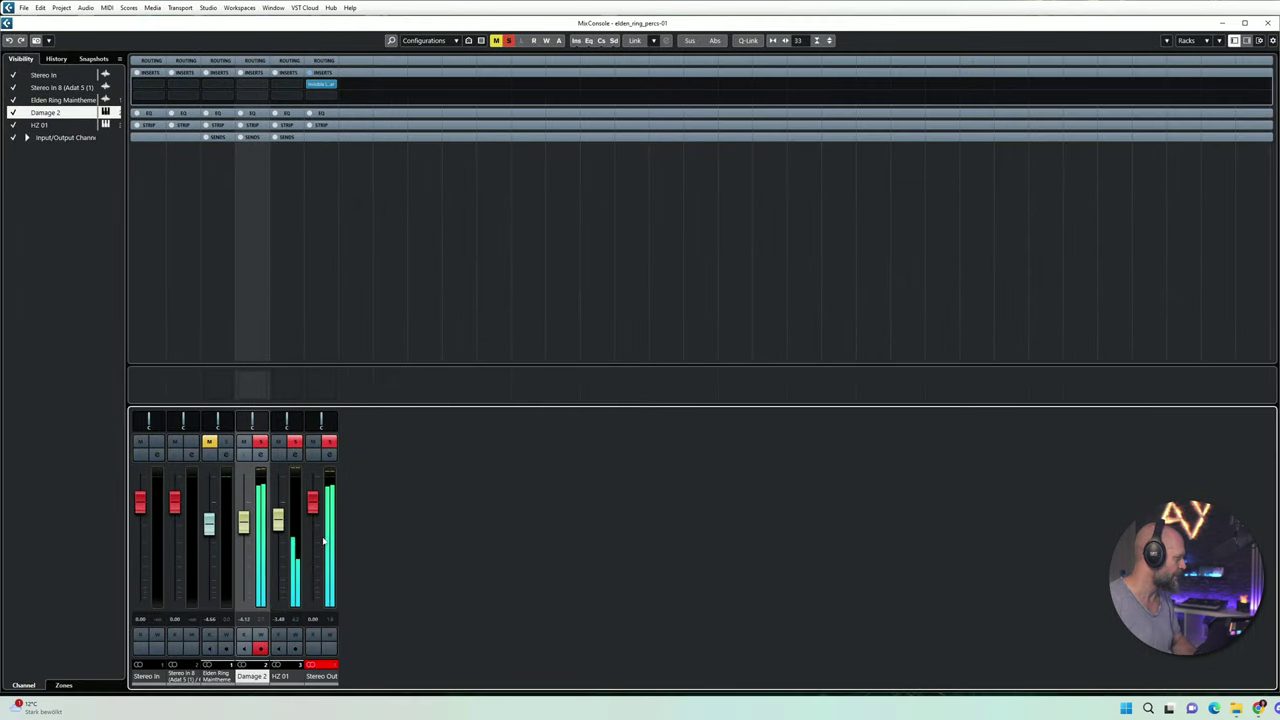
left_click_drag(277, 517, 276, 515)
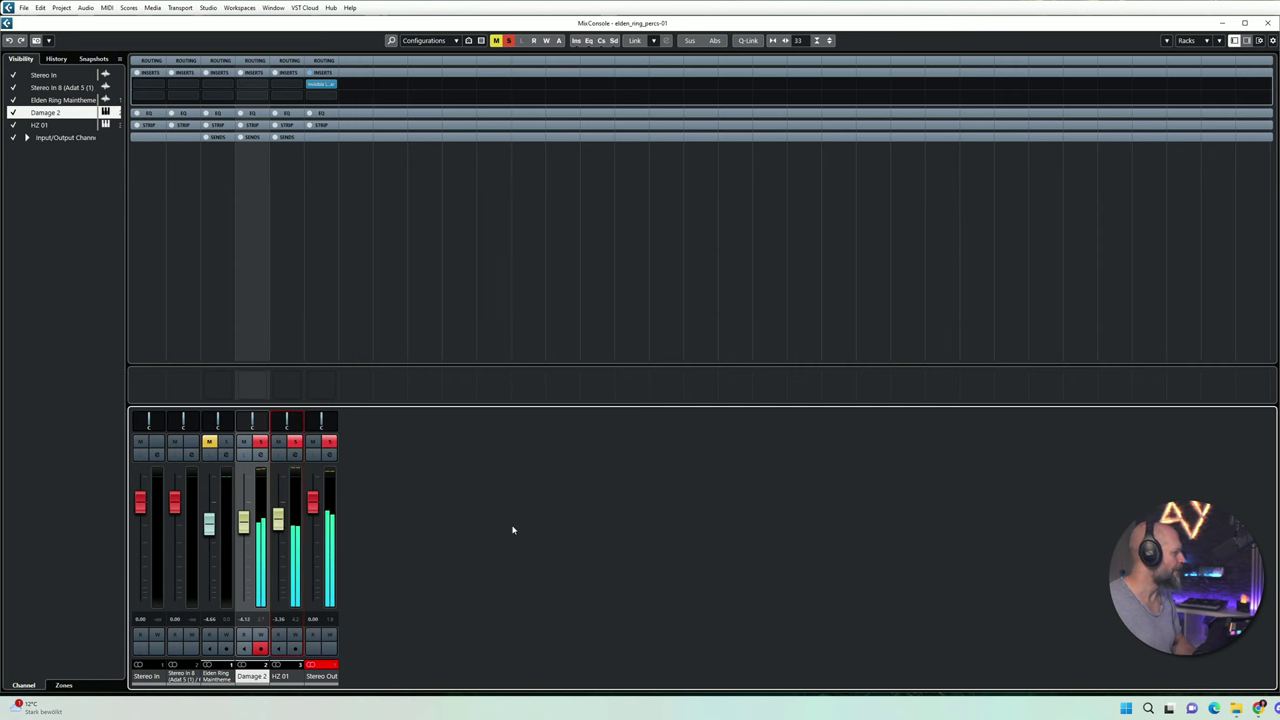
key("F3")
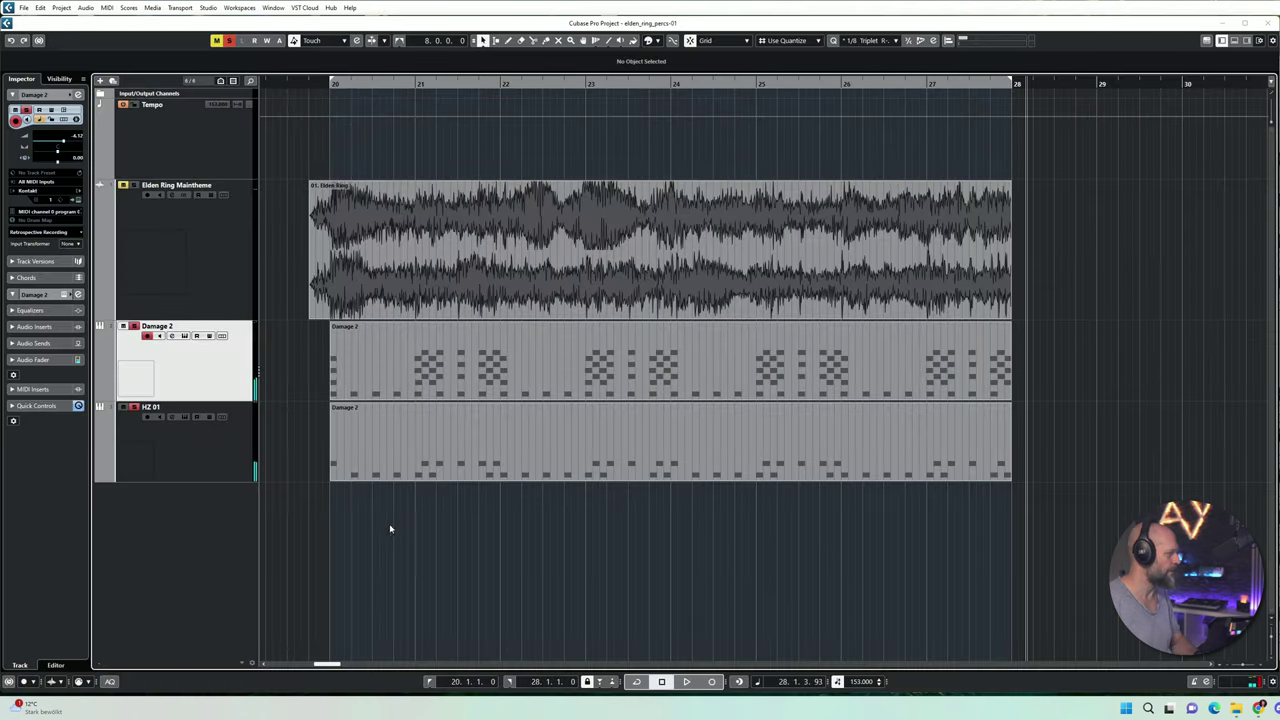
Step: Route the Damage 2 and HZ 01 channels to a new stereo group channel named PERCS
key("F3")
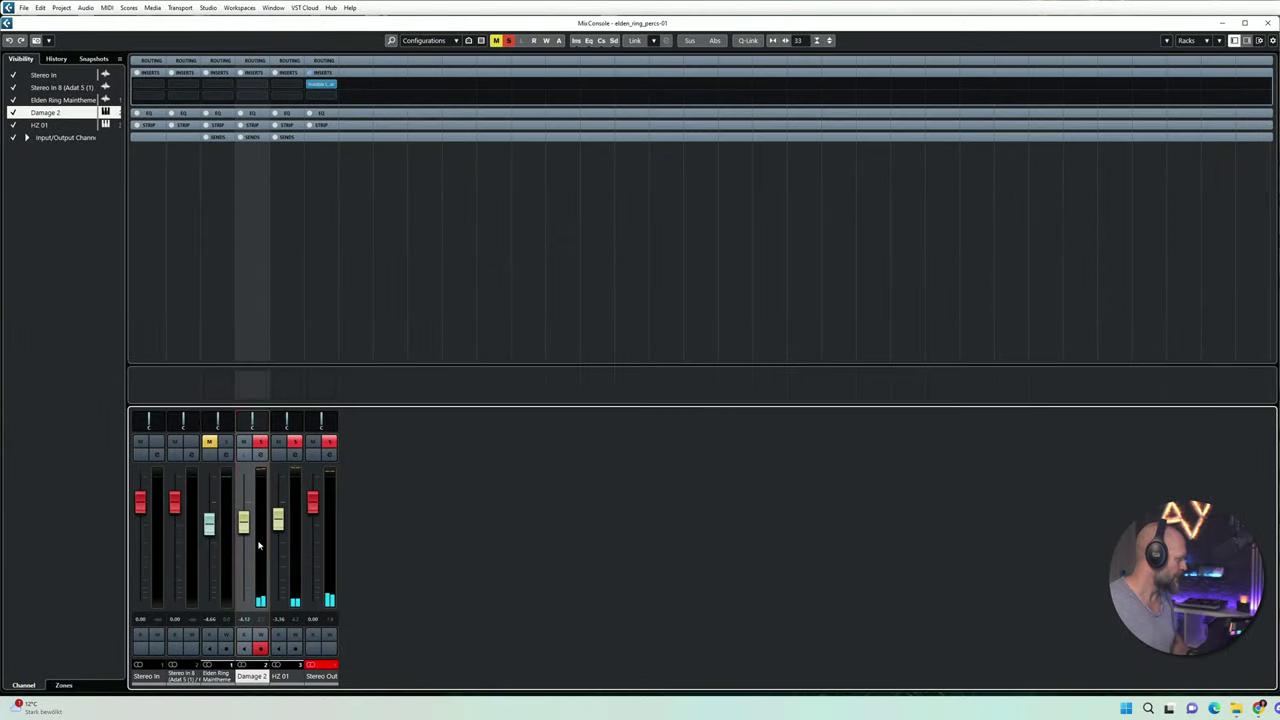
left_click(297, 536, "ctrl")
right_click(298, 540)
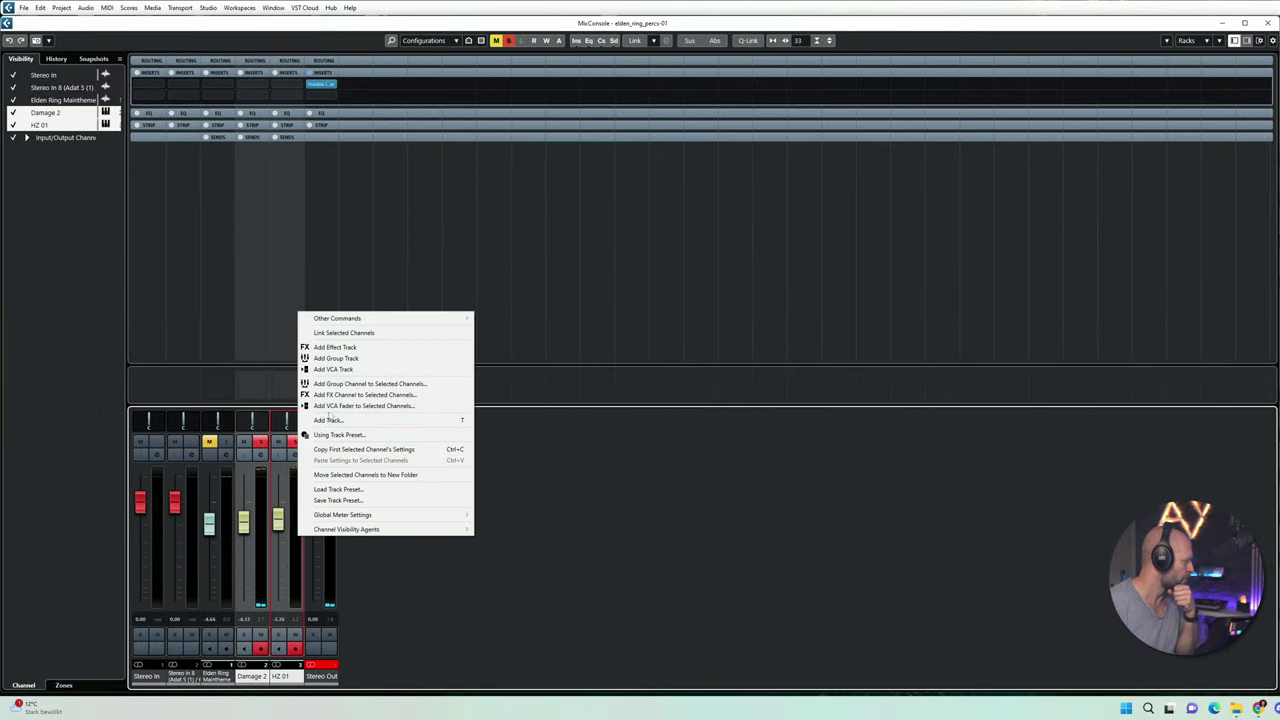
left_click(336, 384)
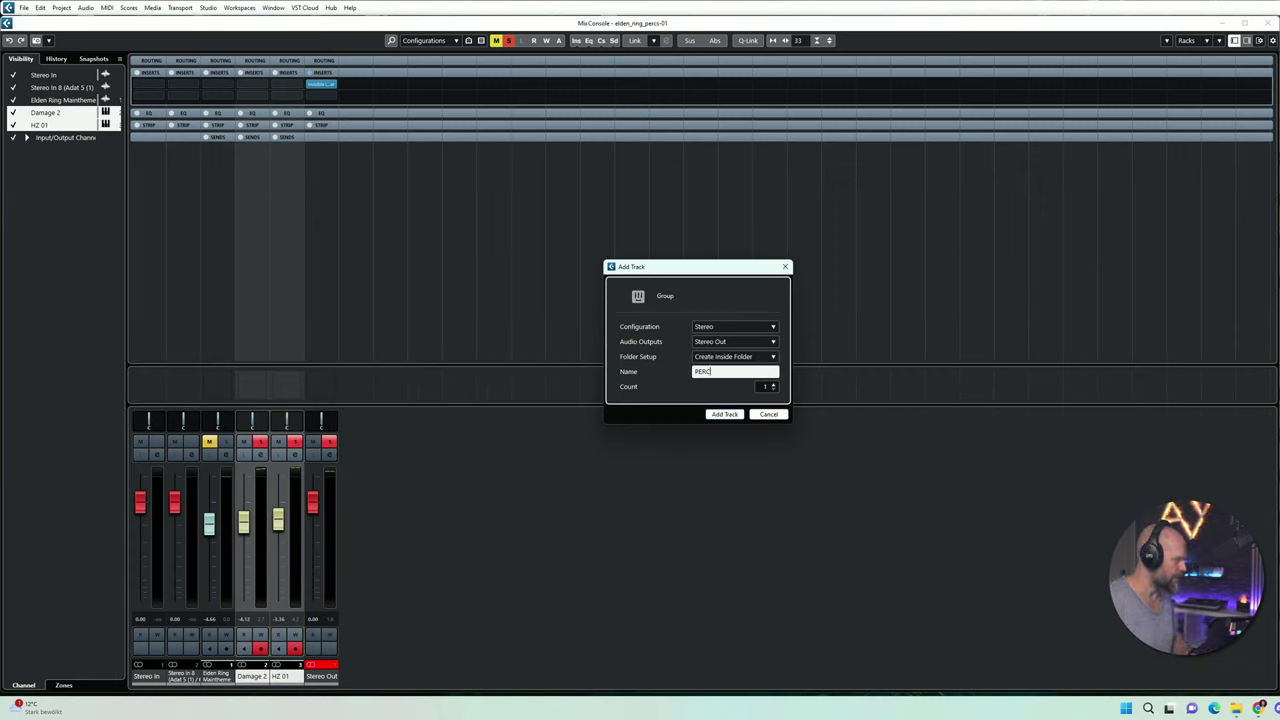
key("Return")
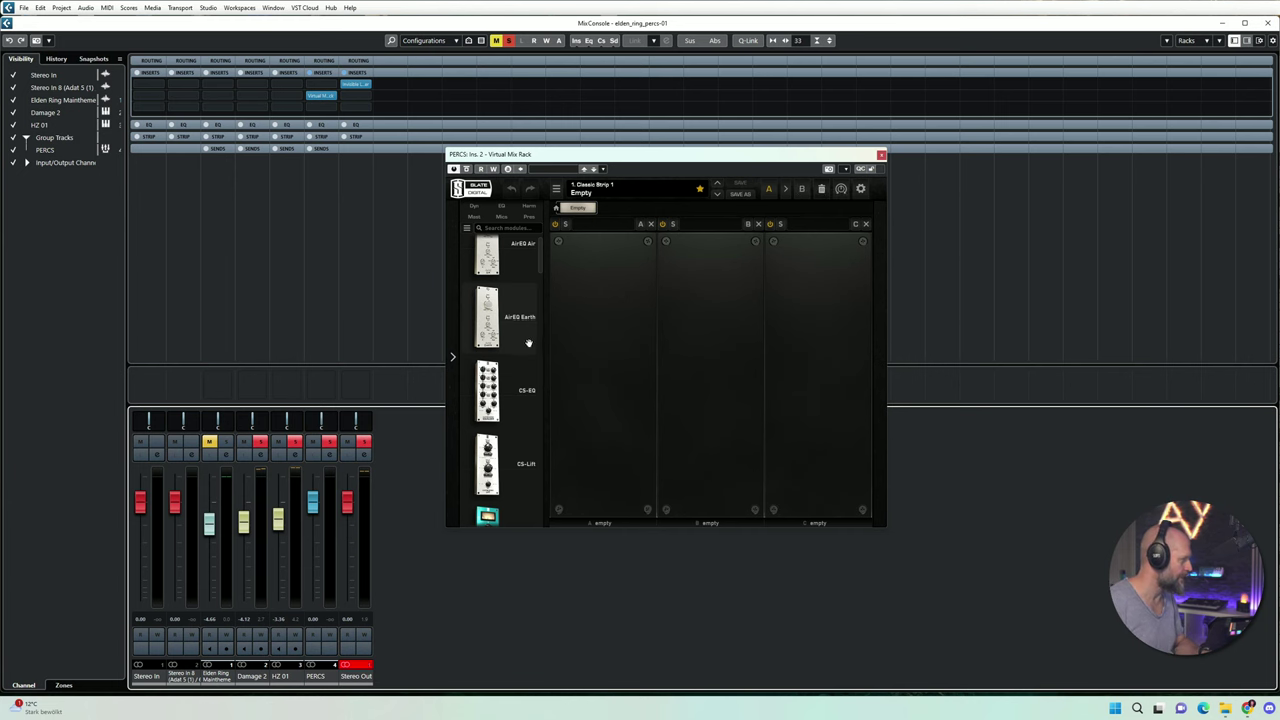
Step: Load the Custom Opto compressor into the first slot of the Virtual Mix Rack on the PERCS group
key("F3")
left_click_drag(613, 157, 621, 163)
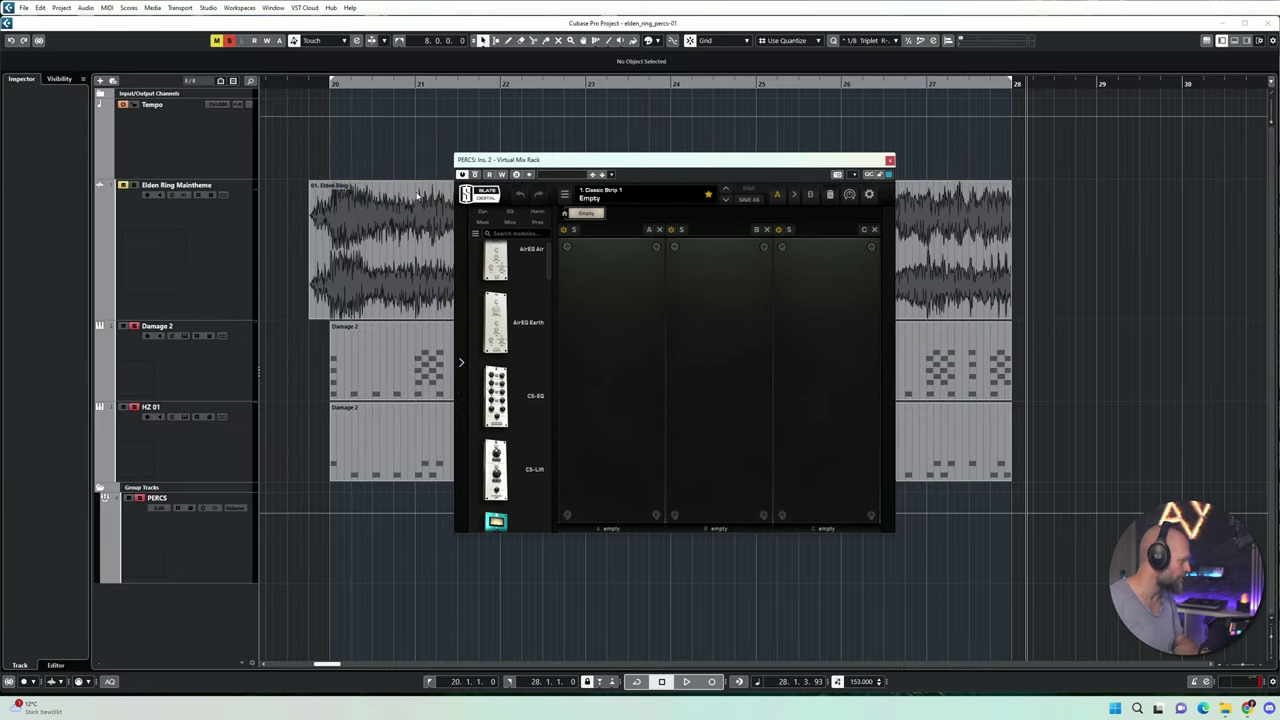
scroll(516, 370, "down", 3)
left_click_drag(514, 342, 614, 348)
Step: Play the percussion from just before bar 20 and lower the Custom Opto's Peak Reduction
left_click(324, 85)
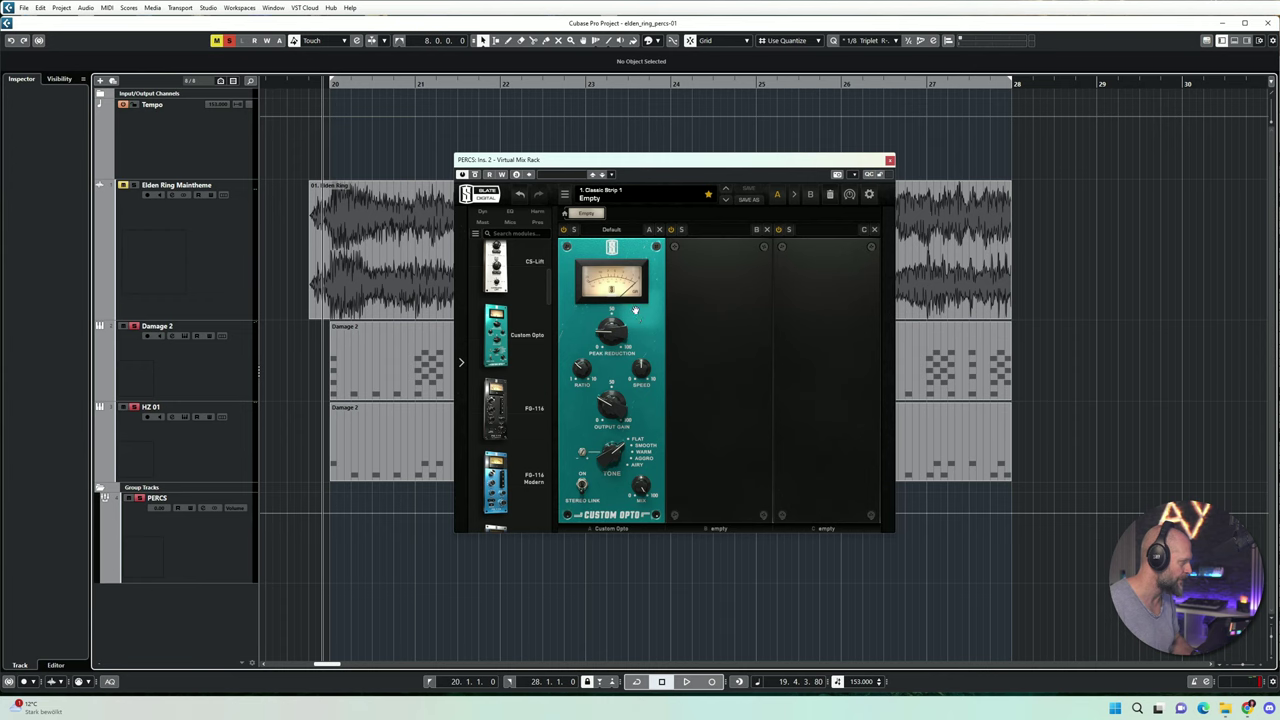
key("space")
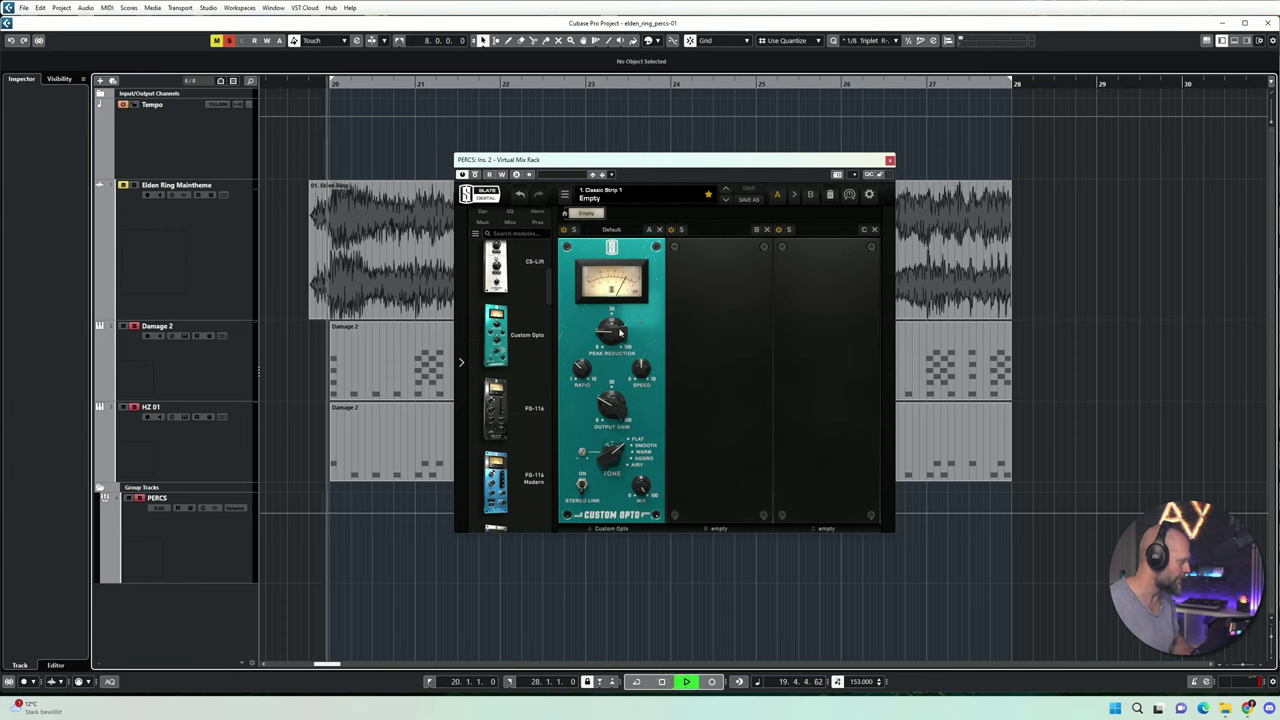
mouse_move(618, 371)
left_click_drag(618, 371, 615, 348)
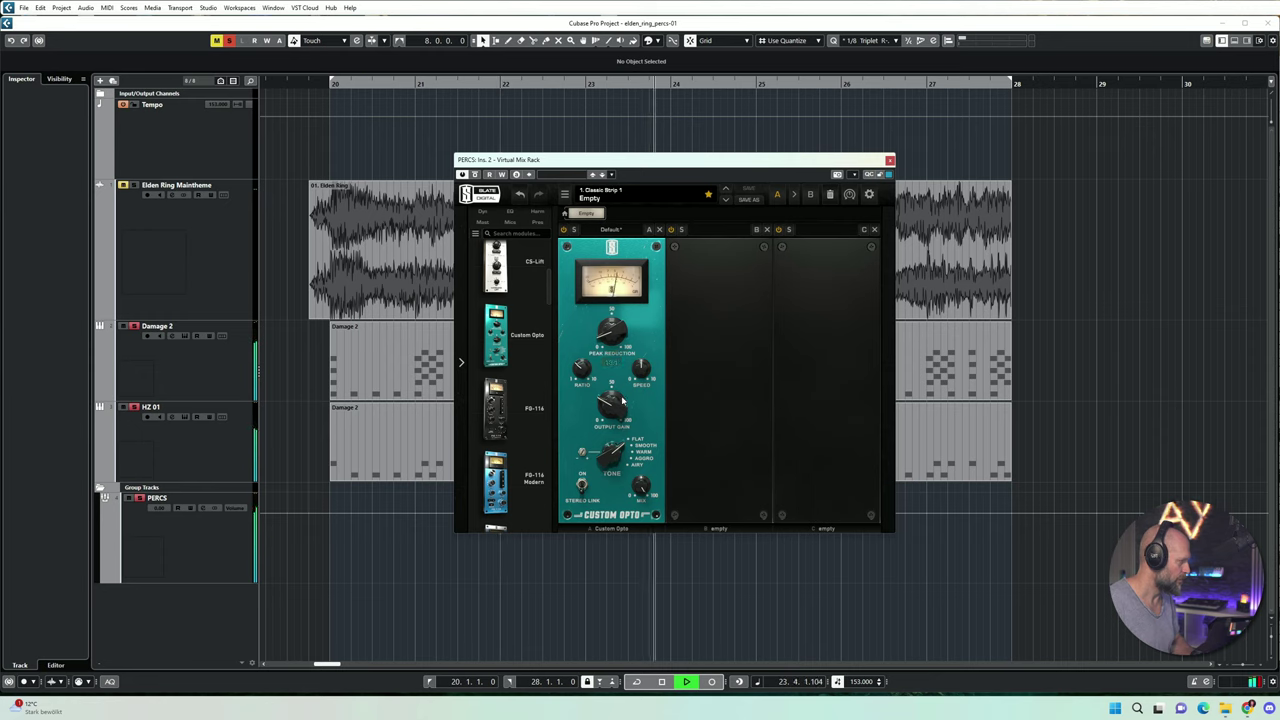
key("space")
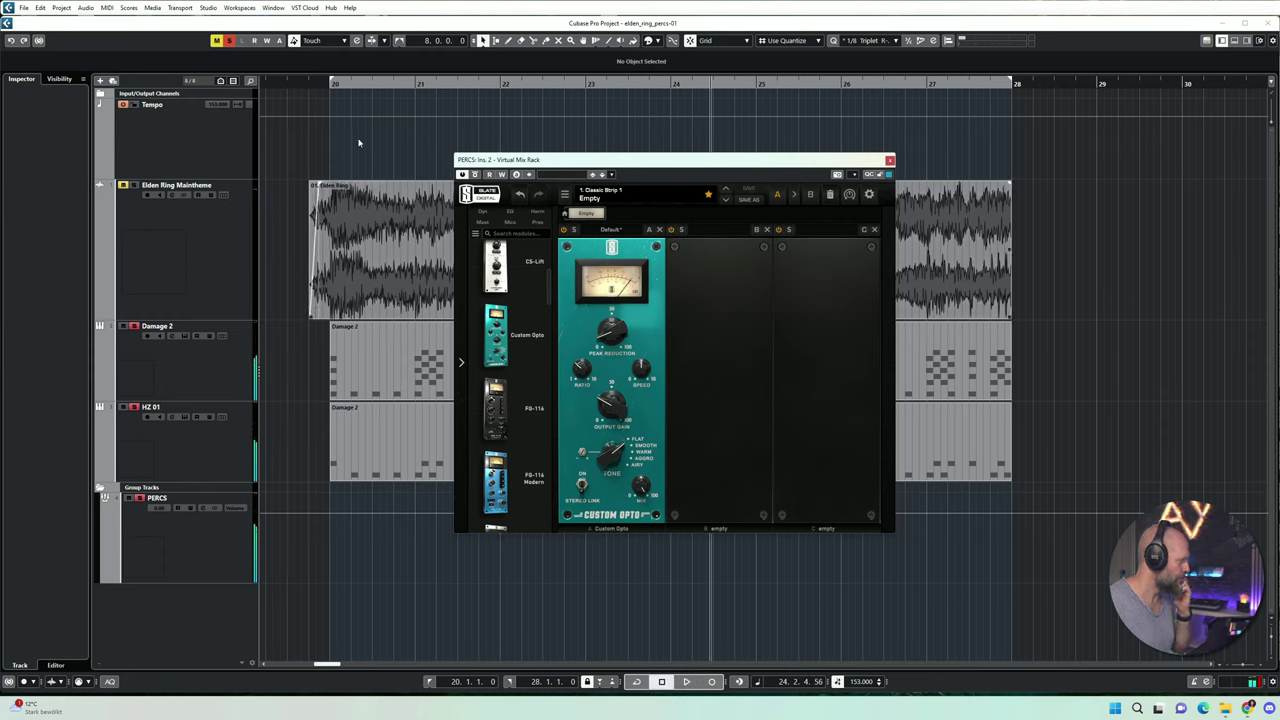
Step: Replay from just before bar 20, try the Custom Opto's Mix up to 100%, and turn it back down
double_click(322, 86)
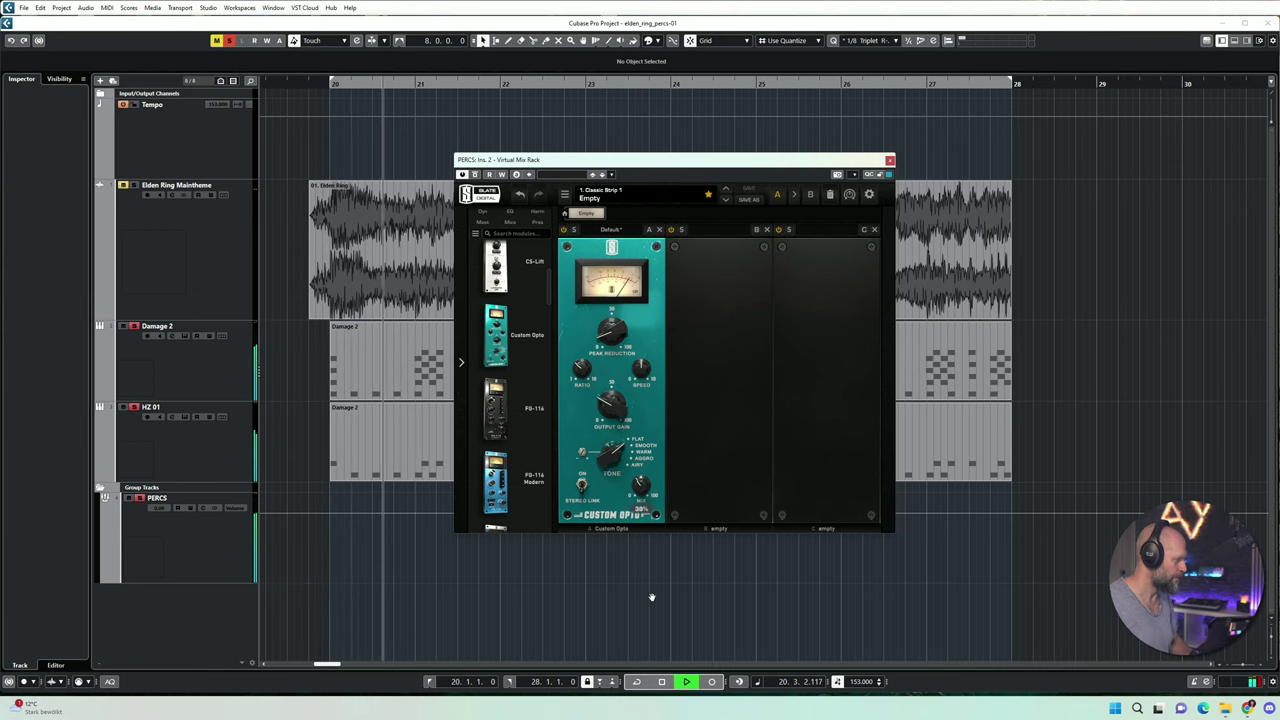
left_click_drag(662, 672, 660, 434)
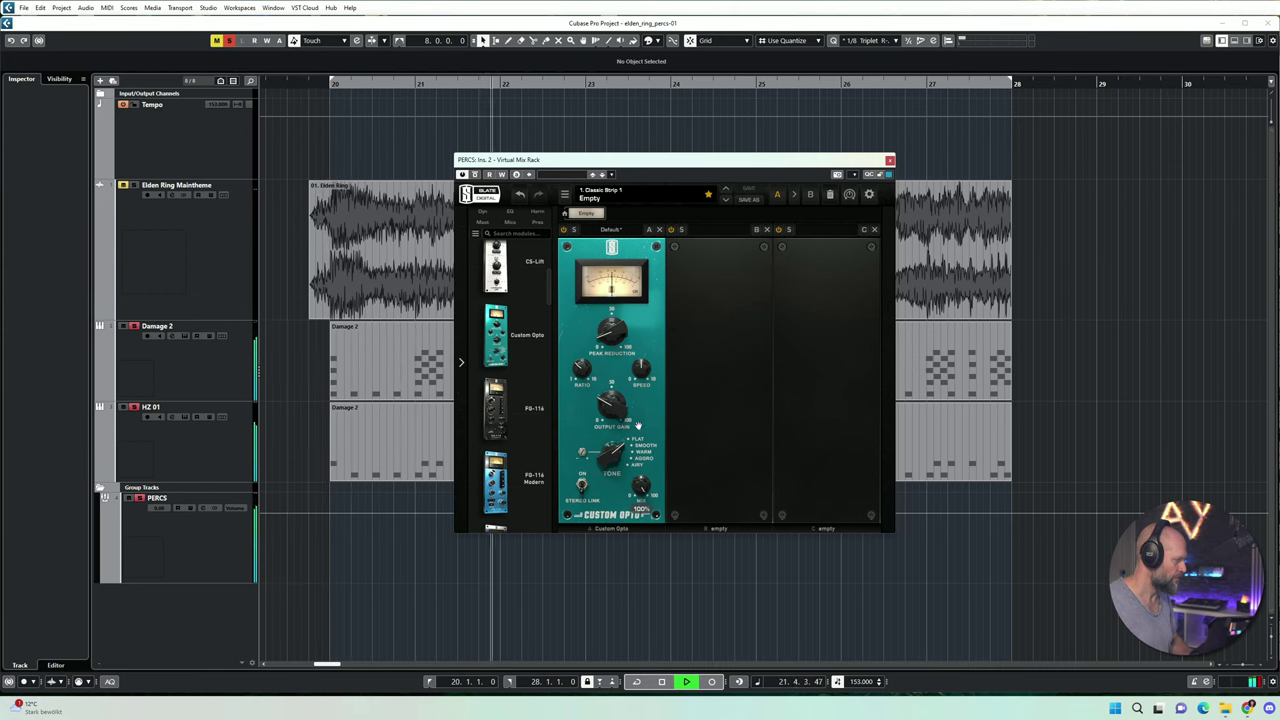
left_click_drag(641, 487, 640, 533)
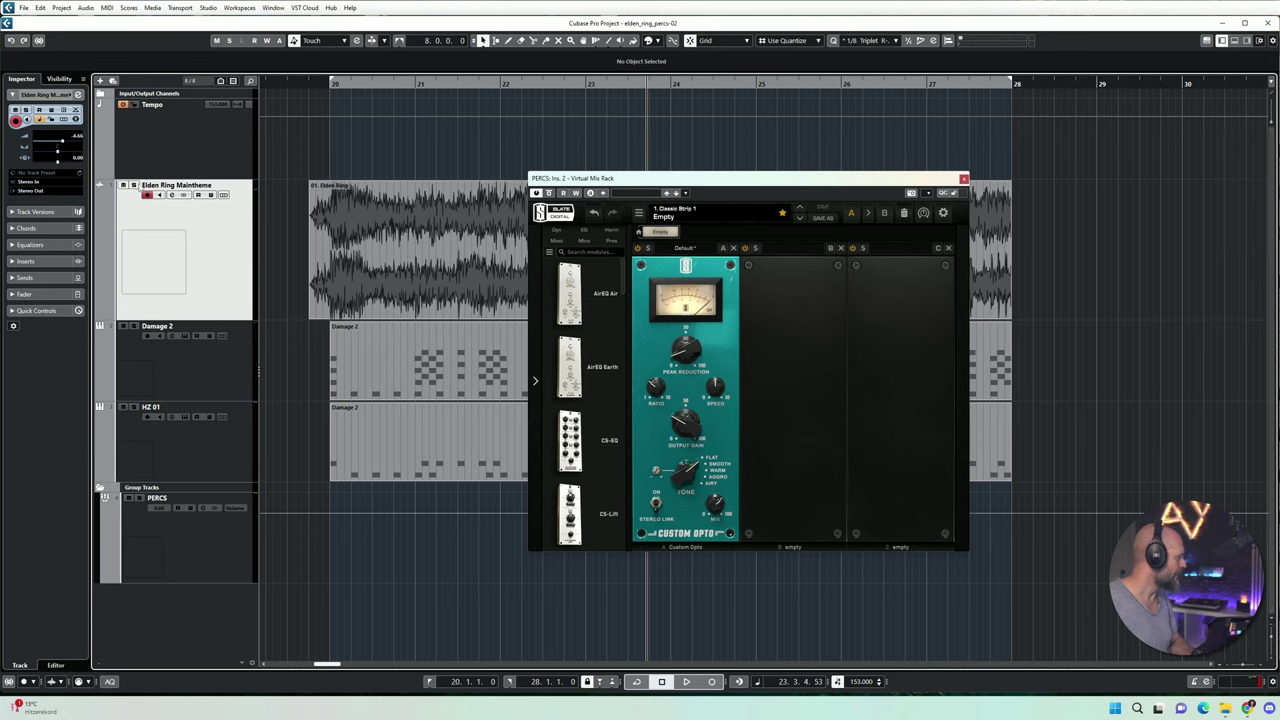
Step: Solo the Elden Ring Maintheme reference track and listen to it from bar 20 and again from bar 21
left_click(133, 185)
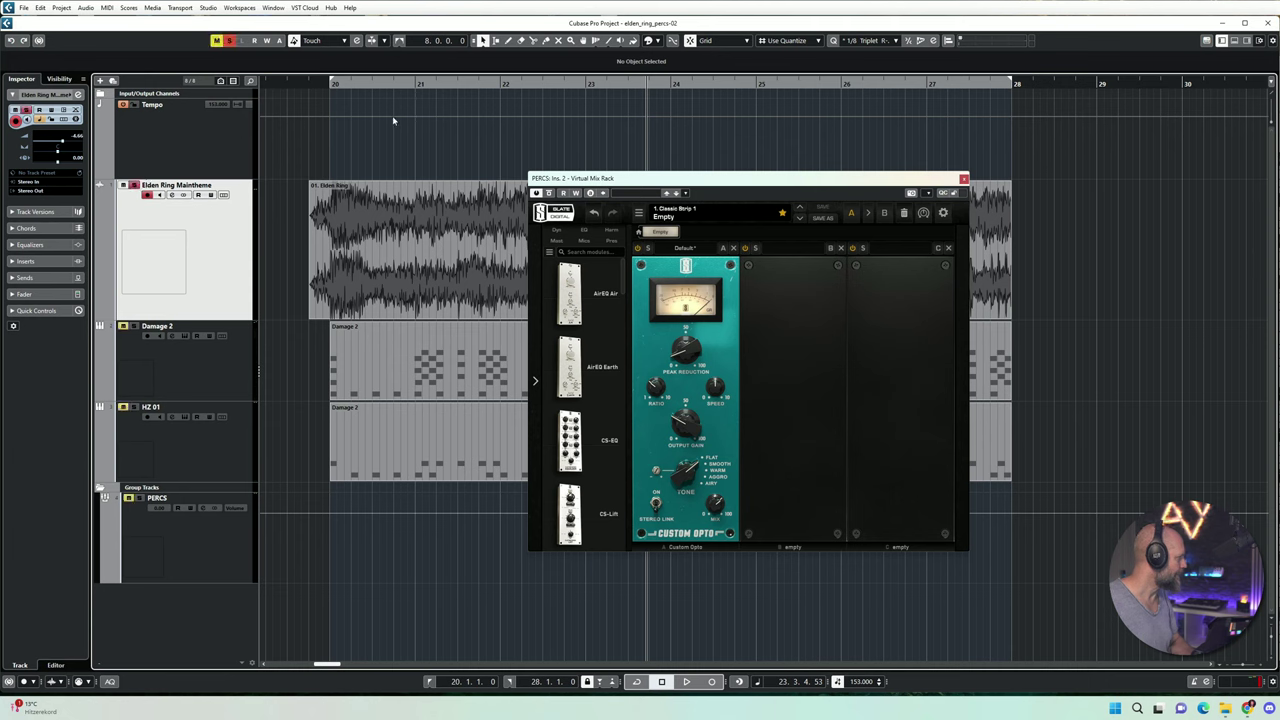
left_click(358, 90)
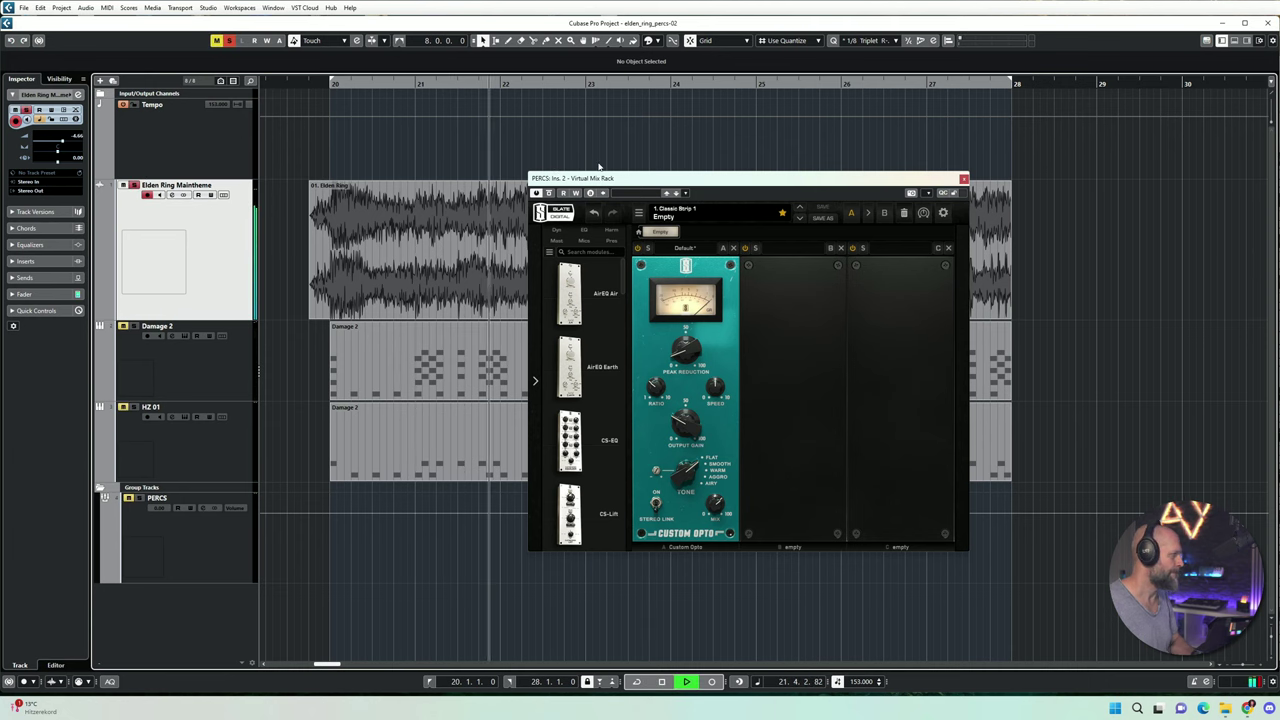
key("space")
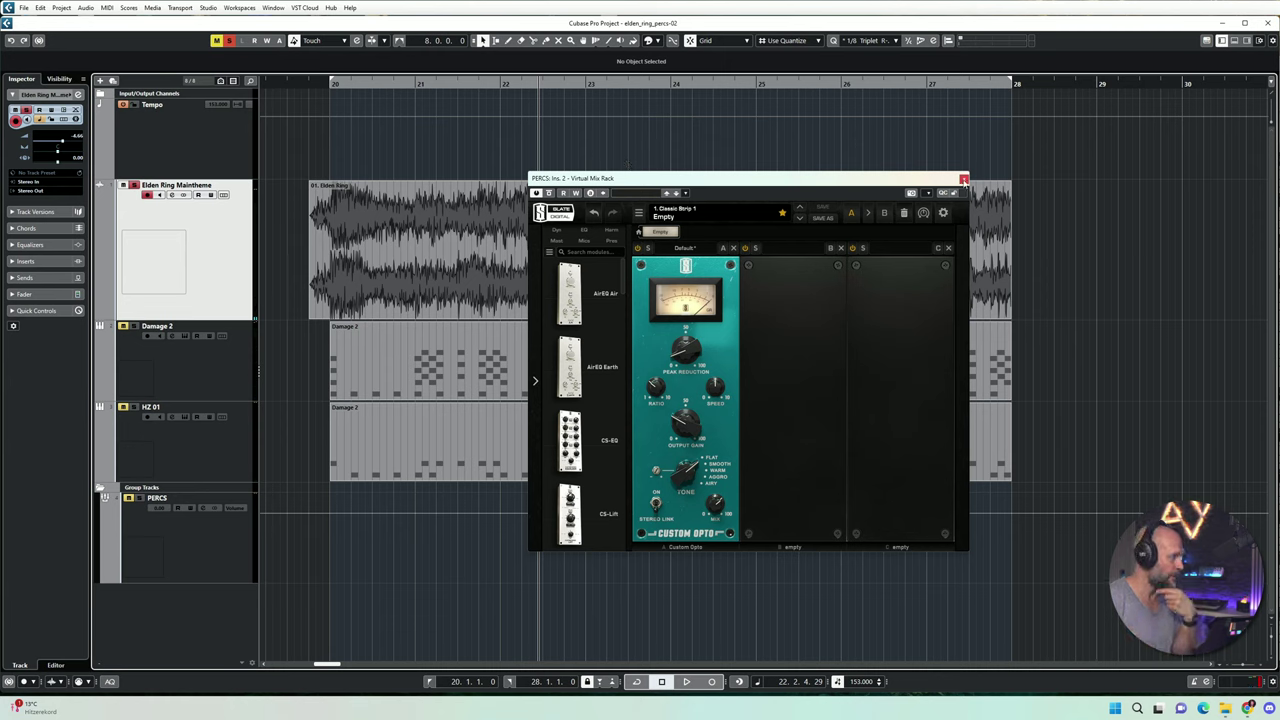
left_click(421, 86)
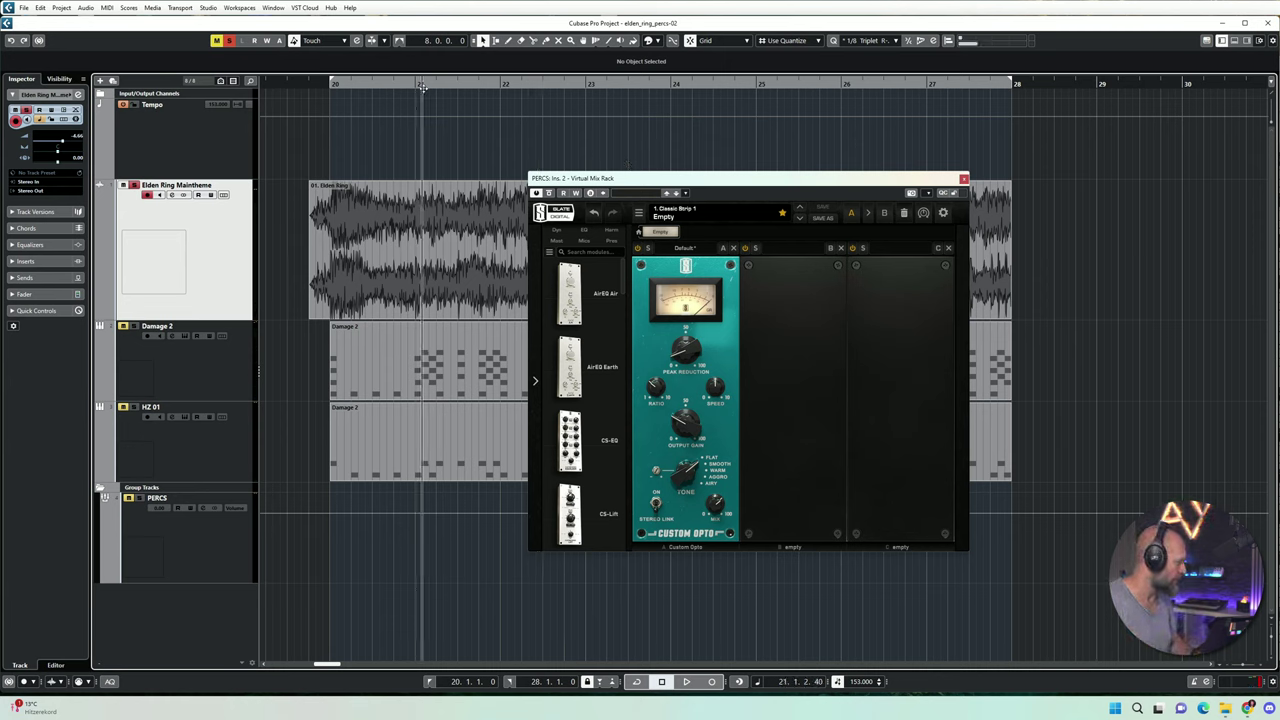
key("space")
key("space")
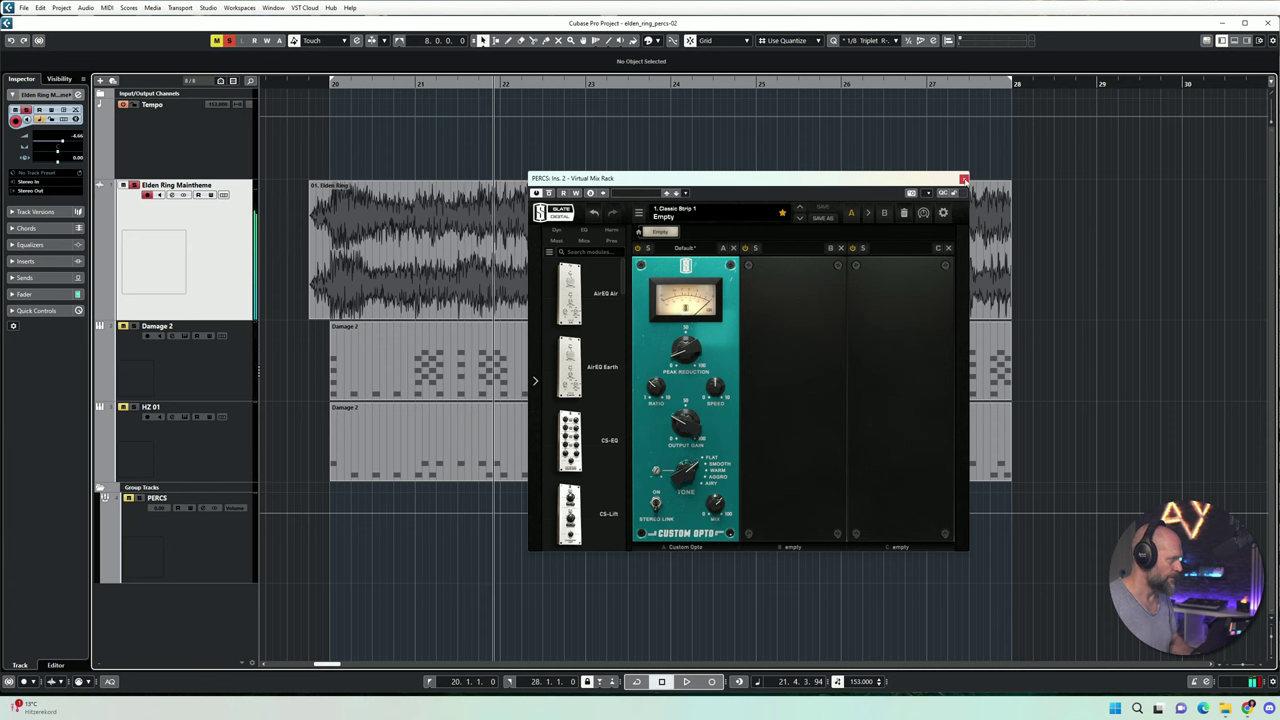
Step: Switch the solo from the reference track back to PERCS and insert Infinity EQ after the group's Virtual Mix Rack
left_click(963, 179)
left_click(135, 186)
left_click(140, 498)
key("F3")
left_click(288, 107)
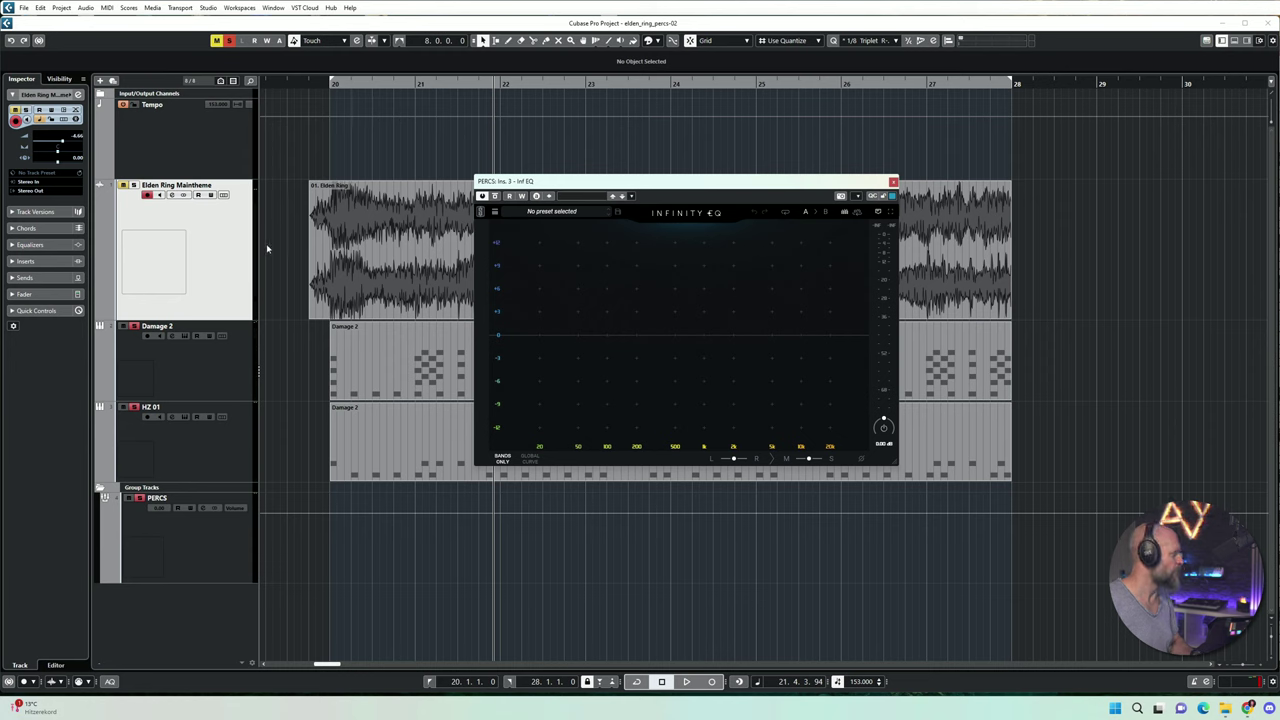
Step: While the percussion plays, cut about 3.4 dB around 280 Hz and add a wide 2.34 dB boost at 4.13 kHz in Infinity EQ
key("space")
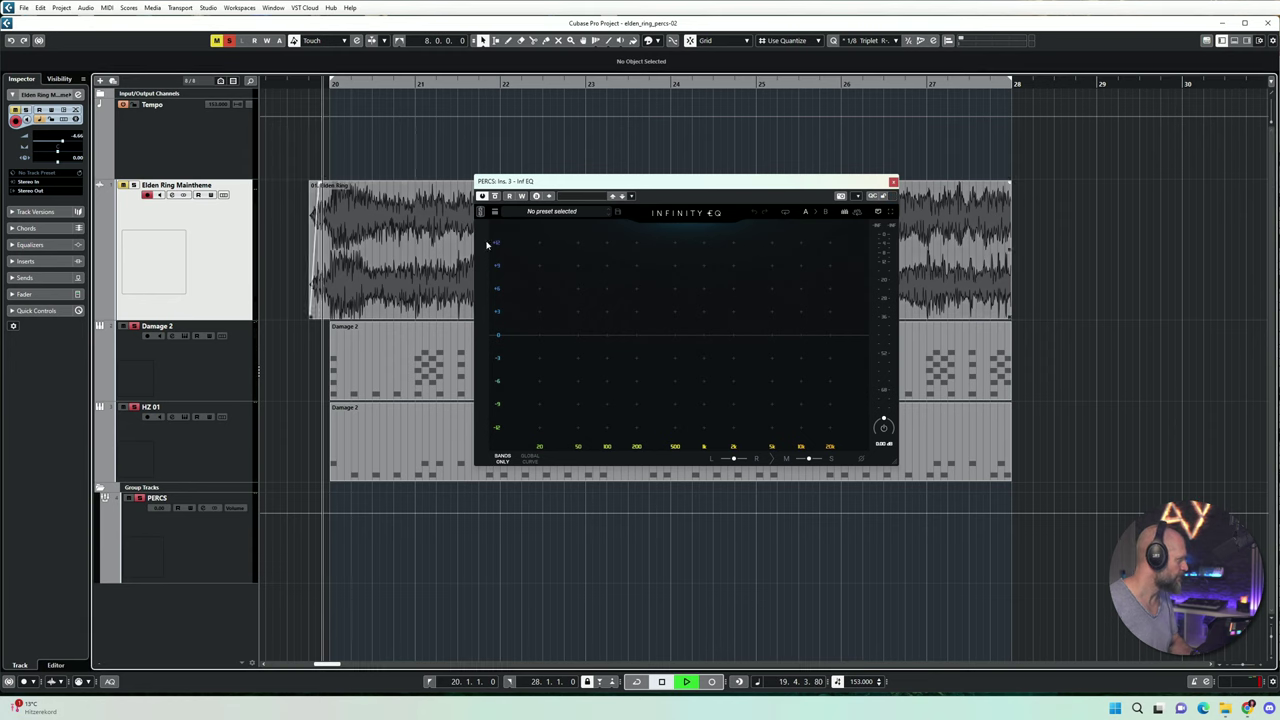
mouse_move(656, 335)
left_mouse_down()
mouse_move(632, 276)
mouse_move(623, 372)
mouse_move(651, 360)
left_mouse_up()
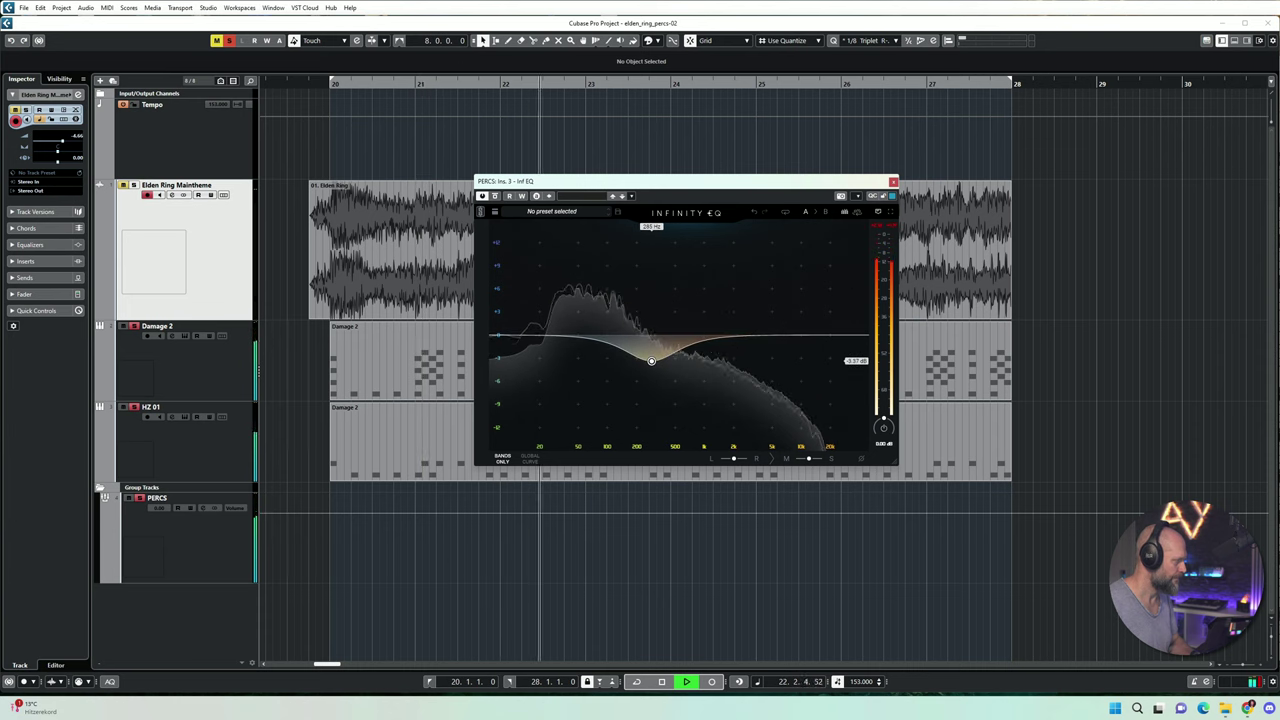
mouse_move(774, 337)
left_mouse_down()
mouse_move(806, 303)
mouse_move(839, 300)
mouse_move(772, 286)
mouse_move(754, 291)
mouse_move(764, 318)
left_mouse_up()
scroll(772, 286, "down", 4)
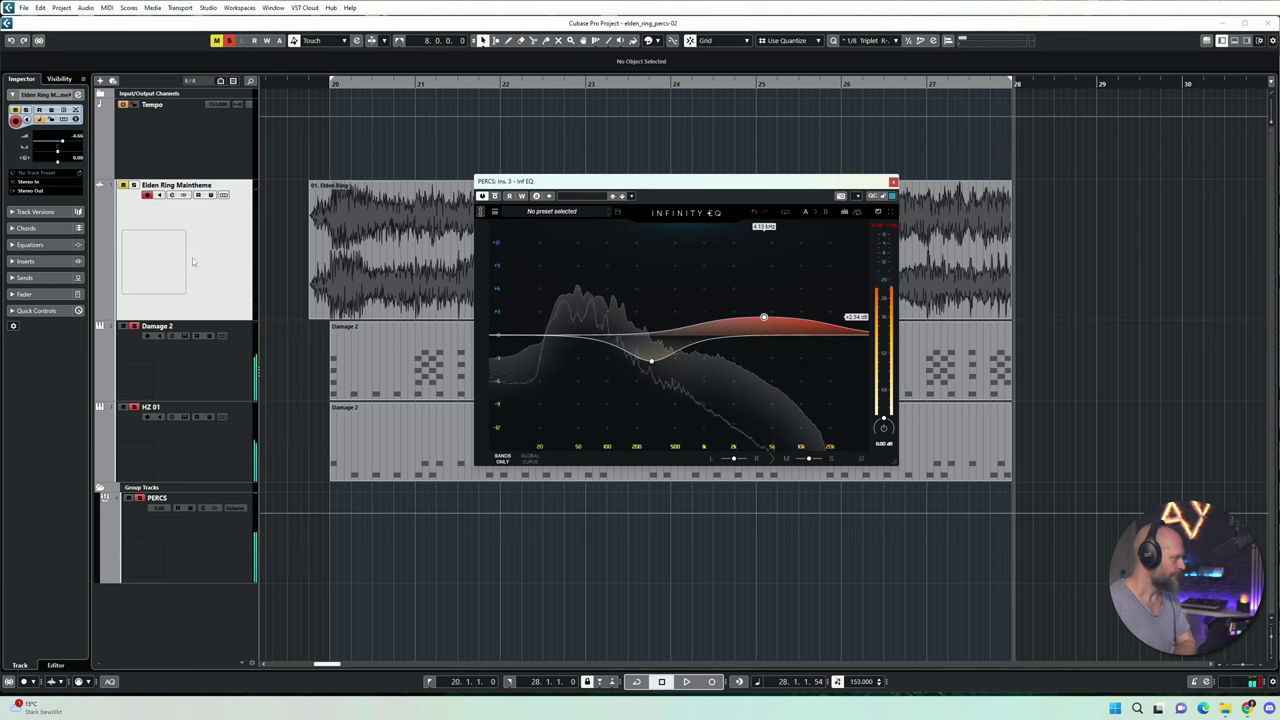
Step: Unsolo PERCS, solo the Elden Ring Maintheme track for a comparison listen, and unsolo it again
left_click(139, 498)
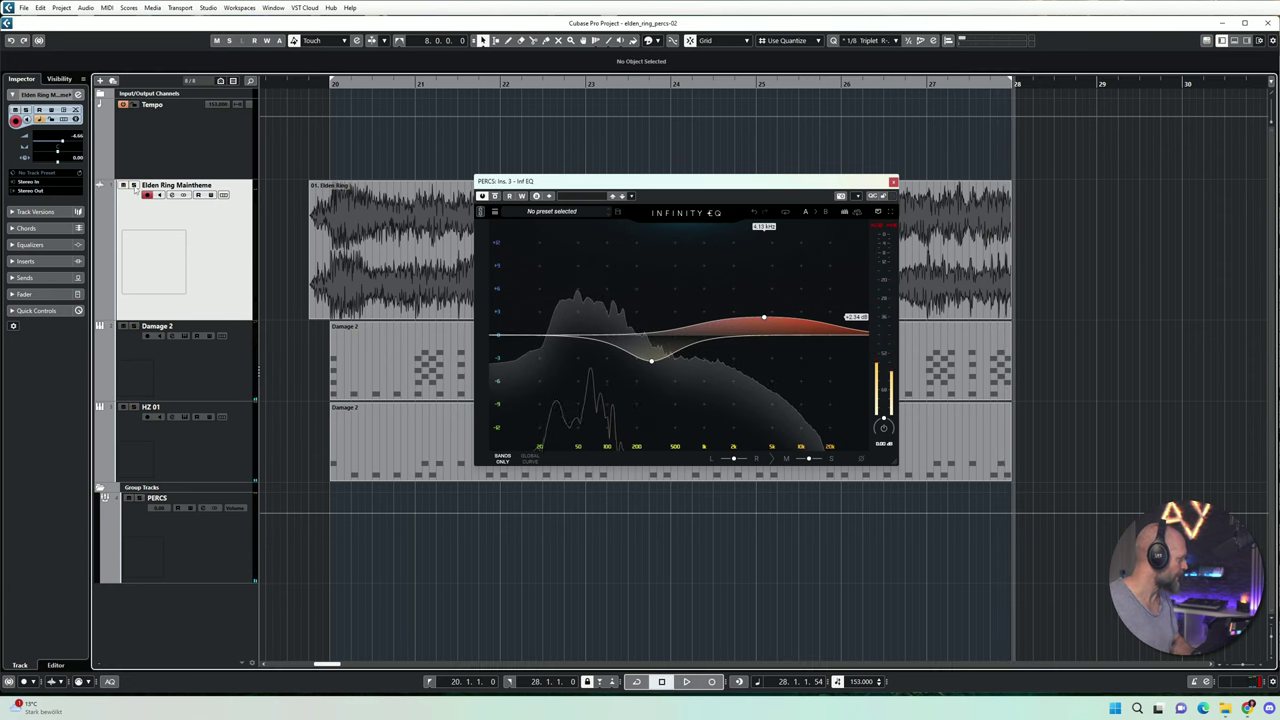
left_click(134, 186)
key("space")
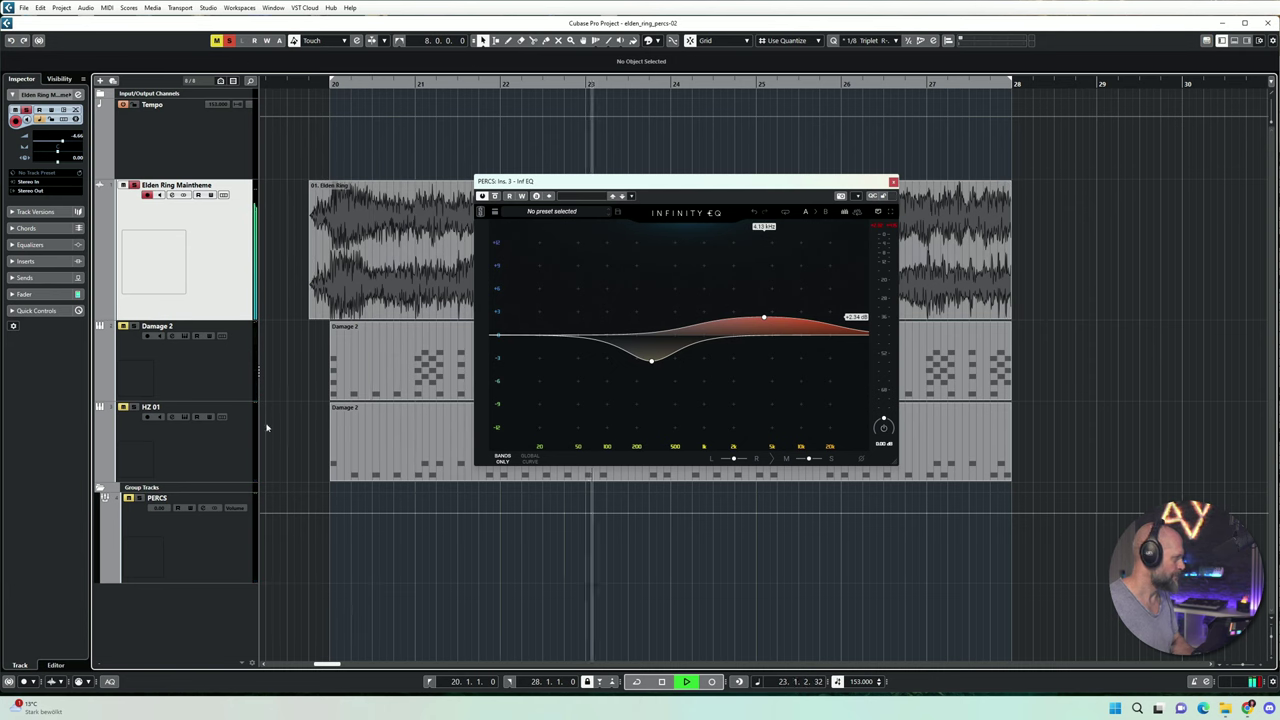
key("space")
left_click(134, 186)
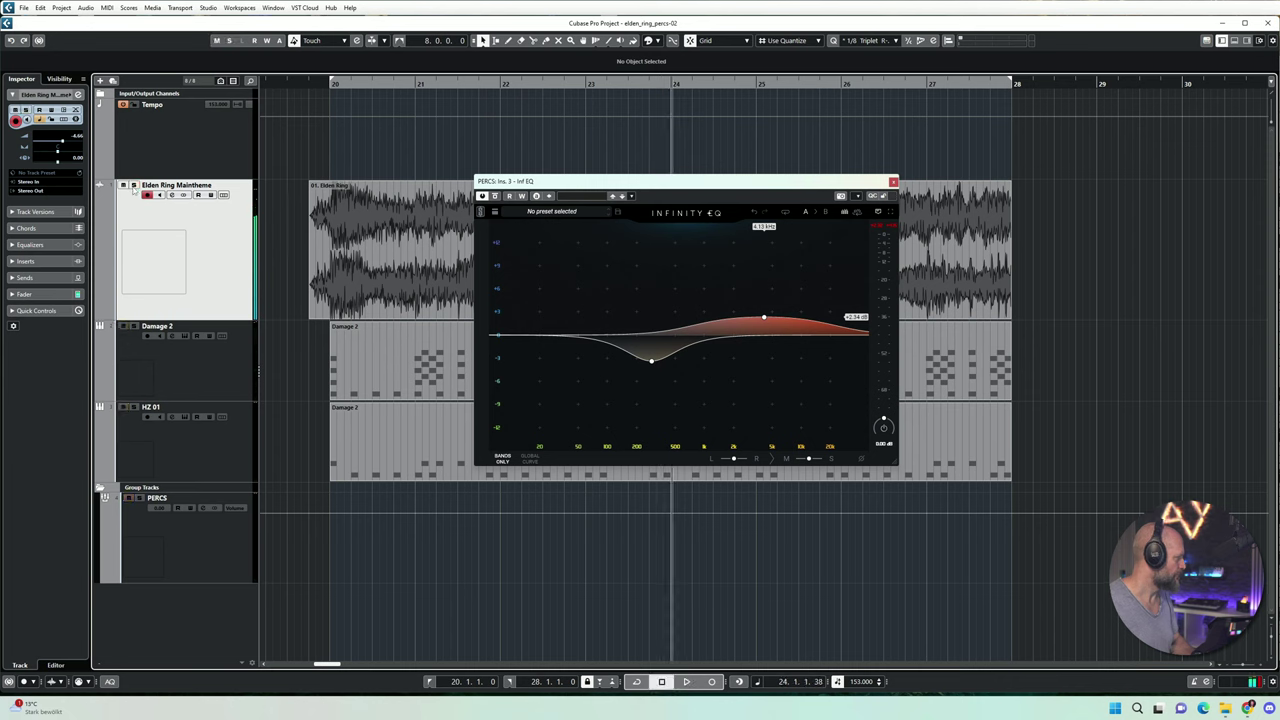
Step: Replay the percussion, move the high EQ boost to about 14 kHz at 2.46 dB, and make the low-mid cut lower and deeper
left_click(325, 82)
key("space")
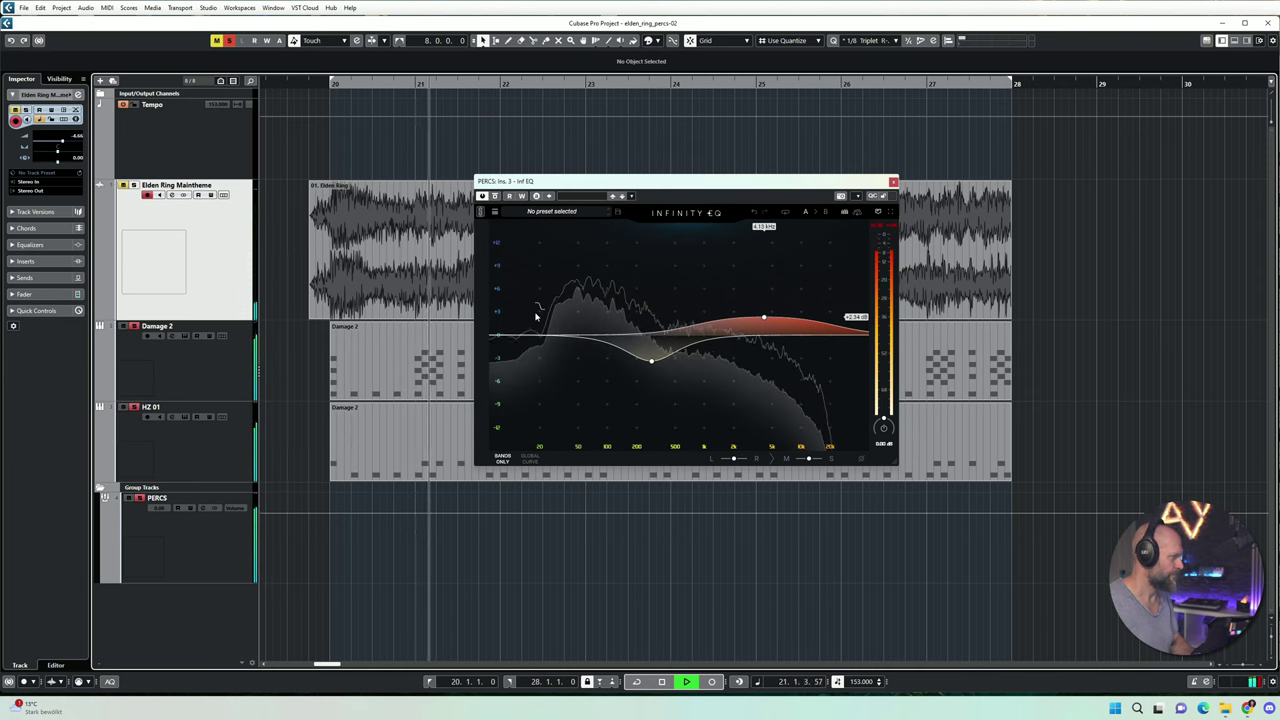
left_click_drag(764, 317, 818, 314)
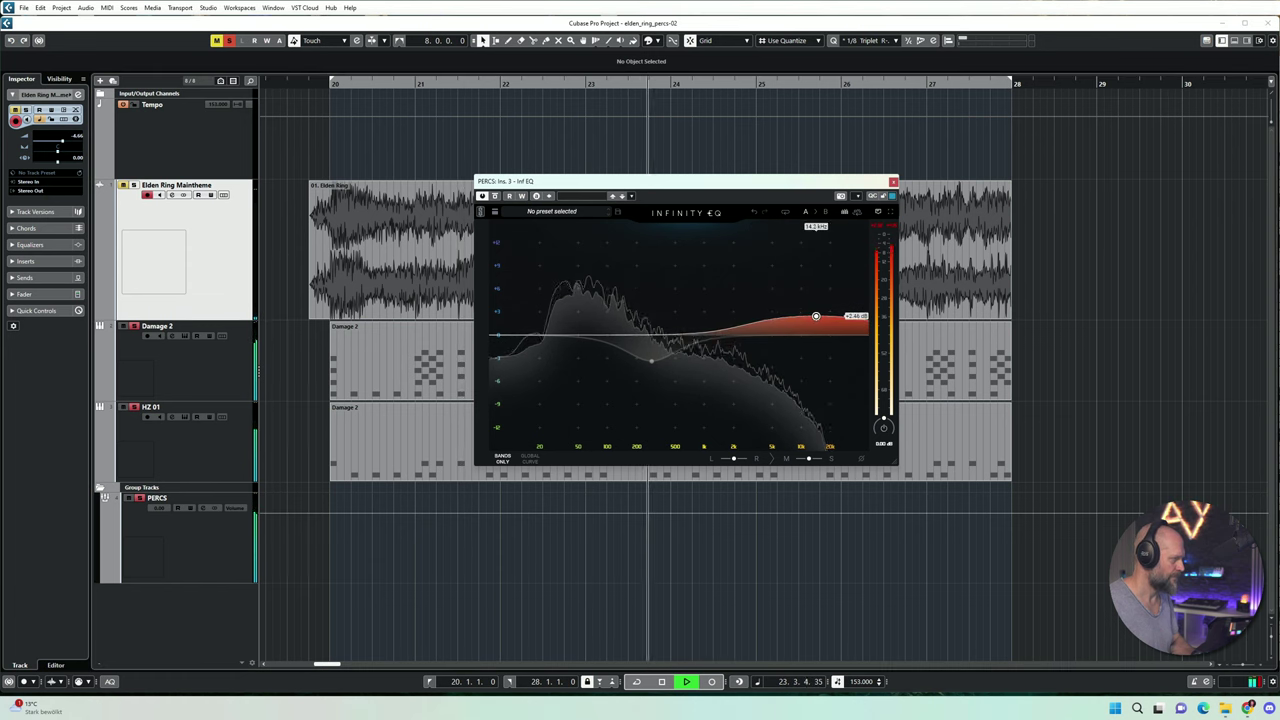
left_click(651, 361)
mouse_move(651, 366)
left_mouse_down()
mouse_move(622, 292)
mouse_move(637, 375)
left_mouse_up()
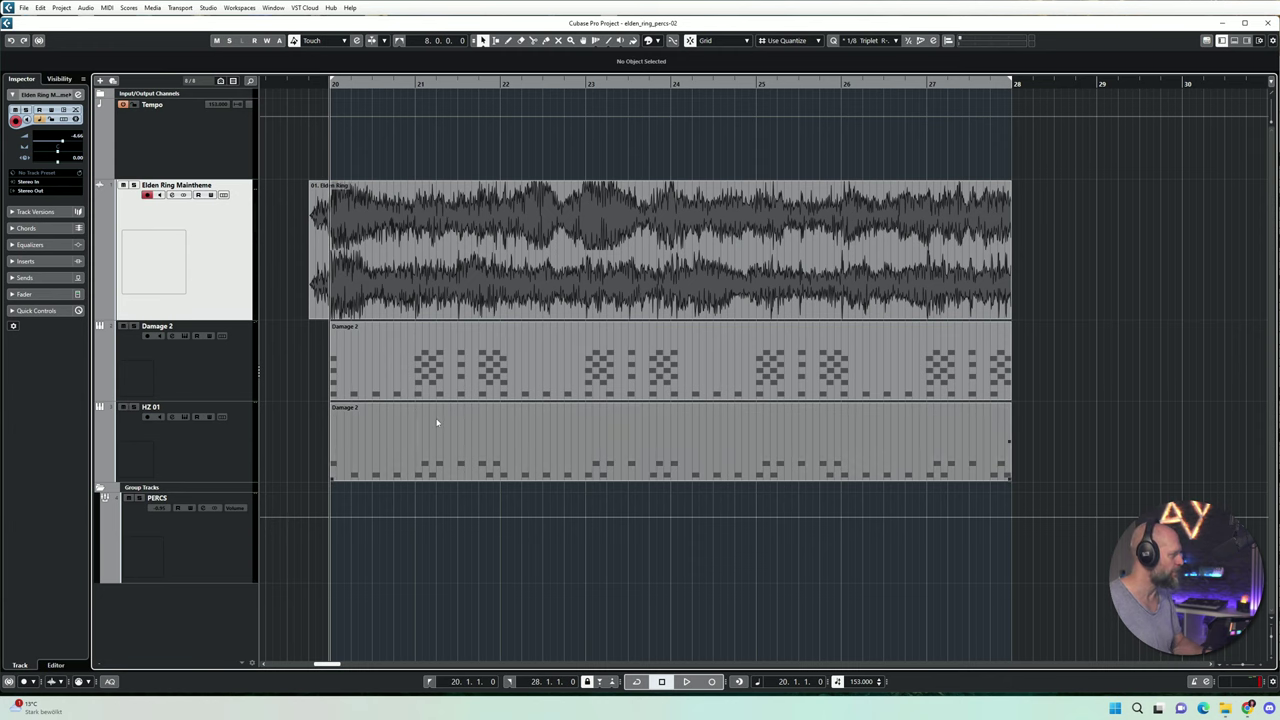
Step: Play the full mix and lower the PERCS group fader to about -4 dB in the mixer
key("F3")
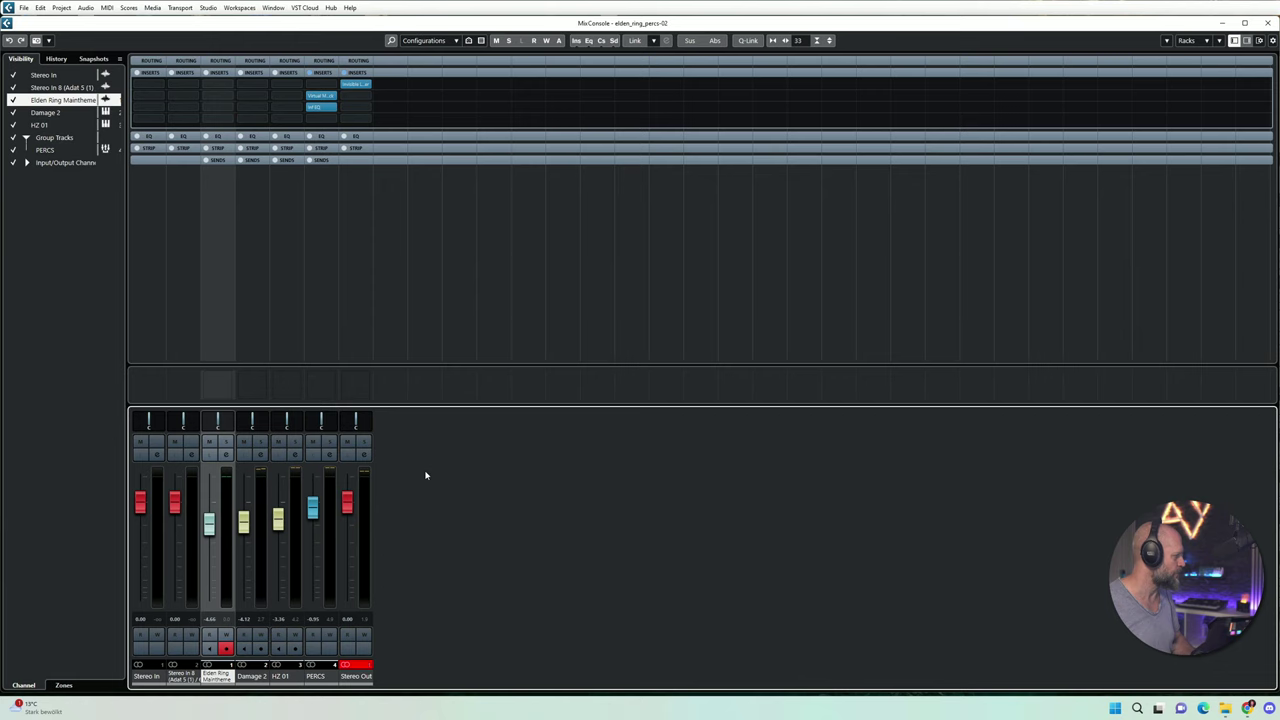
key("space")
mouse_move(312, 508)
left_mouse_down()
mouse_move(312, 617)
mouse_move(312, 523)
left_mouse_up()
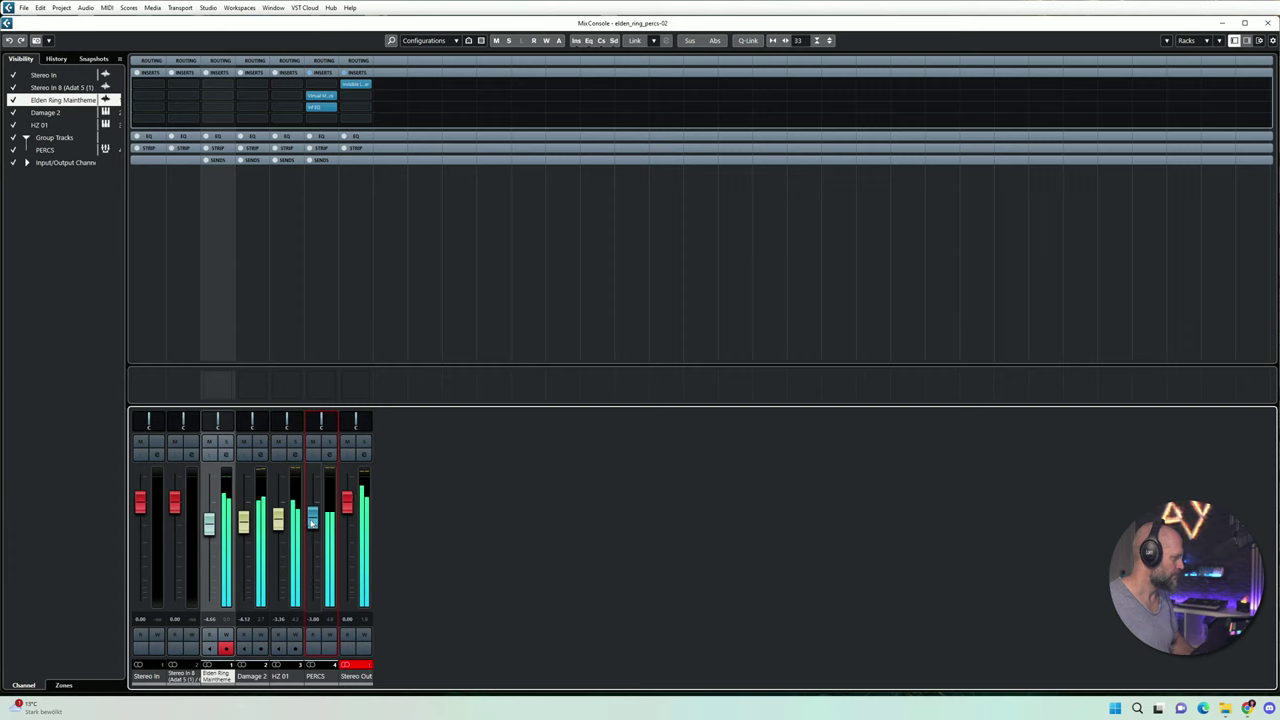
Step: Briefly solo the PERCS group and mute it to compare the percussion with the reference during playback
left_click(327, 443)
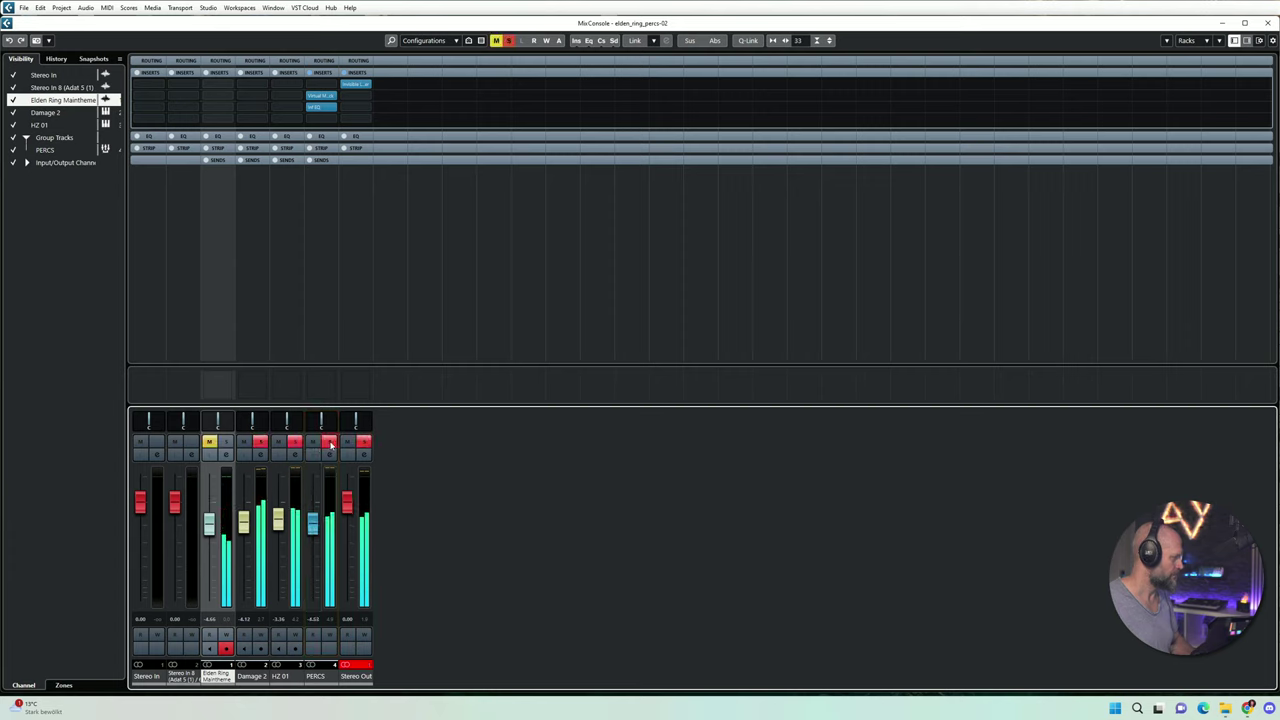
left_click(329, 443)
left_click(313, 443)
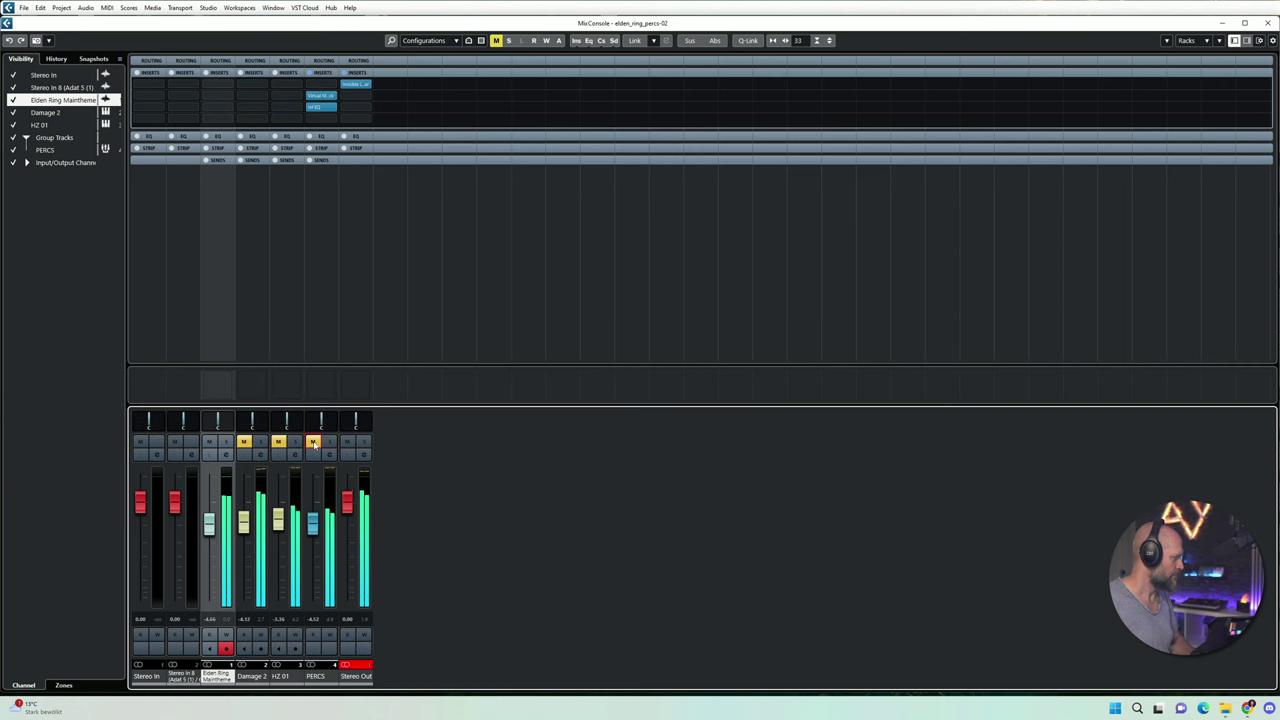